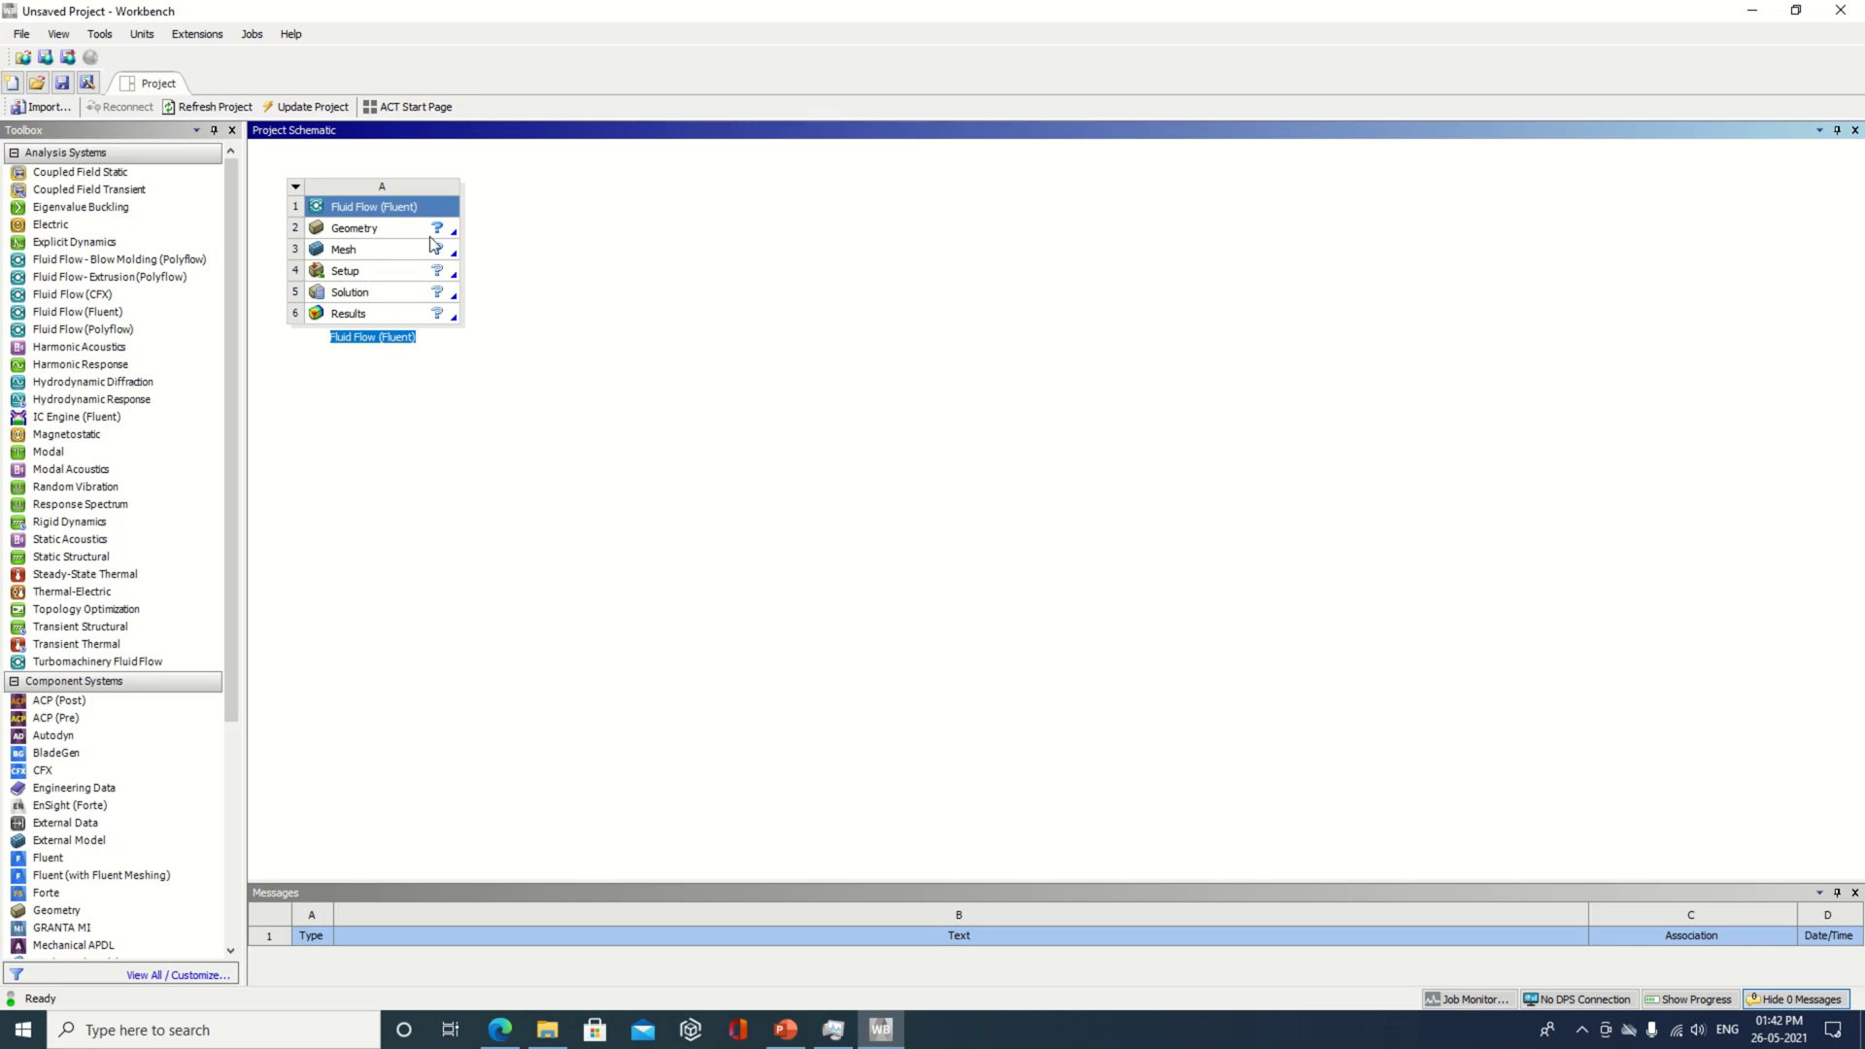
- Open a new DesignModeler geometry for the Fluid Flow (Fluent) system
{"action": "left_click", "coordinate": [445, 234]}
{"action": "right_click", "coordinate": [445, 233]}
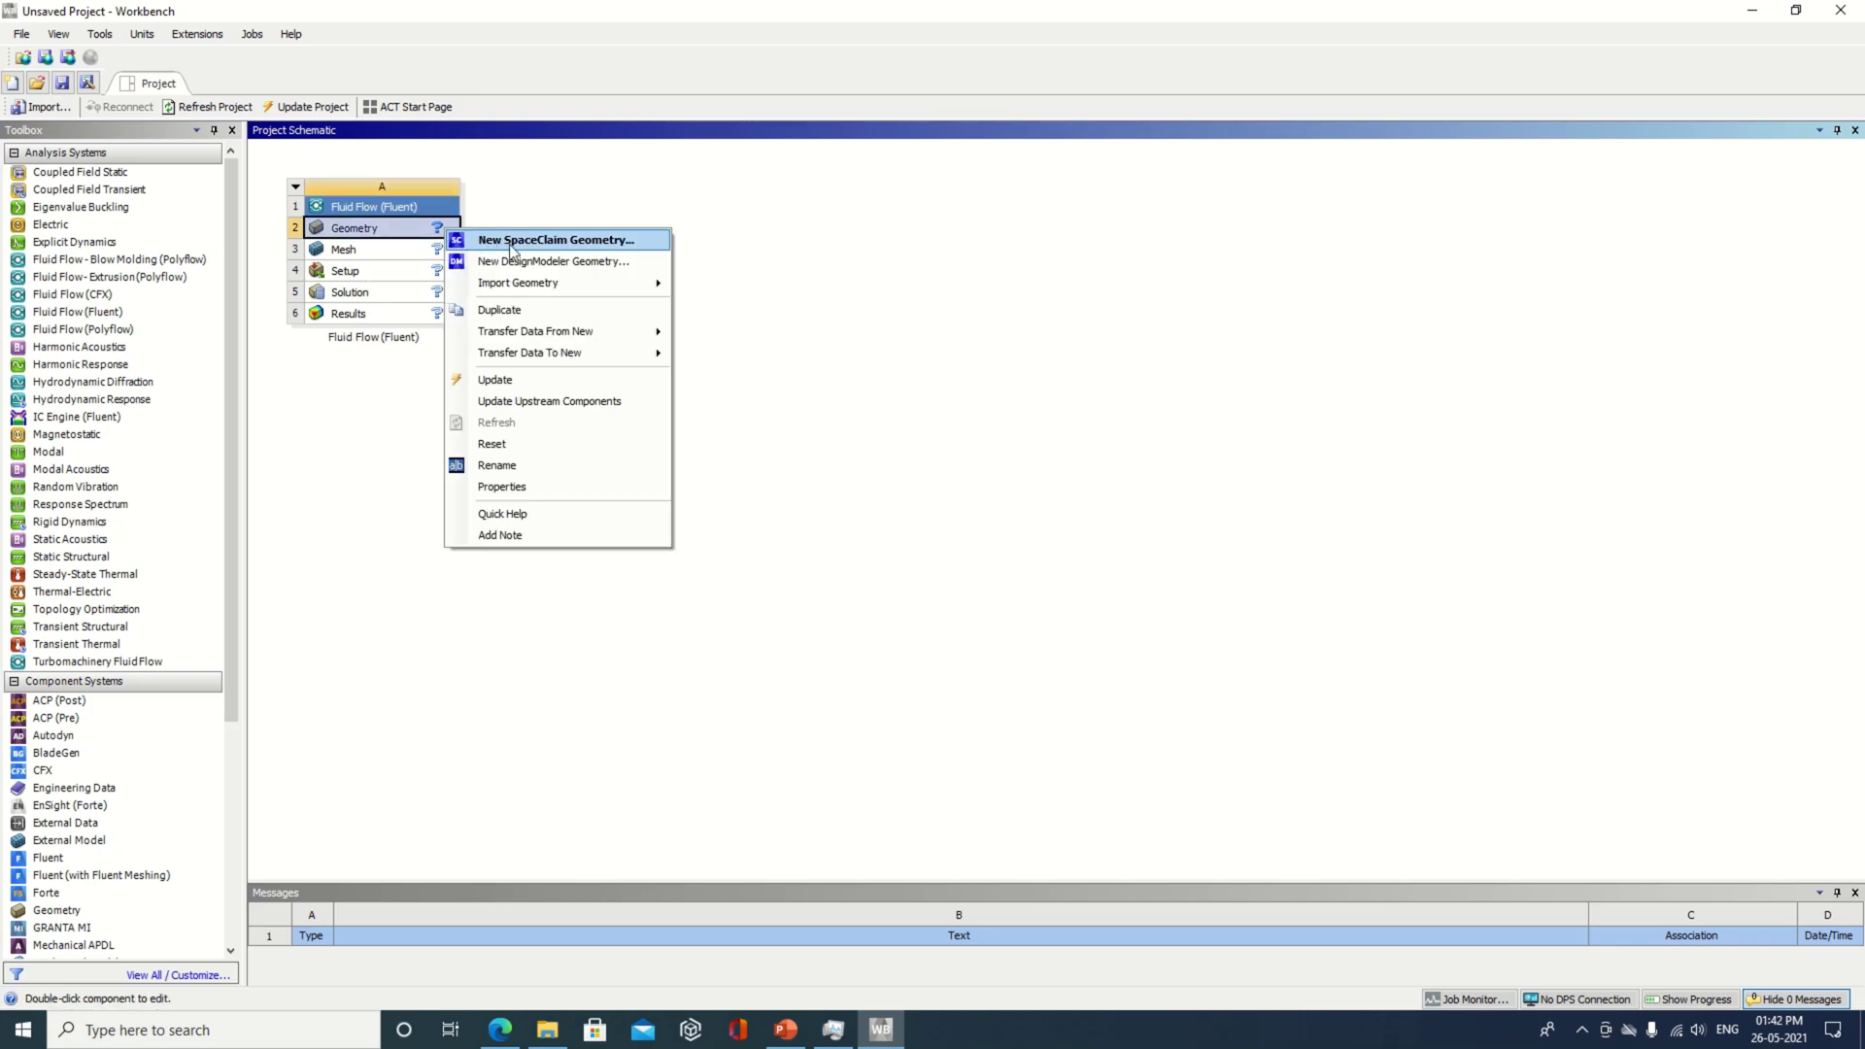
{"action": "left_click", "coordinate": [530, 260]}
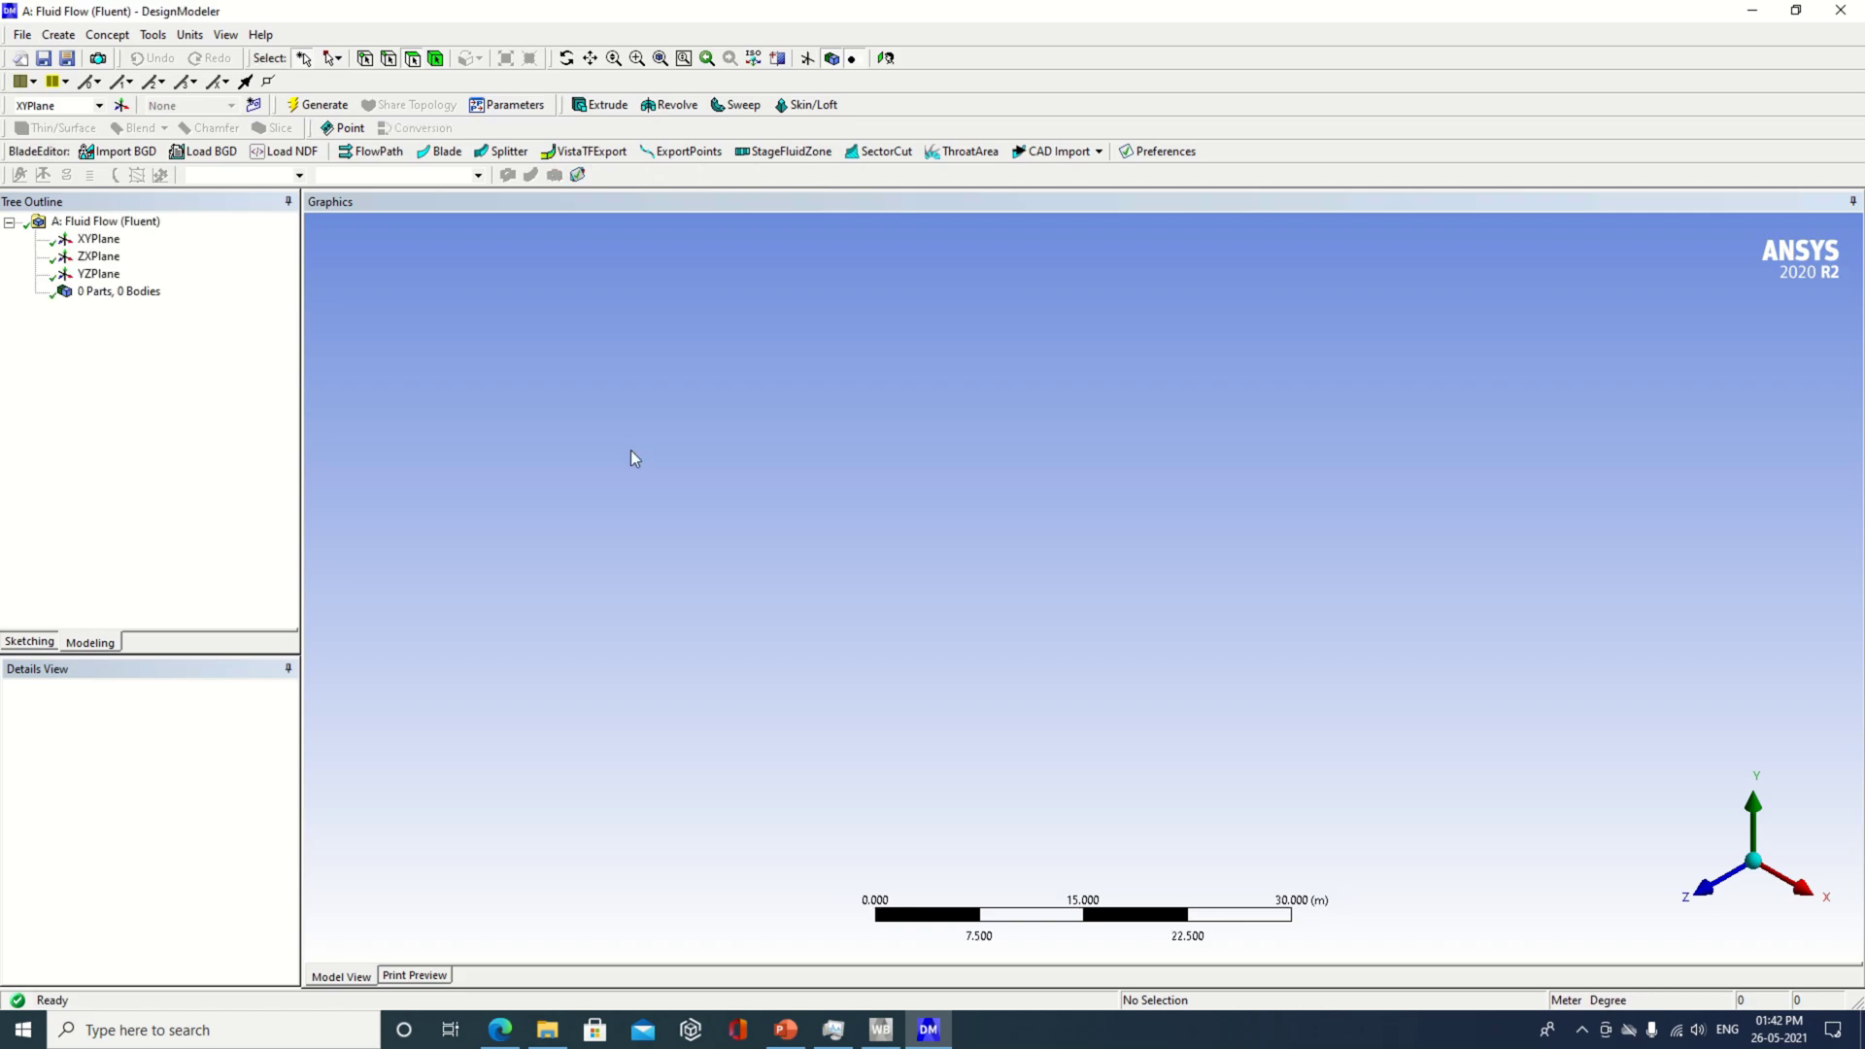
- Select the XYPlane and set the model's length unit to centimeters
{"action": "left_click", "coordinate": [98, 238]}
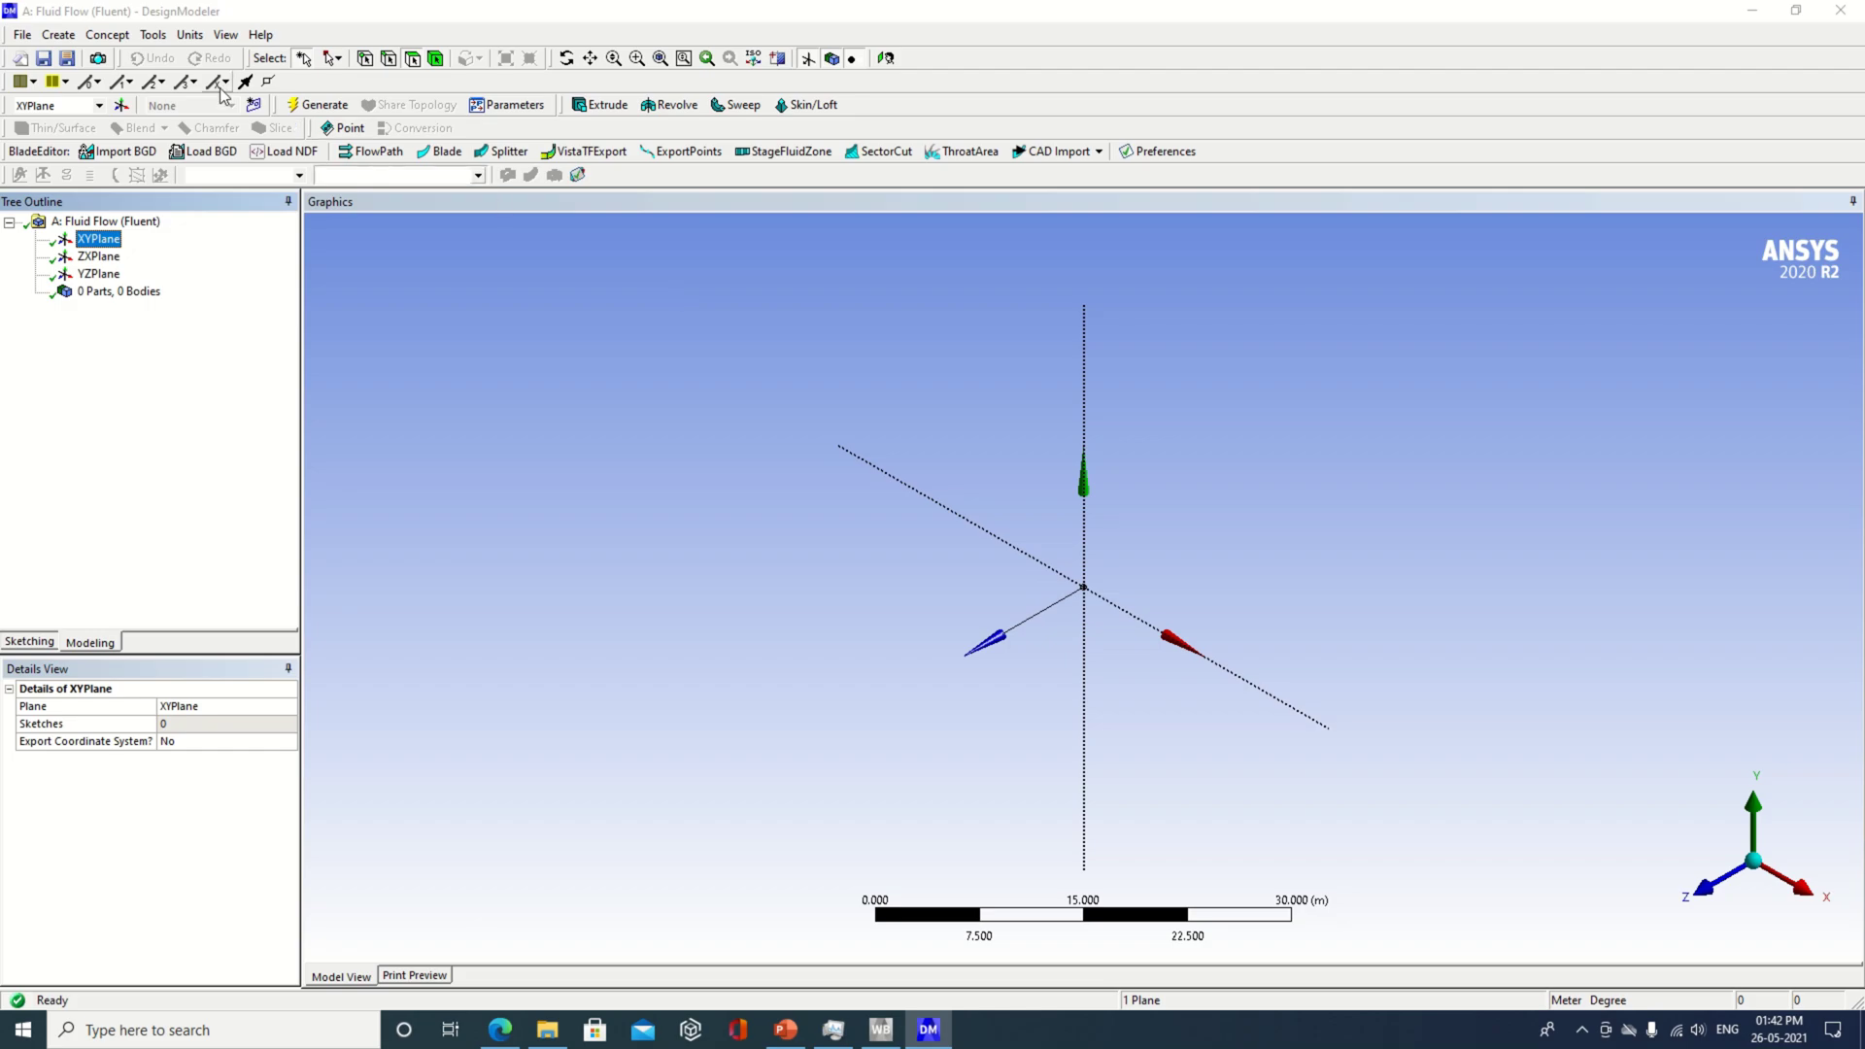
{"action": "left_click", "coordinate": [193, 37]}
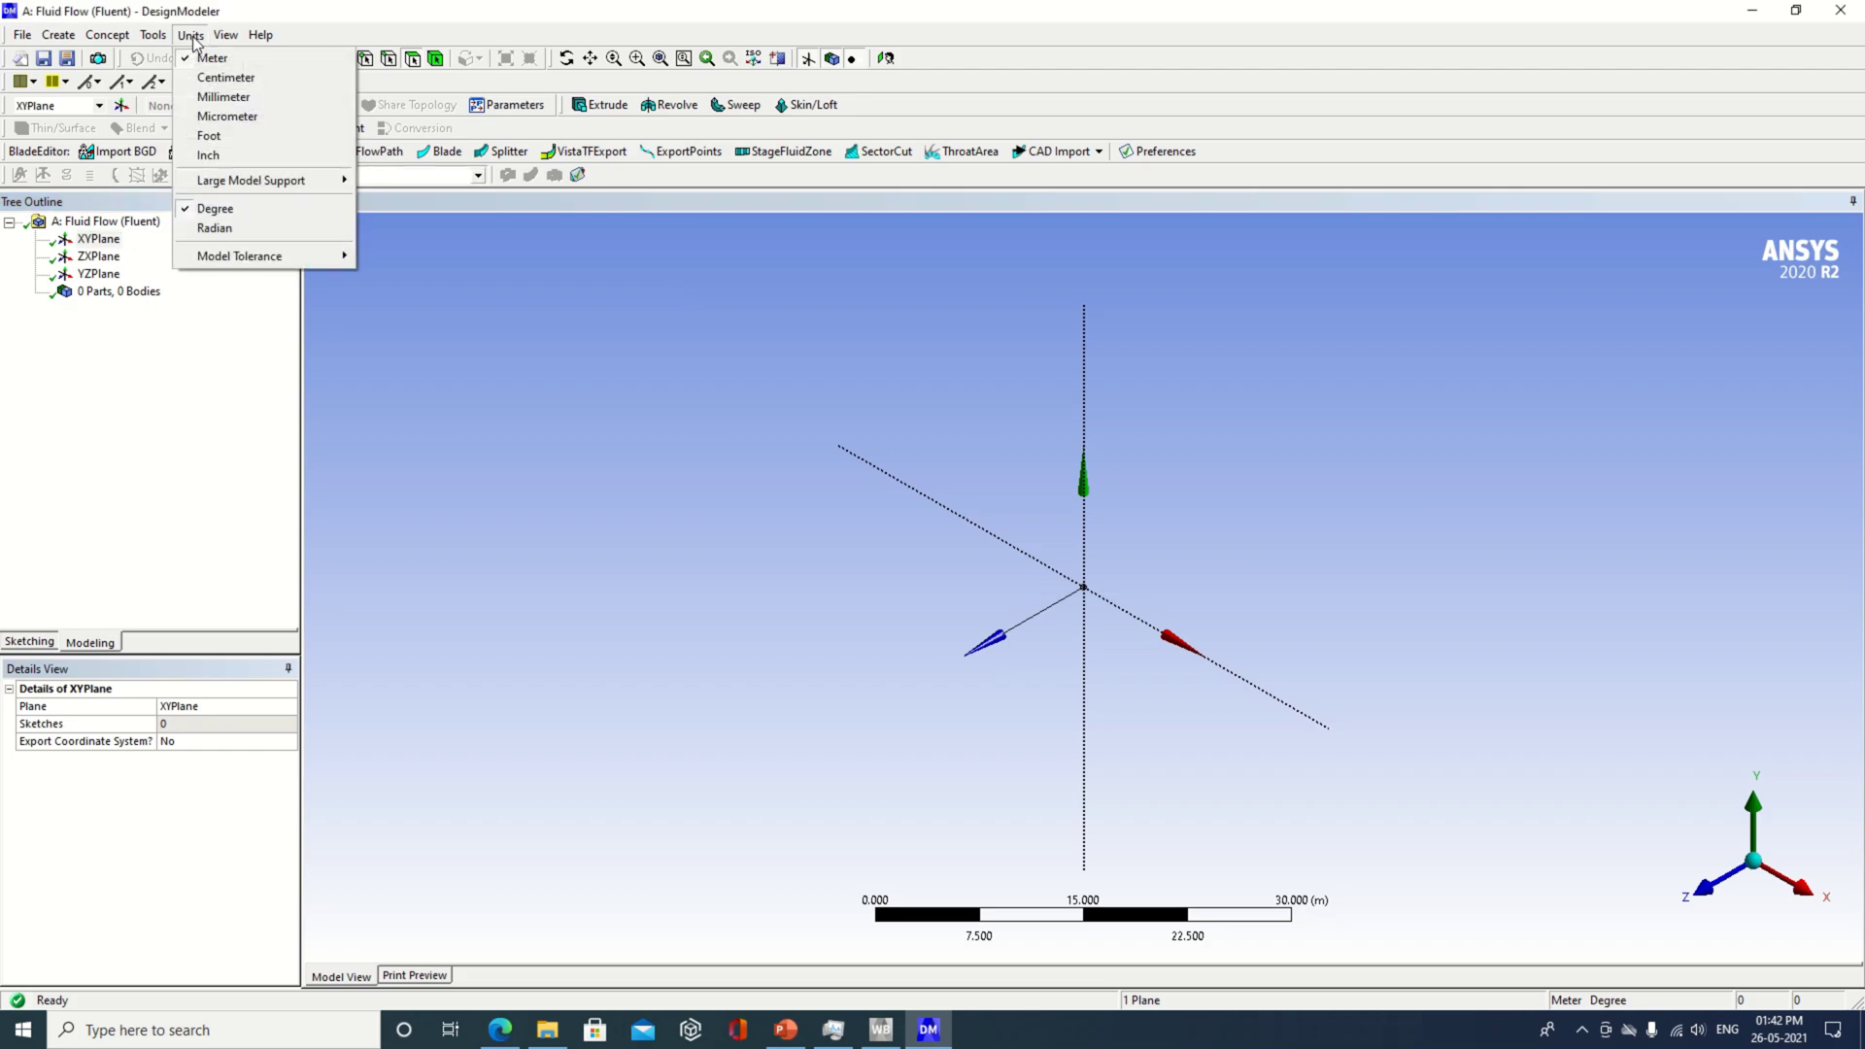
{"action": "left_click", "coordinate": [231, 80]}
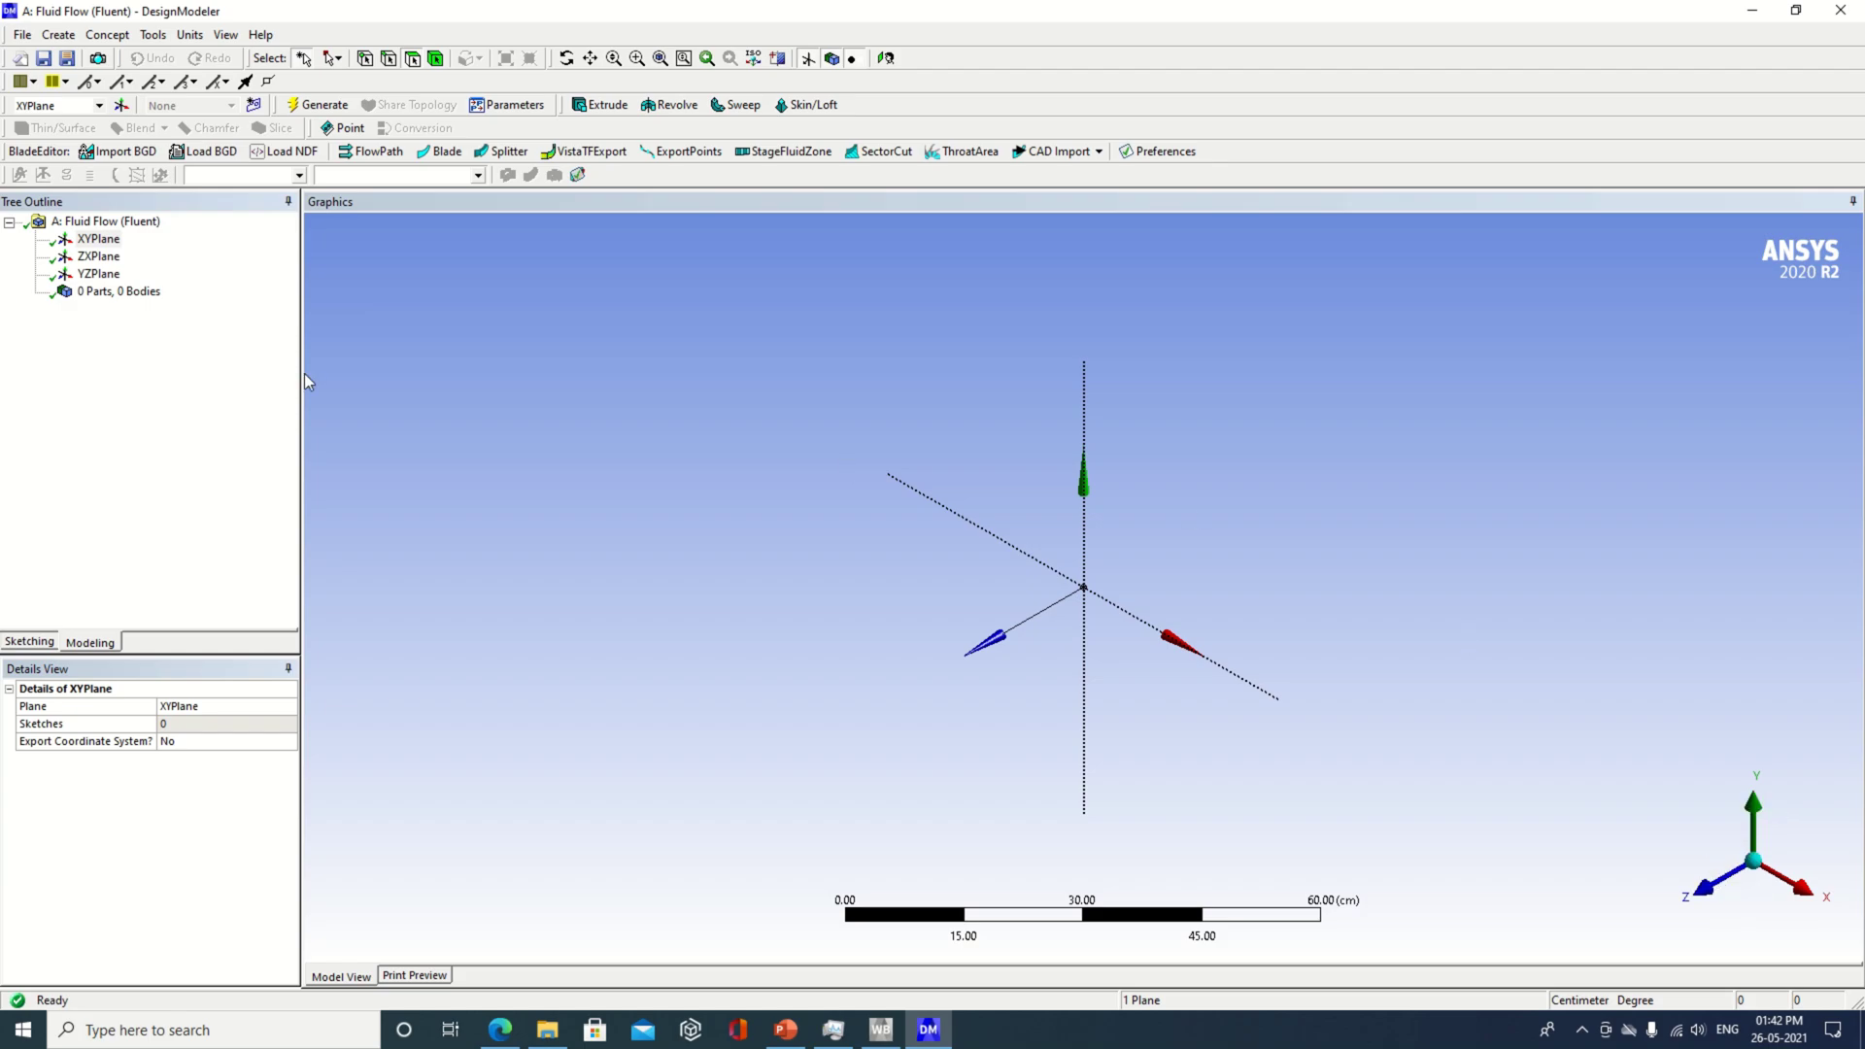
- Create a cylinder primitive on the XYPlane with an Axis Z Component of 200 cm and generate it
{"action": "left_click", "coordinate": [58, 34]}
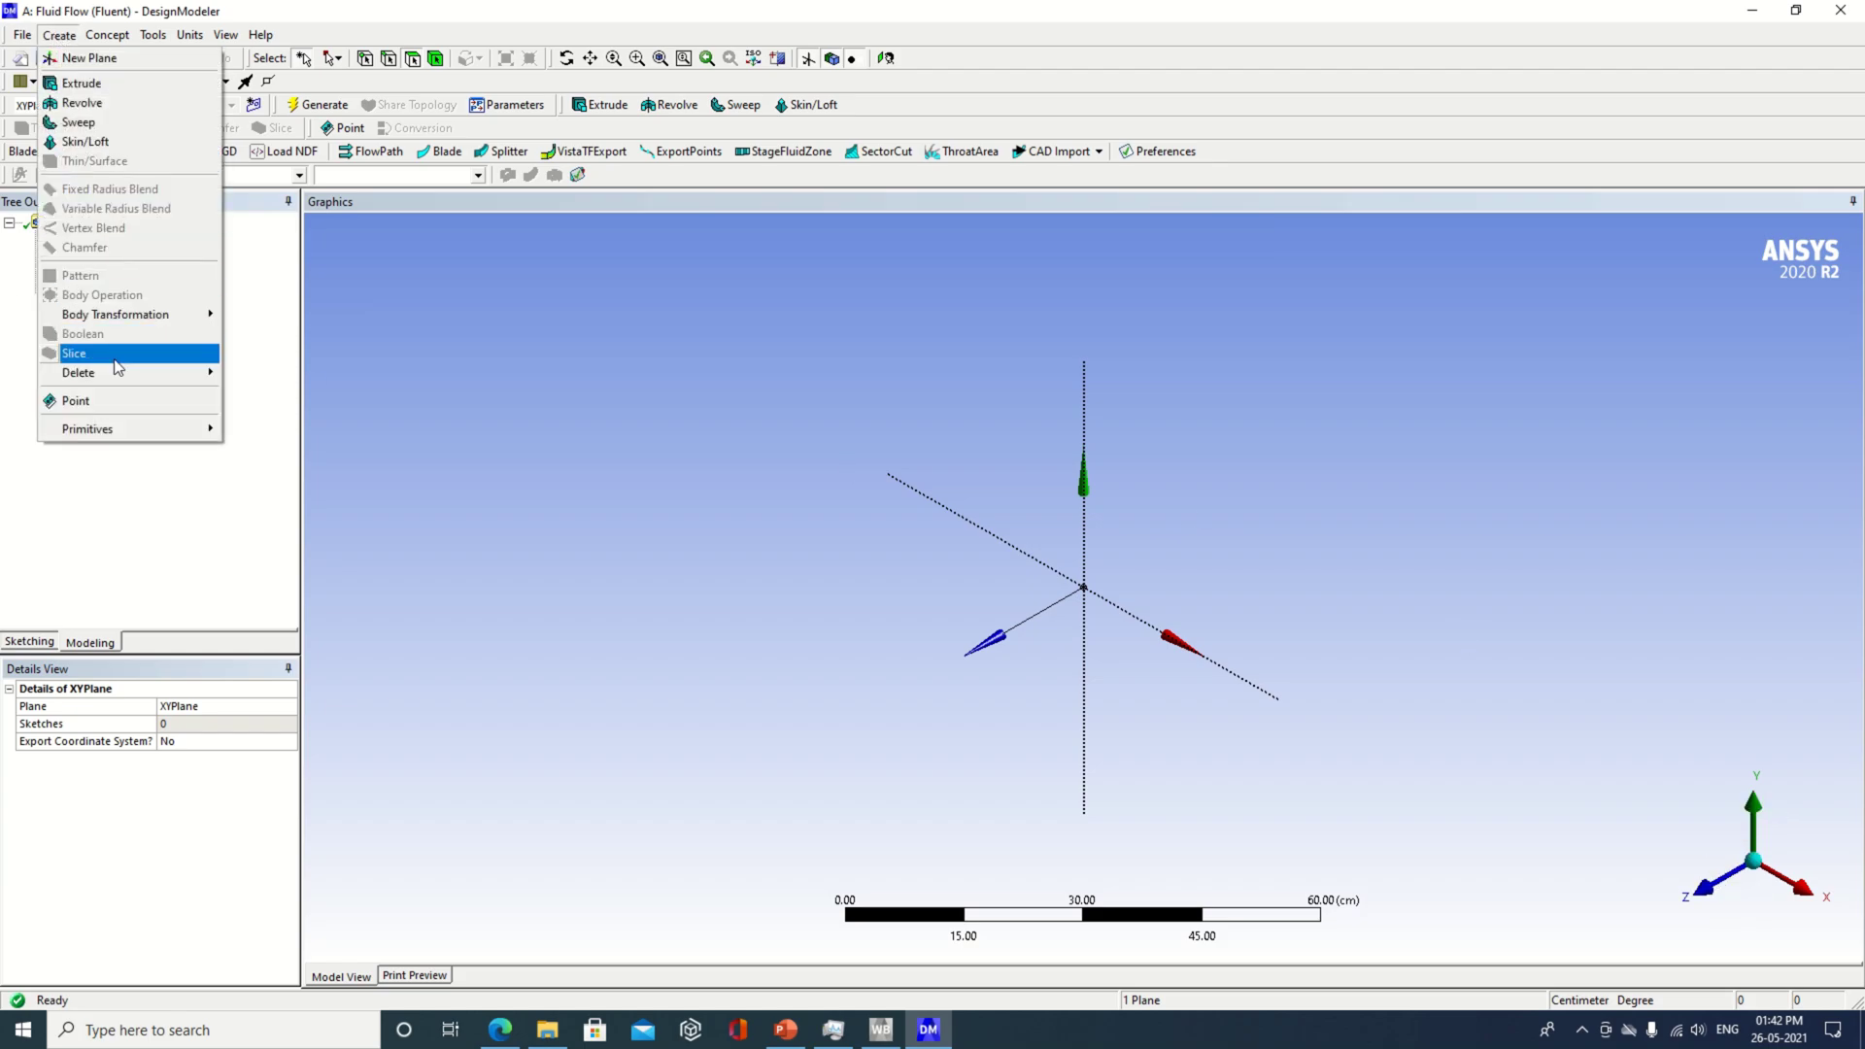
{"action": "mouse_move", "coordinate": [143, 429]}
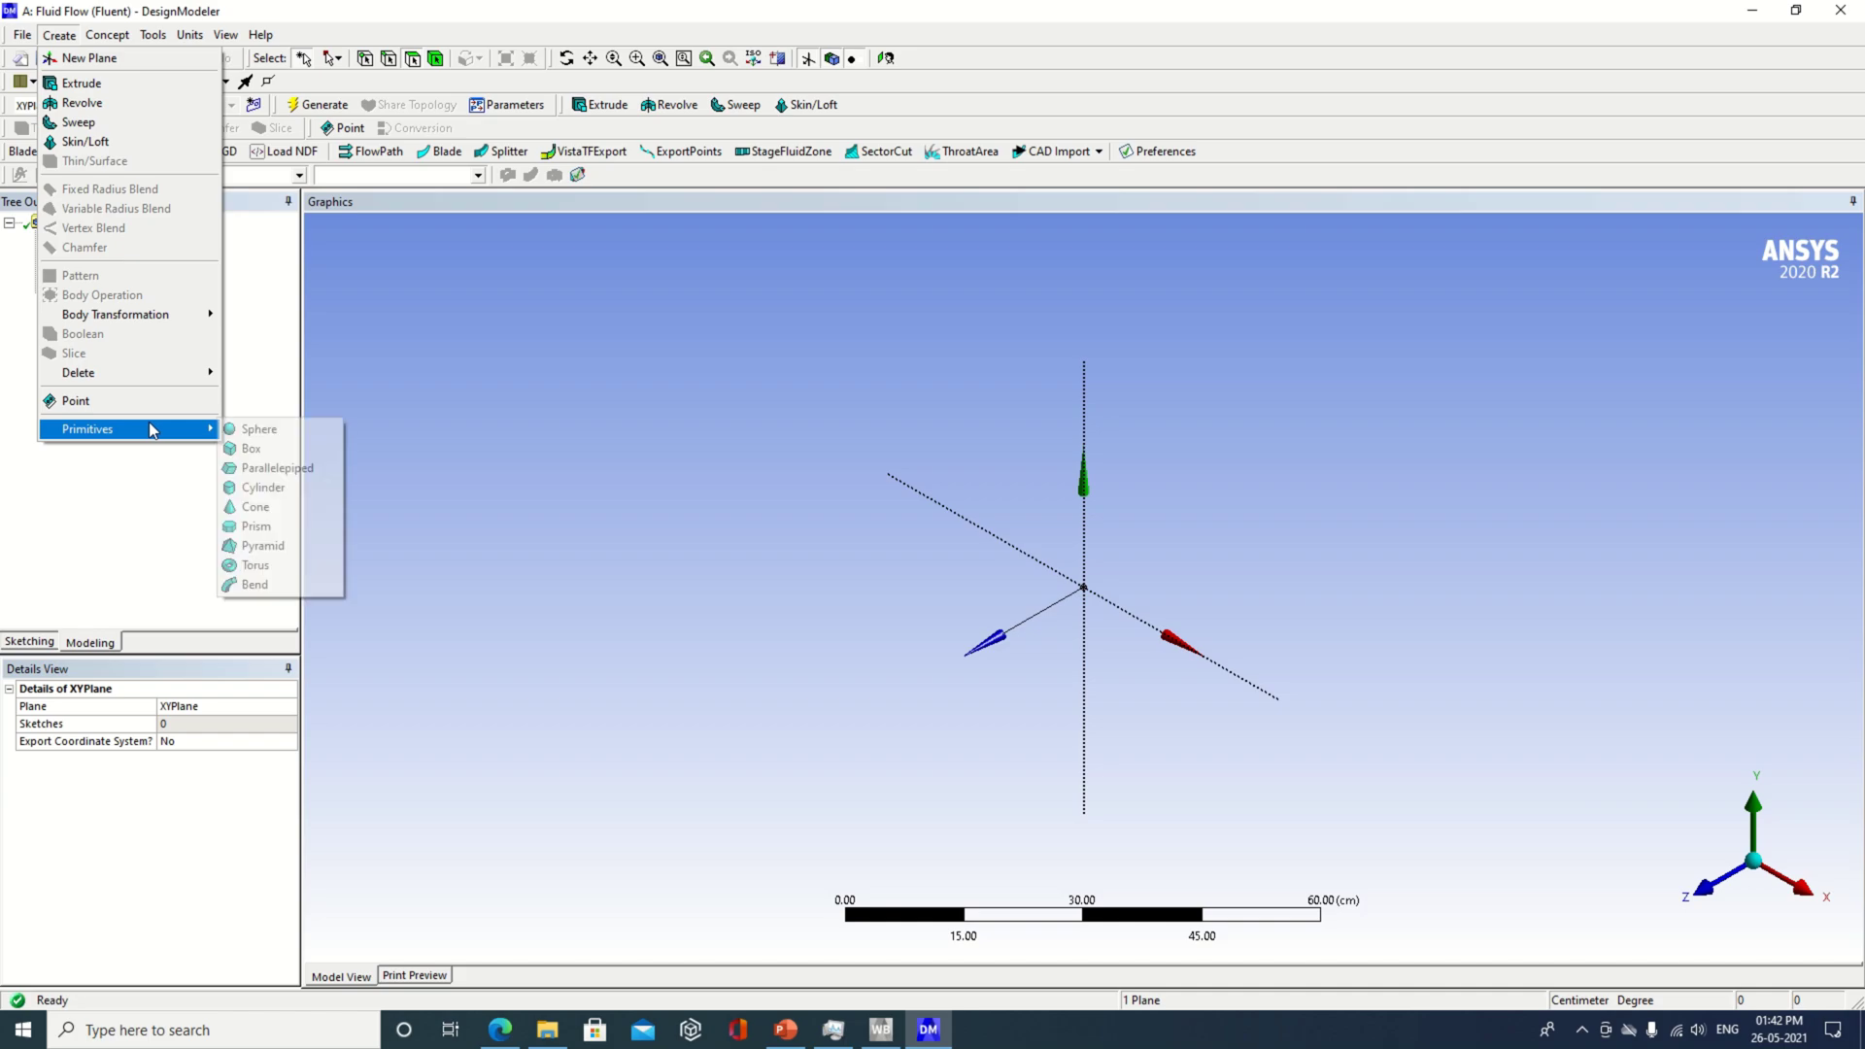
{"action": "left_click", "coordinate": [277, 488]}
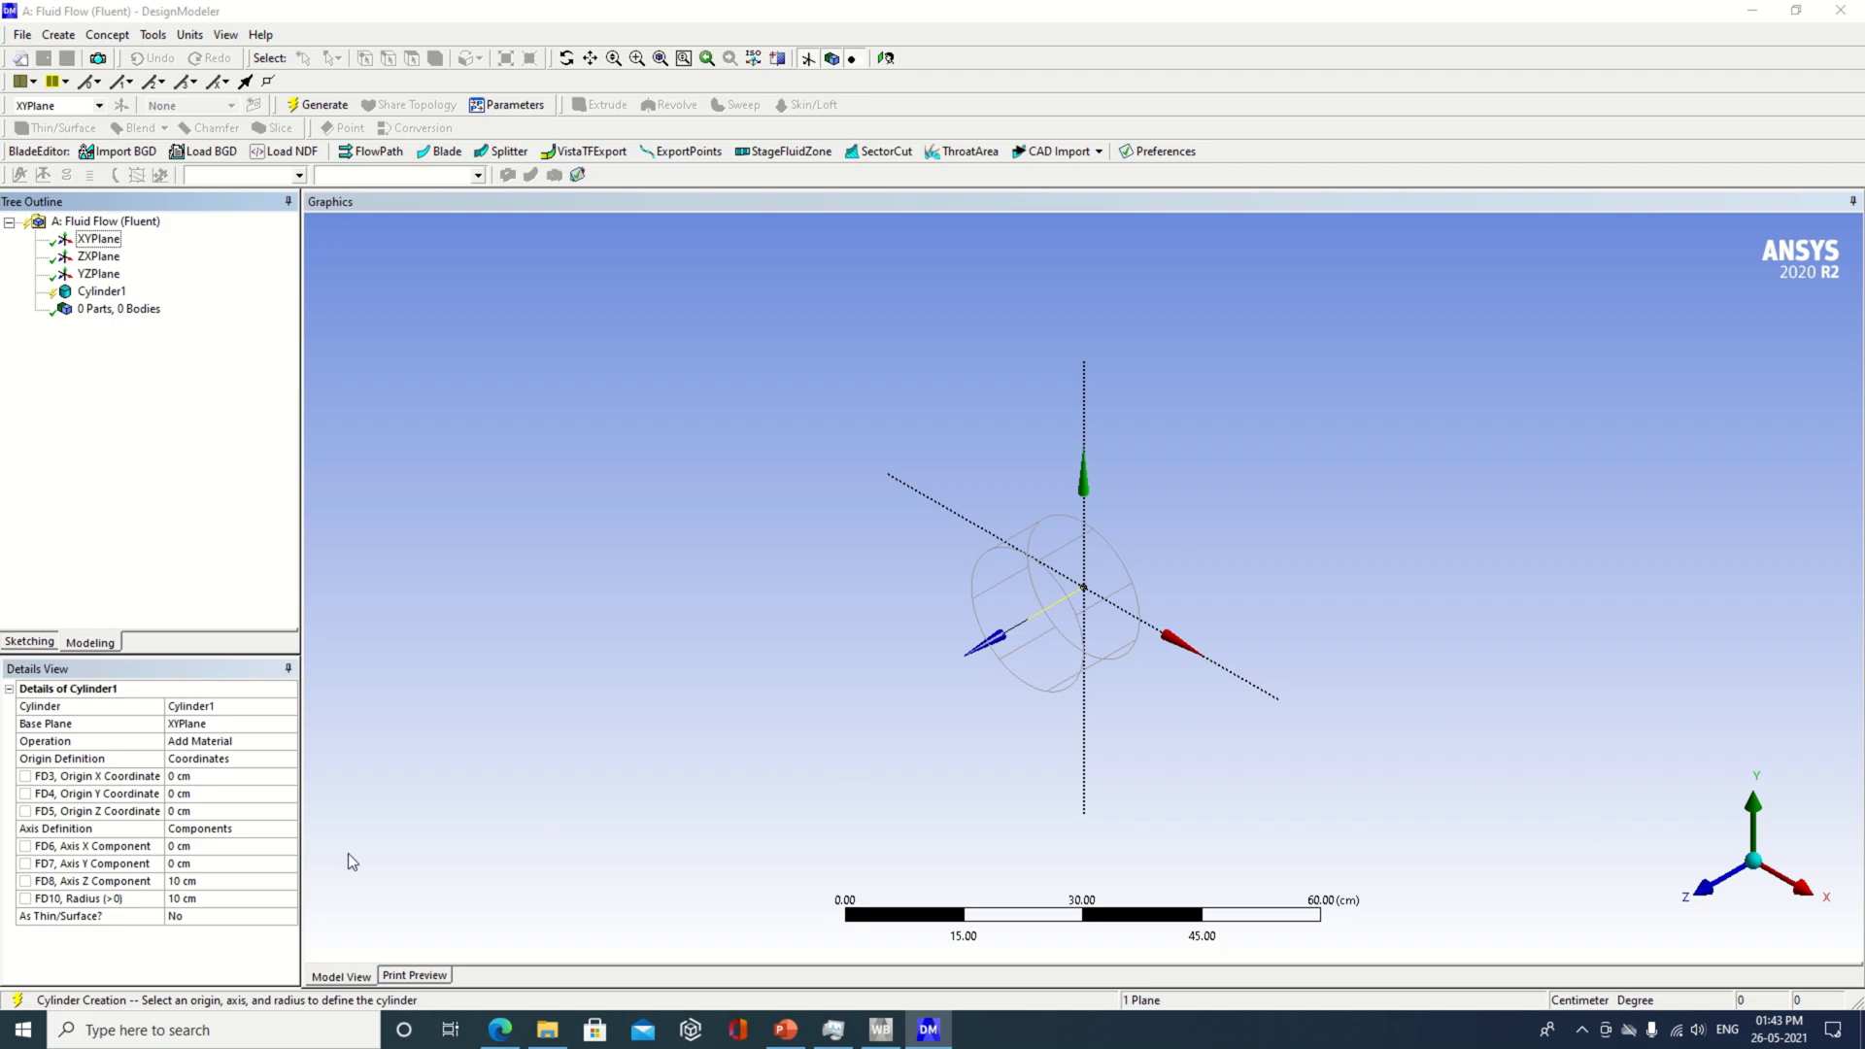
{"action": "left_click", "coordinate": [208, 879]}
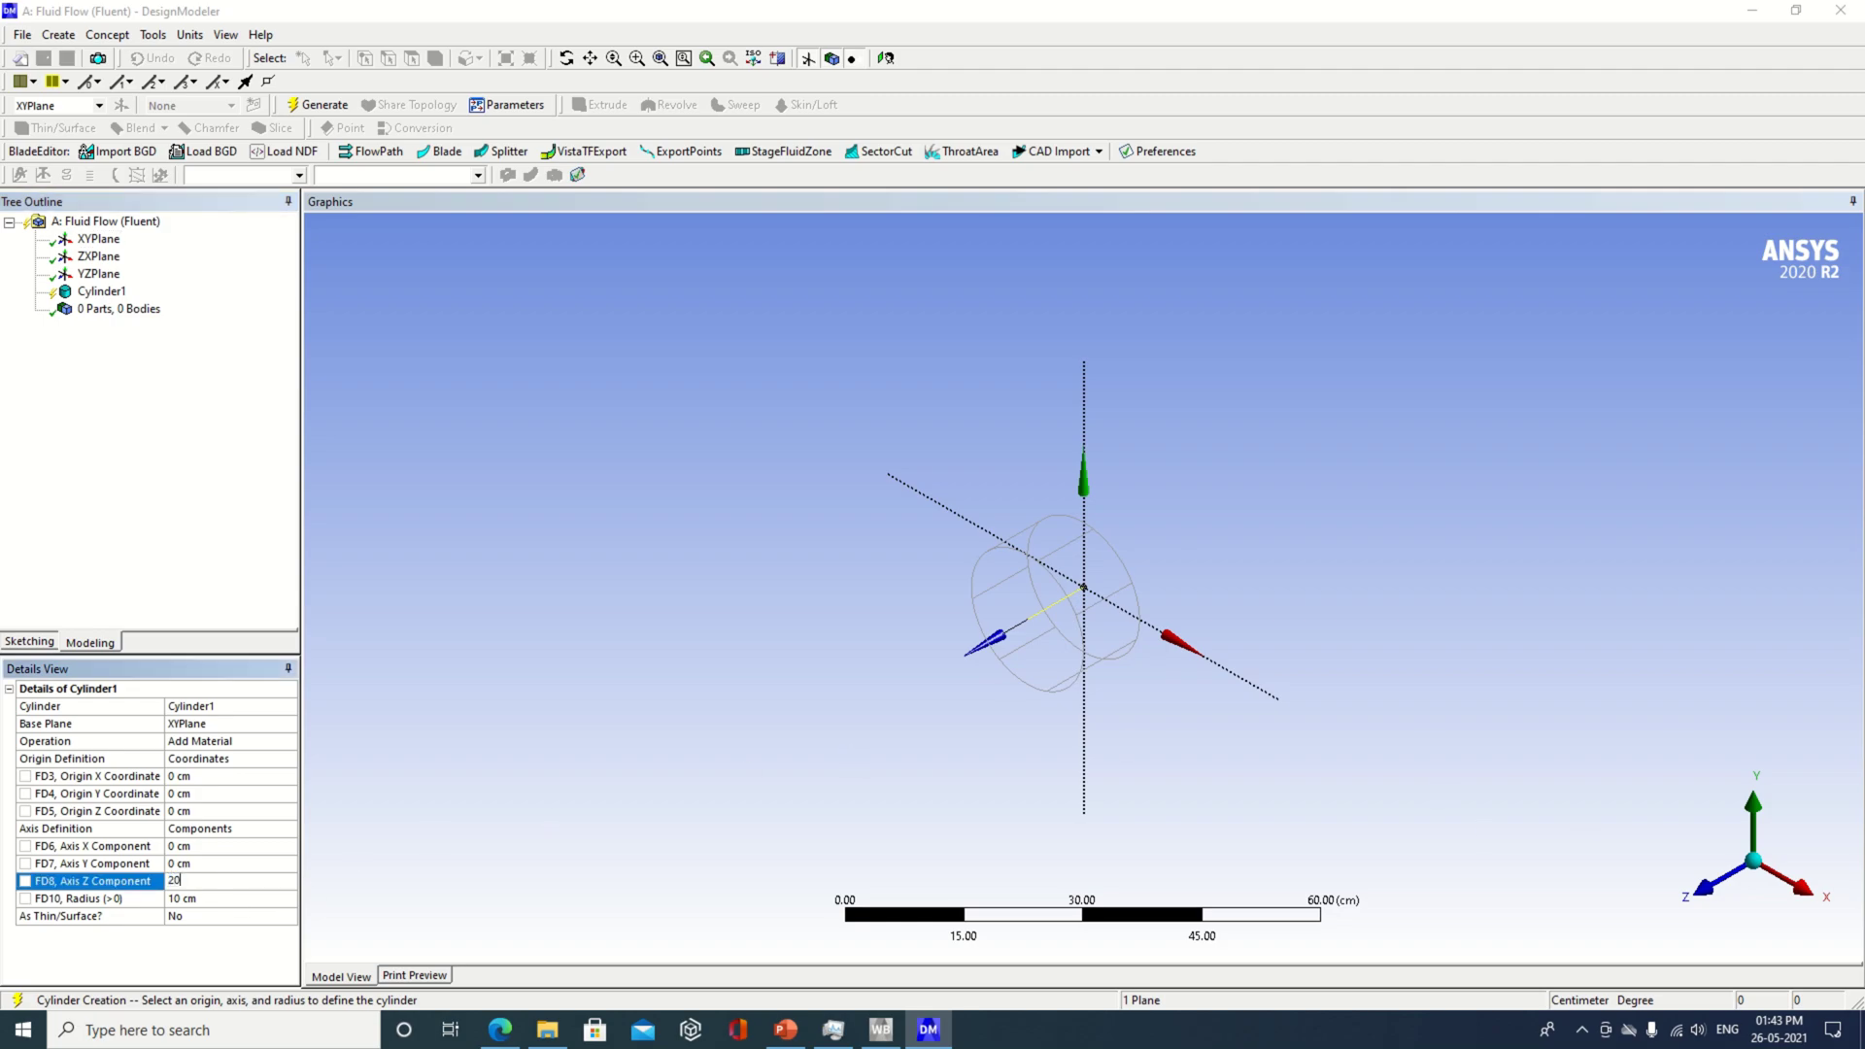
{"action": "left_click", "coordinate": [570, 536]}
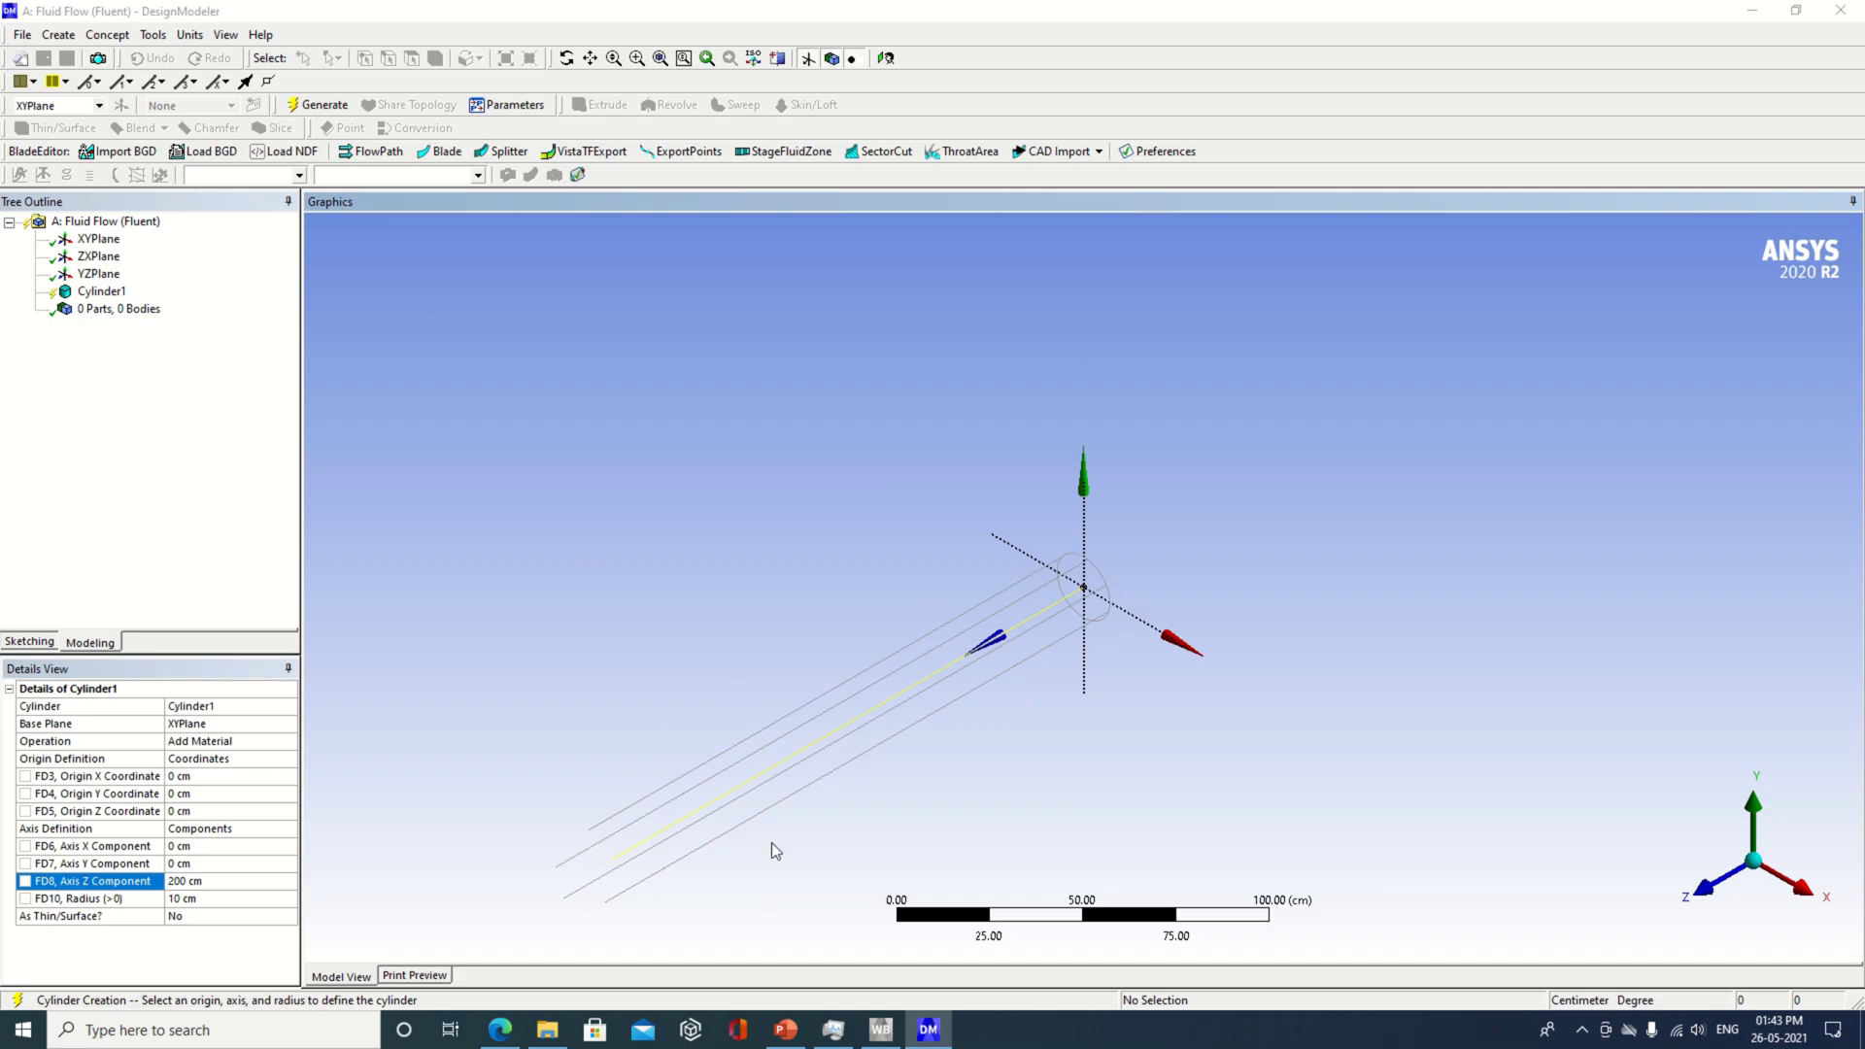
{"action": "right_click", "coordinate": [442, 589]}
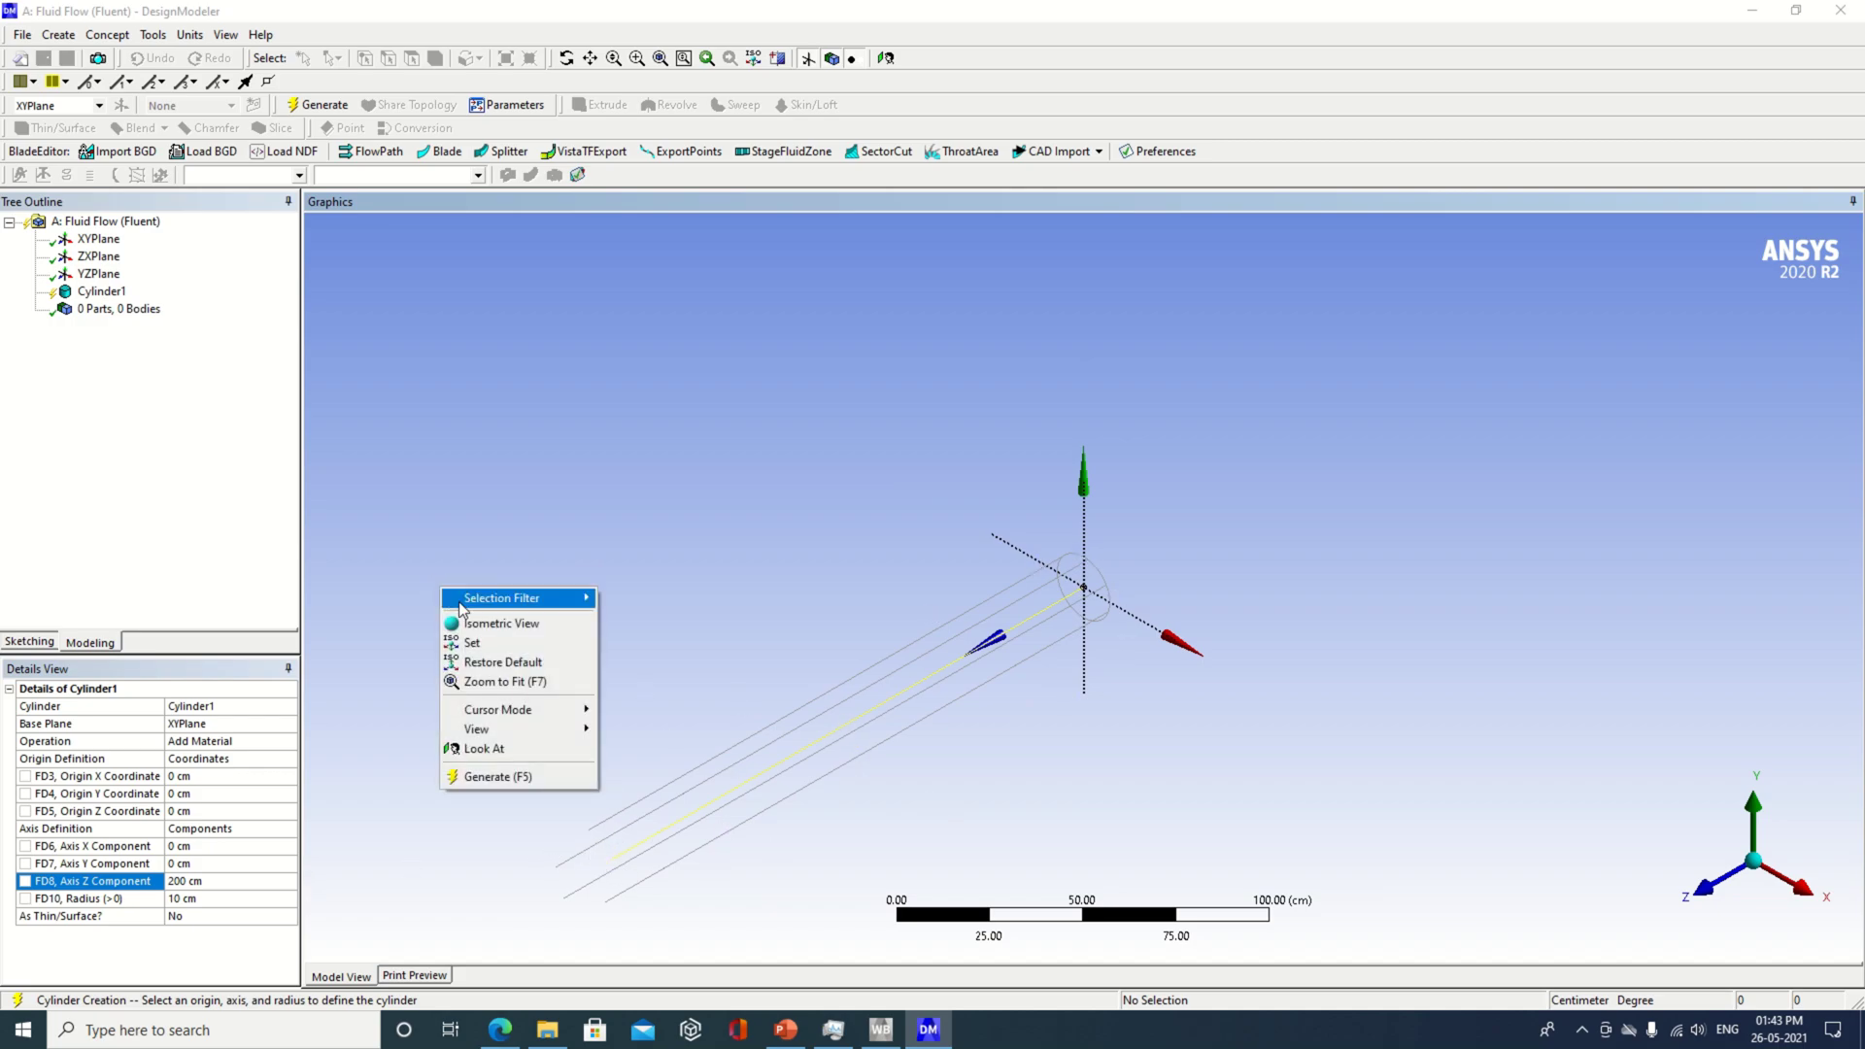
{"action": "left_click", "coordinate": [513, 777]}
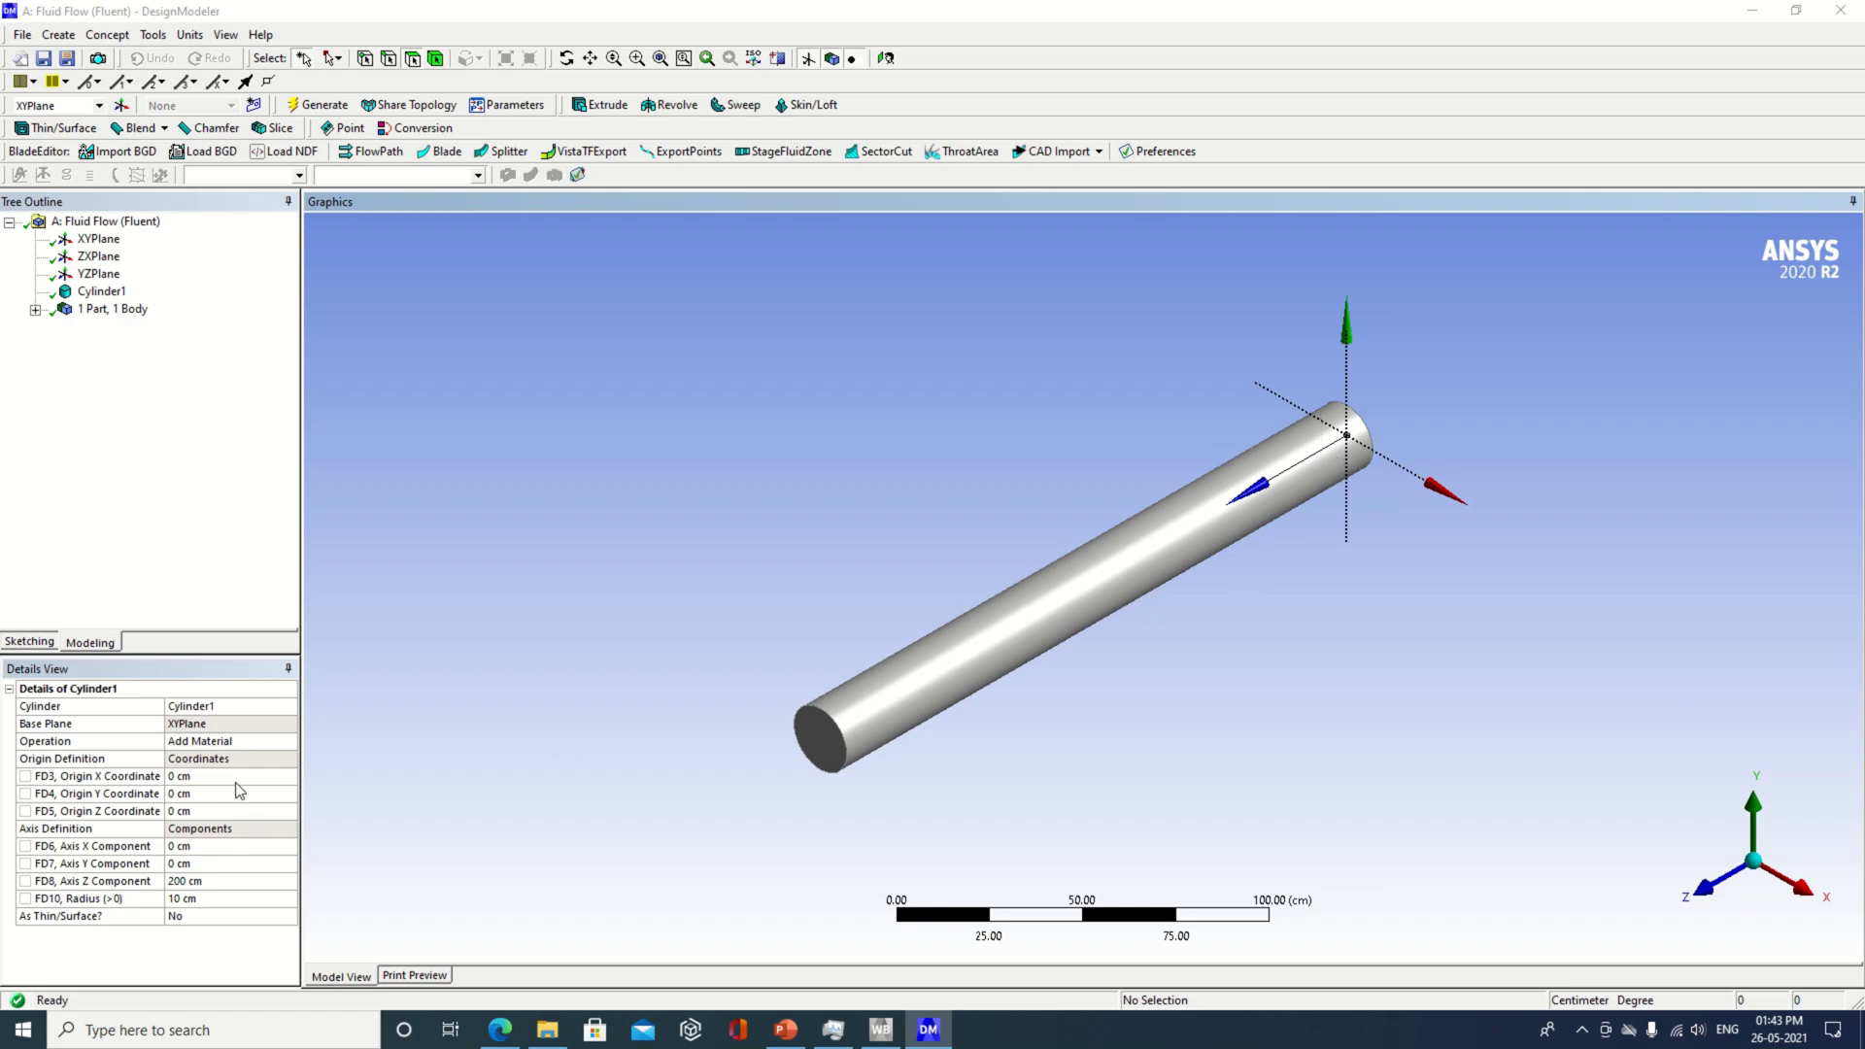
- Change the cylinder's operation to Add Frozen and regenerate the body
{"action": "left_click", "coordinate": [289, 745]}
{"action": "left_click", "coordinate": [288, 745]}
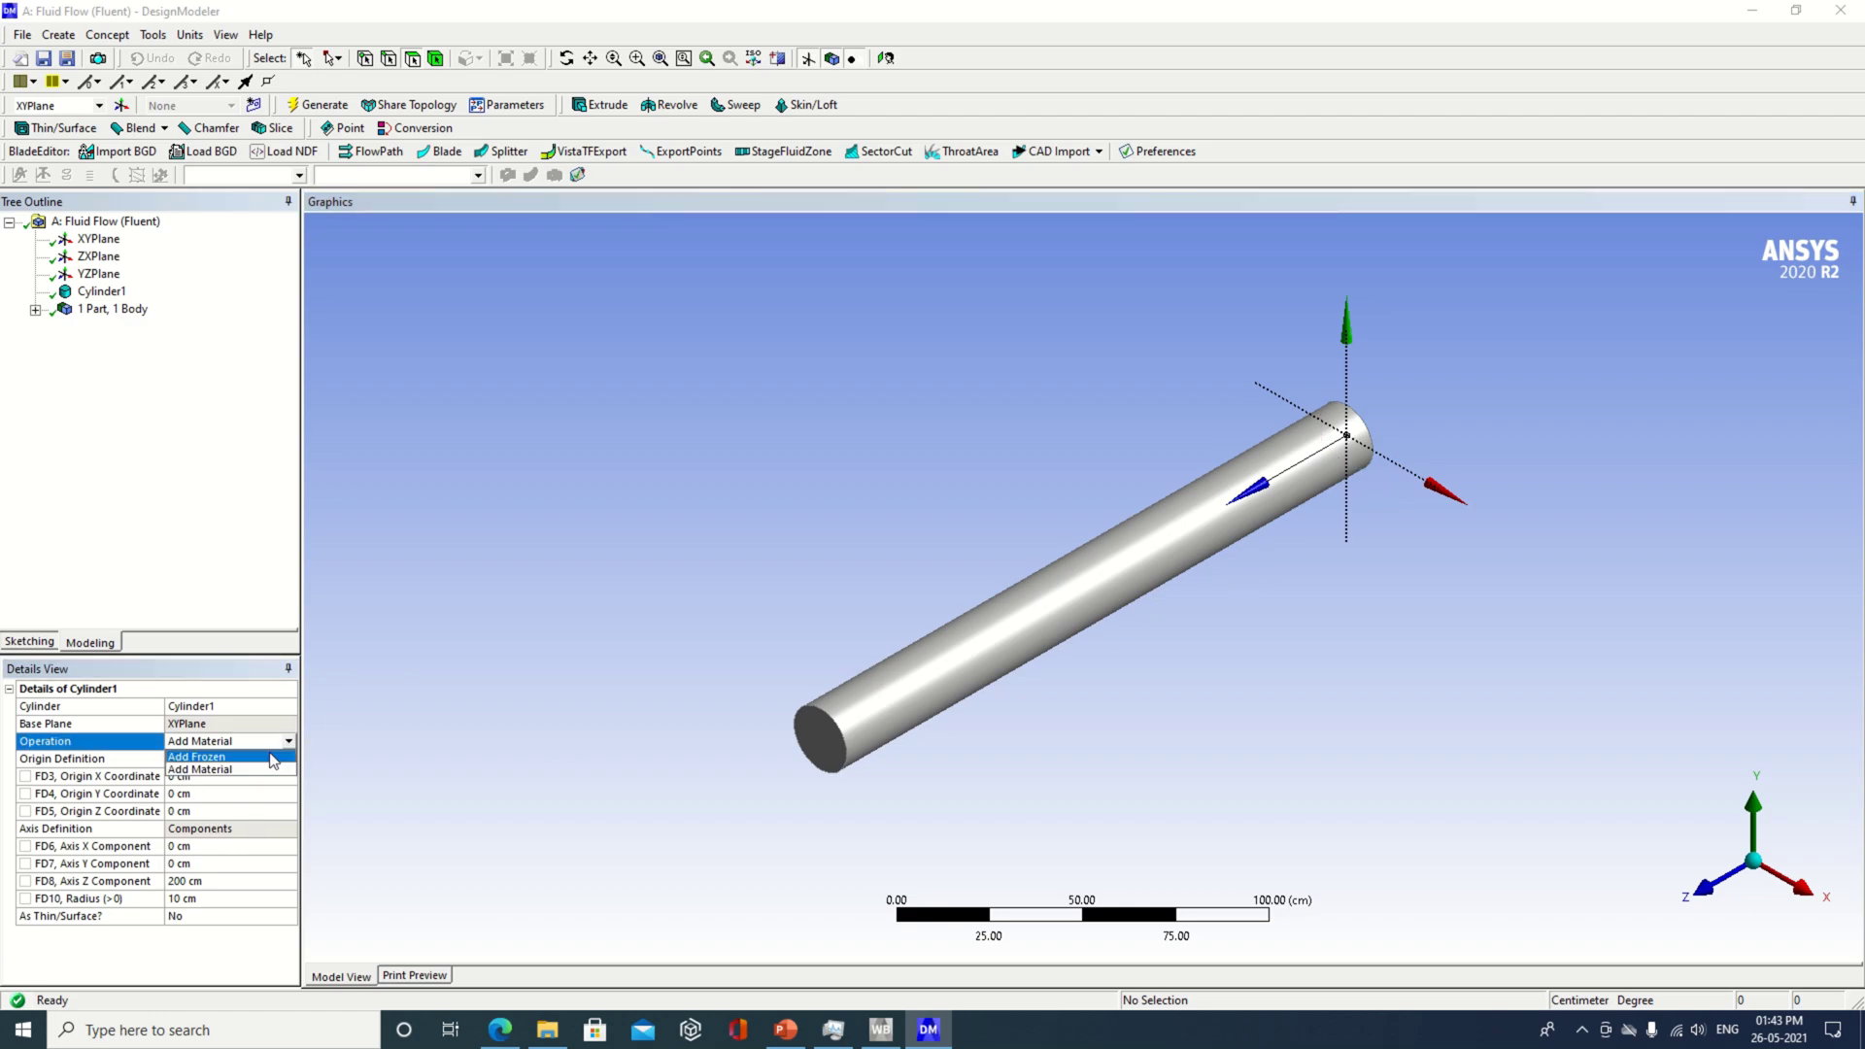
{"action": "left_click", "coordinate": [234, 771]}
{"action": "right_click", "coordinate": [427, 634]}
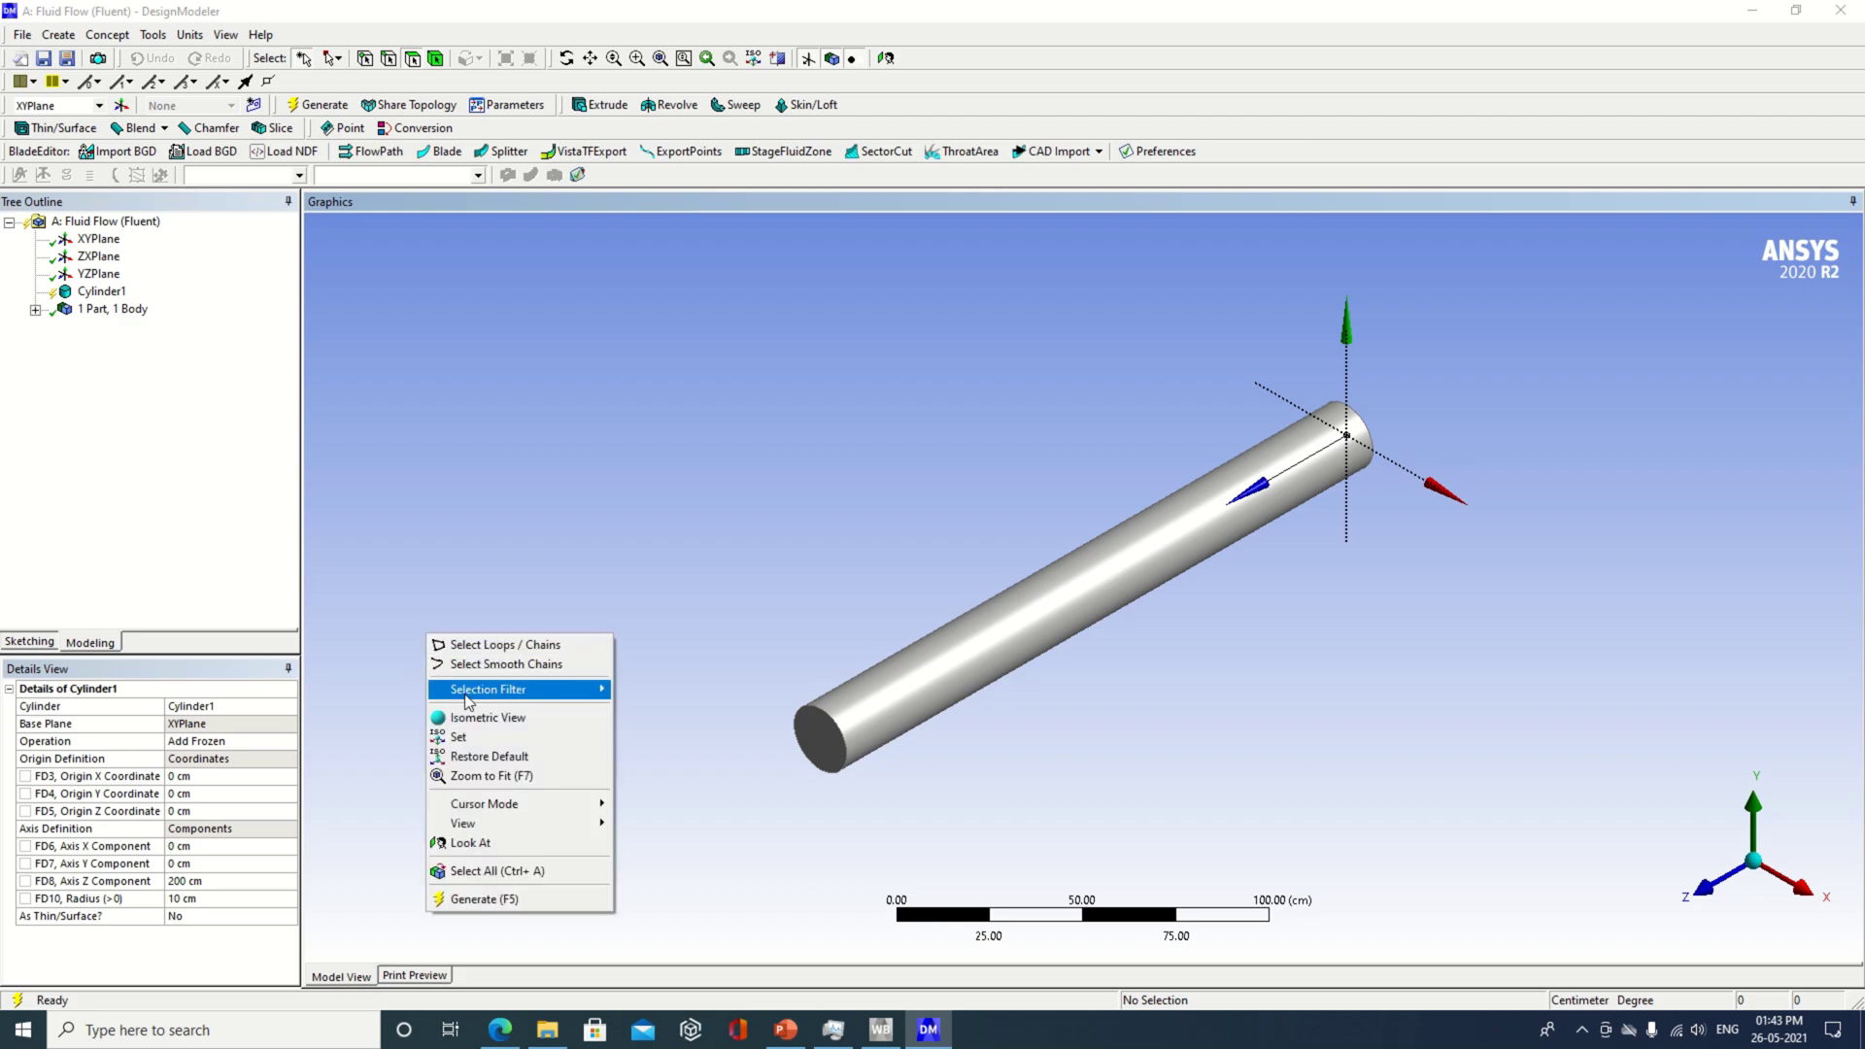
{"action": "left_click", "coordinate": [504, 900]}
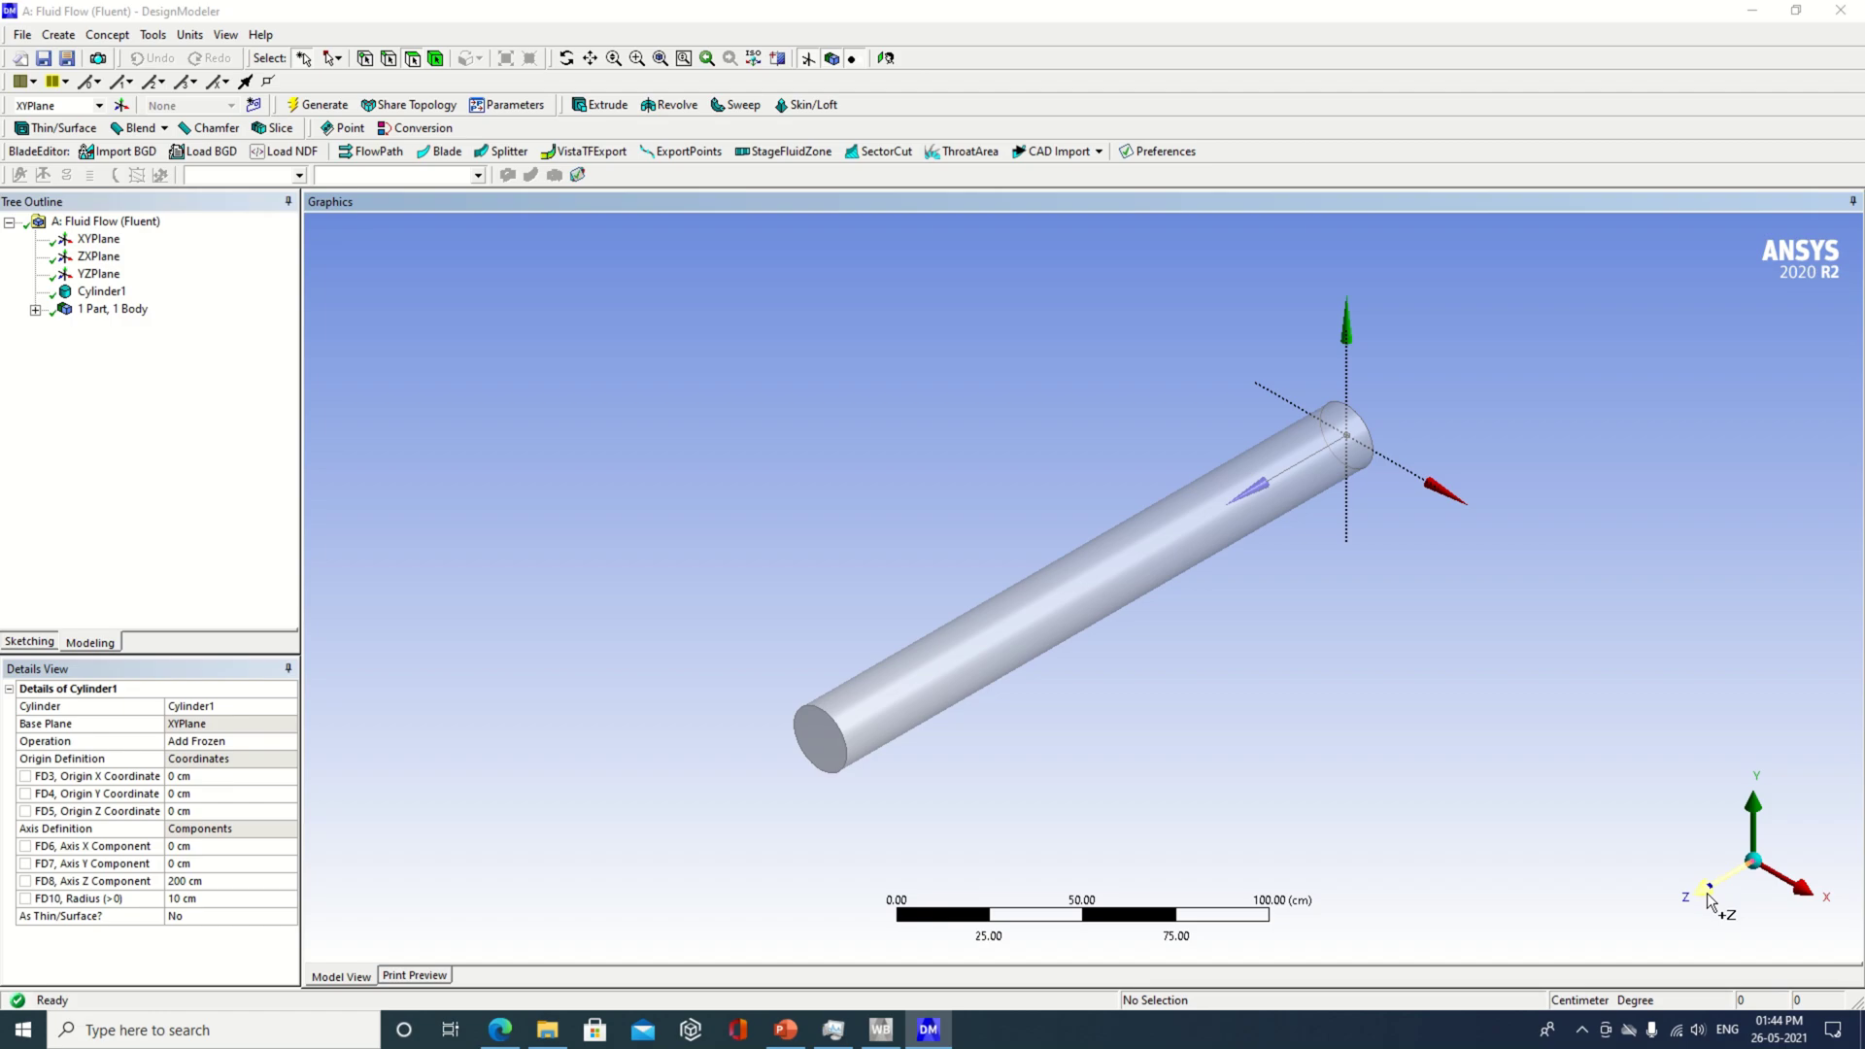
- Sketch an open-ended spline on the ZXPlane from the origin, making a U-turn beyond the cylinder's end and running back alongside it
{"action": "left_click", "coordinate": [99, 258]}
{"action": "right_click", "coordinate": [101, 261]}
{"action": "left_click", "coordinate": [131, 274]}
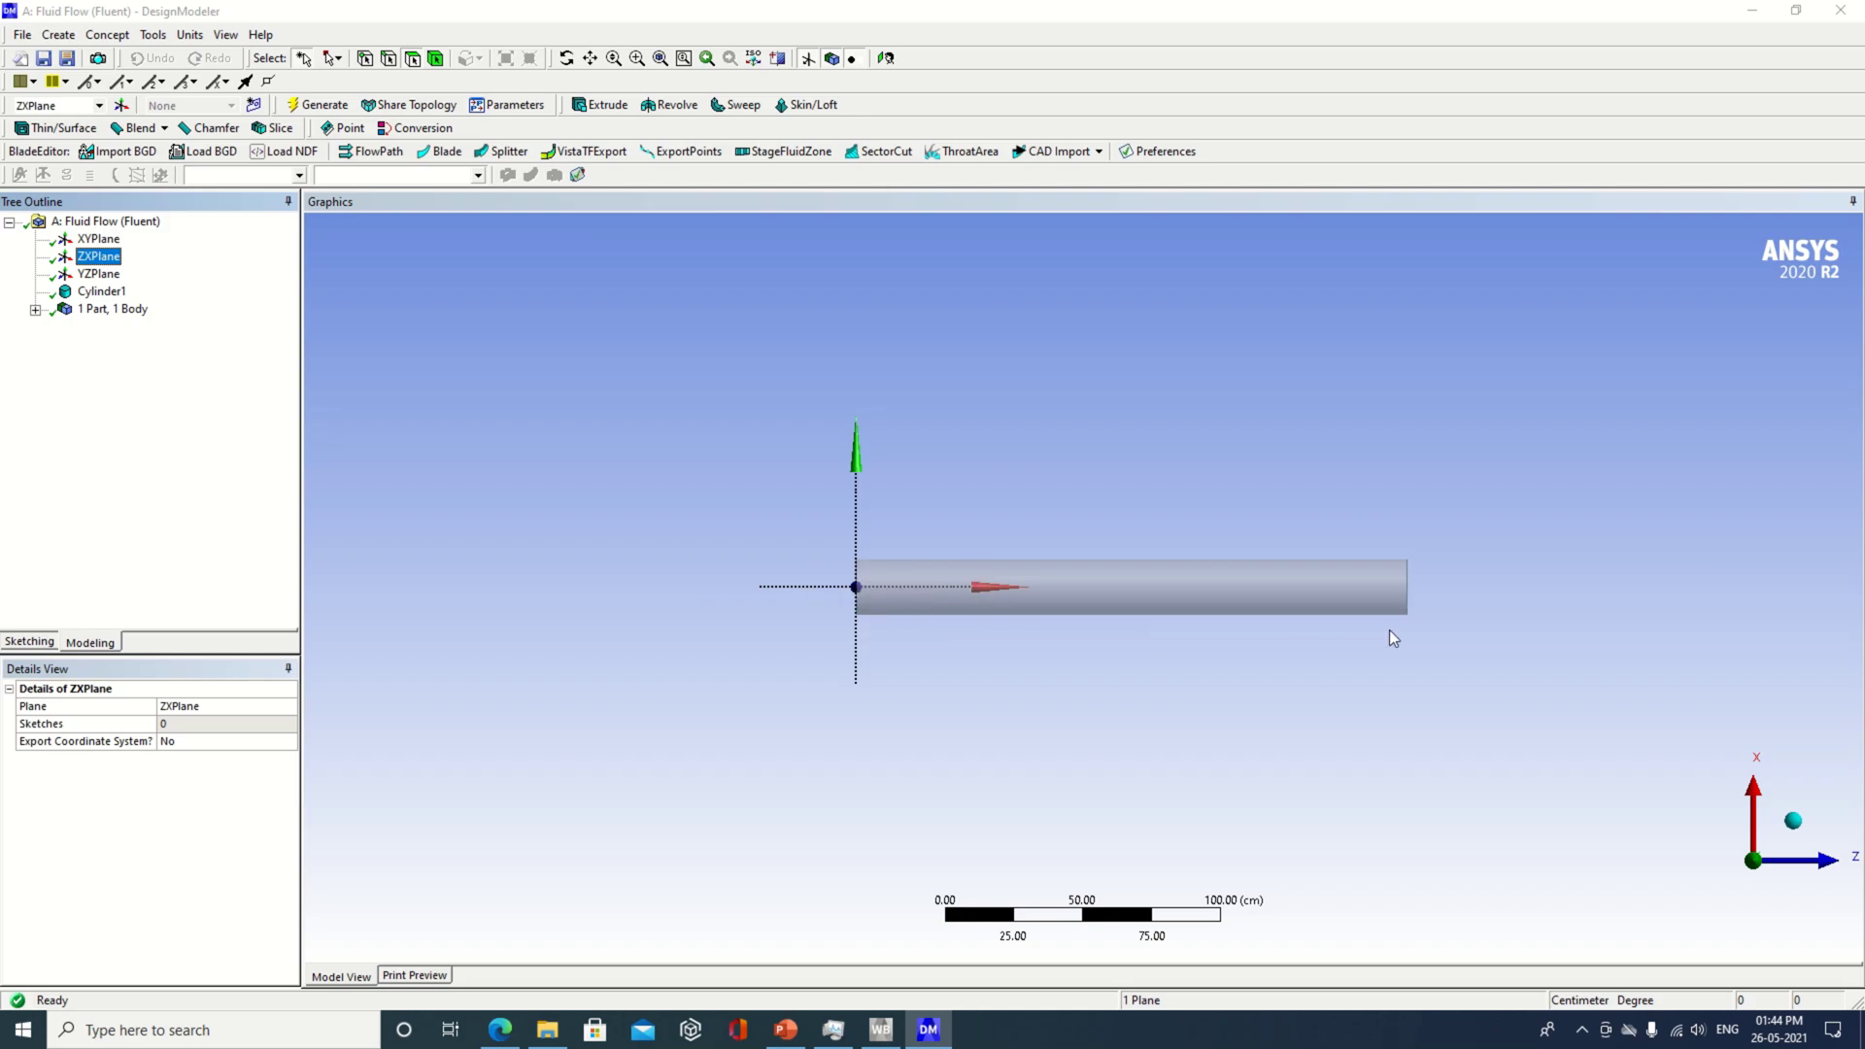
{"action": "left_click", "coordinate": [37, 643]}
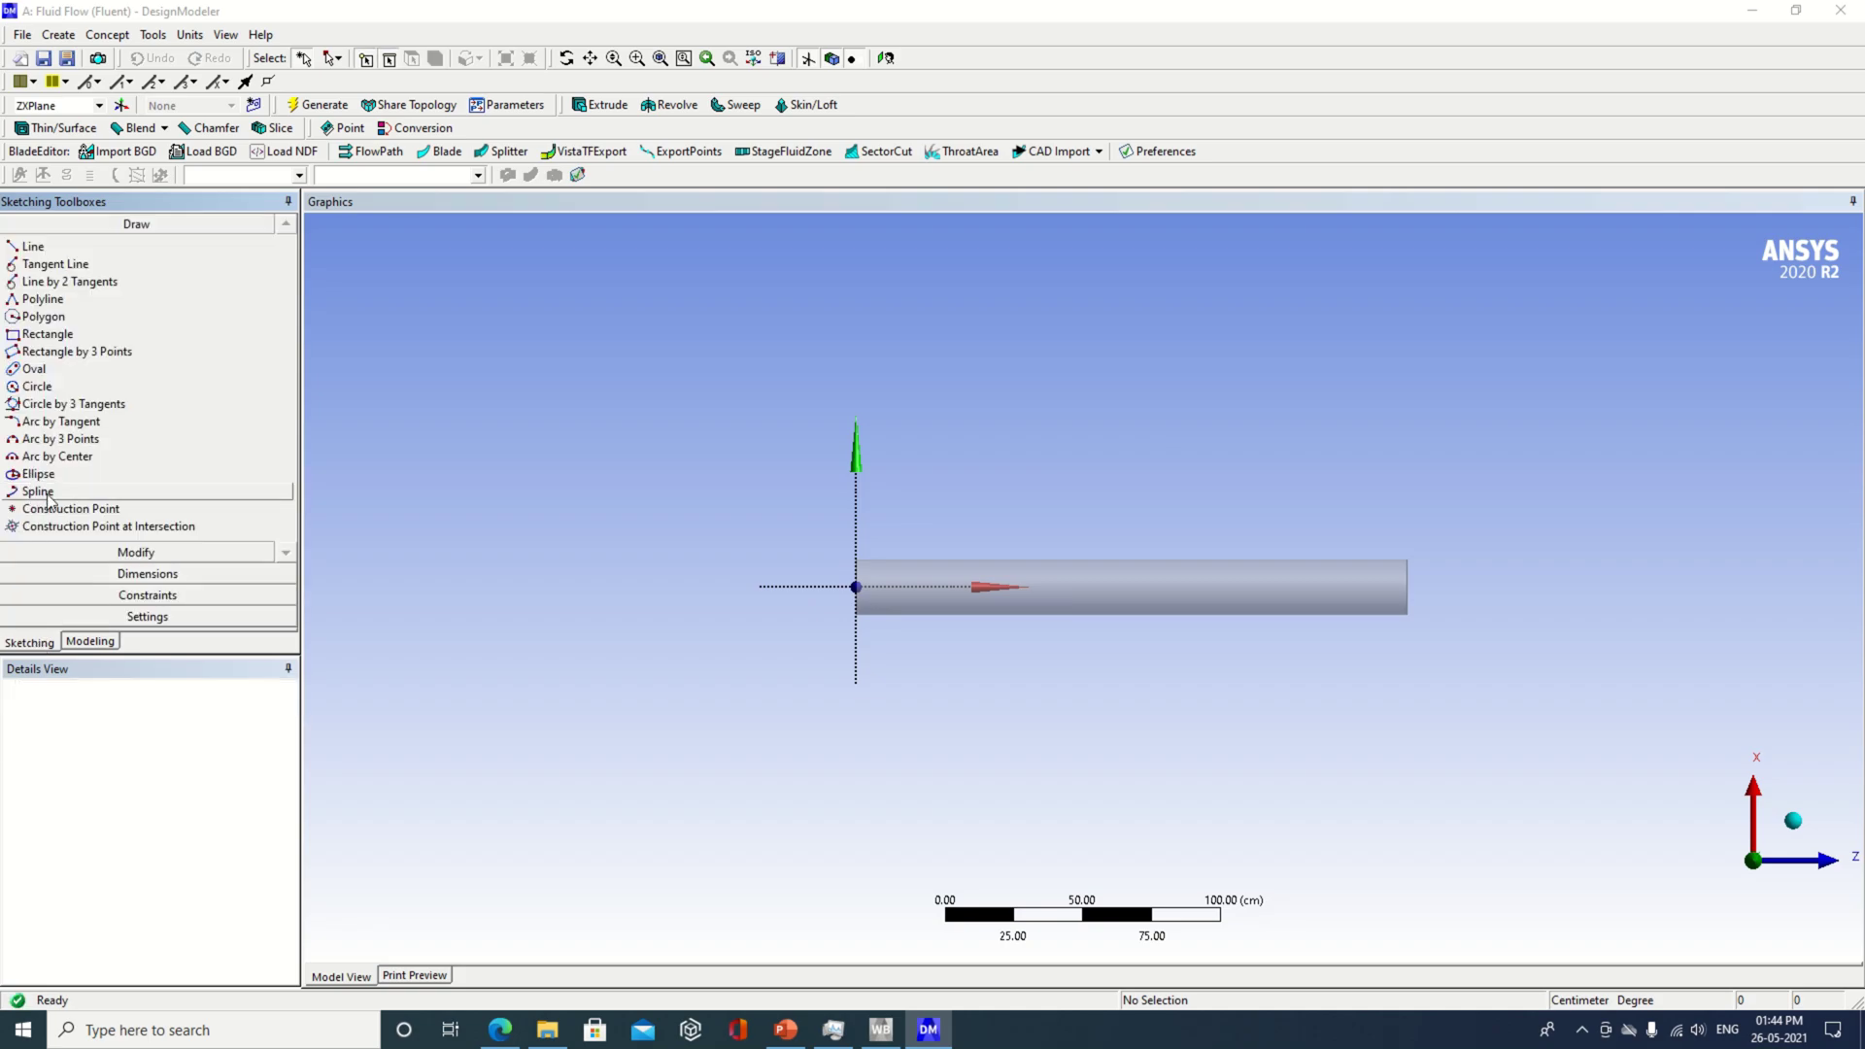
{"action": "left_click", "coordinate": [44, 493]}
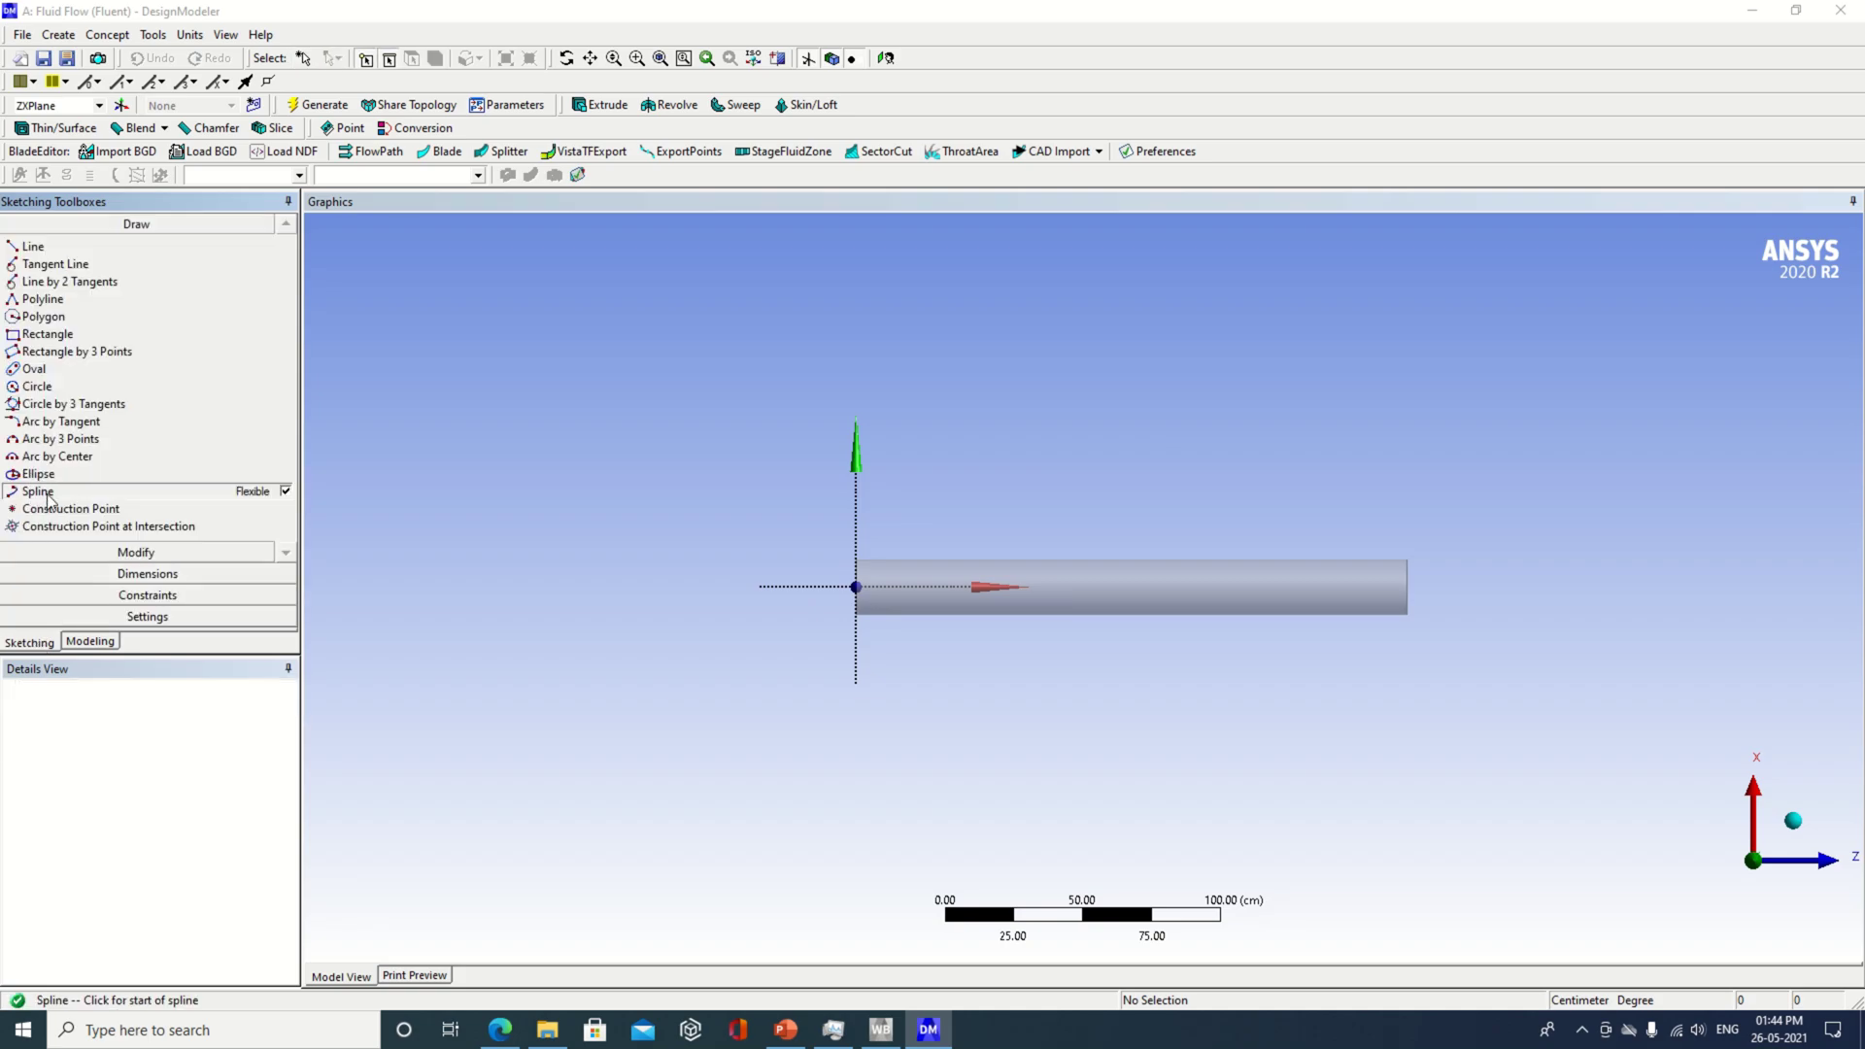
{"action": "left_click", "coordinate": [856, 586]}
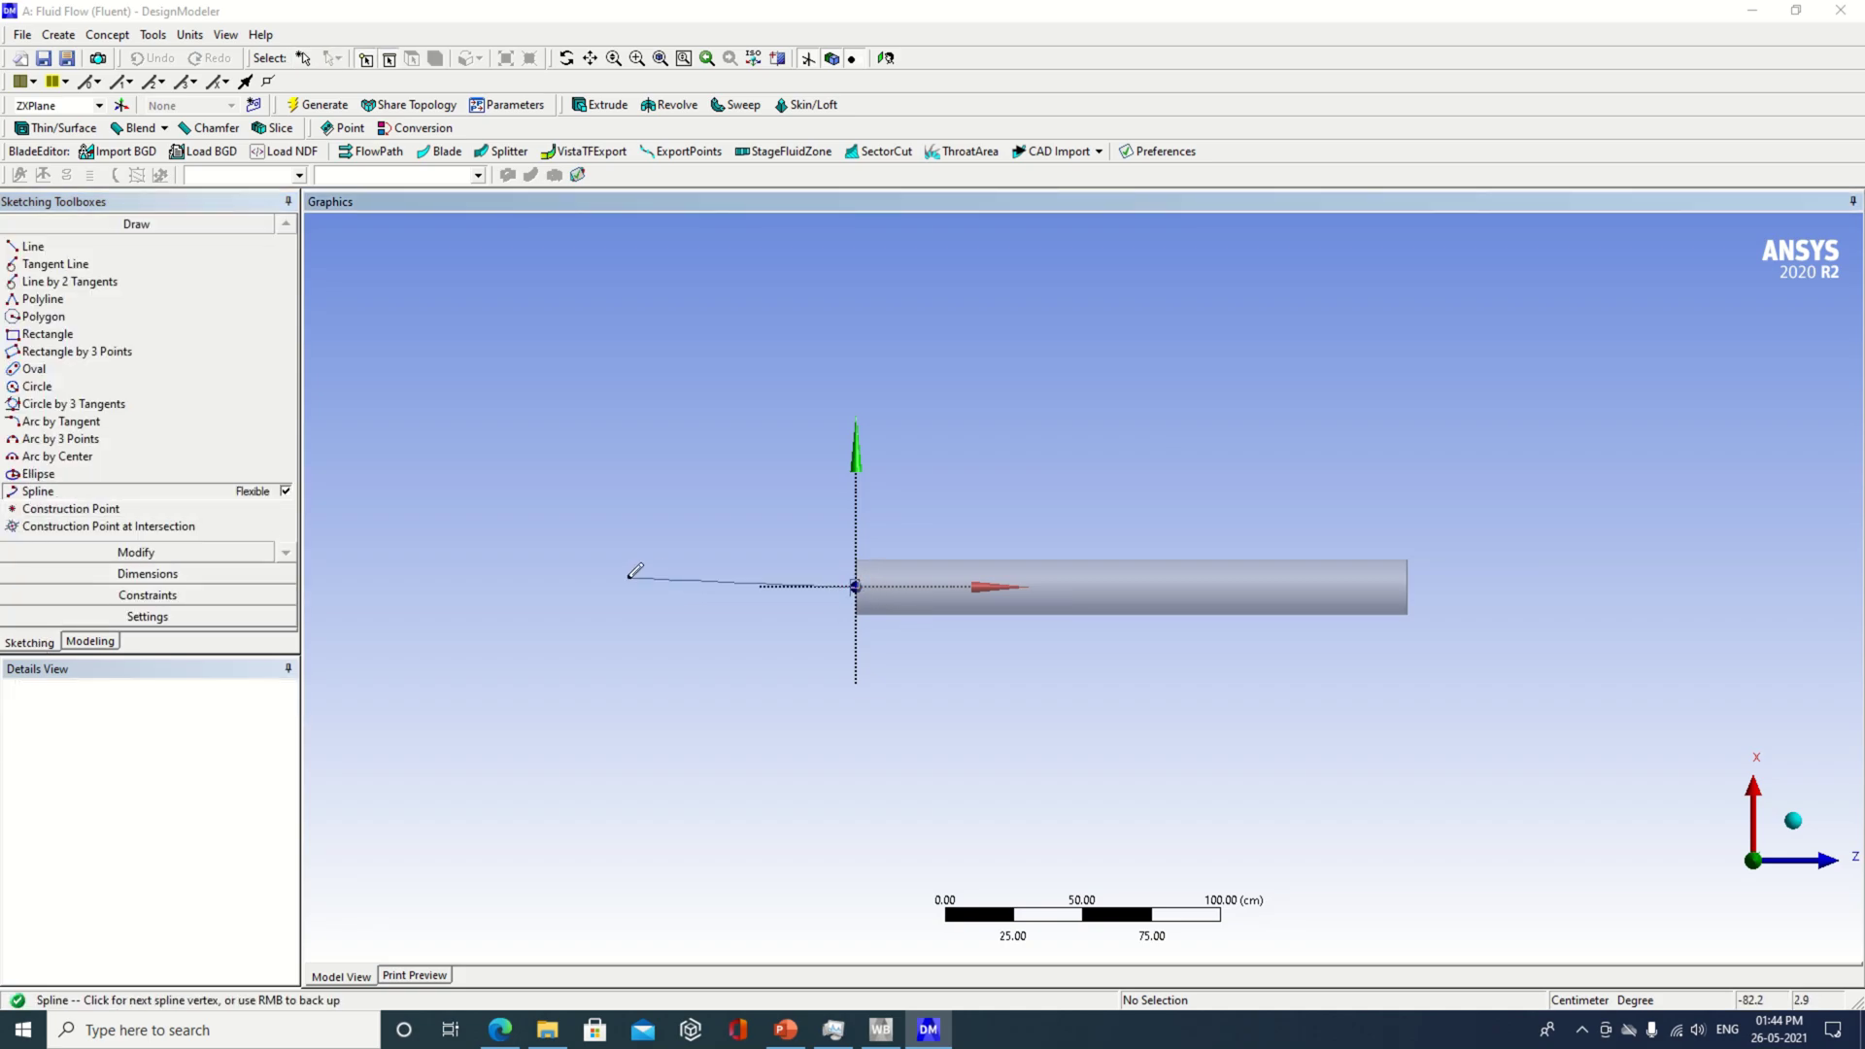
{"action": "left_click", "coordinate": [508, 575]}
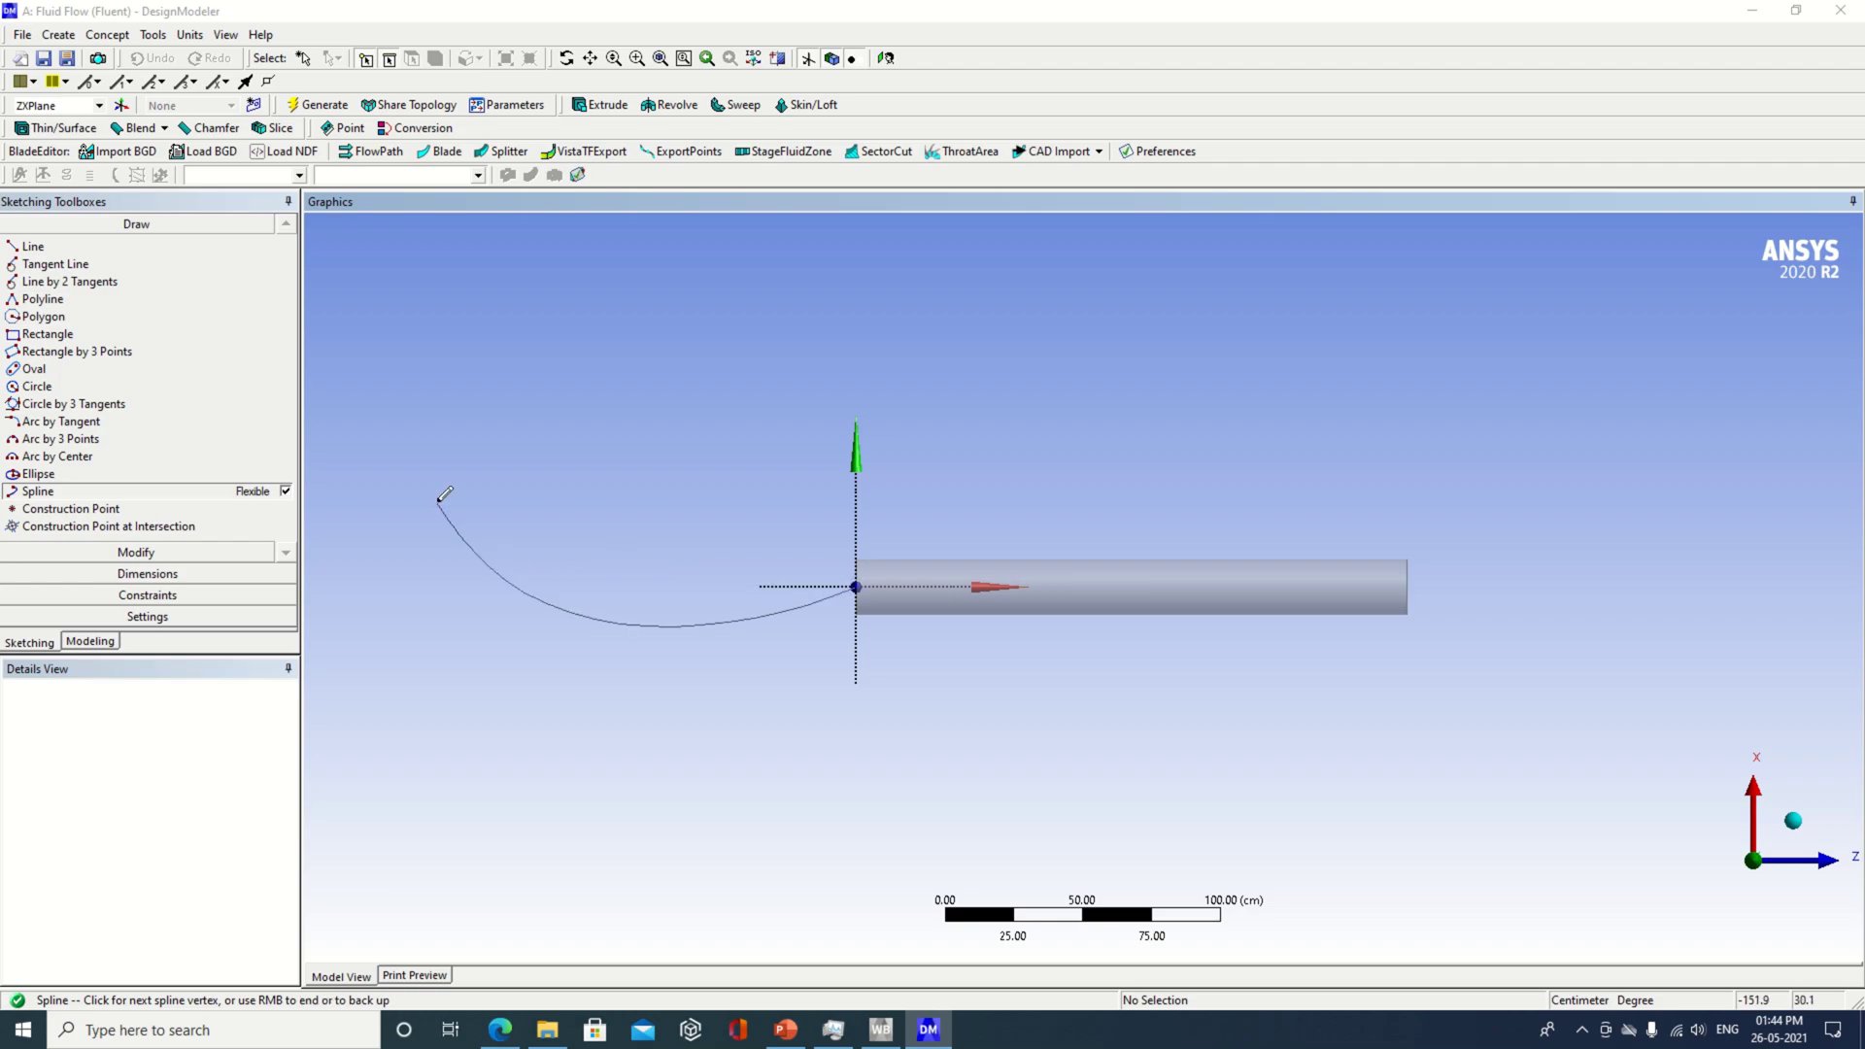
{"action": "left_click", "coordinate": [424, 333]}
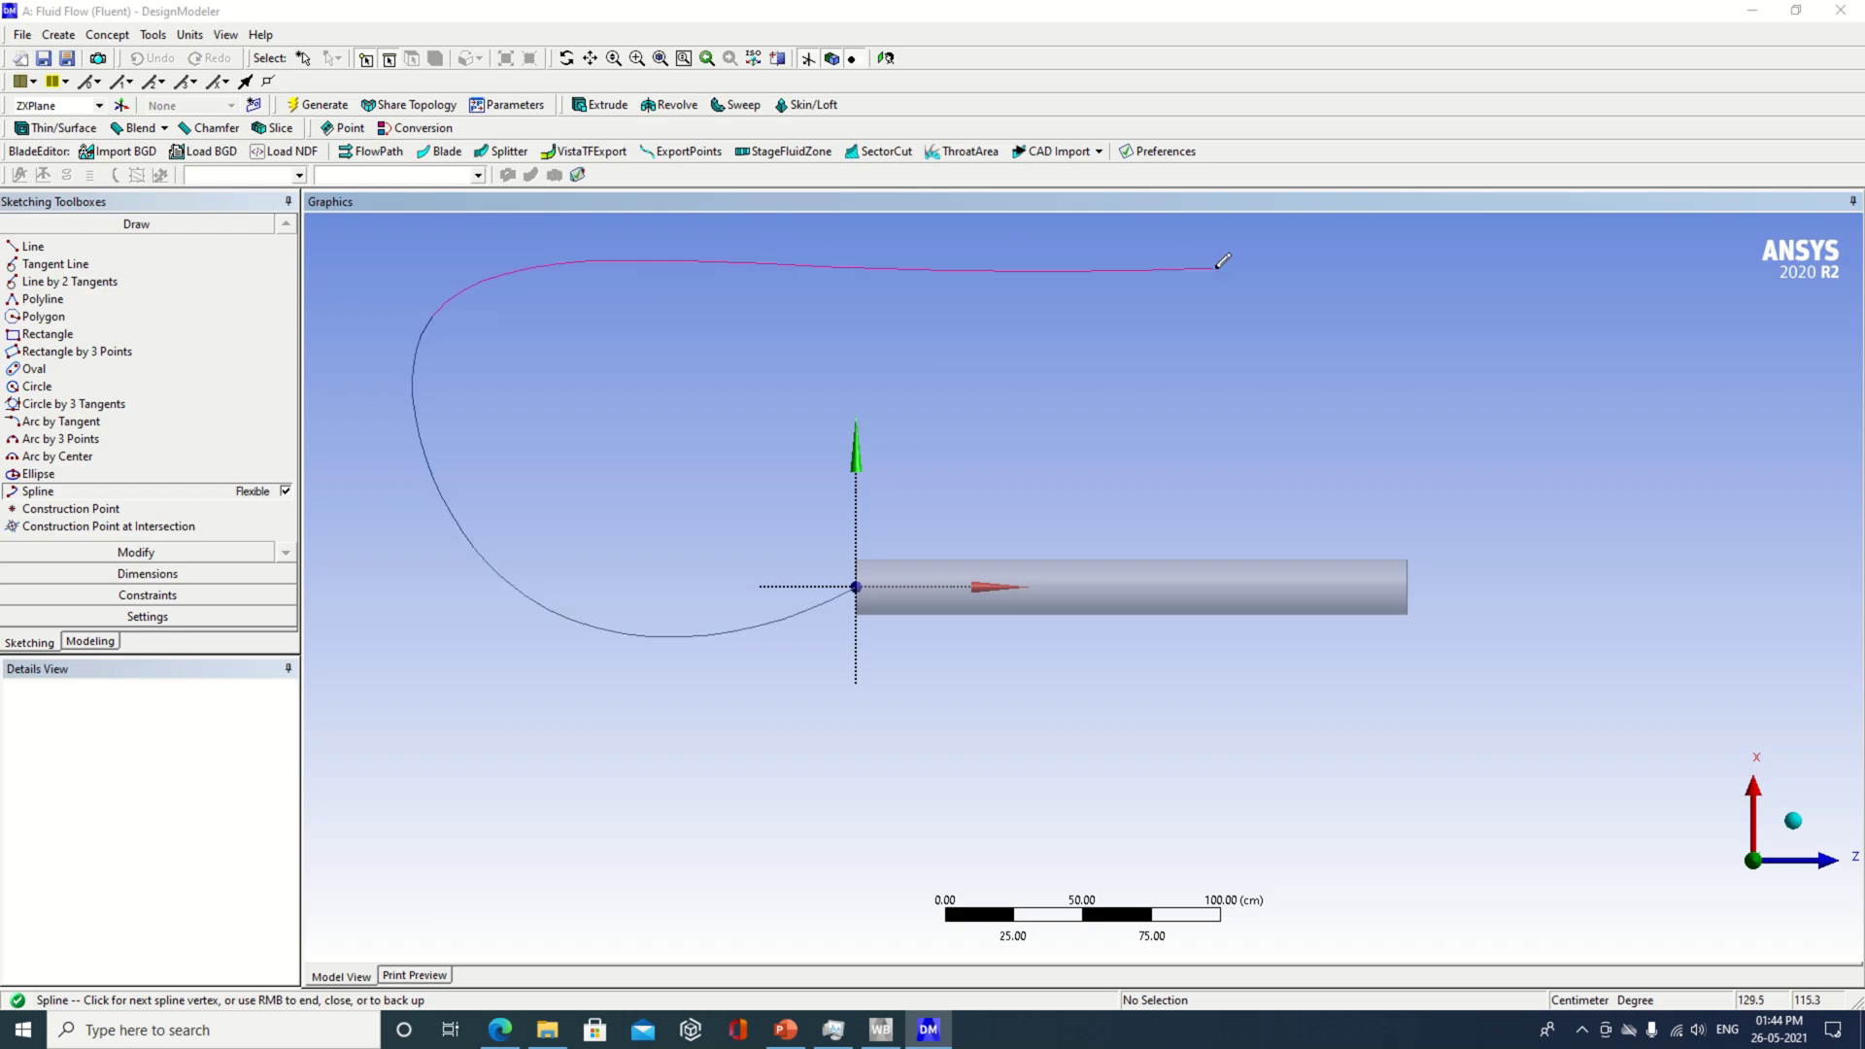
{"action": "right_click", "coordinate": [1424, 266]}
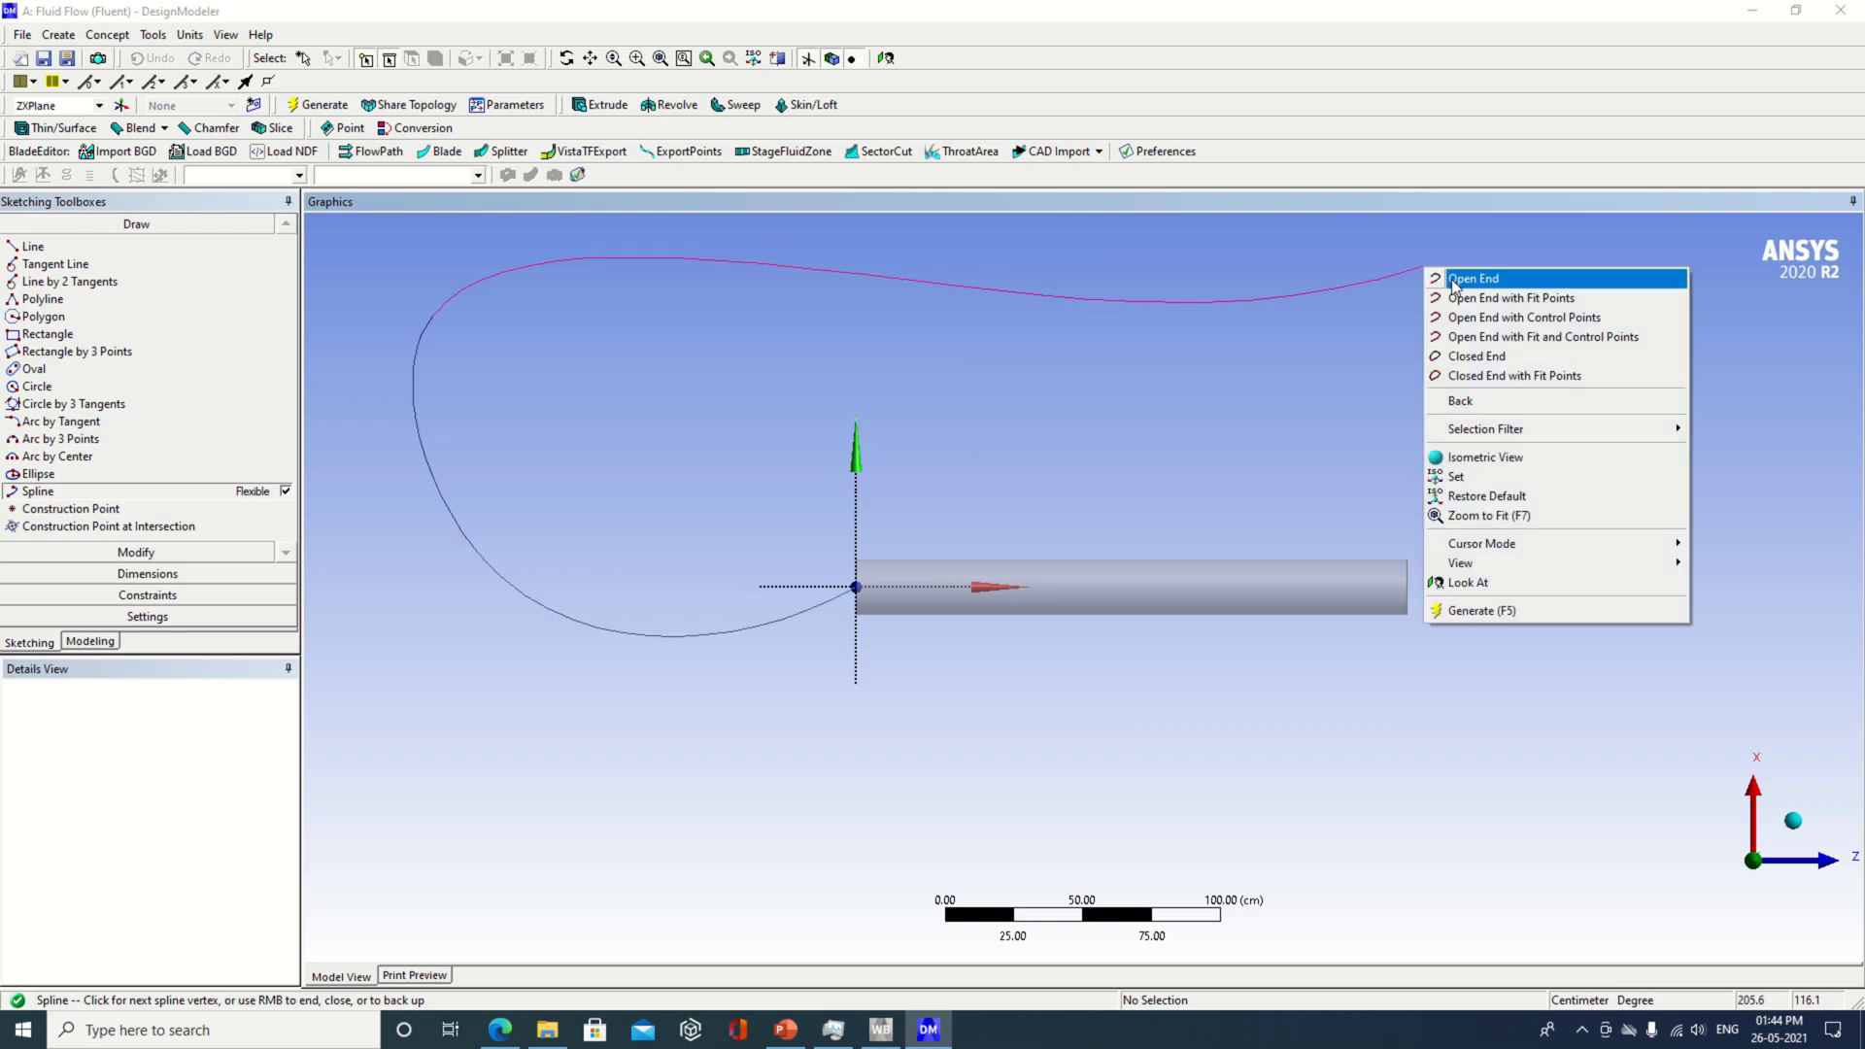
{"action": "left_click", "coordinate": [1451, 278]}
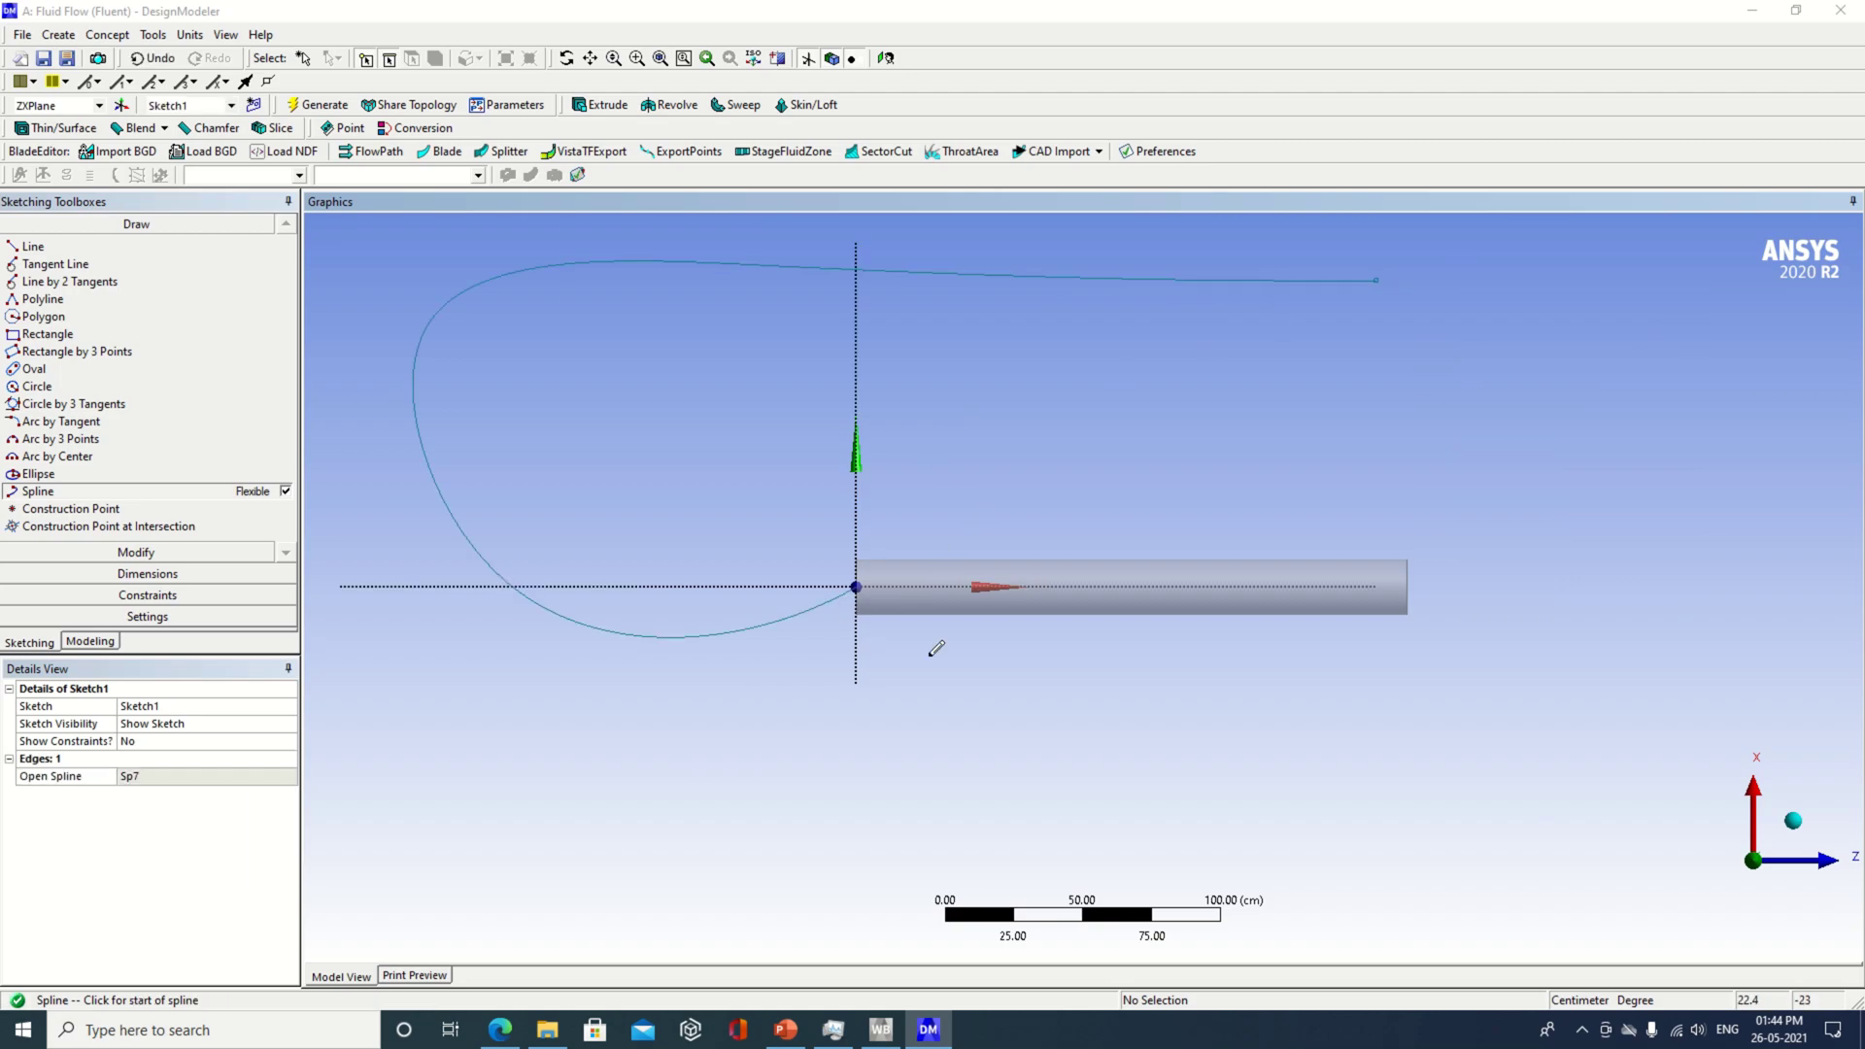
- Start a Sweep and assign the cylinder's circular end face at the origin as its profile
{"action": "mouse_move", "coordinate": [1017, 738]}
{"action": "left_mouse_down"}
{"action": "mouse_move", "coordinate": [1074, 554]}
{"action": "mouse_move", "coordinate": [516, 554]}
{"action": "mouse_move", "coordinate": [508, 603]}
{"action": "mouse_move", "coordinate": [531, 545]}
{"action": "mouse_move", "coordinate": [429, 579]}
{"action": "mouse_move", "coordinate": [404, 620]}
{"action": "left_mouse_up"}
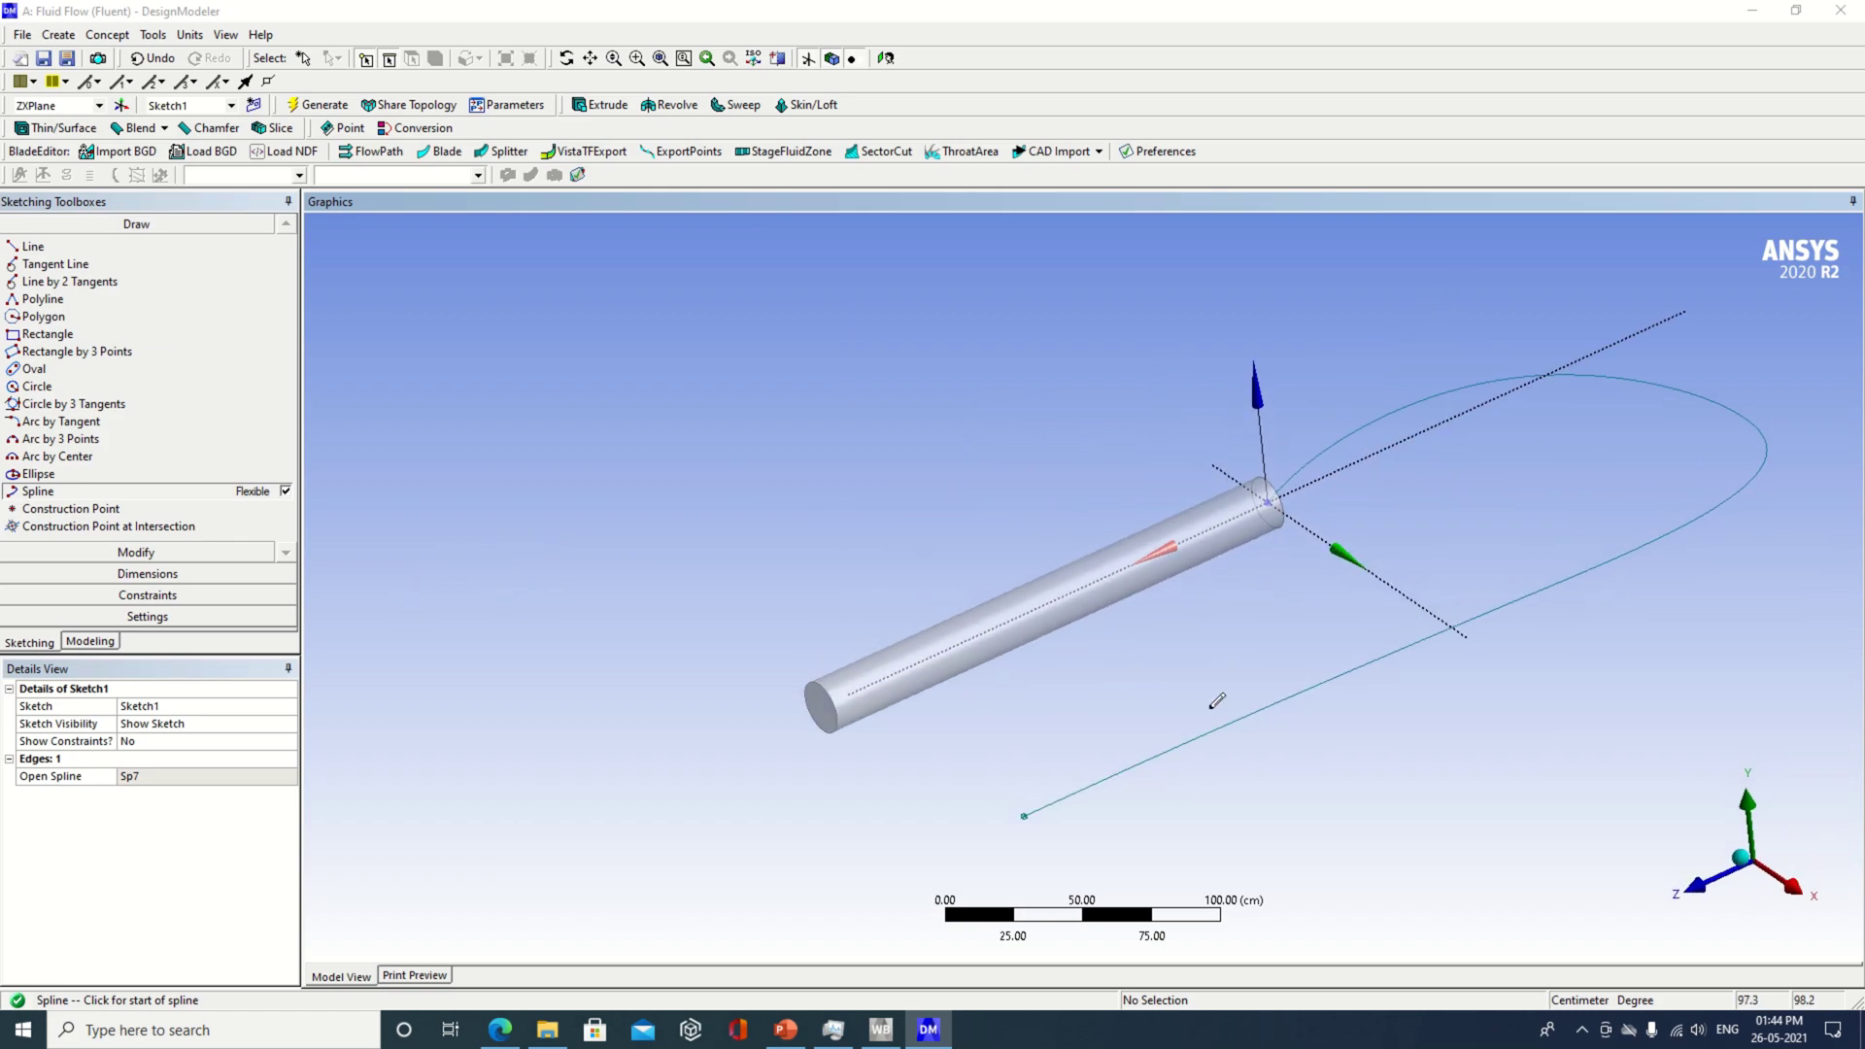
{"action": "mouse_move", "coordinate": [1248, 662]}
{"action": "middle_mouse_down"}
{"action": "mouse_move", "coordinate": [962, 679]}
{"action": "mouse_move", "coordinate": [1040, 656]}
{"action": "middle_mouse_up"}
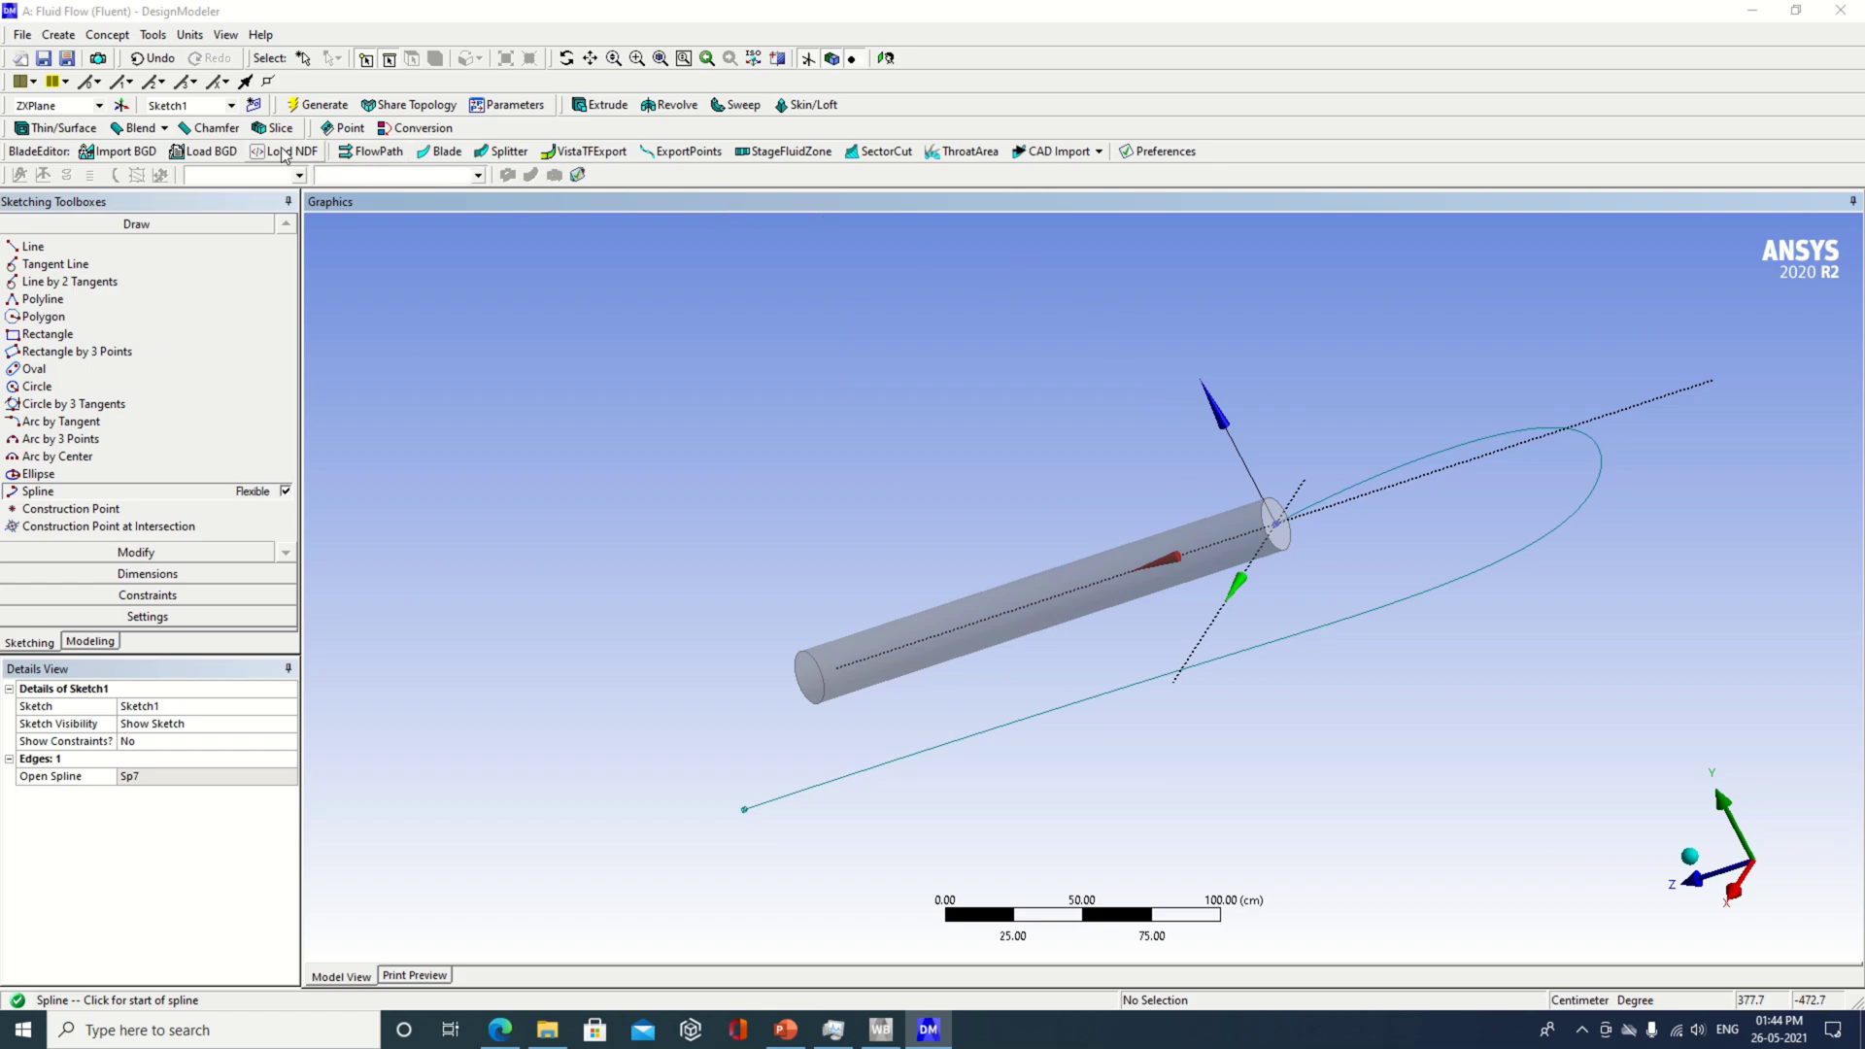
{"action": "left_click", "coordinate": [93, 642]}
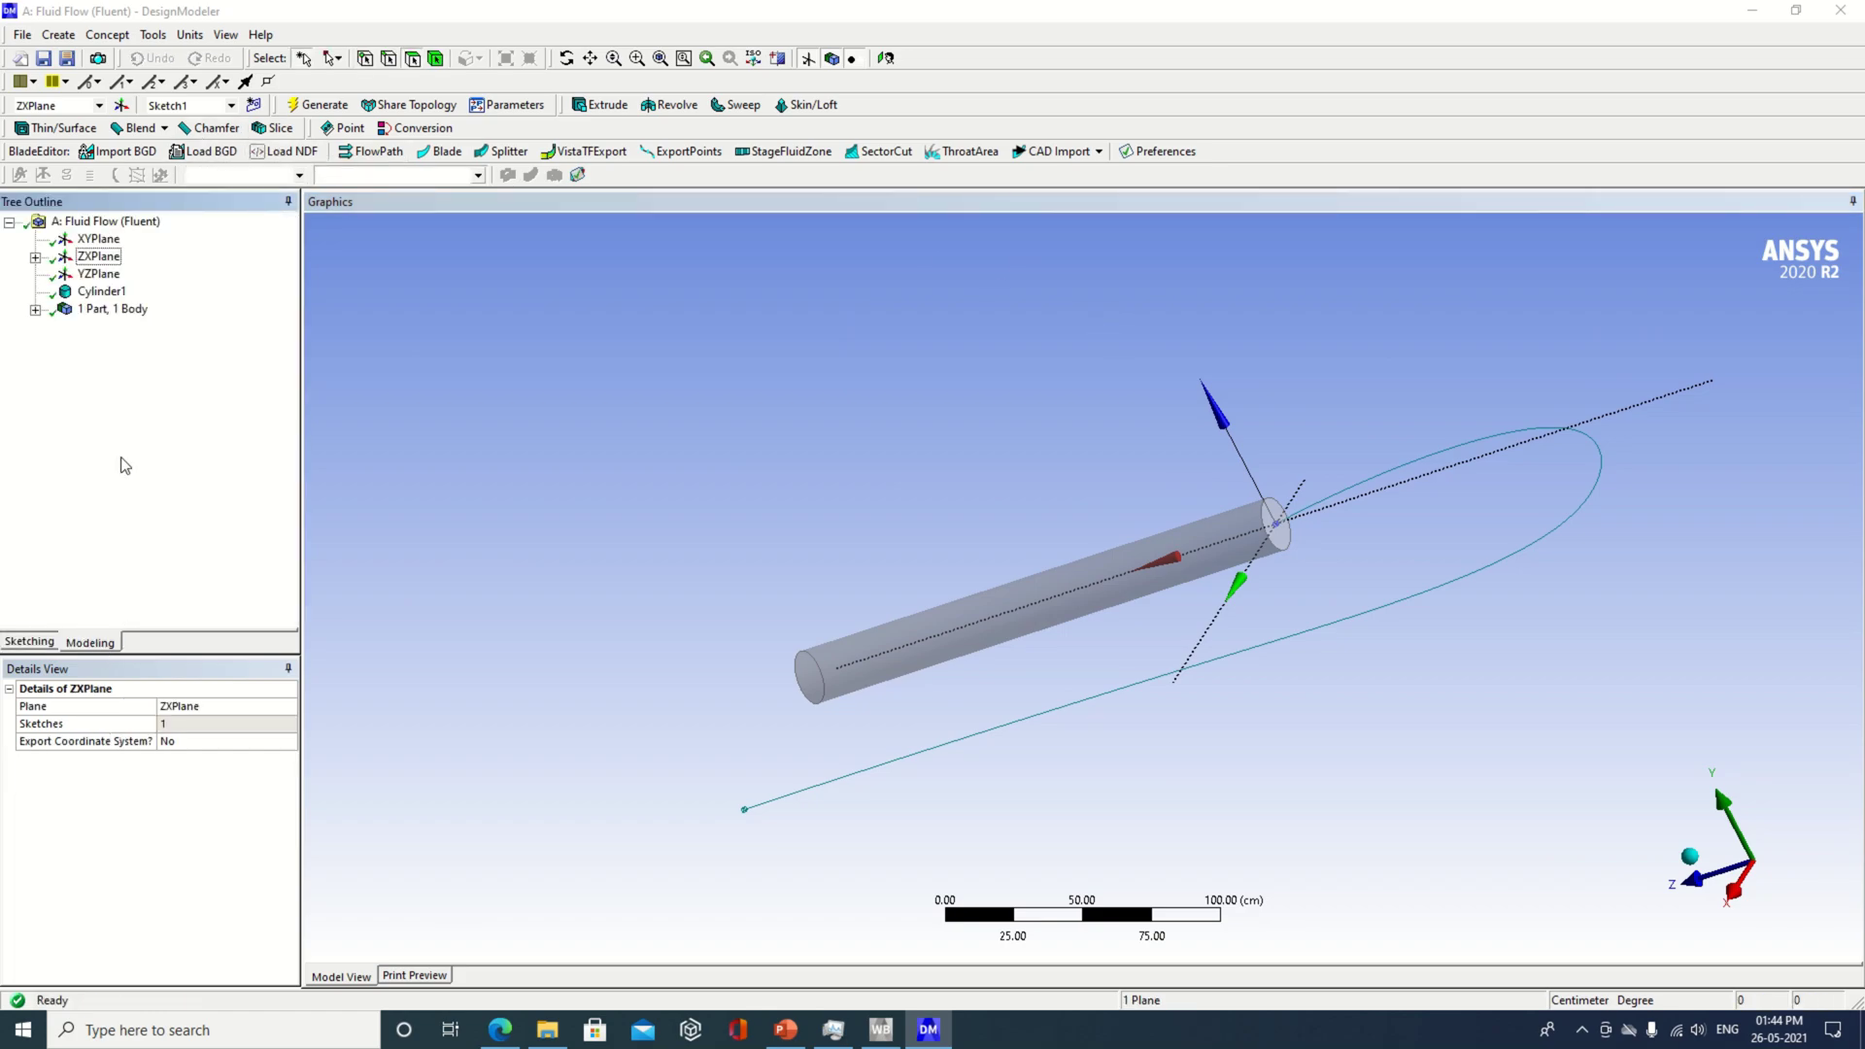
{"action": "left_click", "coordinate": [739, 105]}
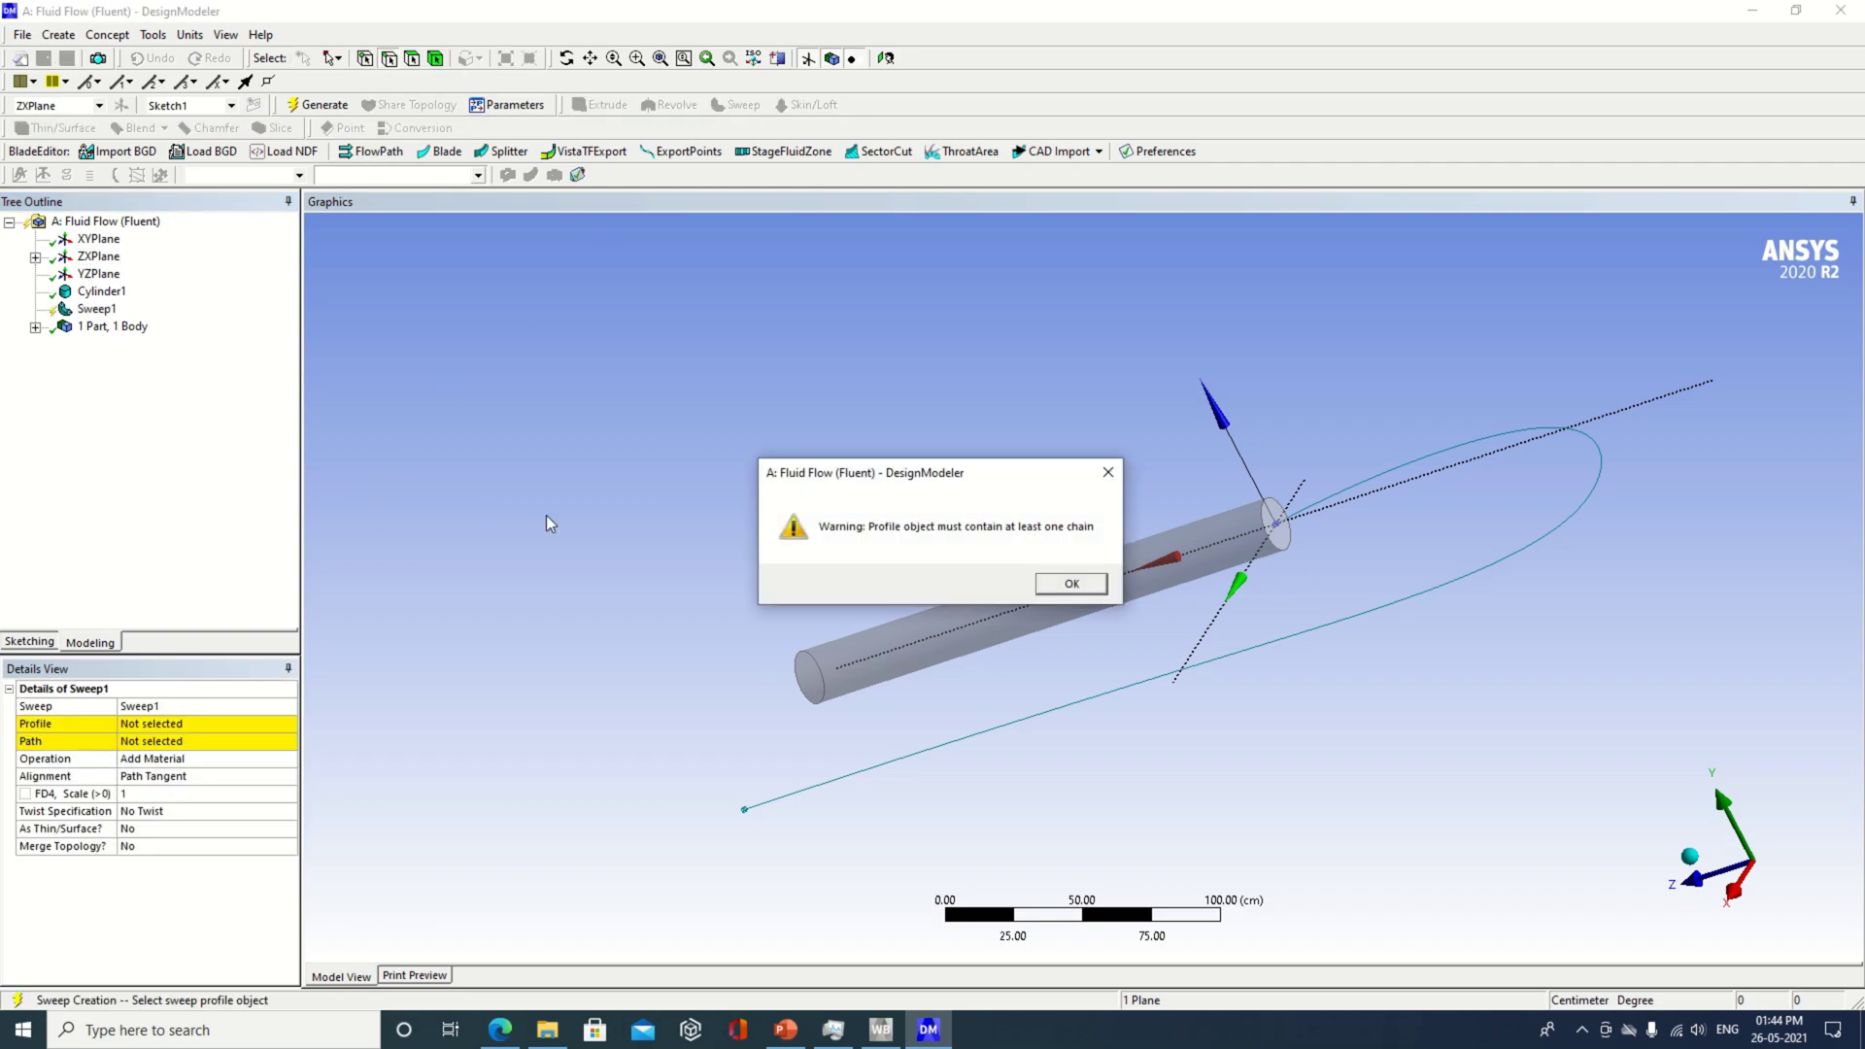
{"action": "left_click", "coordinate": [1070, 584]}
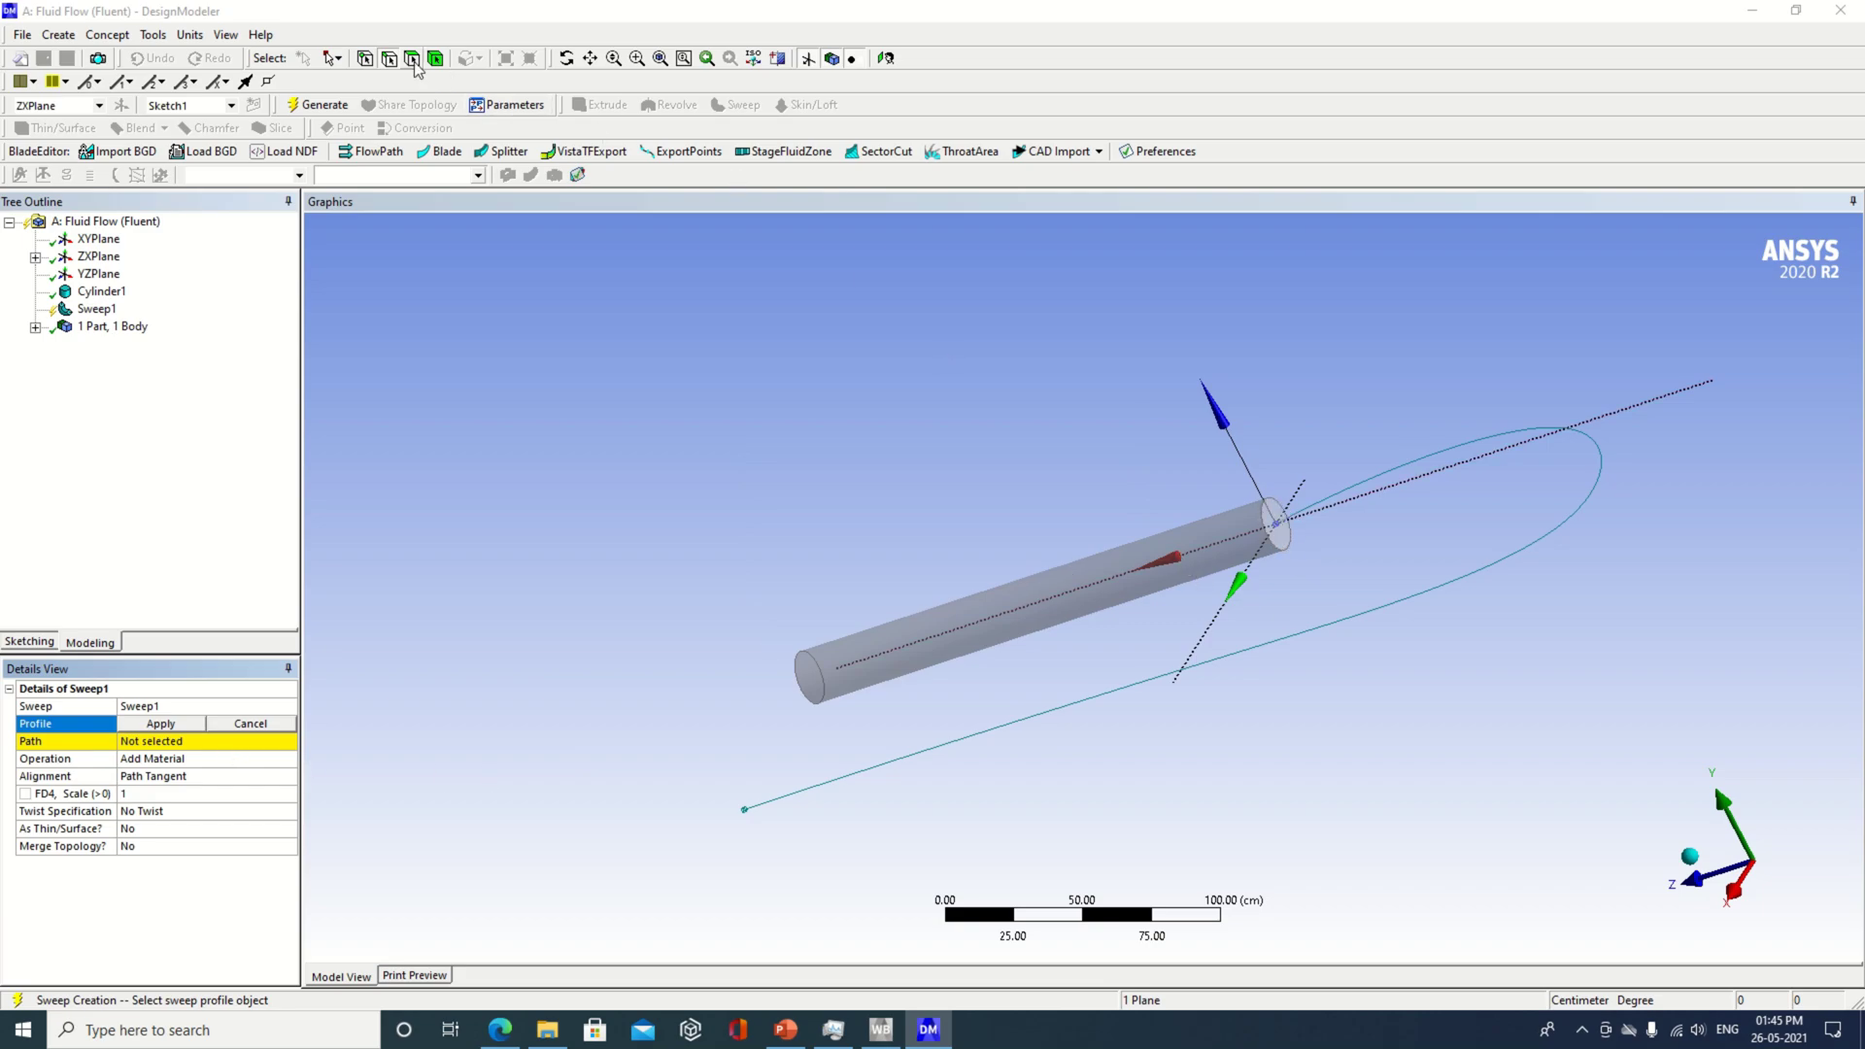
{"action": "left_click", "coordinate": [1278, 509]}
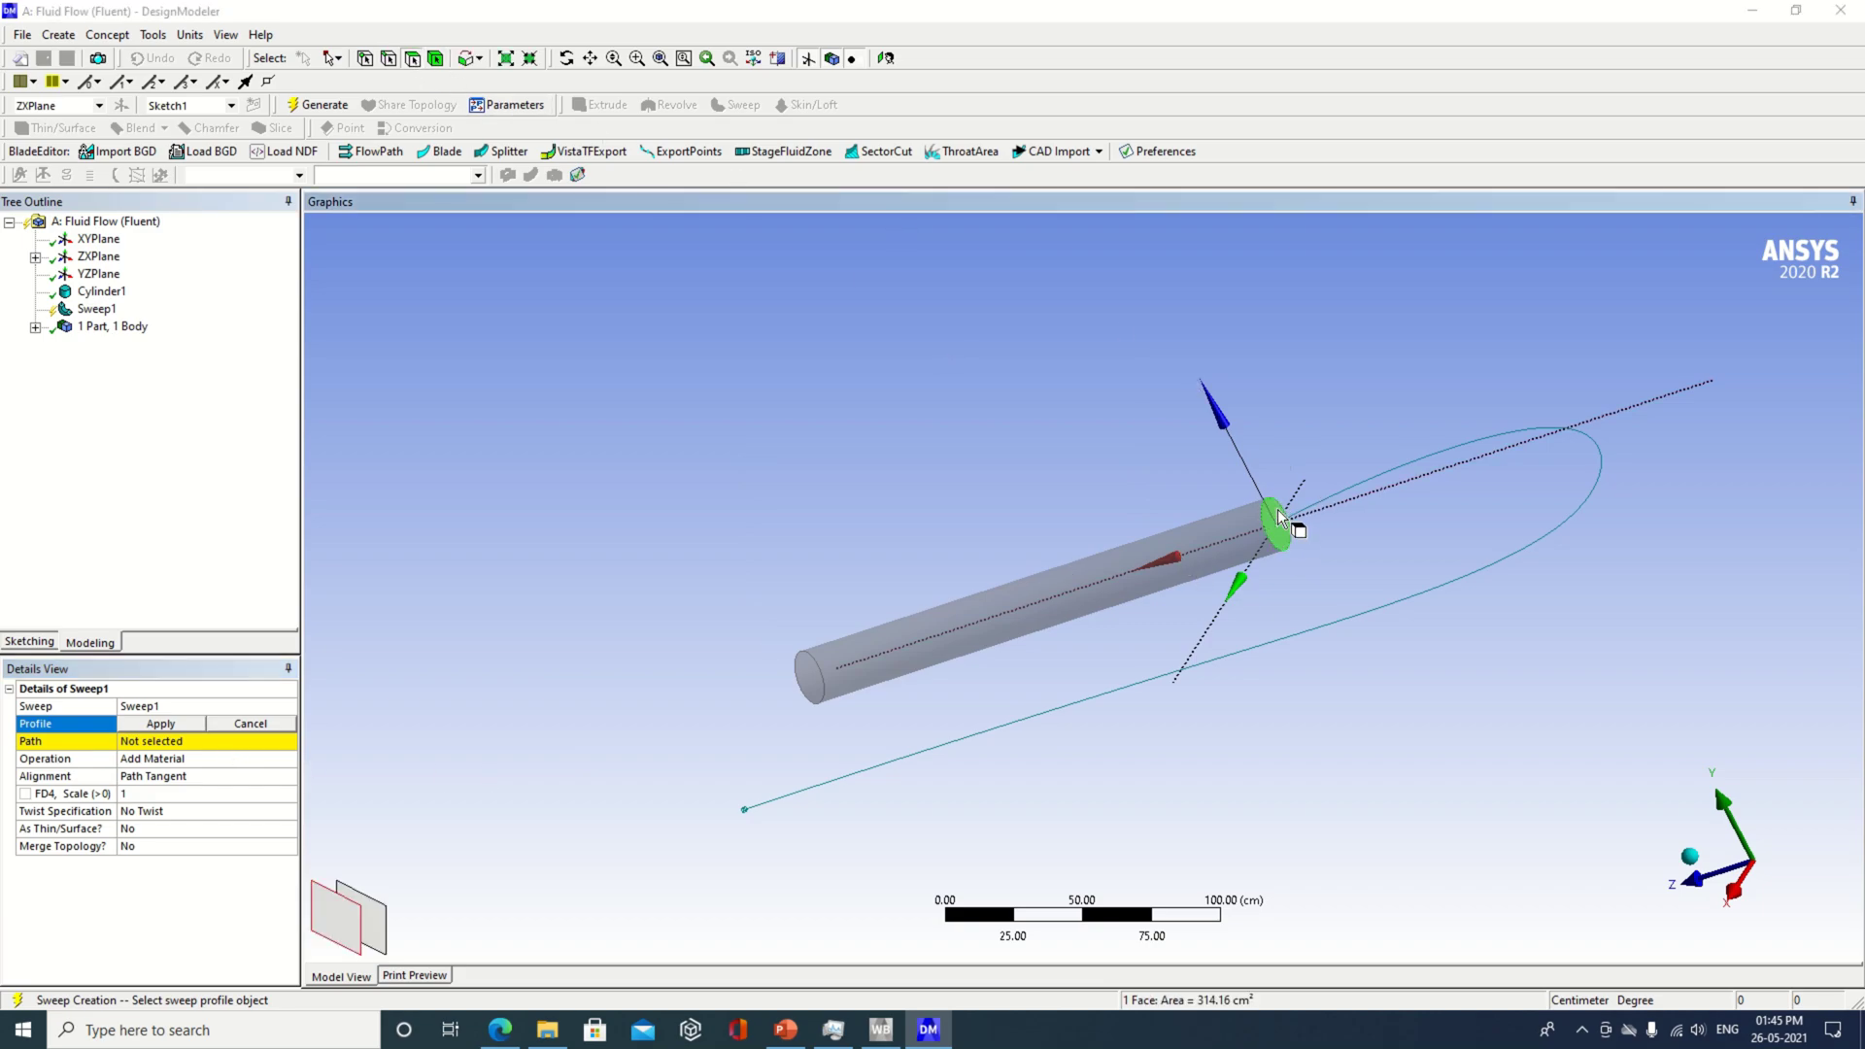
{"action": "left_click", "coordinate": [185, 725]}
- Assign the U-shaped spline as the sweep path and generate the curved pipe
{"action": "left_click", "coordinate": [187, 741]}
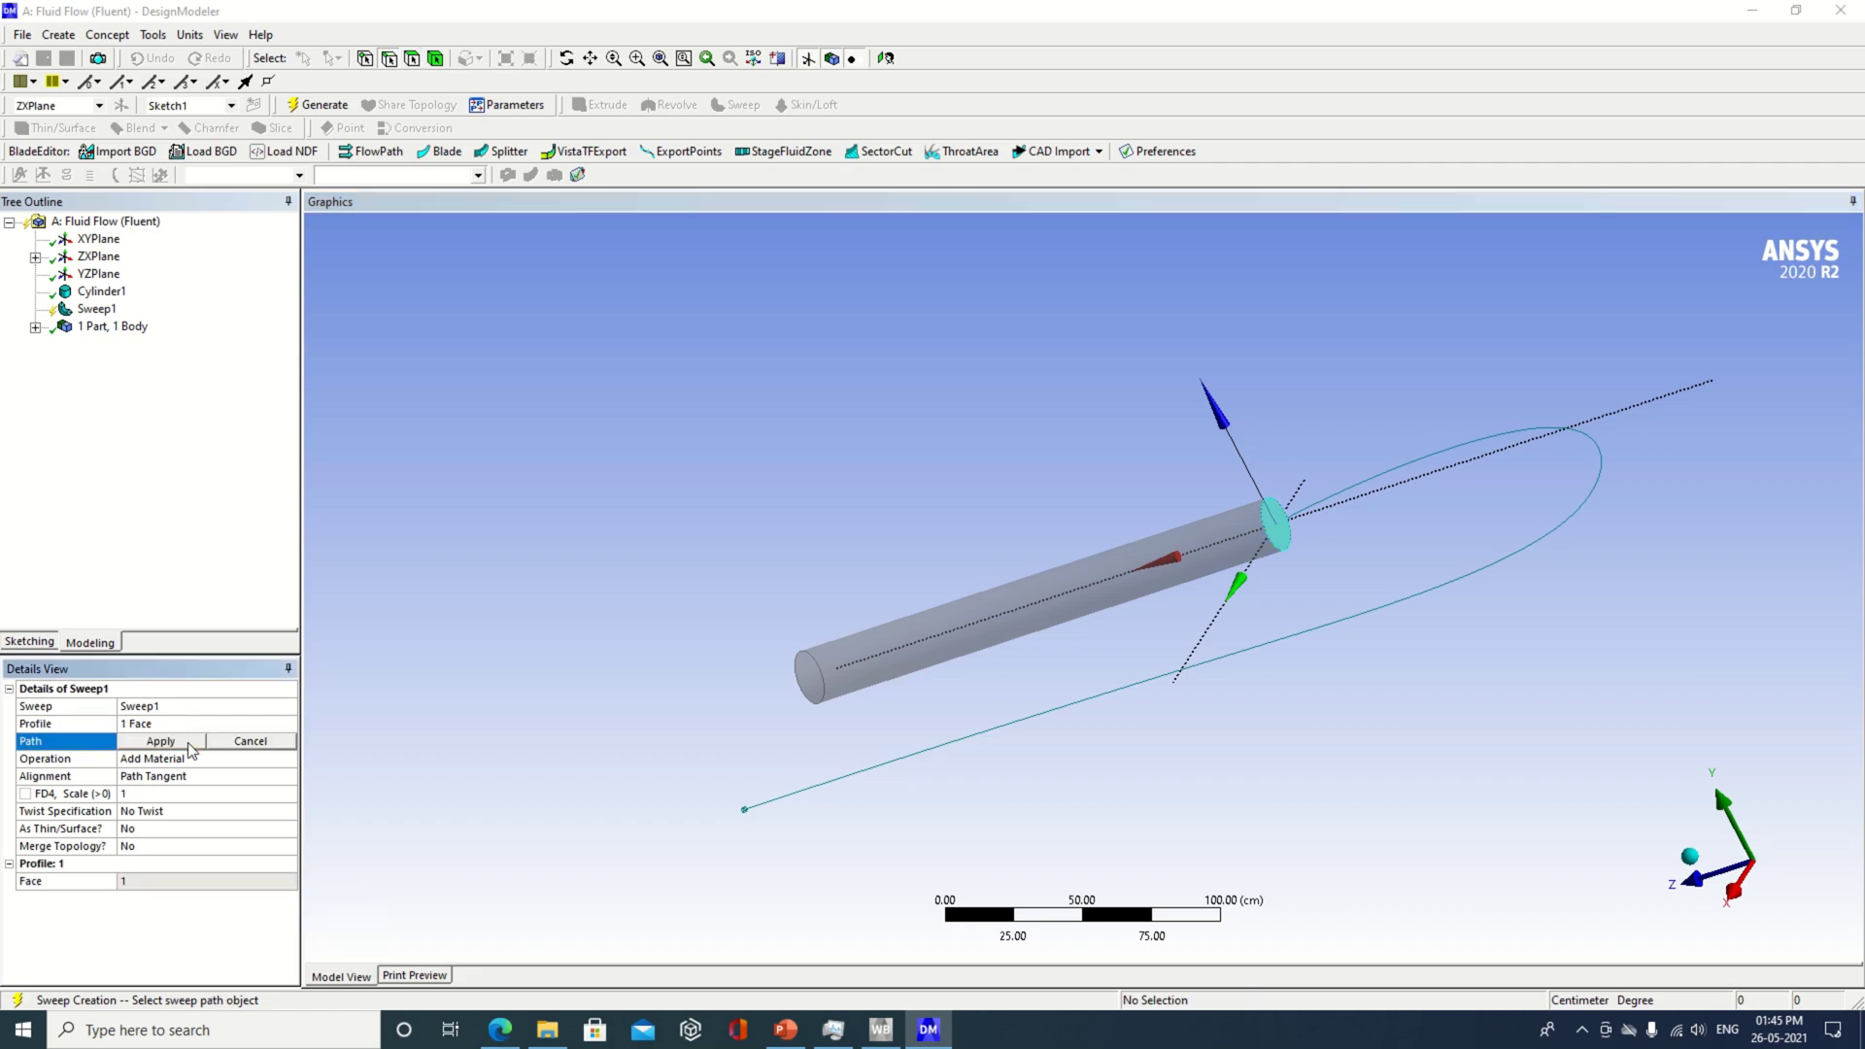
{"action": "left_click", "coordinate": [1349, 484]}
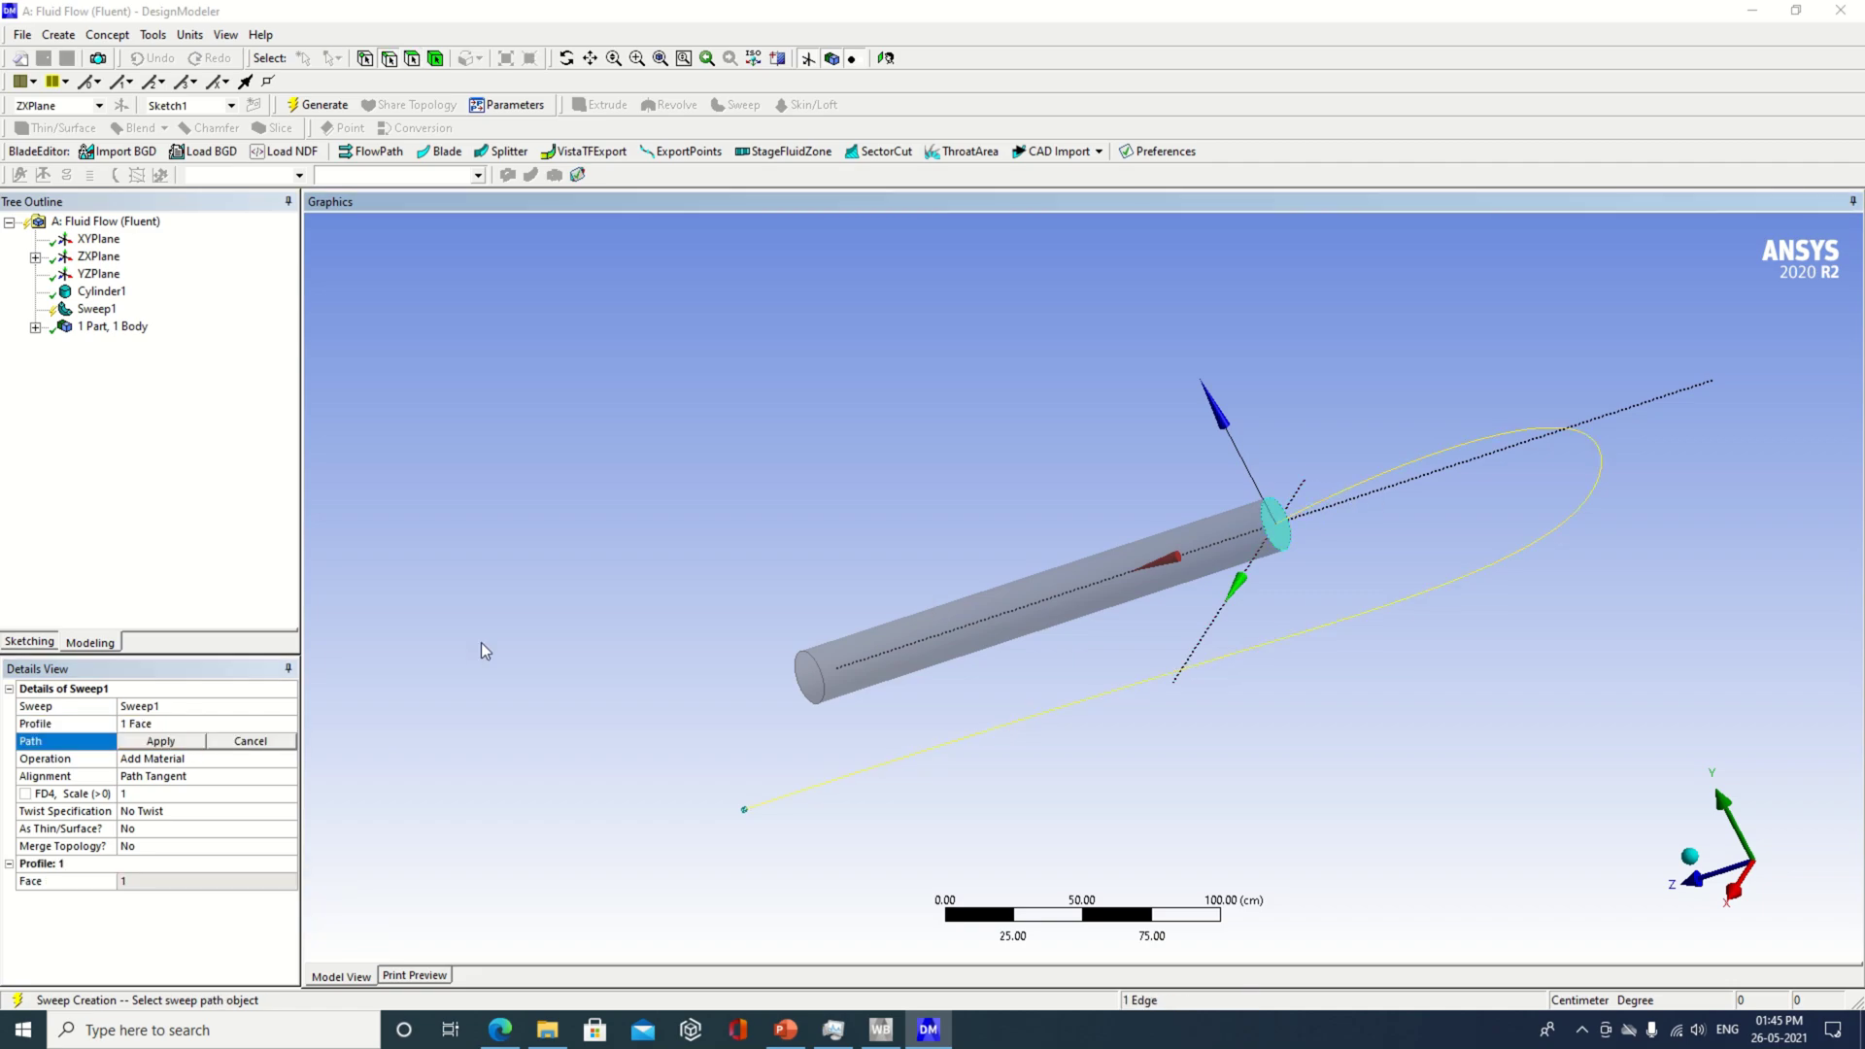
{"action": "left_click", "coordinate": [176, 742]}
{"action": "right_click", "coordinate": [220, 930]}
{"action": "left_click", "coordinate": [267, 940]}
- Change the sweep's operation to Add Frozen and regenerate the curved pipe
{"action": "middle_click_drag", "start_coordinate": [1218, 737], "coordinate": [1324, 731]}
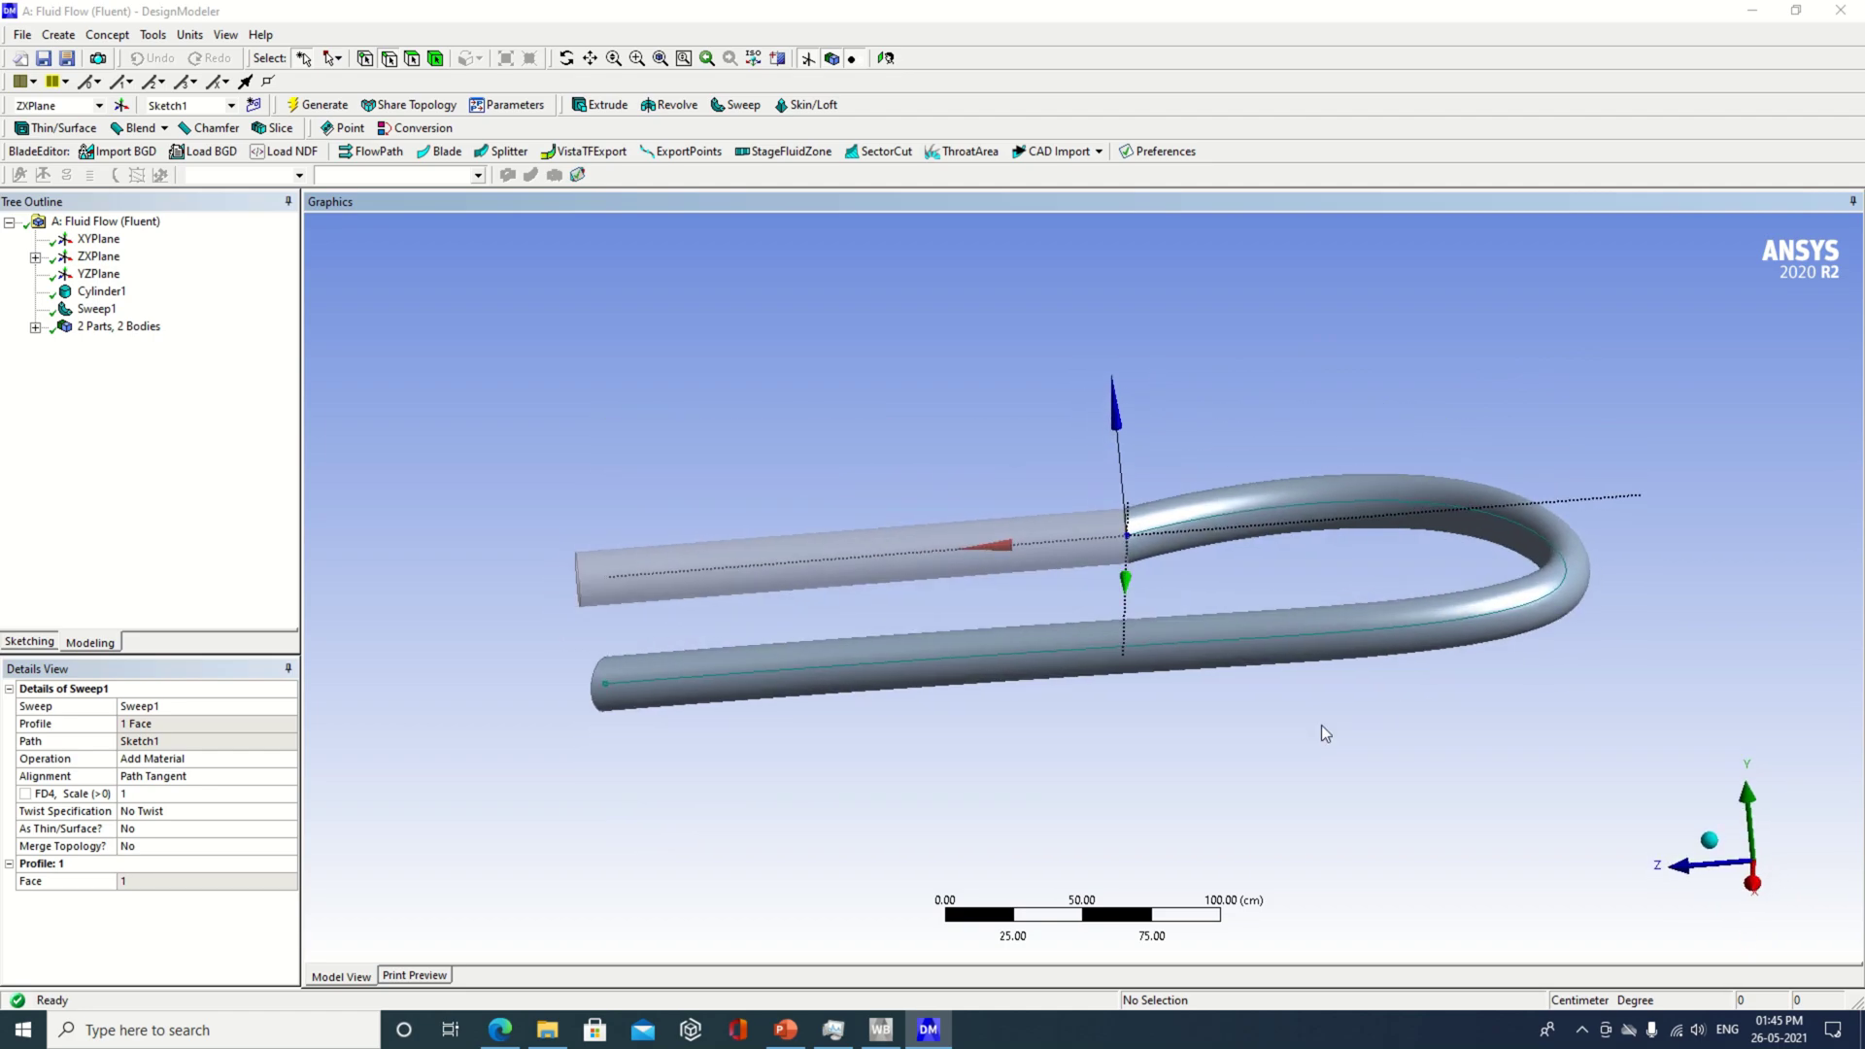
{"action": "left_click", "coordinate": [288, 758]}
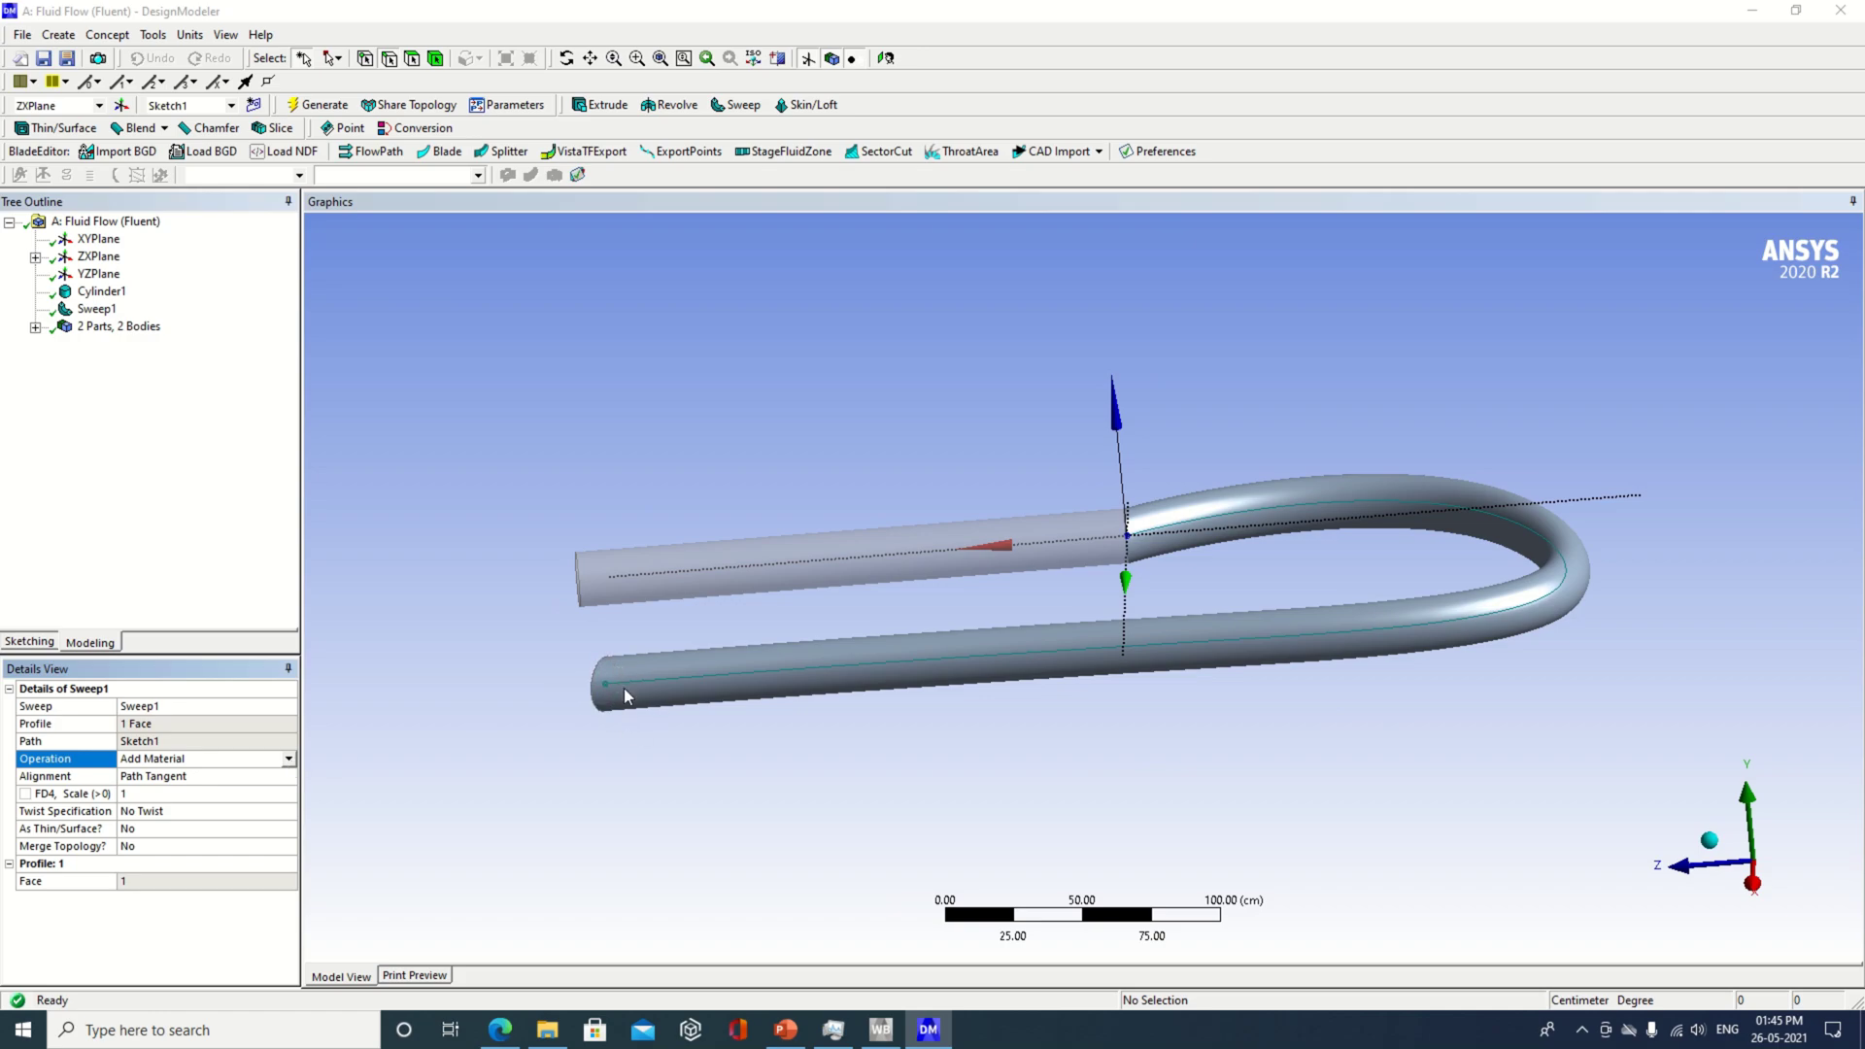
{"action": "left_click", "coordinate": [289, 759]}
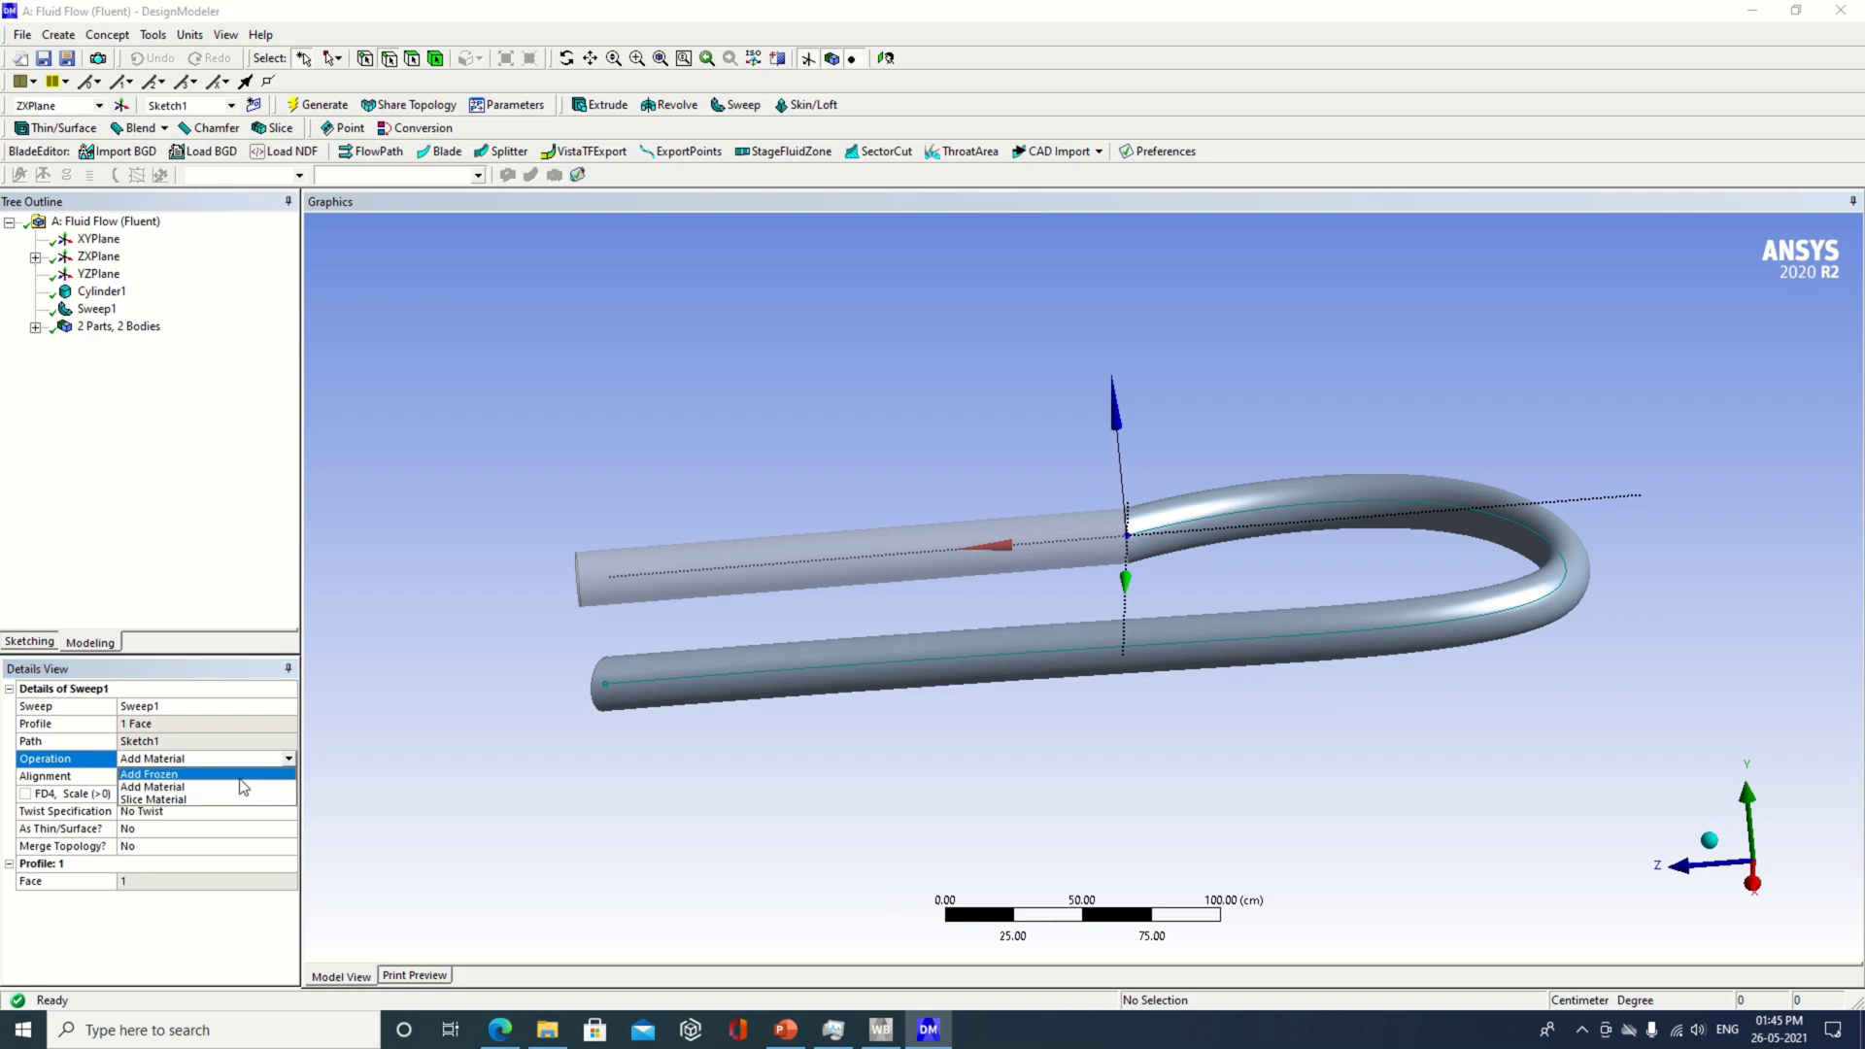
{"action": "left_click", "coordinate": [243, 787]}
{"action": "left_click", "coordinate": [238, 937]}
{"action": "middle_click_drag", "start_coordinate": [1039, 711], "coordinate": [1593, 733]}
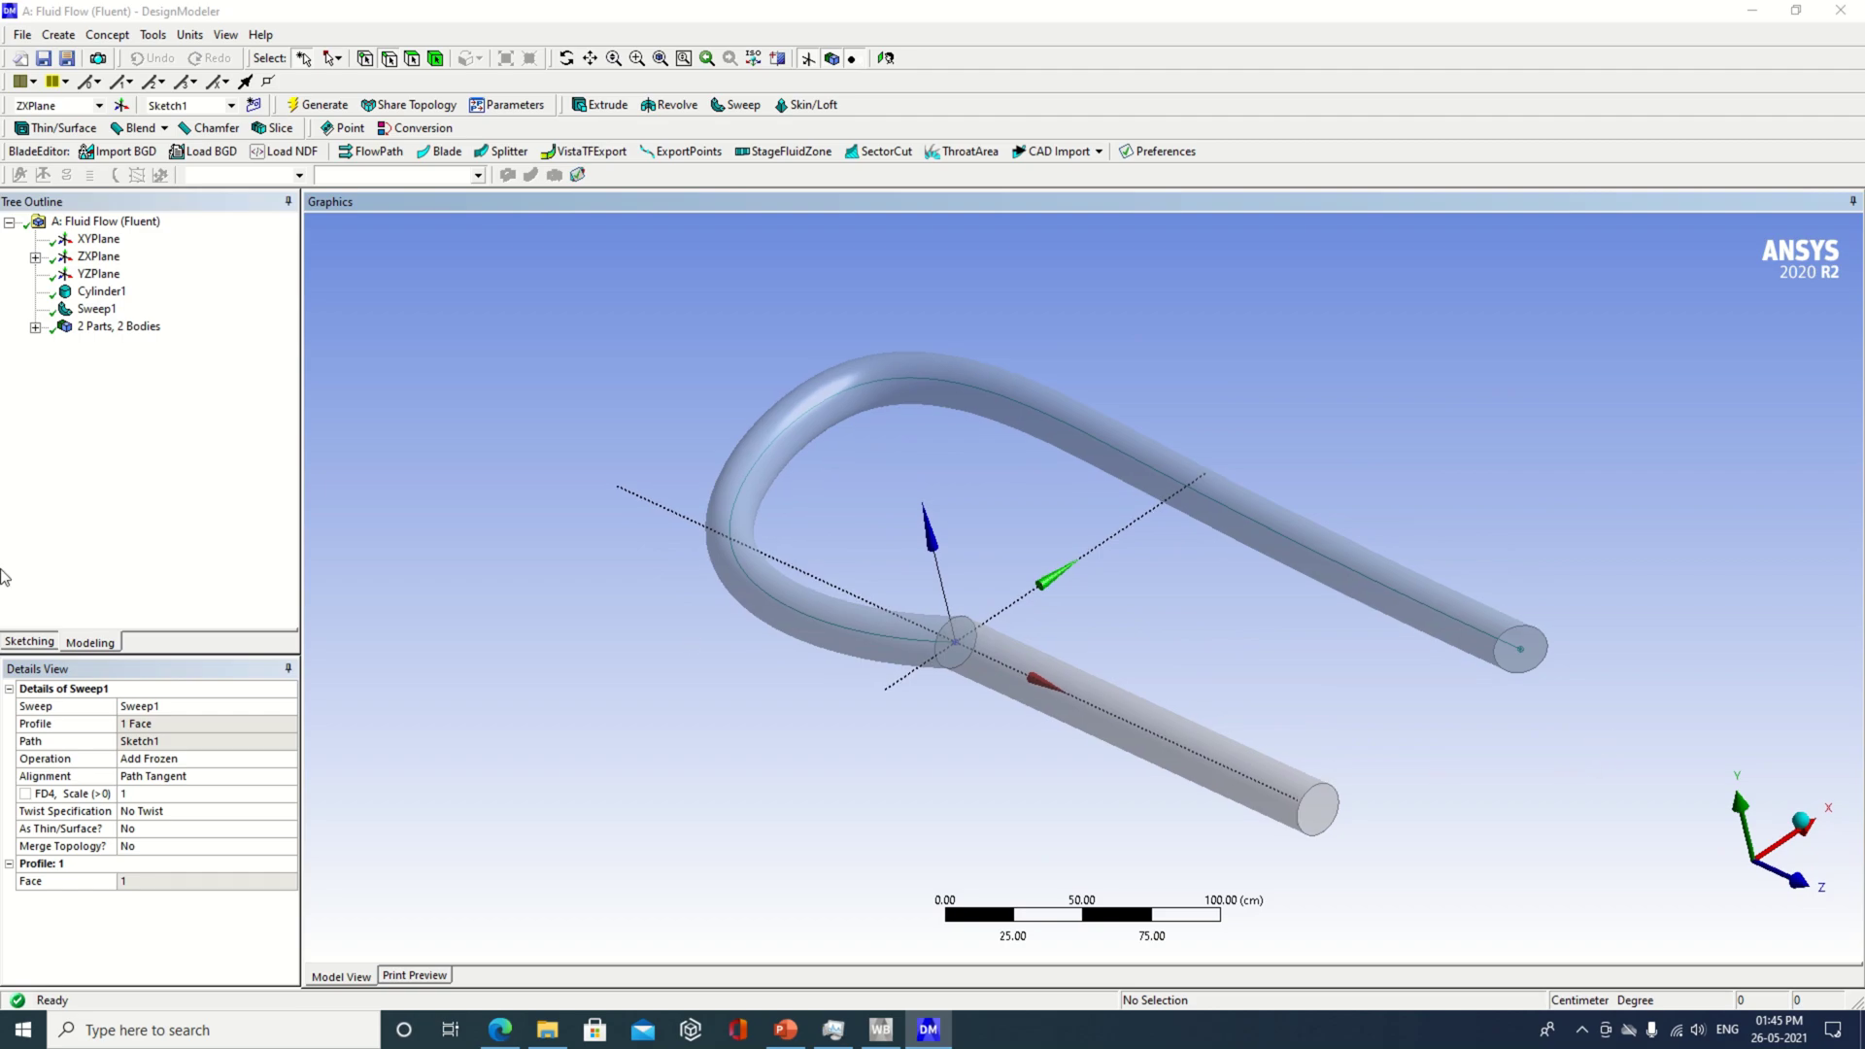
- Unite the straight cylinder and the curved swept pipe into one body with a Boolean and generate it
{"action": "left_click", "coordinate": [35, 328]}
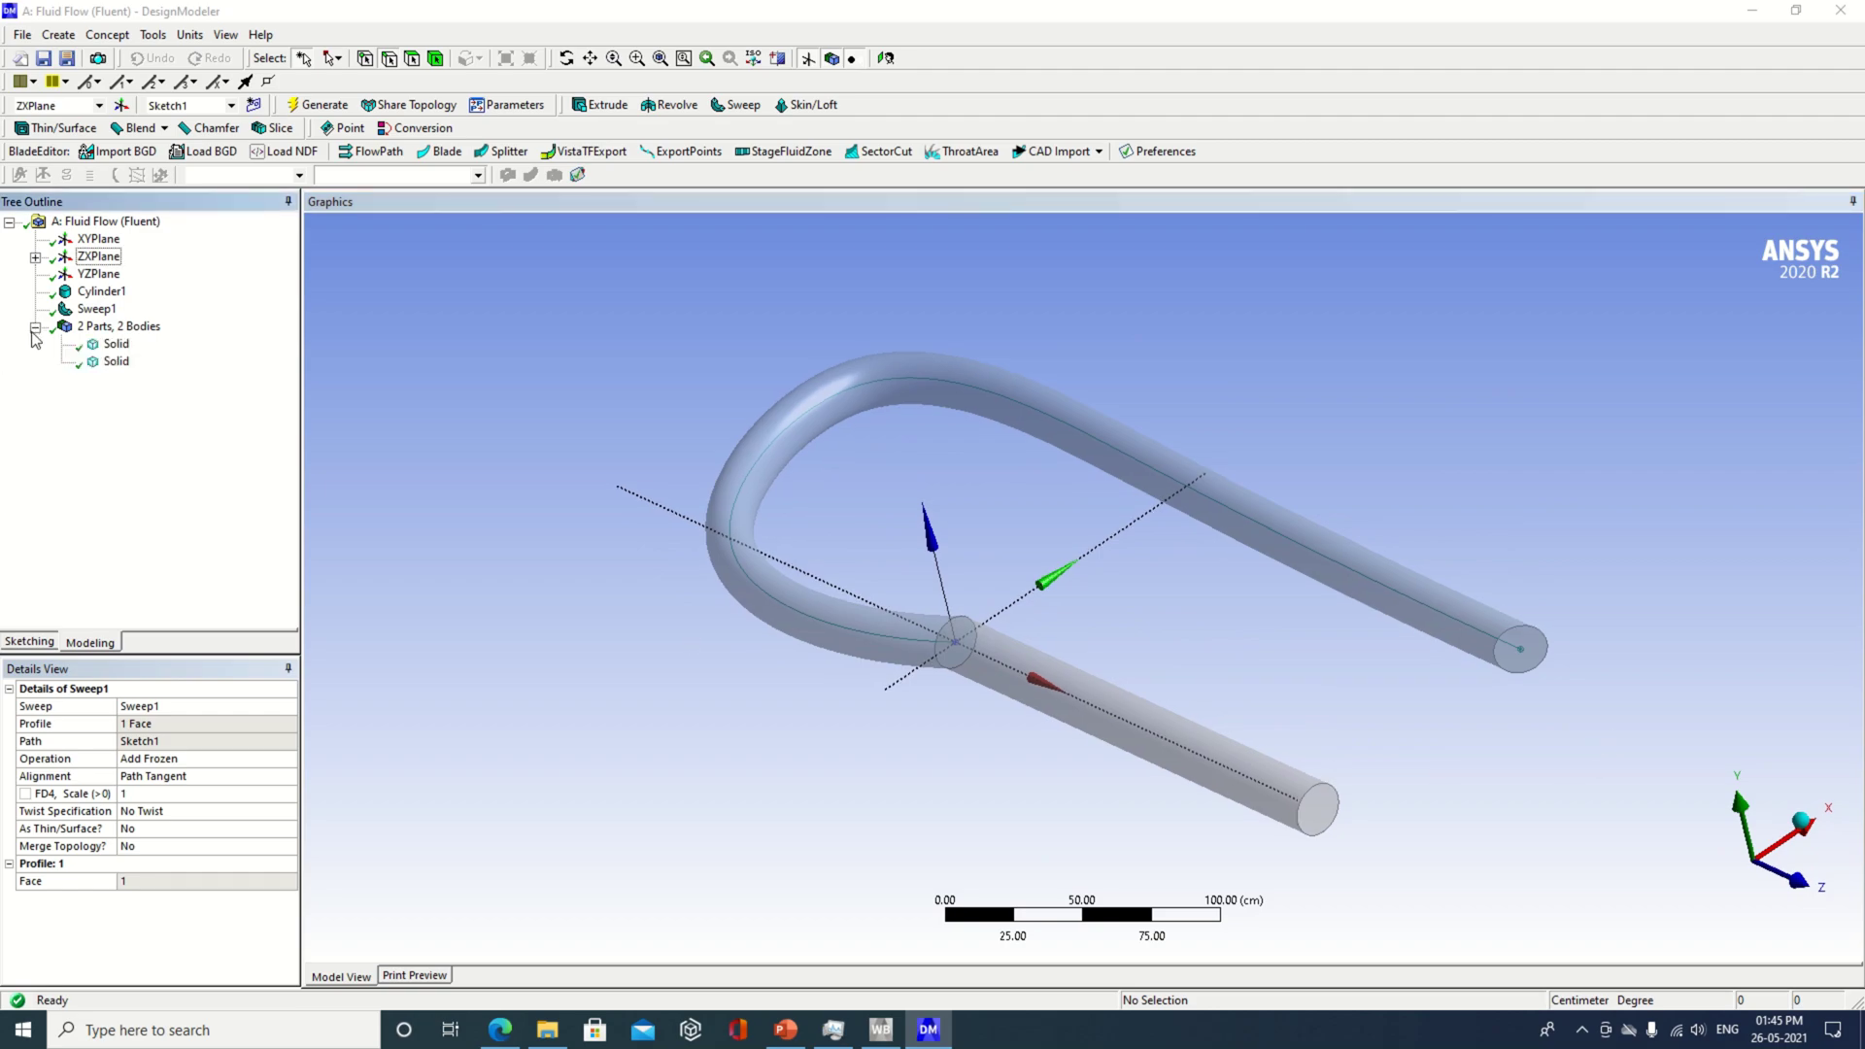
{"action": "left_click", "coordinate": [121, 345]}
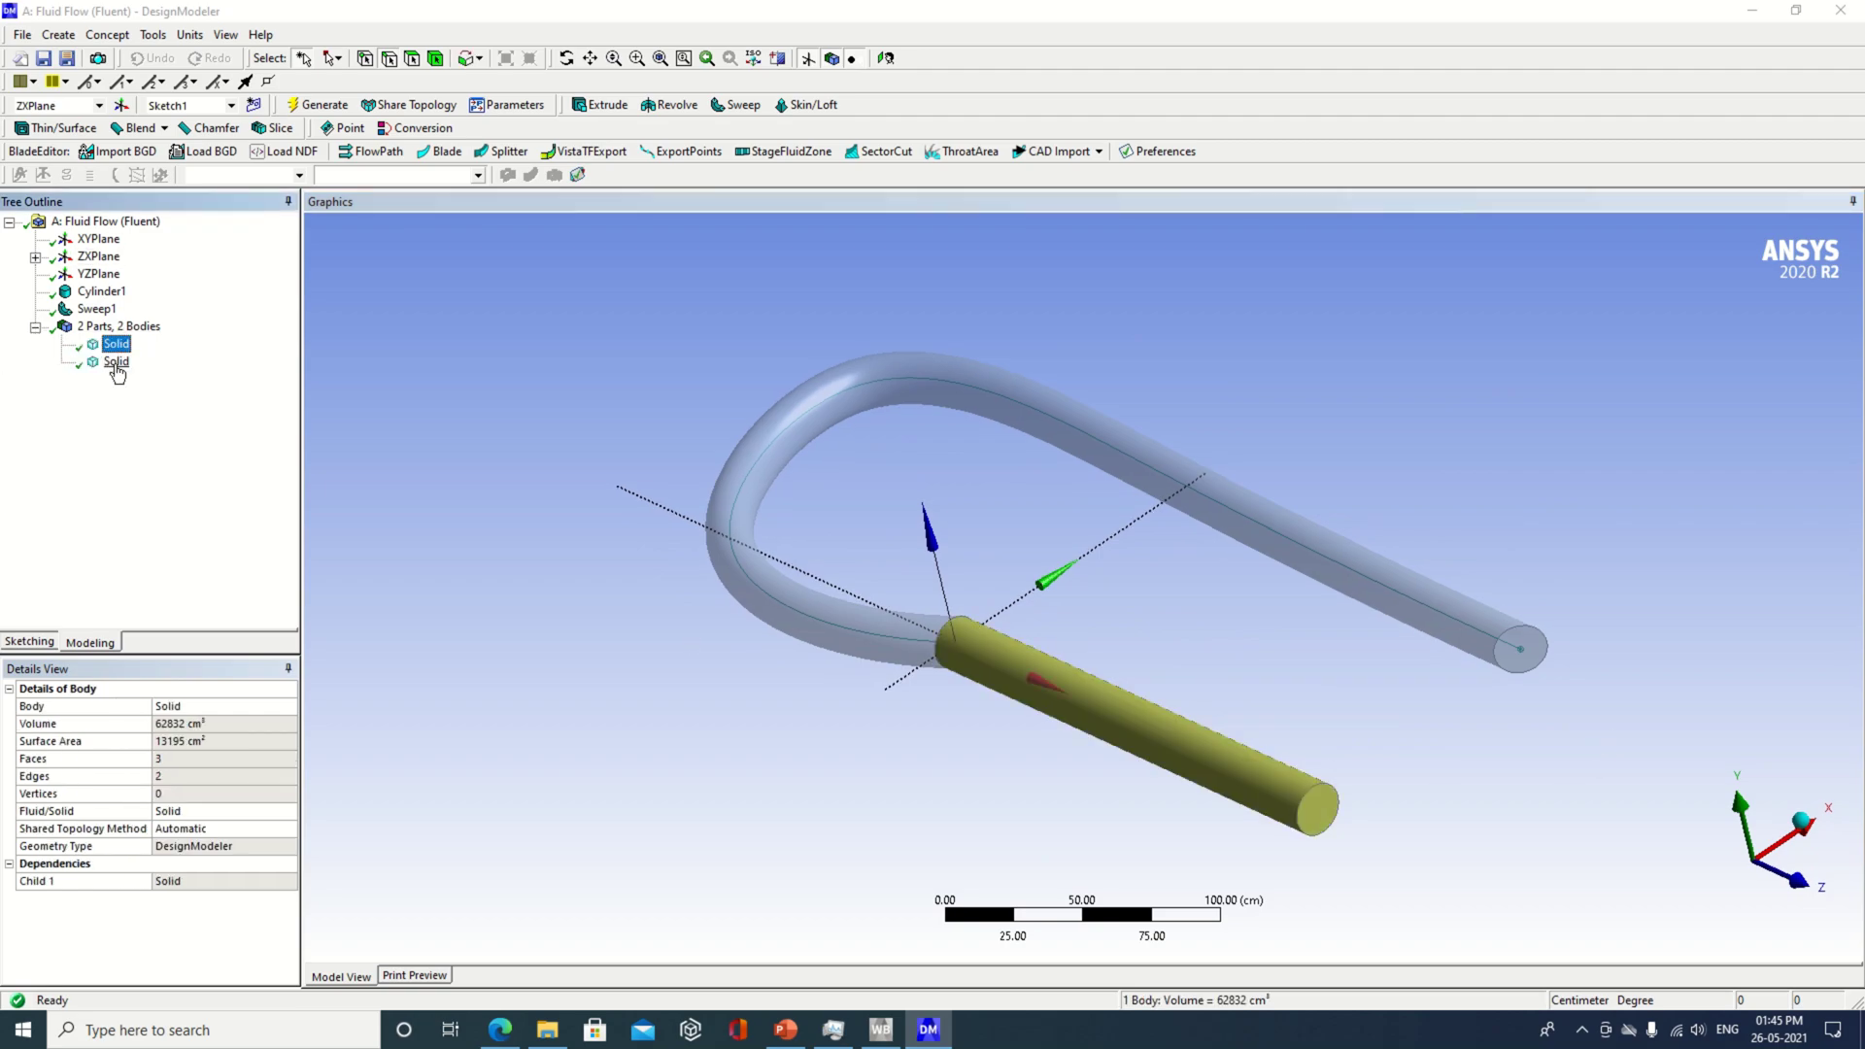
{"action": "left_click", "coordinate": [115, 360]}
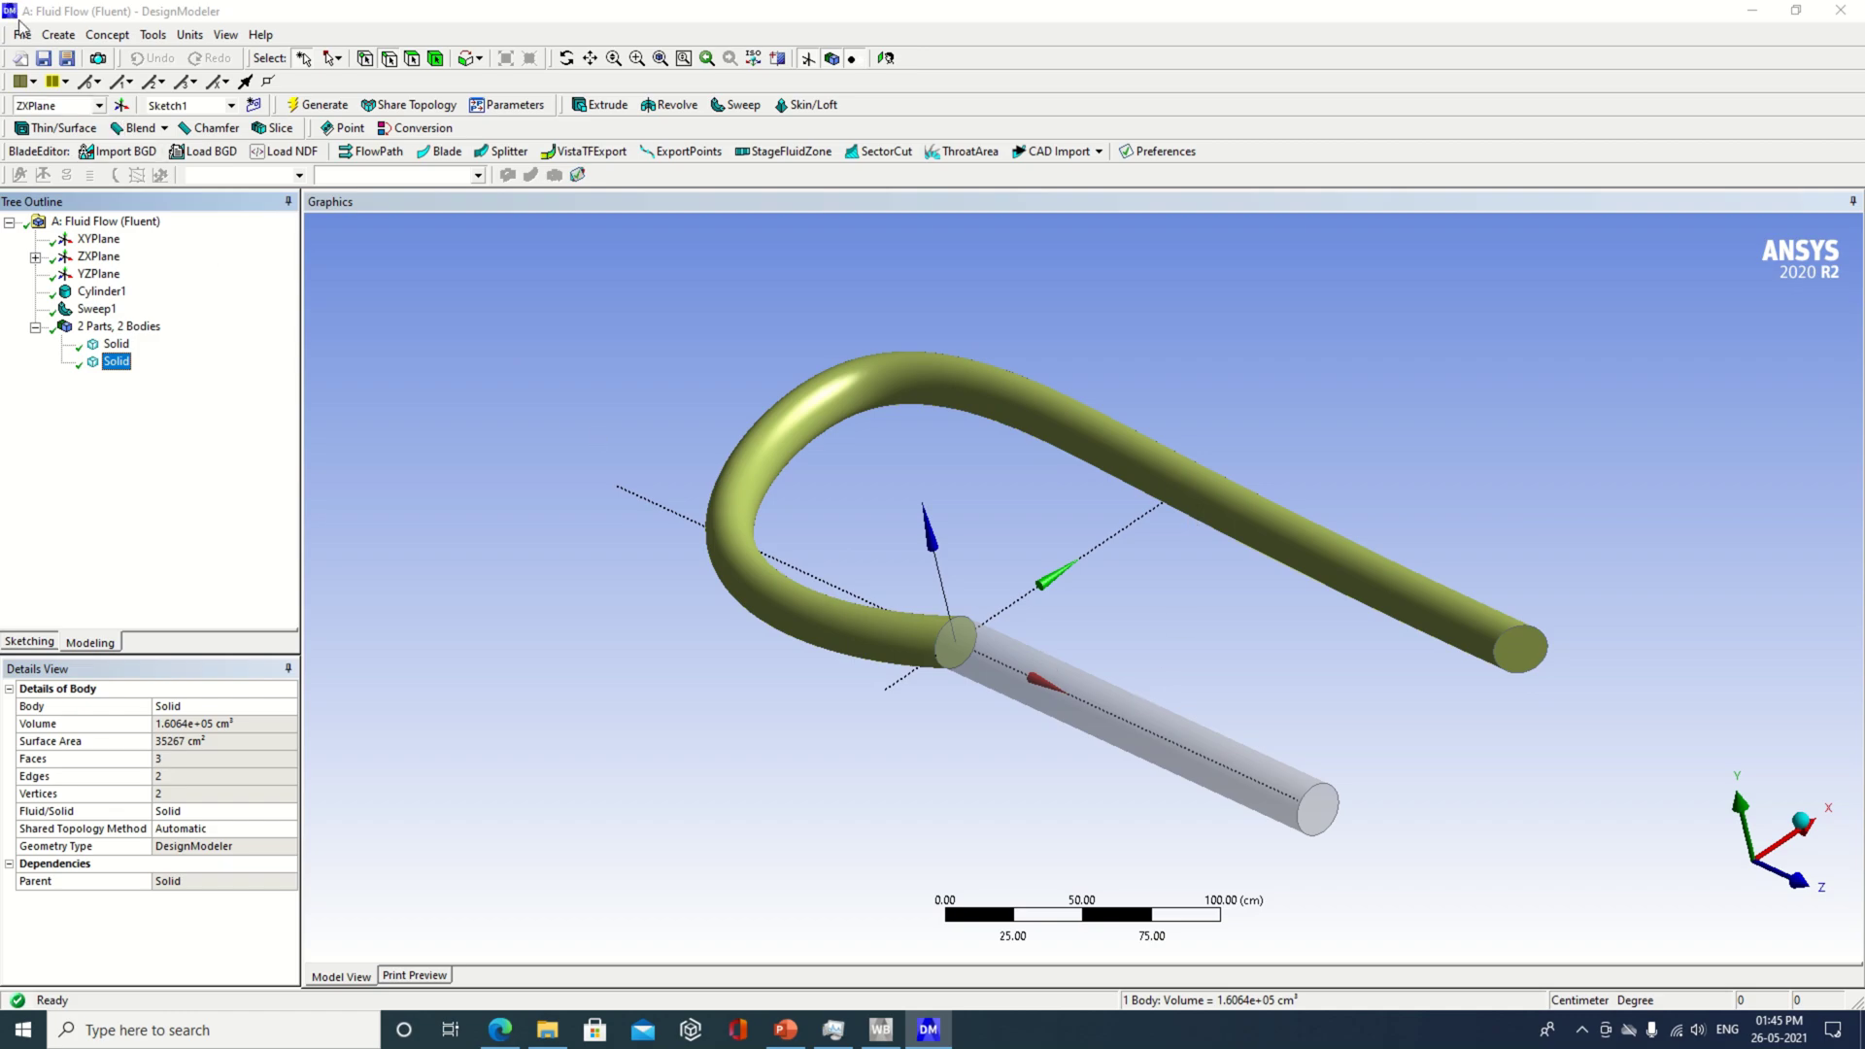
{"action": "left_click", "coordinate": [46, 36]}
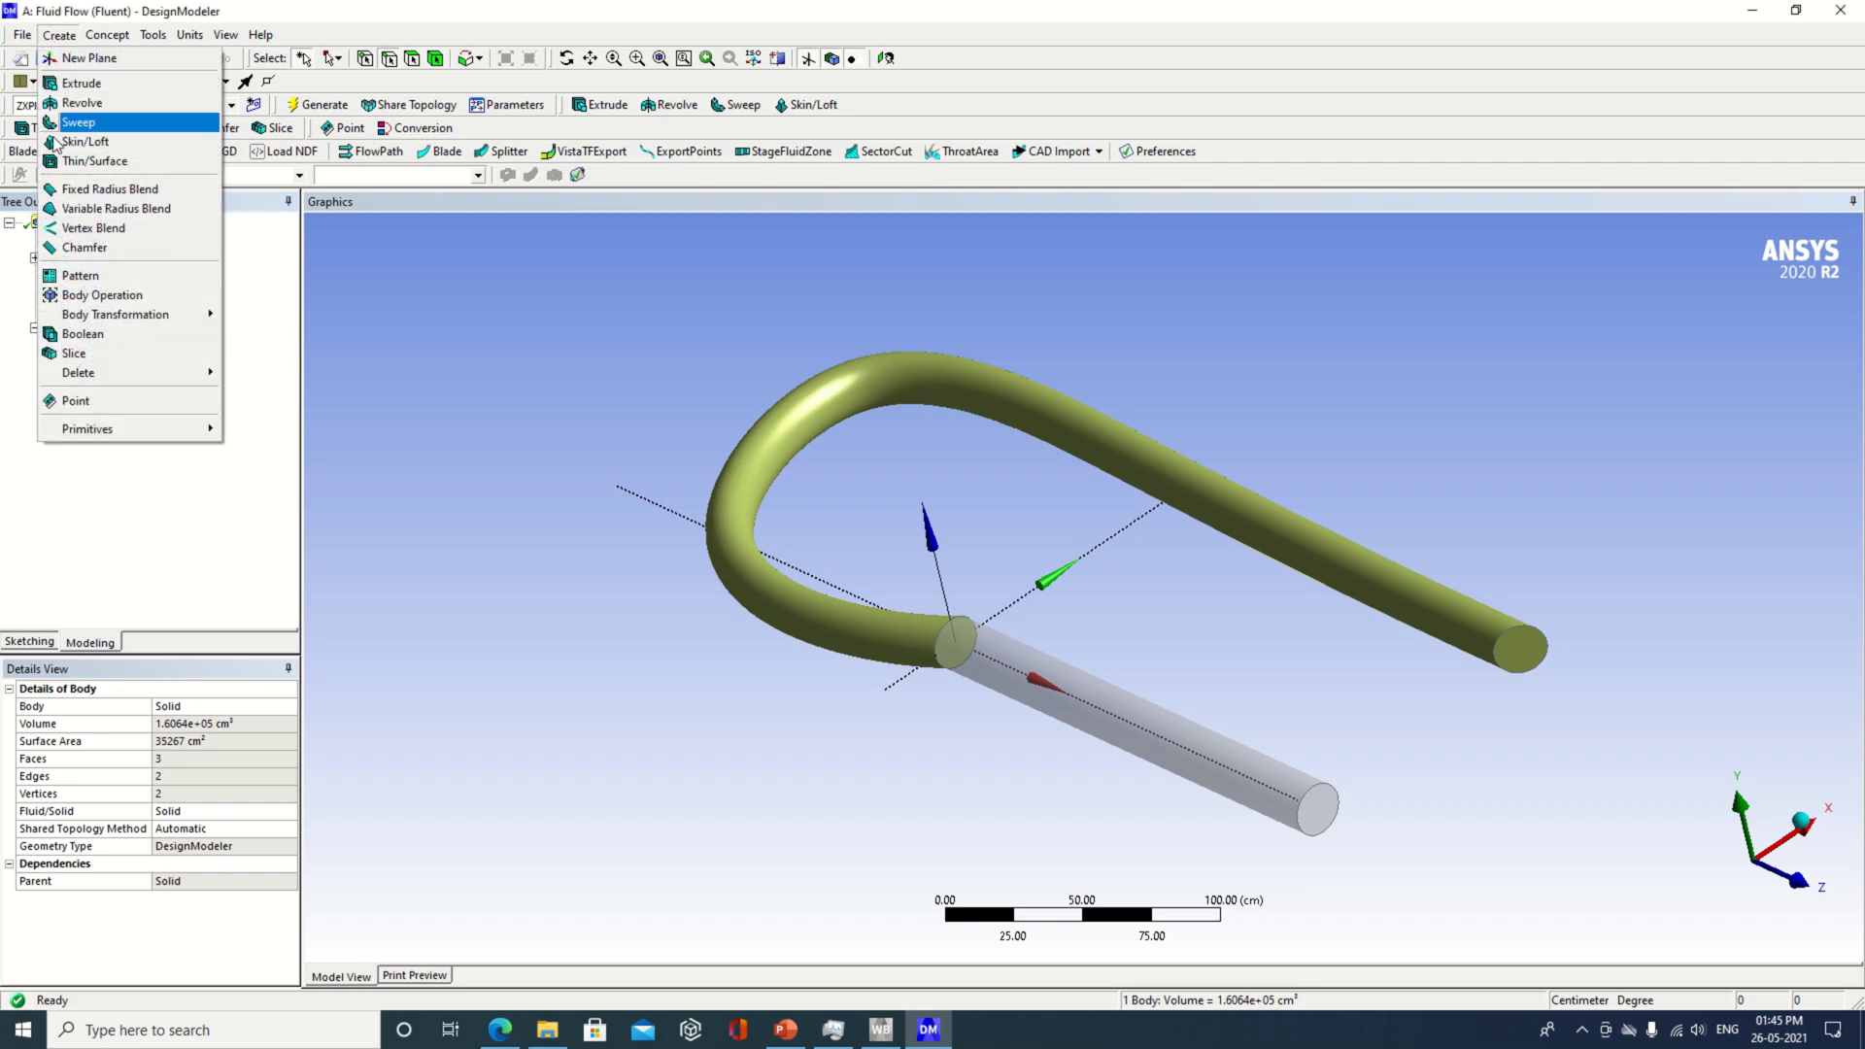
{"action": "left_click", "coordinate": [92, 334]}
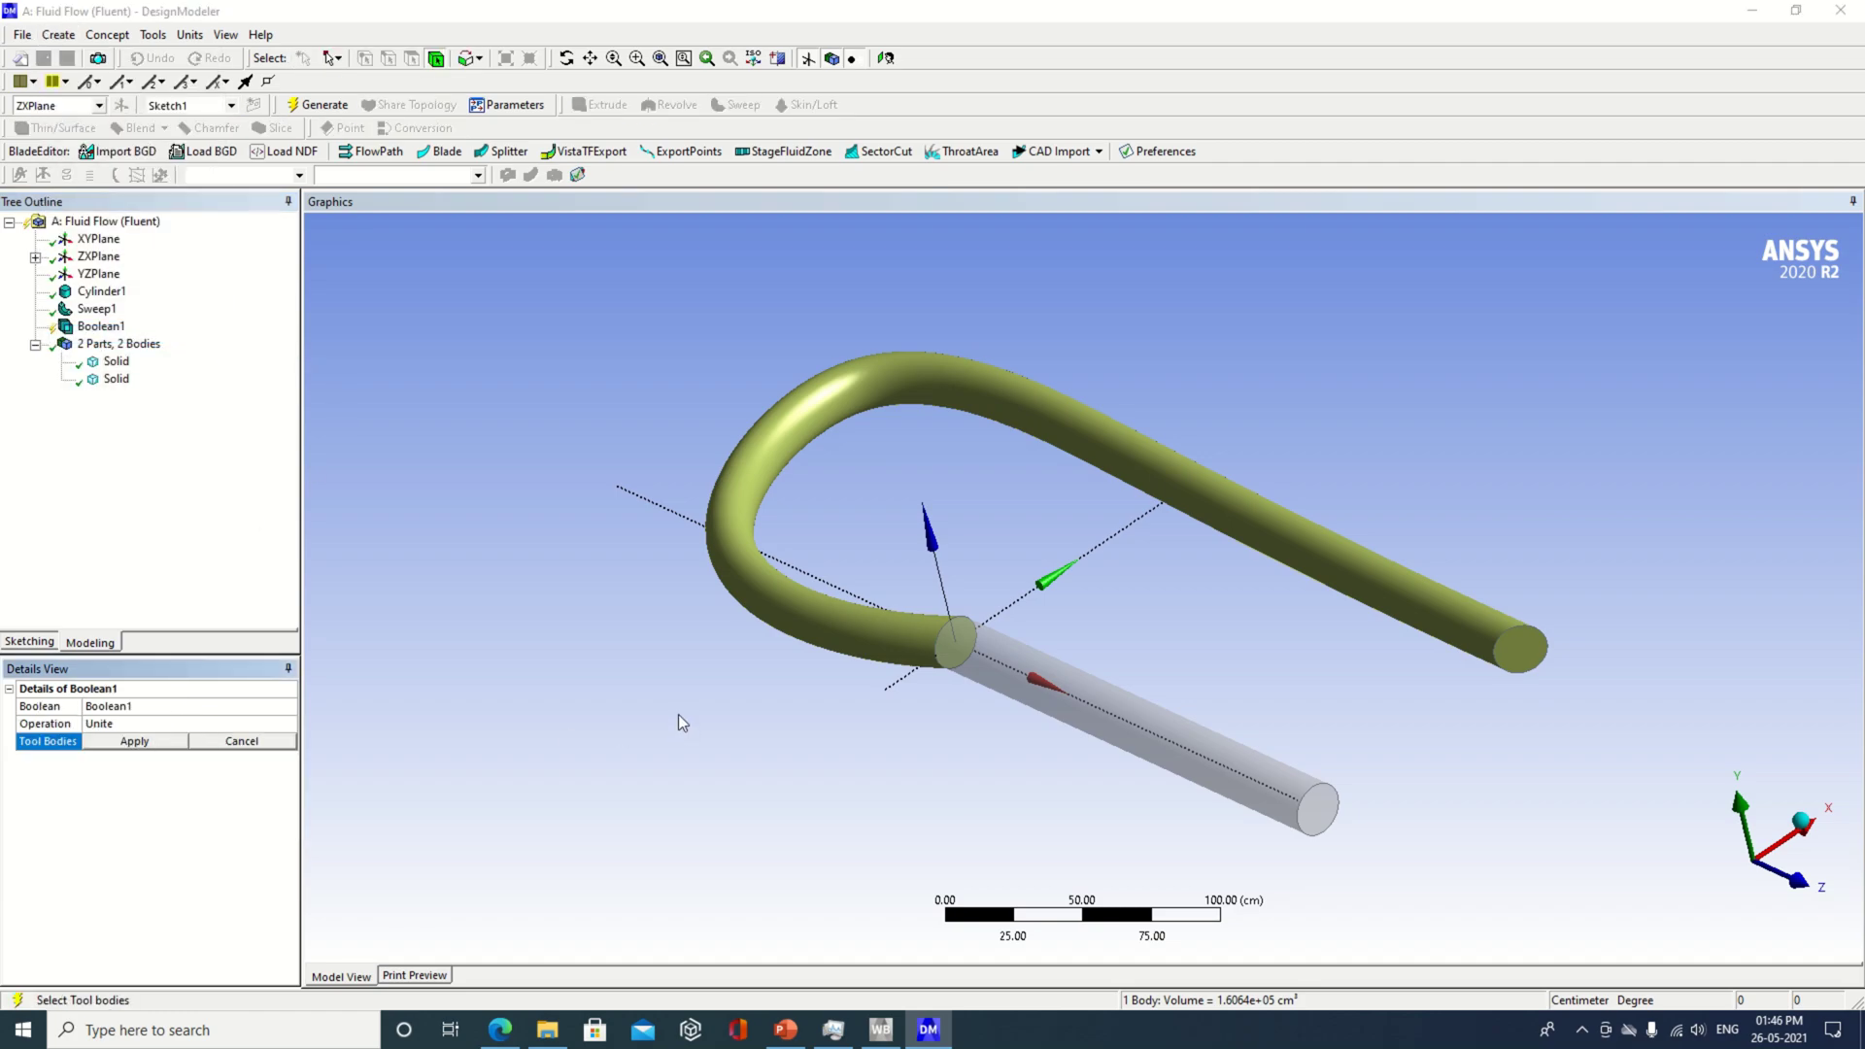
{"action": "left_click", "coordinate": [116, 362]}
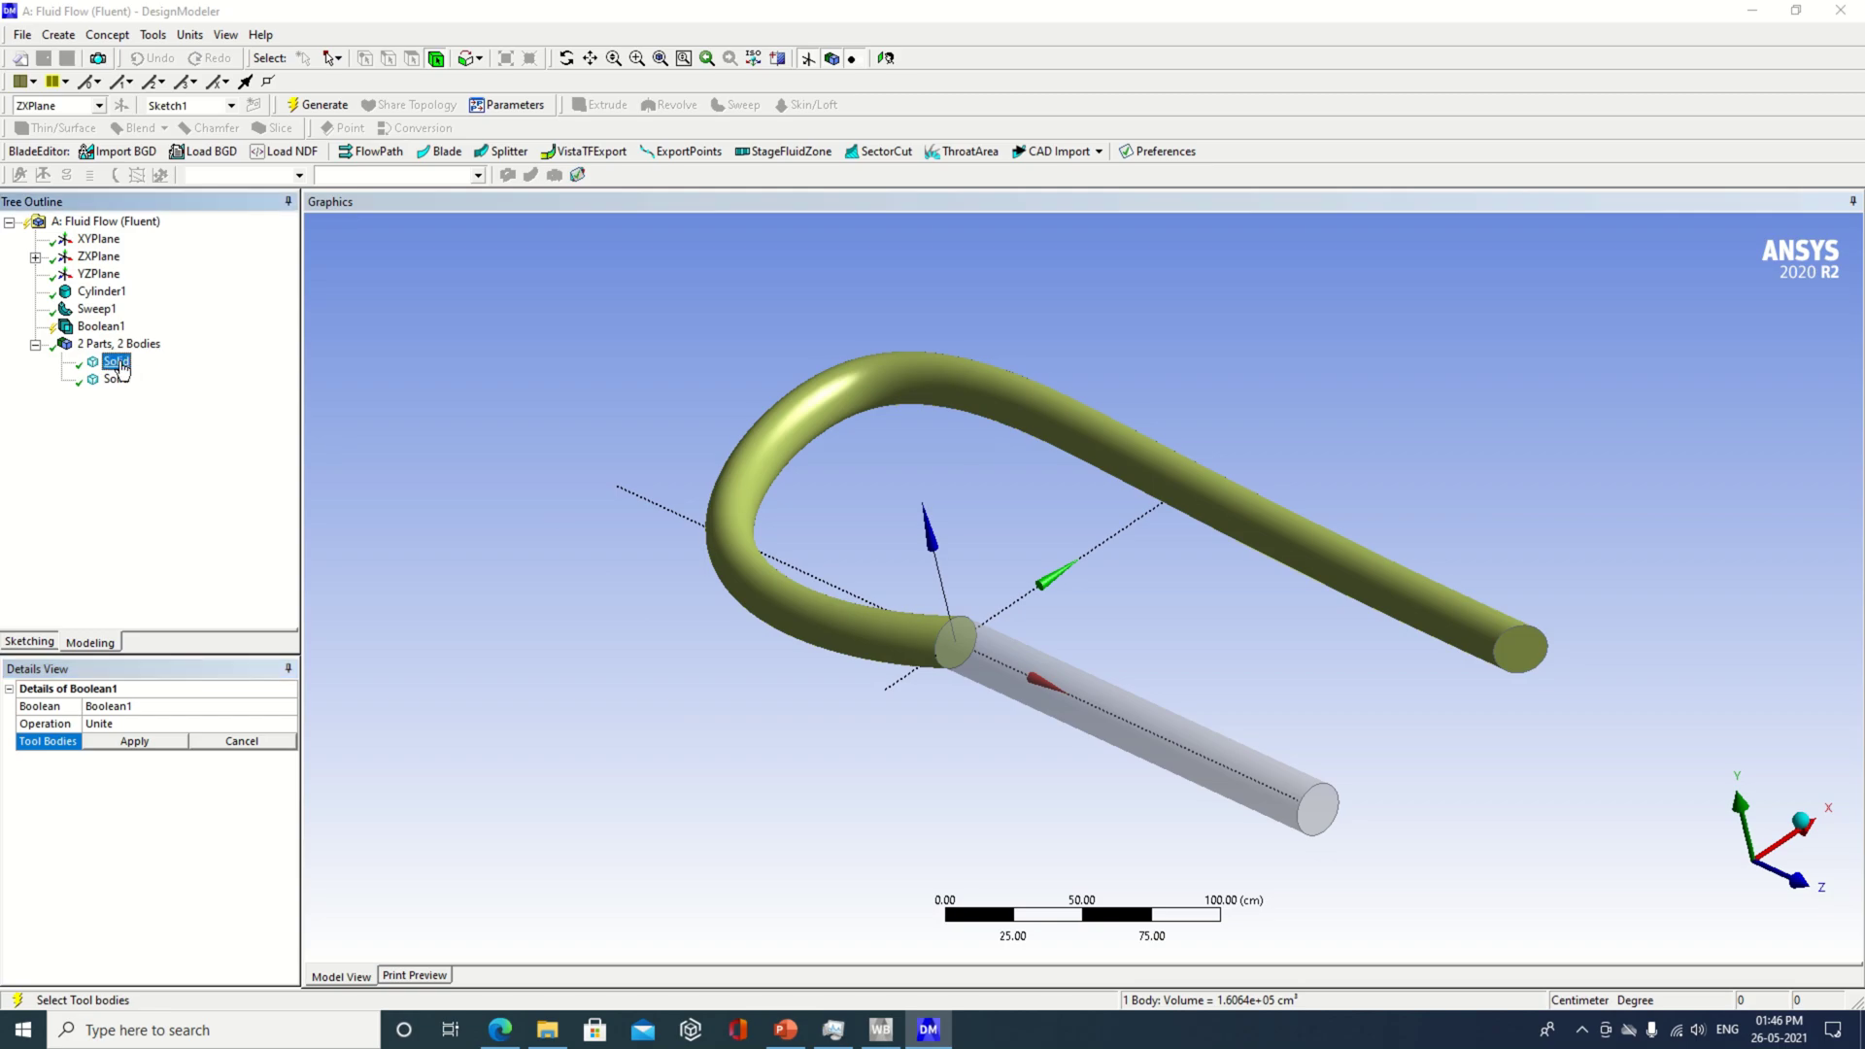
{"action": "left_click", "coordinate": [116, 378]}
{"action": "left_click", "coordinate": [116, 362], "text": "ctrl"}
{"action": "left_click", "coordinate": [141, 744]}
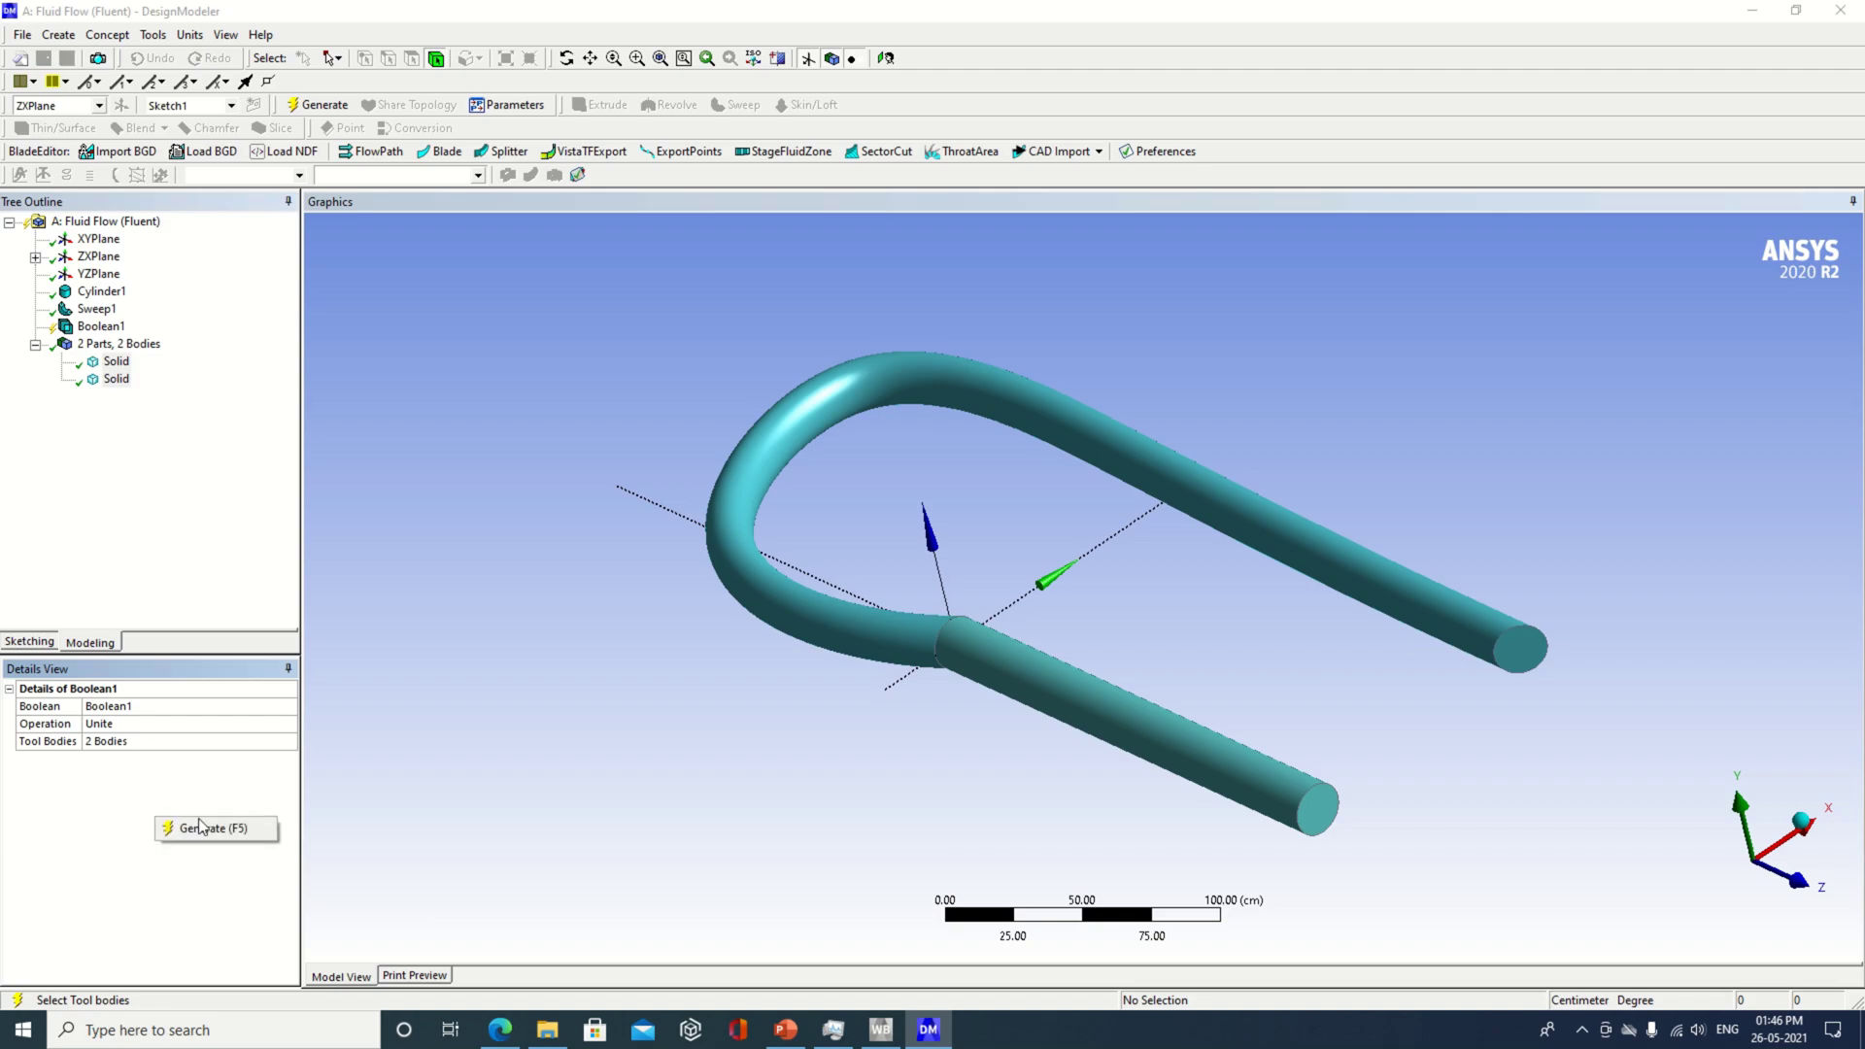
{"action": "key", "text": "F5"}
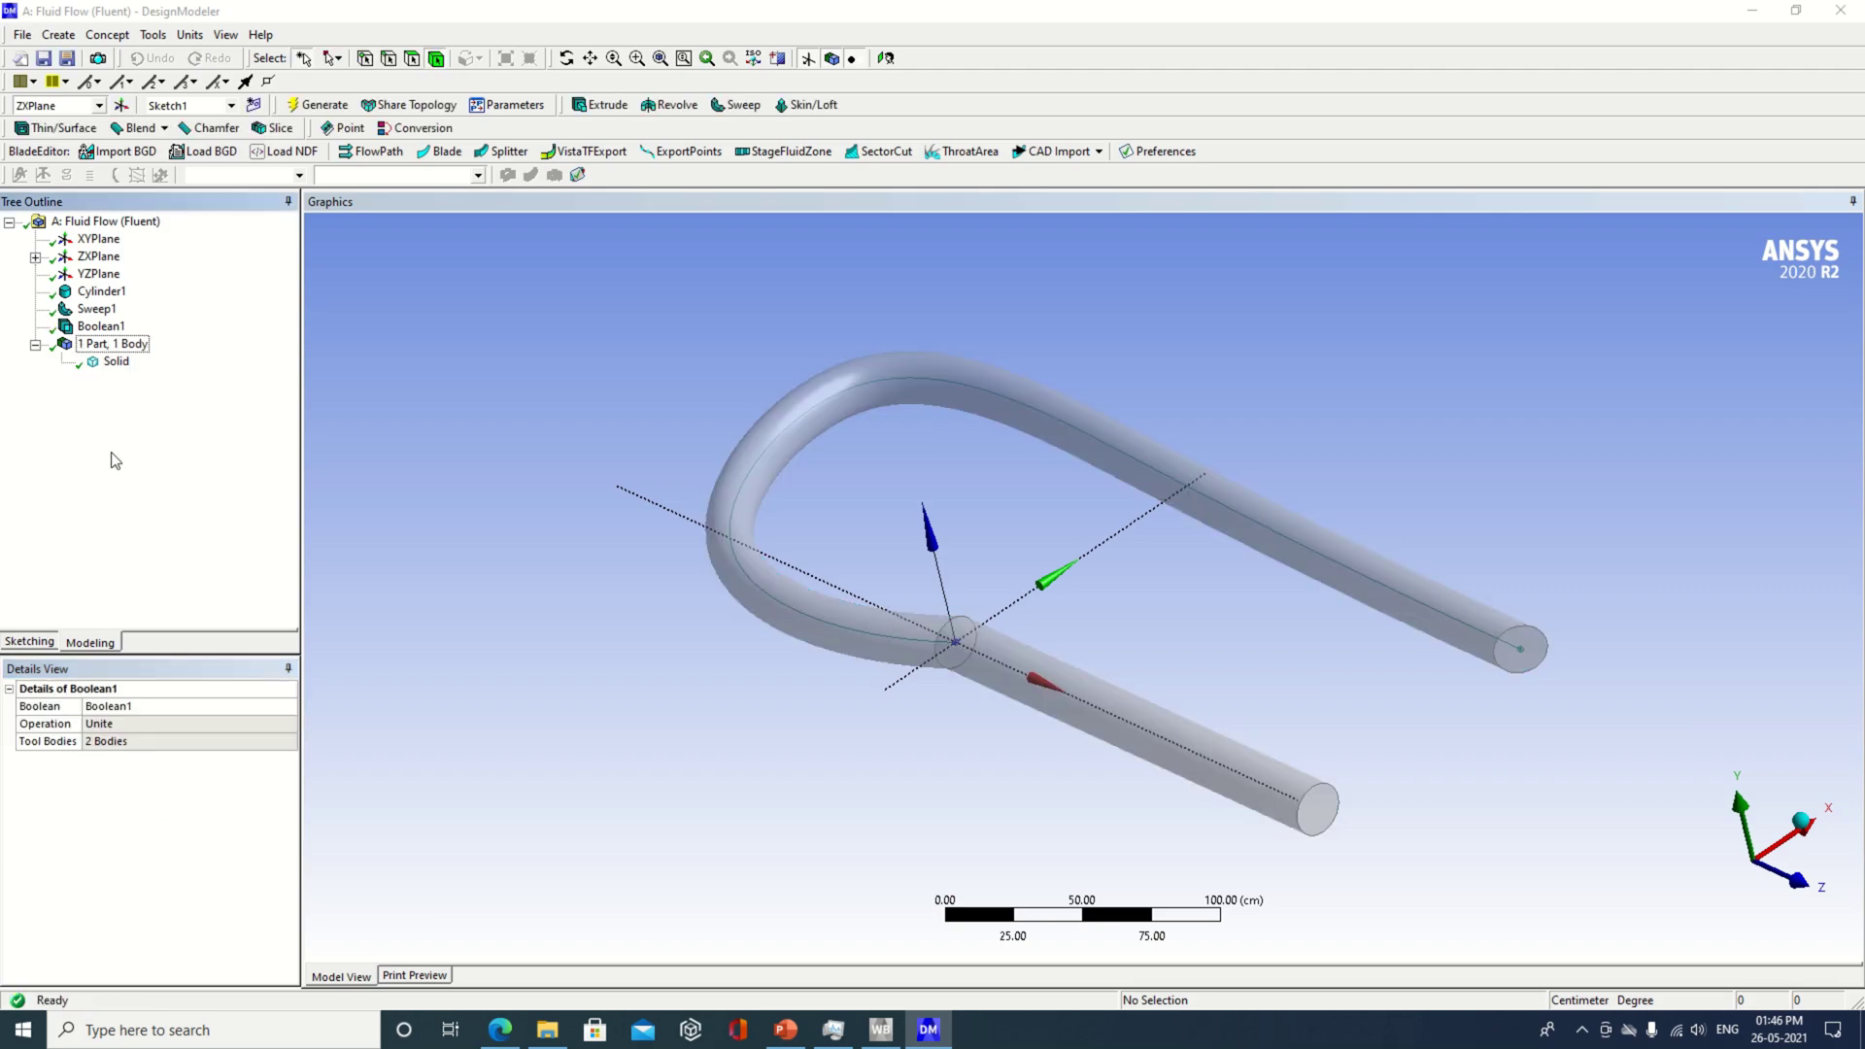
- Start a Thin/Surface feature on the united pipe body with the selection type set to Faces to Keep
{"action": "left_click", "coordinate": [117, 362]}
{"action": "middle_click_drag", "start_coordinate": [817, 823], "coordinate": [463, 822]}
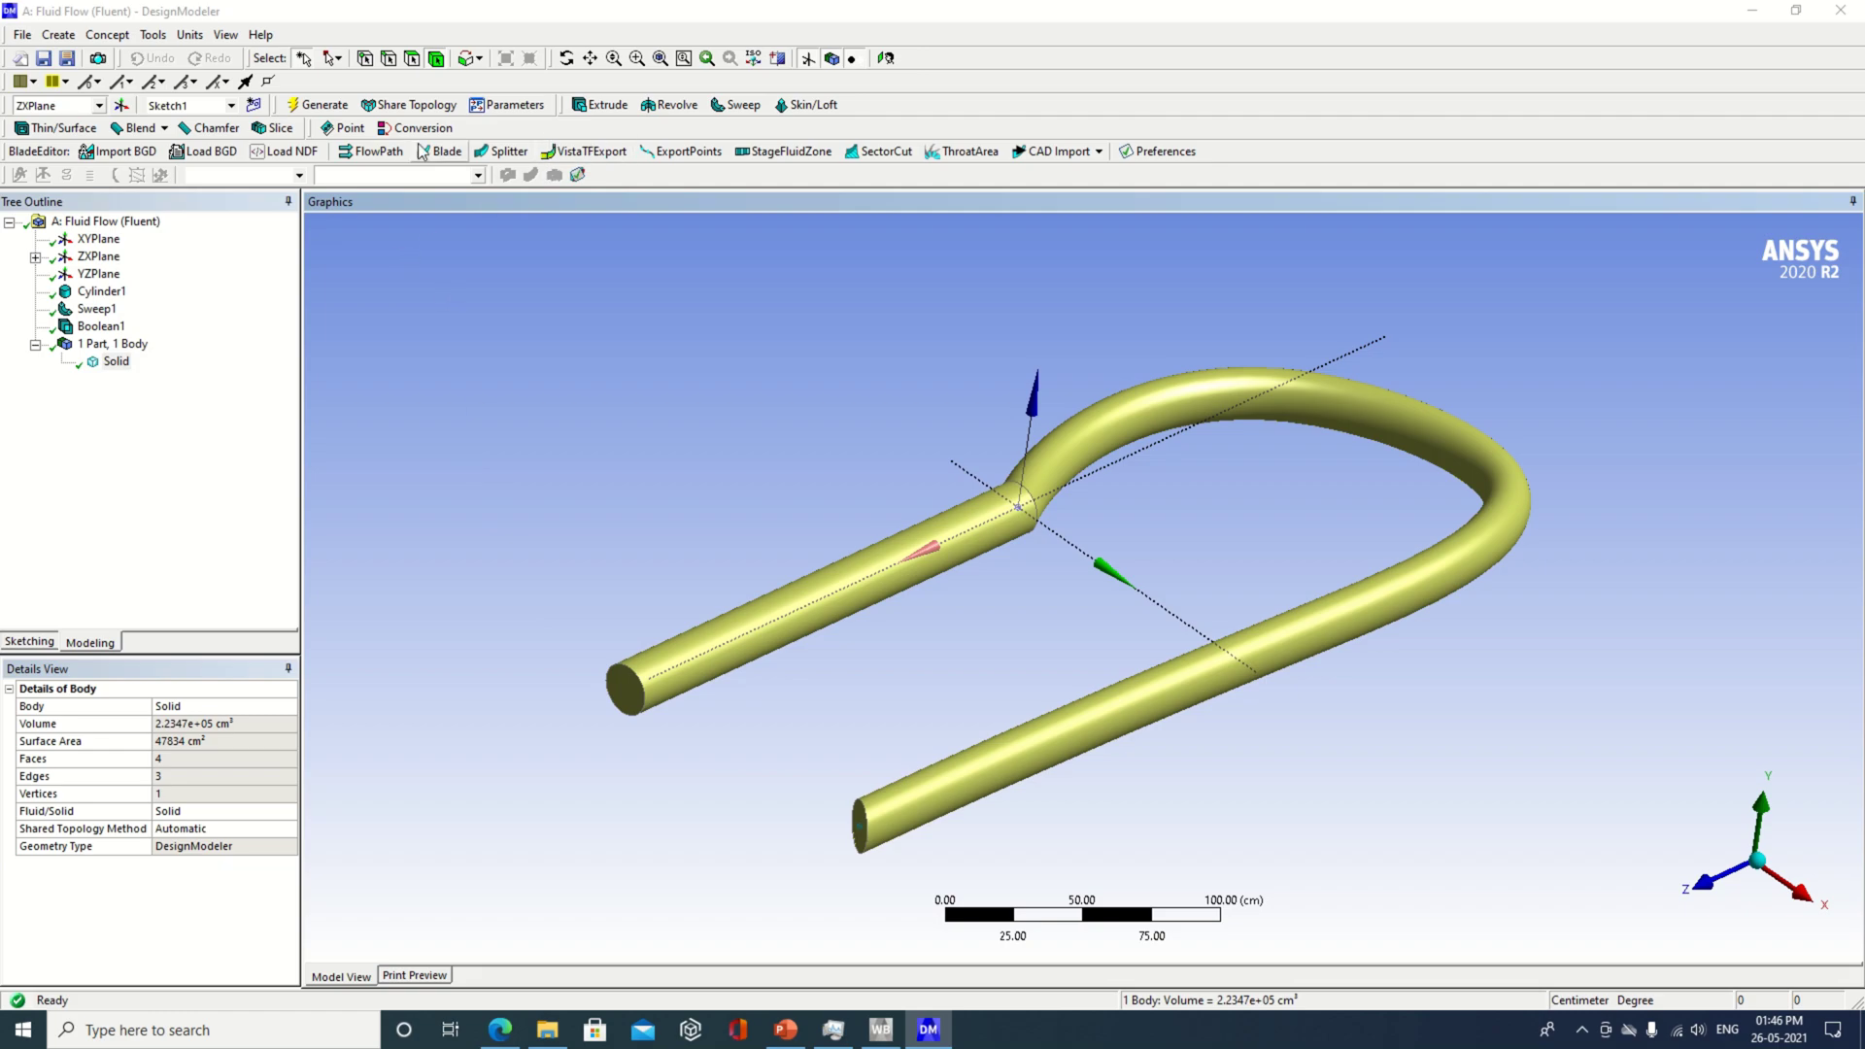
{"action": "left_click", "coordinate": [68, 128]}
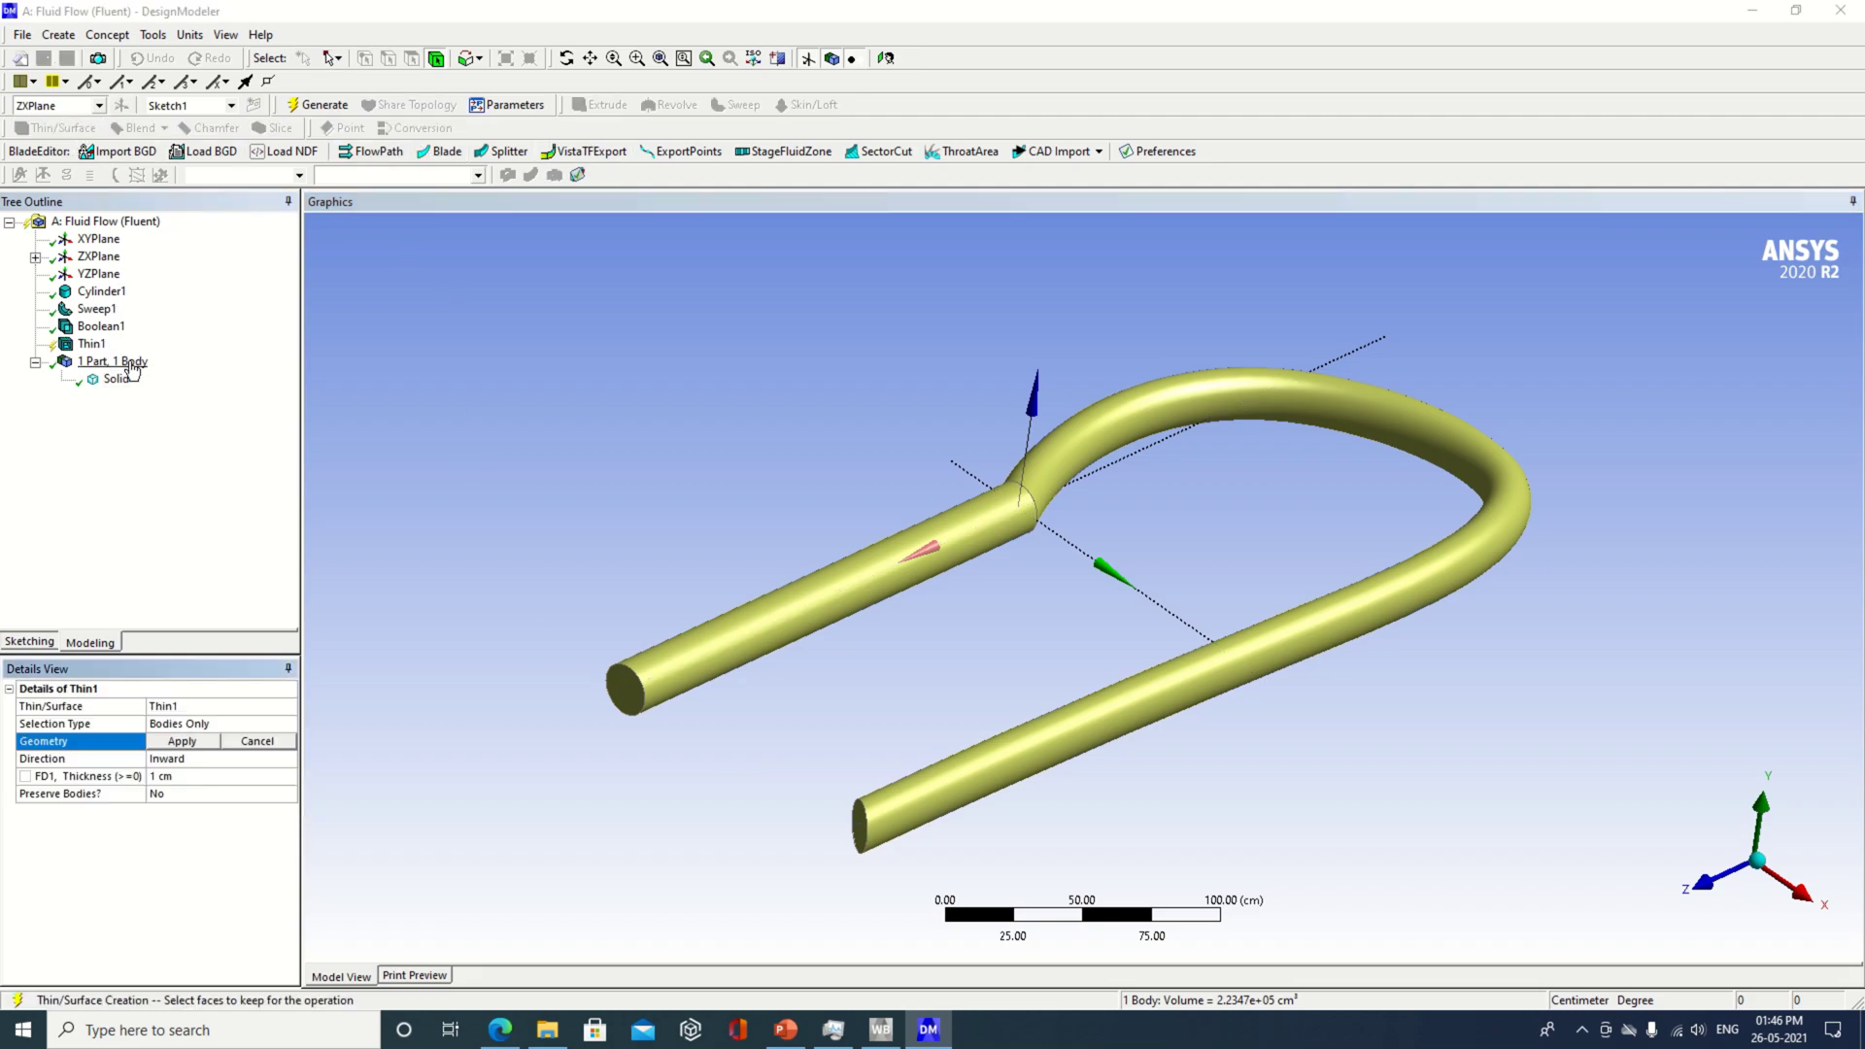
{"action": "left_click", "coordinate": [224, 727]}
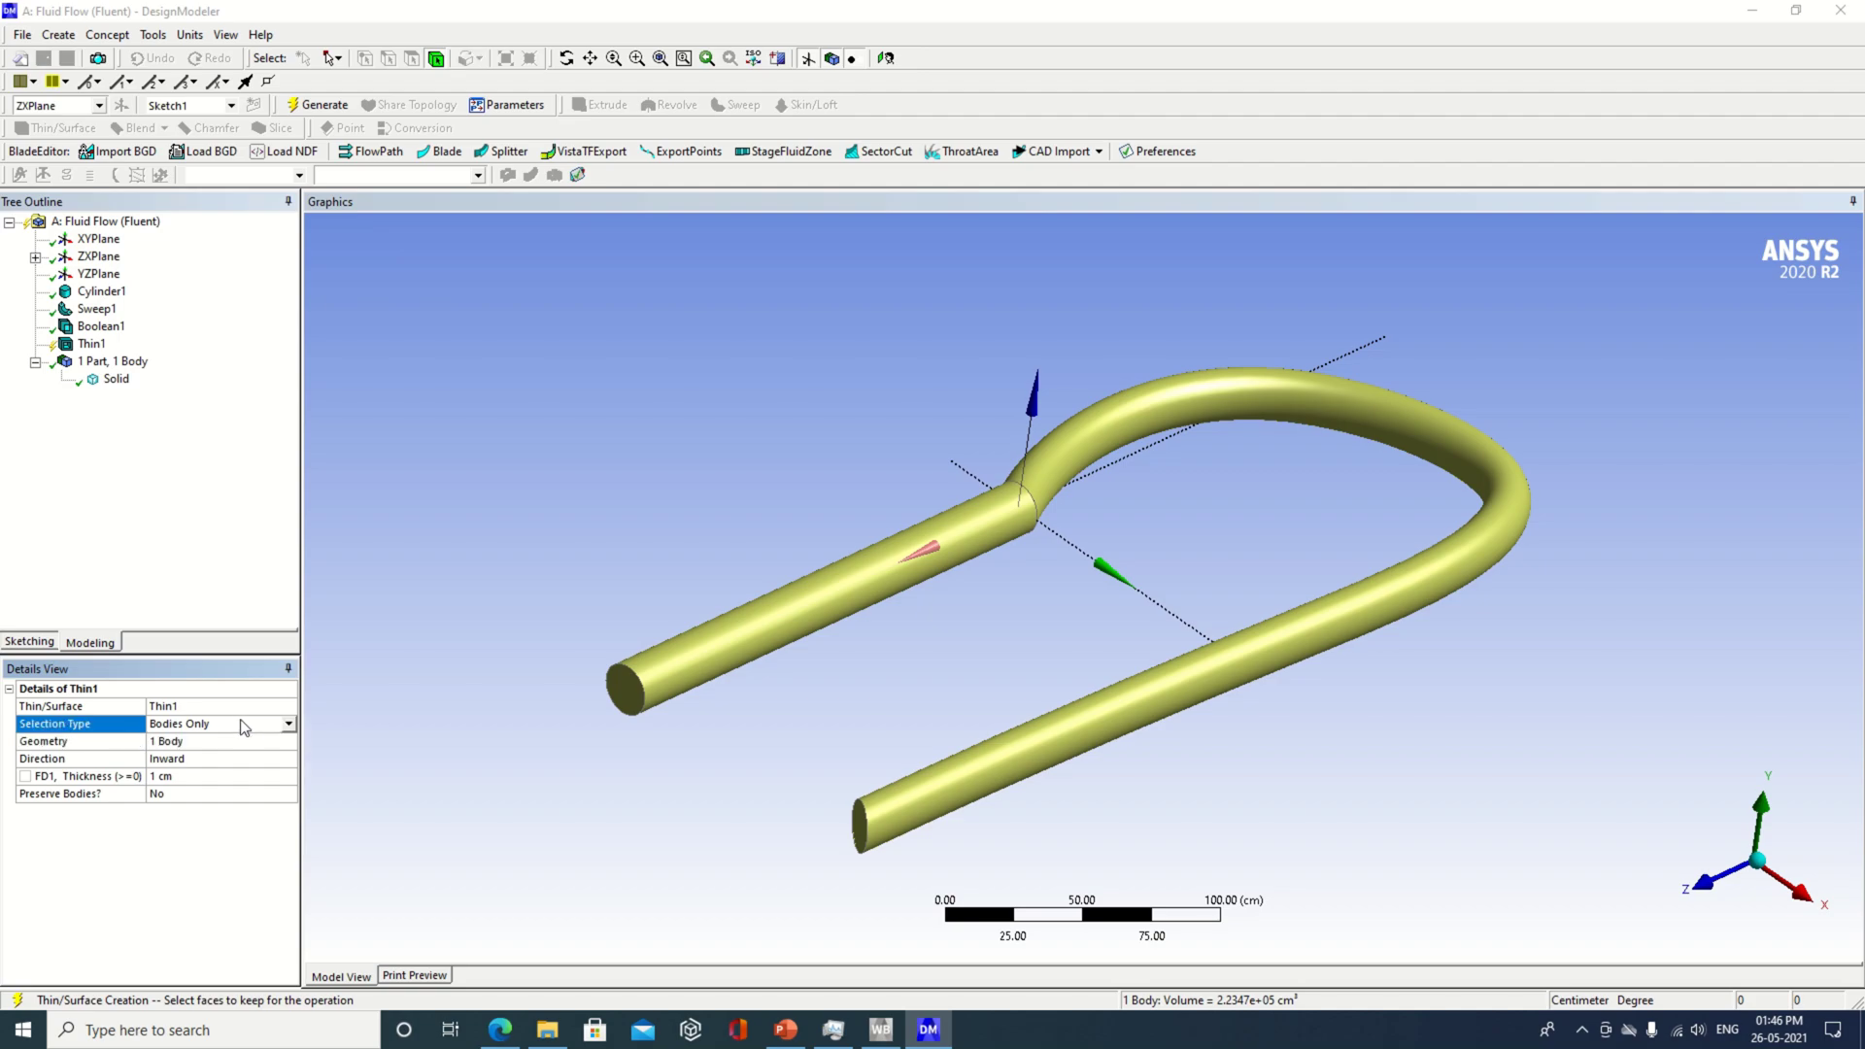
{"action": "left_click", "coordinate": [289, 723]}
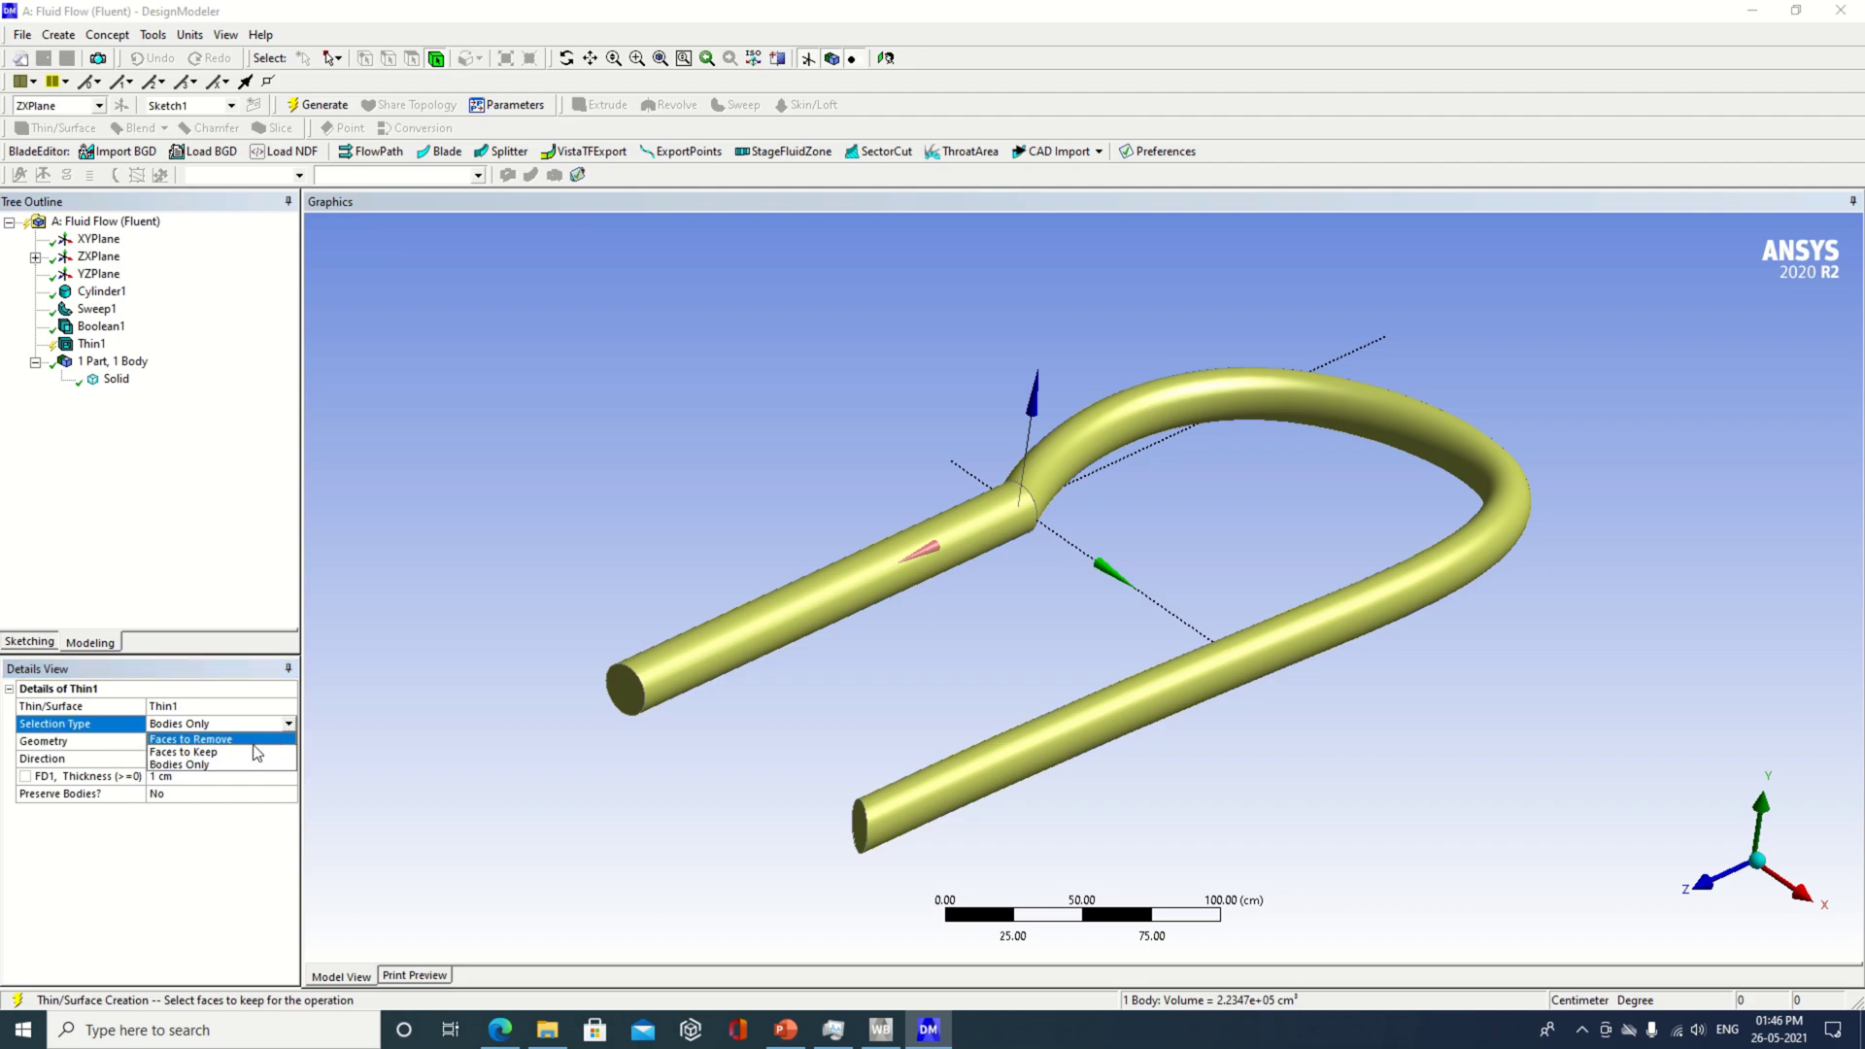
{"action": "left_click", "coordinate": [254, 752]}
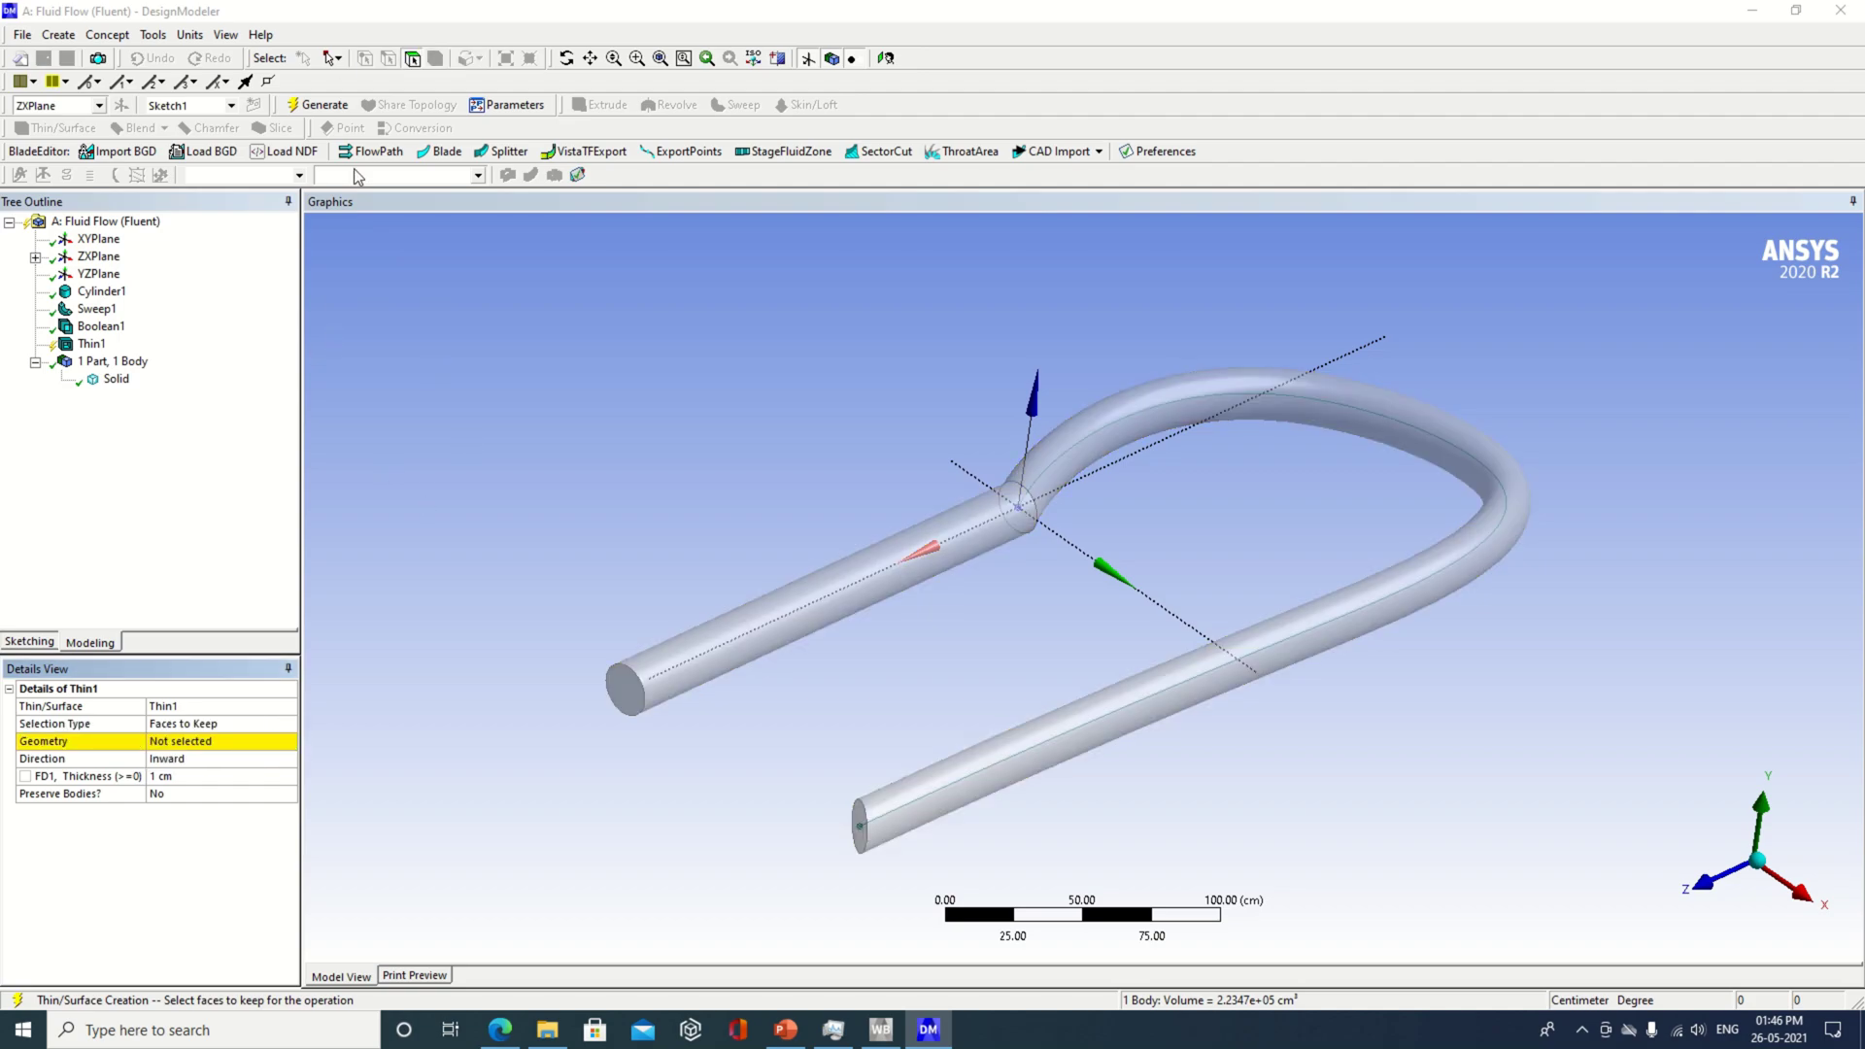
- Assign the outer walls of the cylinder and the bend as the kept faces and generate the 1 cm inward thin wall
{"action": "left_click", "coordinate": [821, 600]}
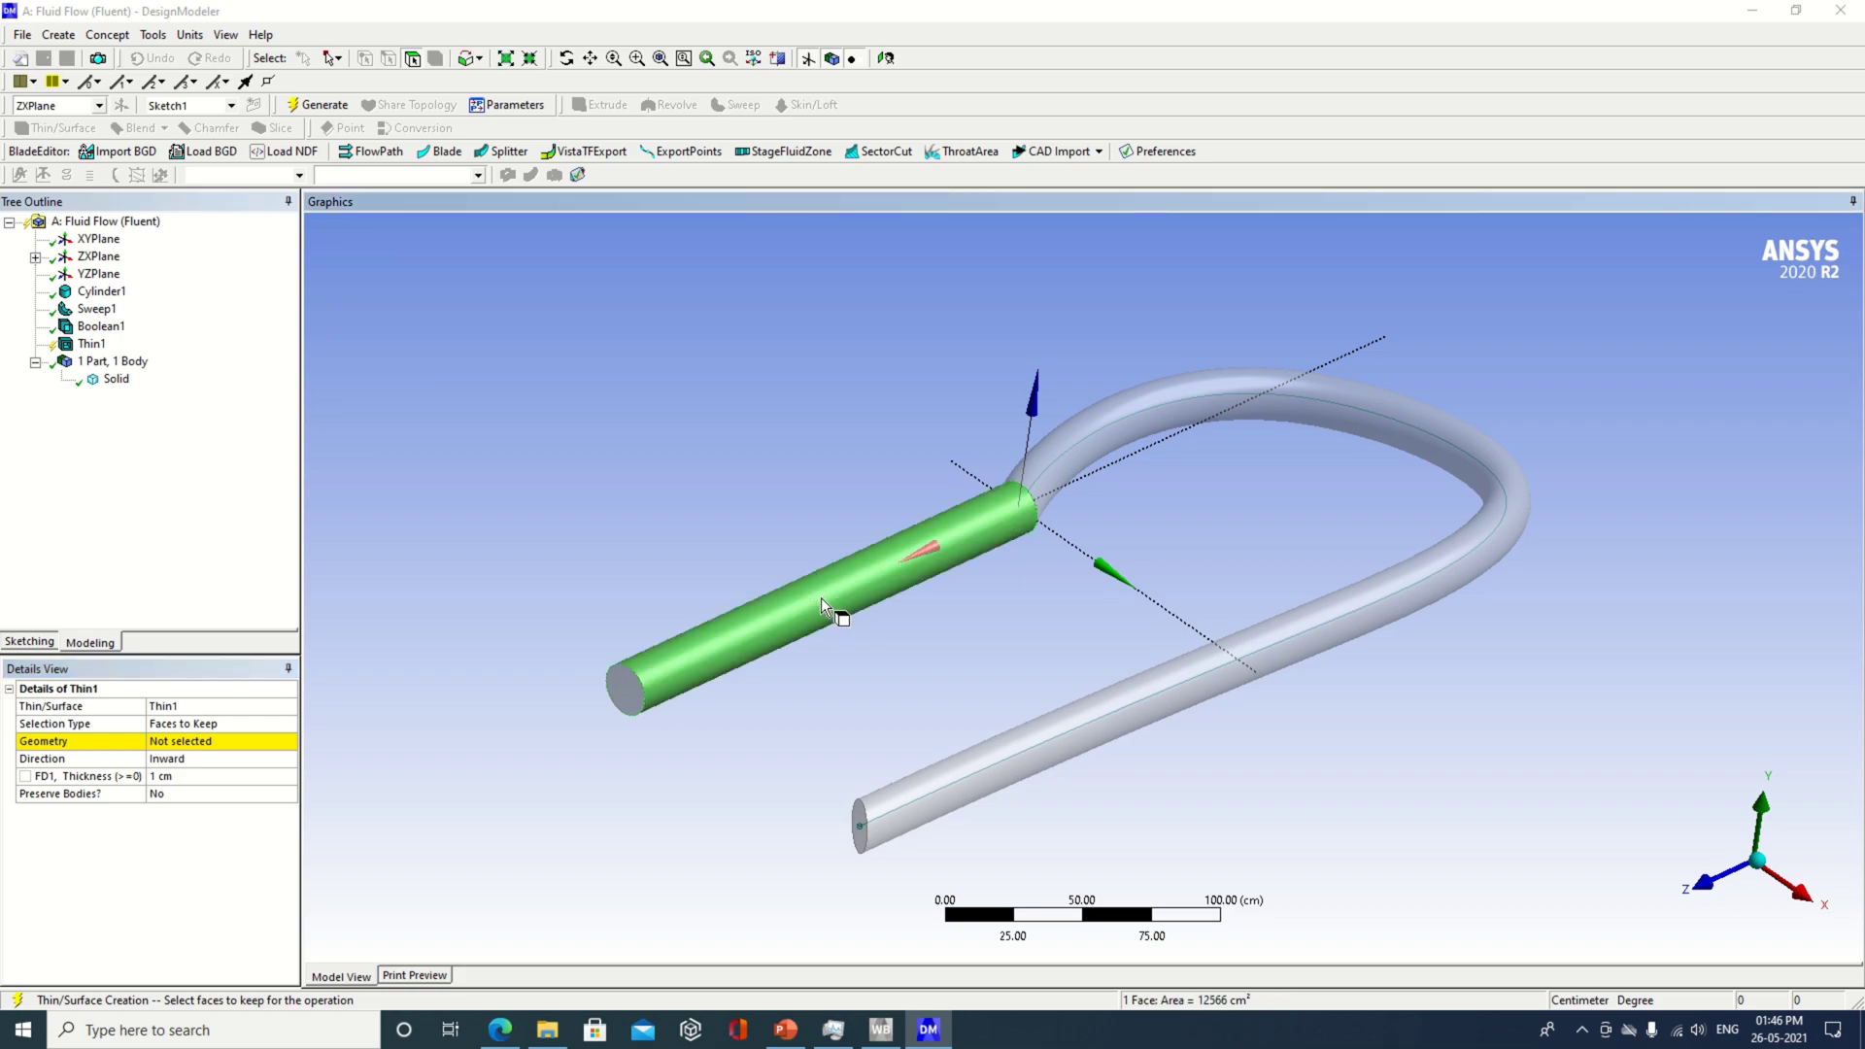
{"action": "left_click", "coordinate": [1067, 449], "text": "ctrl"}
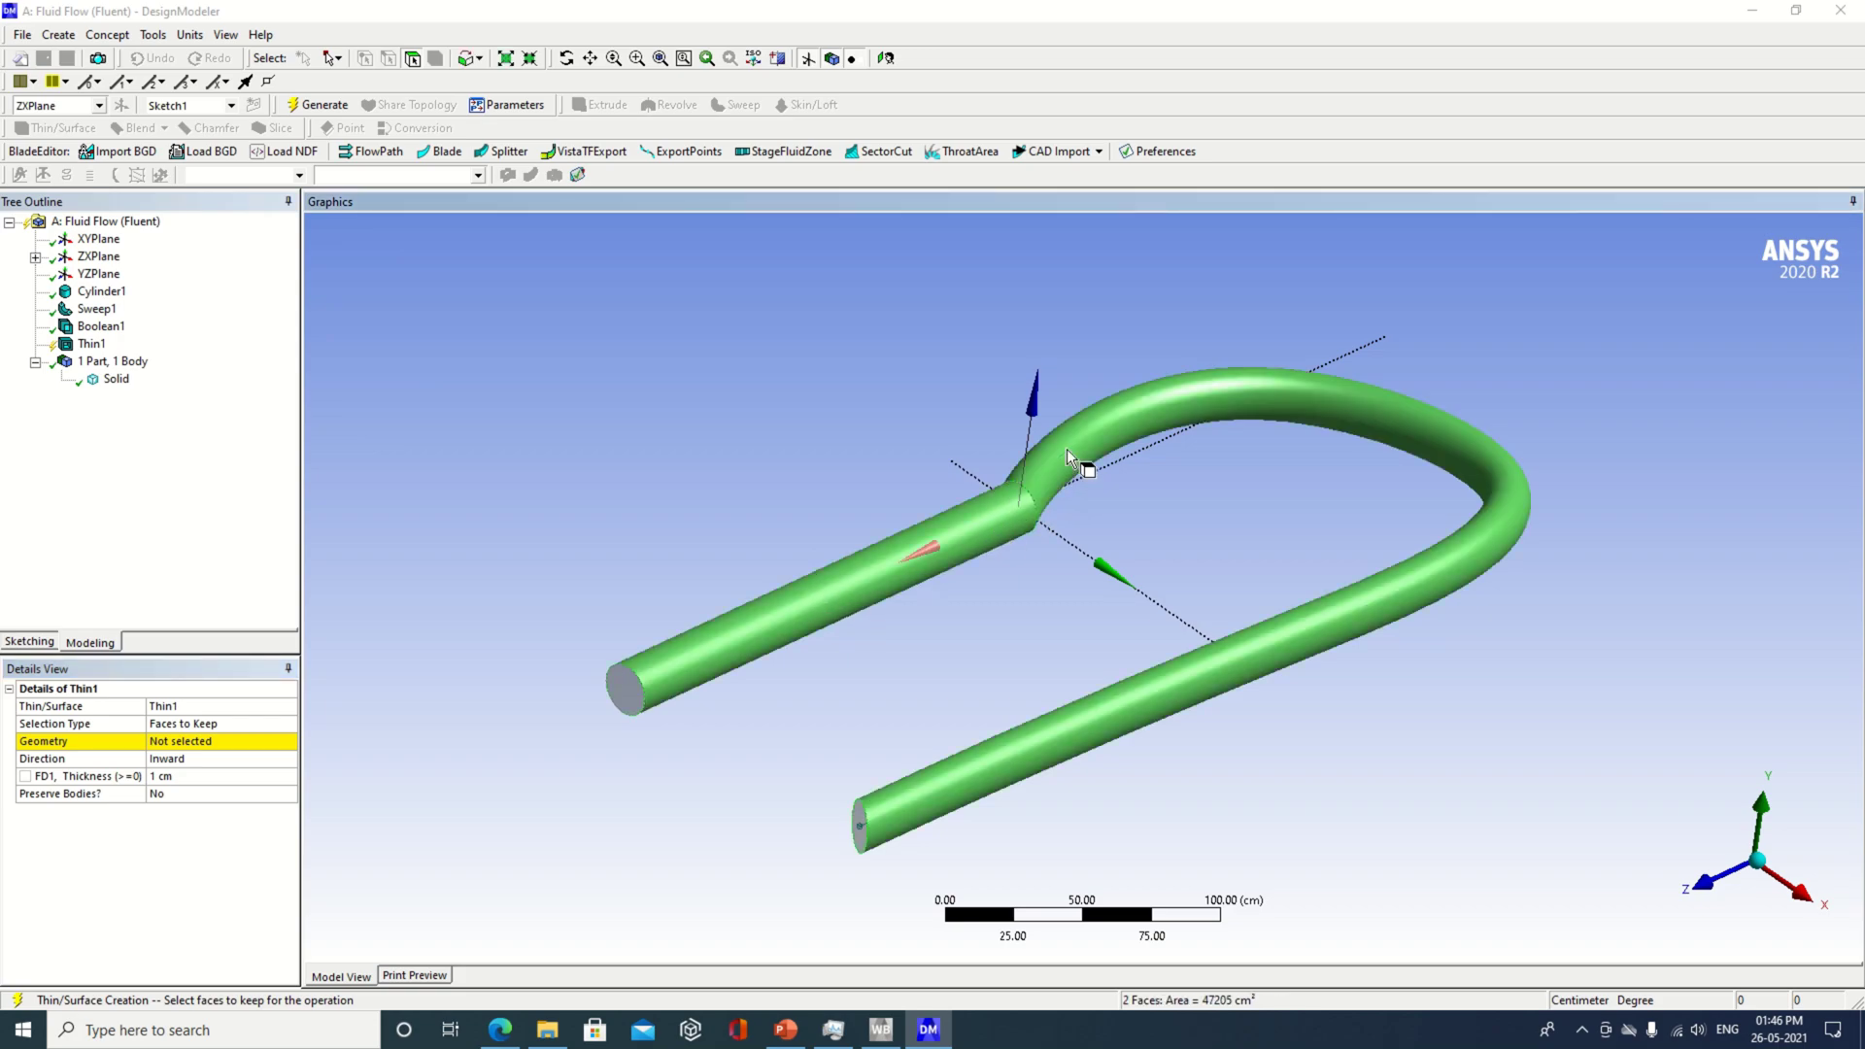
{"action": "left_click", "coordinate": [180, 745]}
{"action": "left_click", "coordinate": [175, 741]}
{"action": "right_click", "coordinate": [173, 821]}
{"action": "left_click", "coordinate": [233, 832]}
{"action": "middle_click_drag", "start_coordinate": [580, 789], "coordinate": [643, 779]}
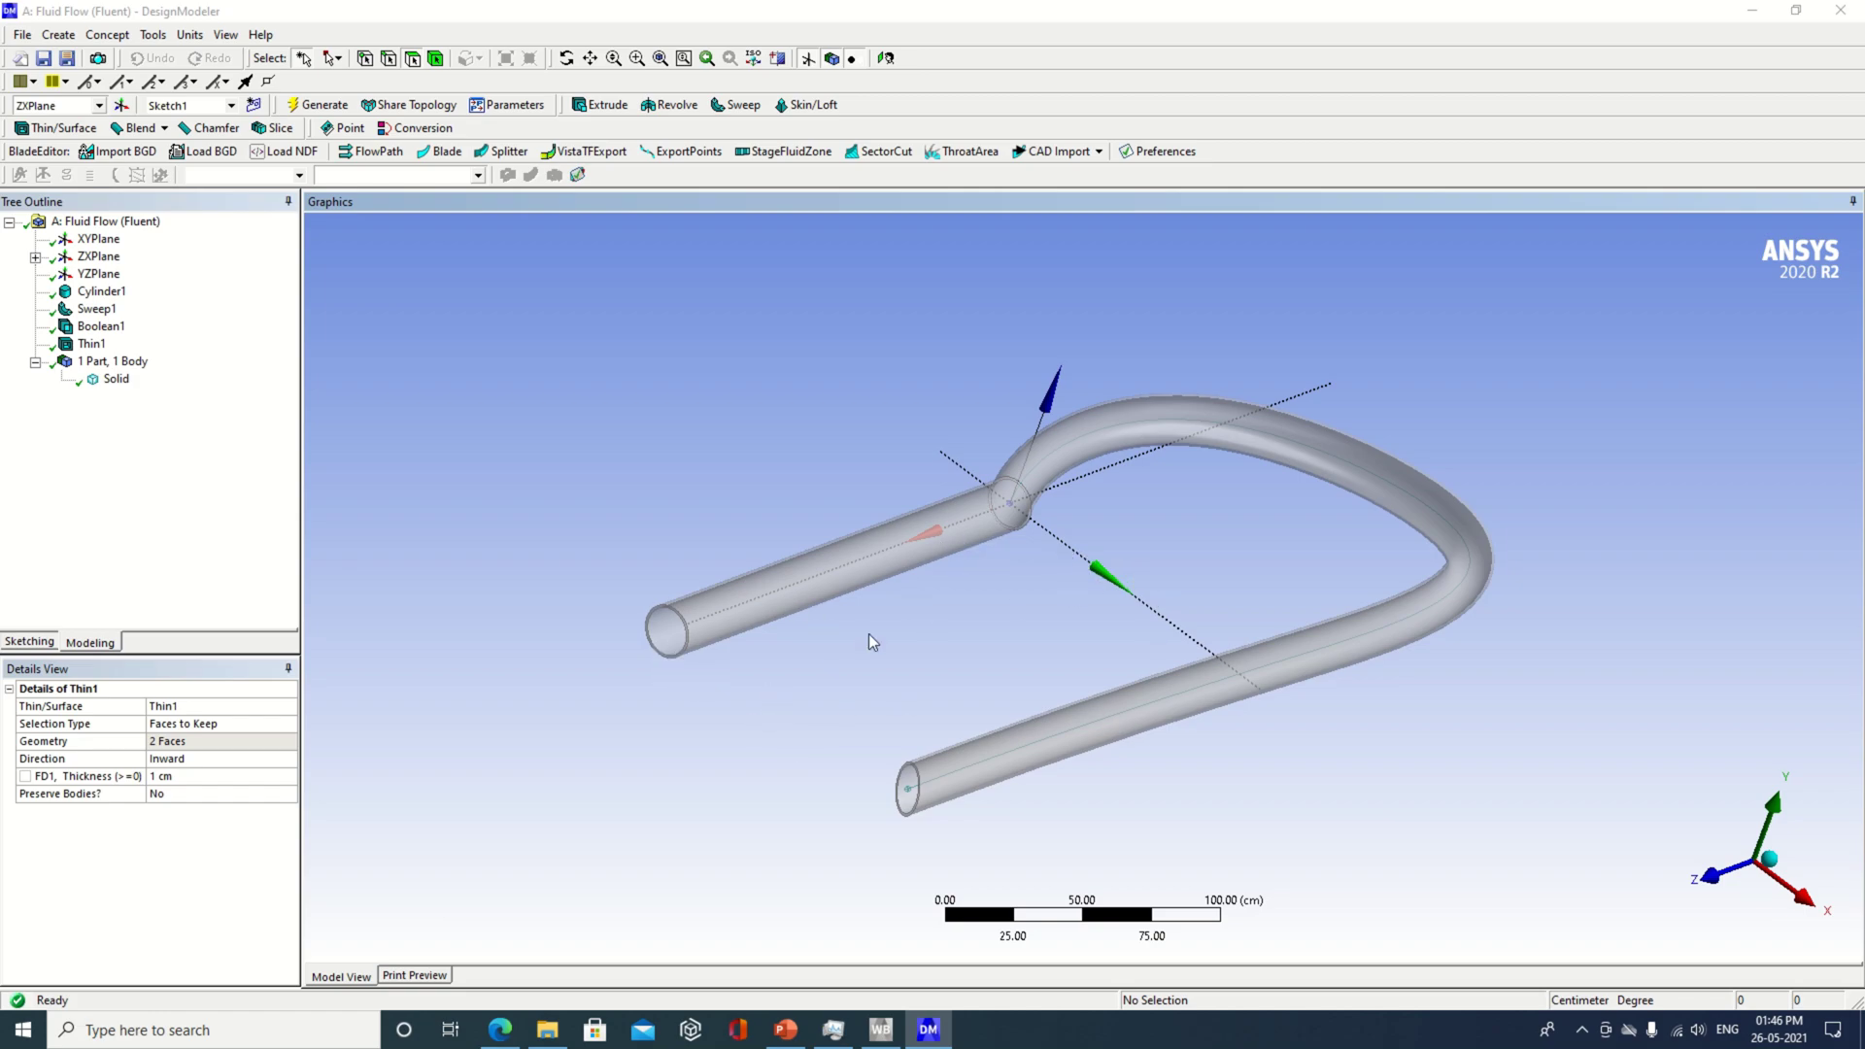
- Fill the hollow pipe by cavity, using the inner wall faces of the straight section and the bend, and generate the fill
{"action": "left_click", "coordinate": [190, 35]}
{"action": "mouse_move", "coordinate": [154, 35]}
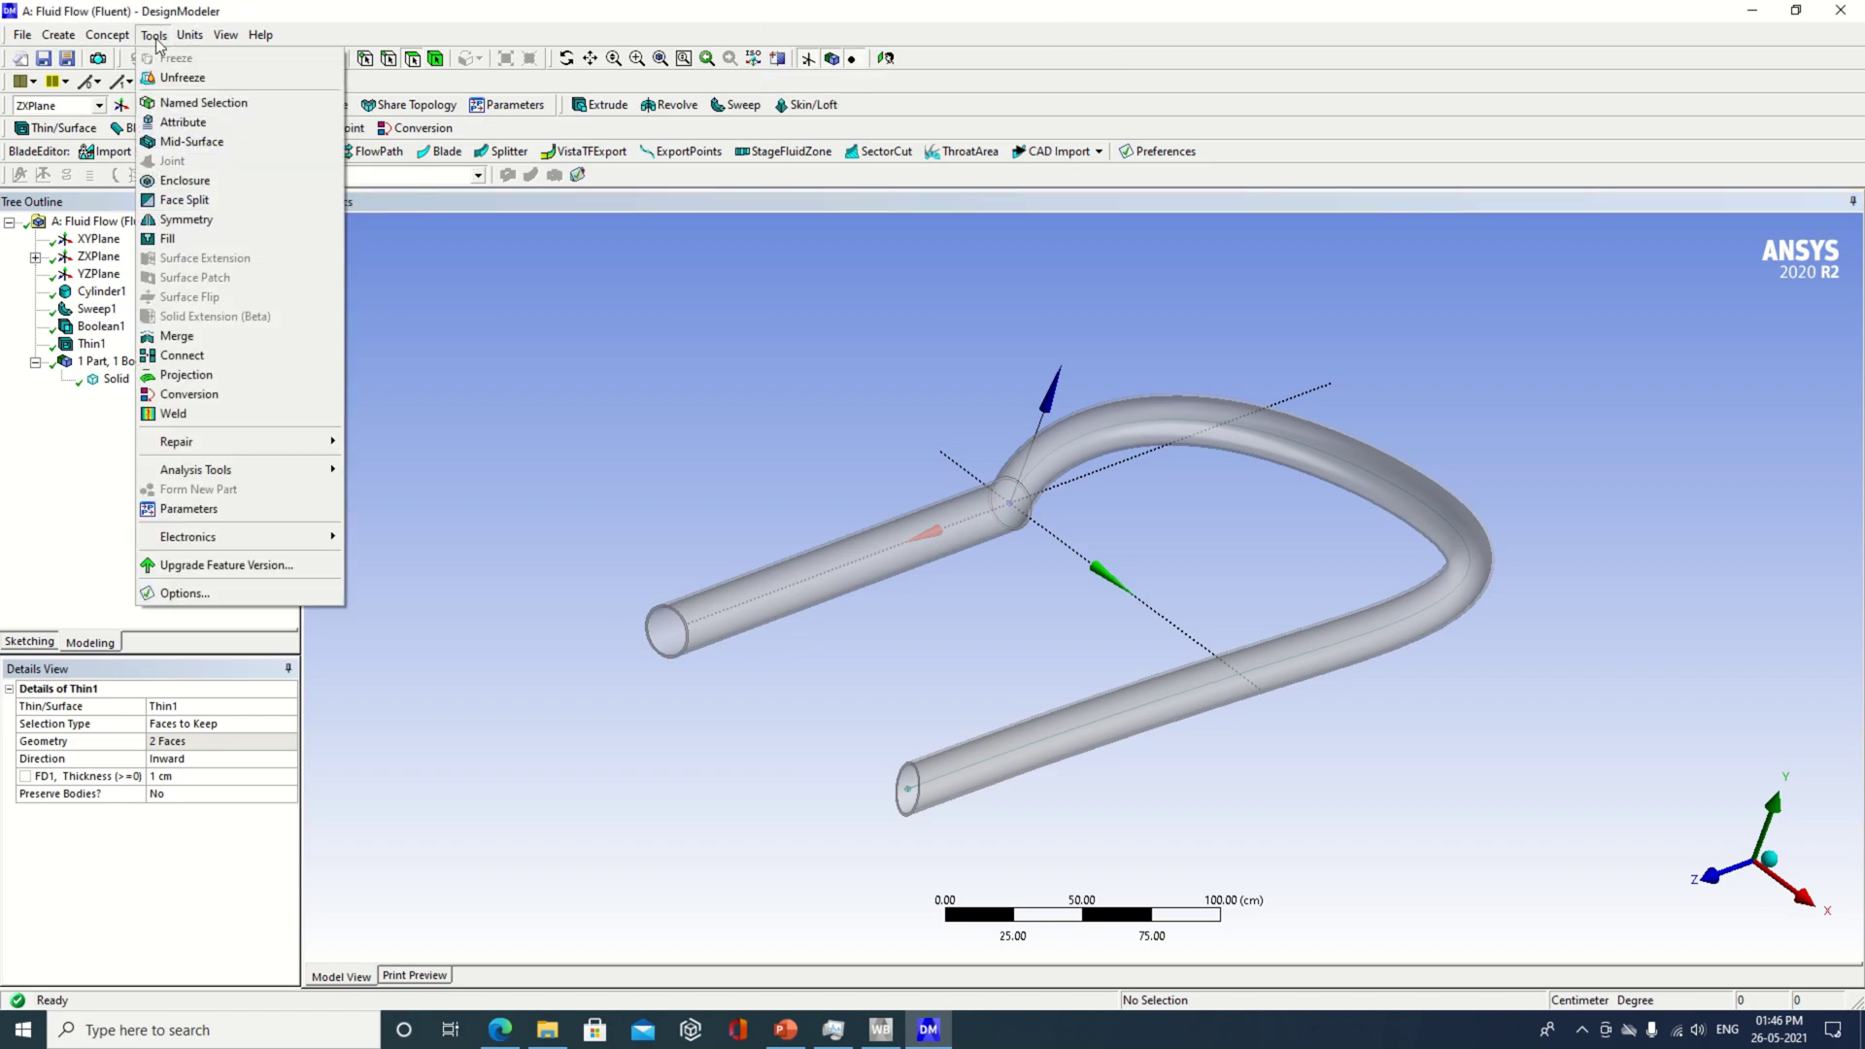
{"action": "left_click", "coordinate": [175, 239]}
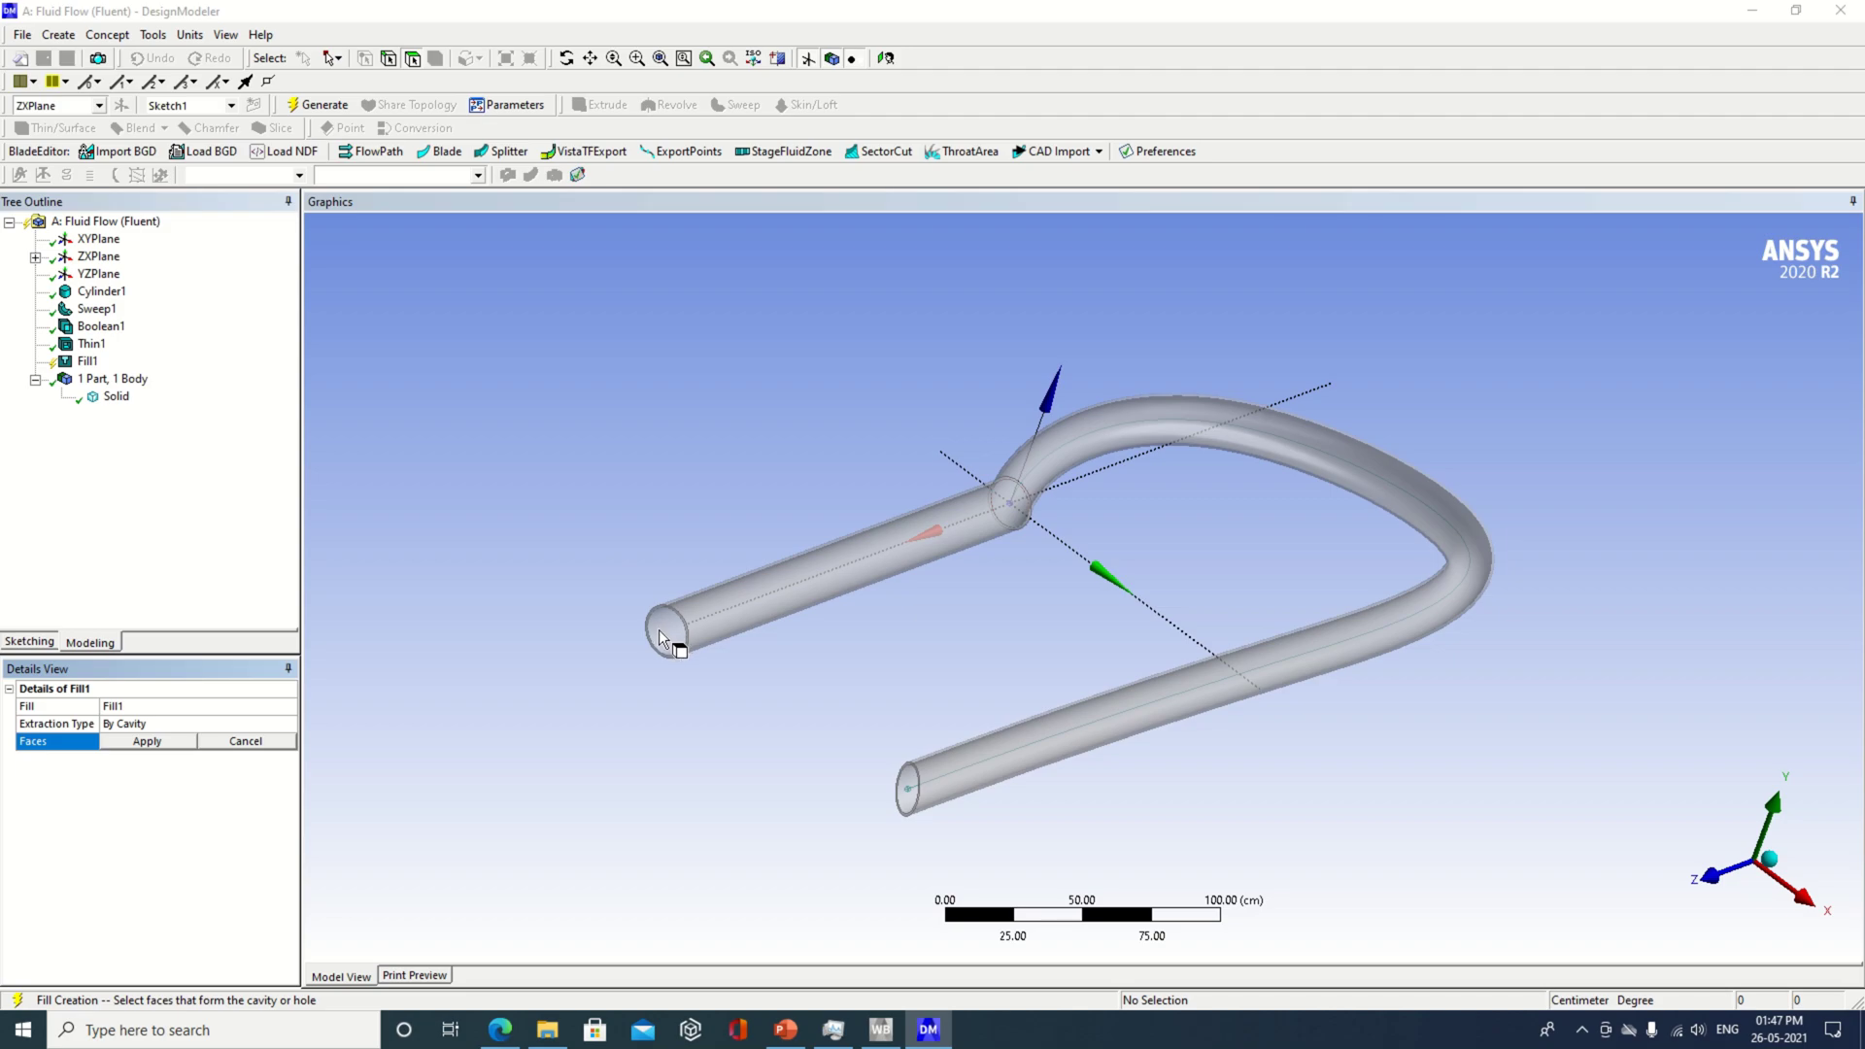
{"action": "left_click", "coordinate": [663, 639]}
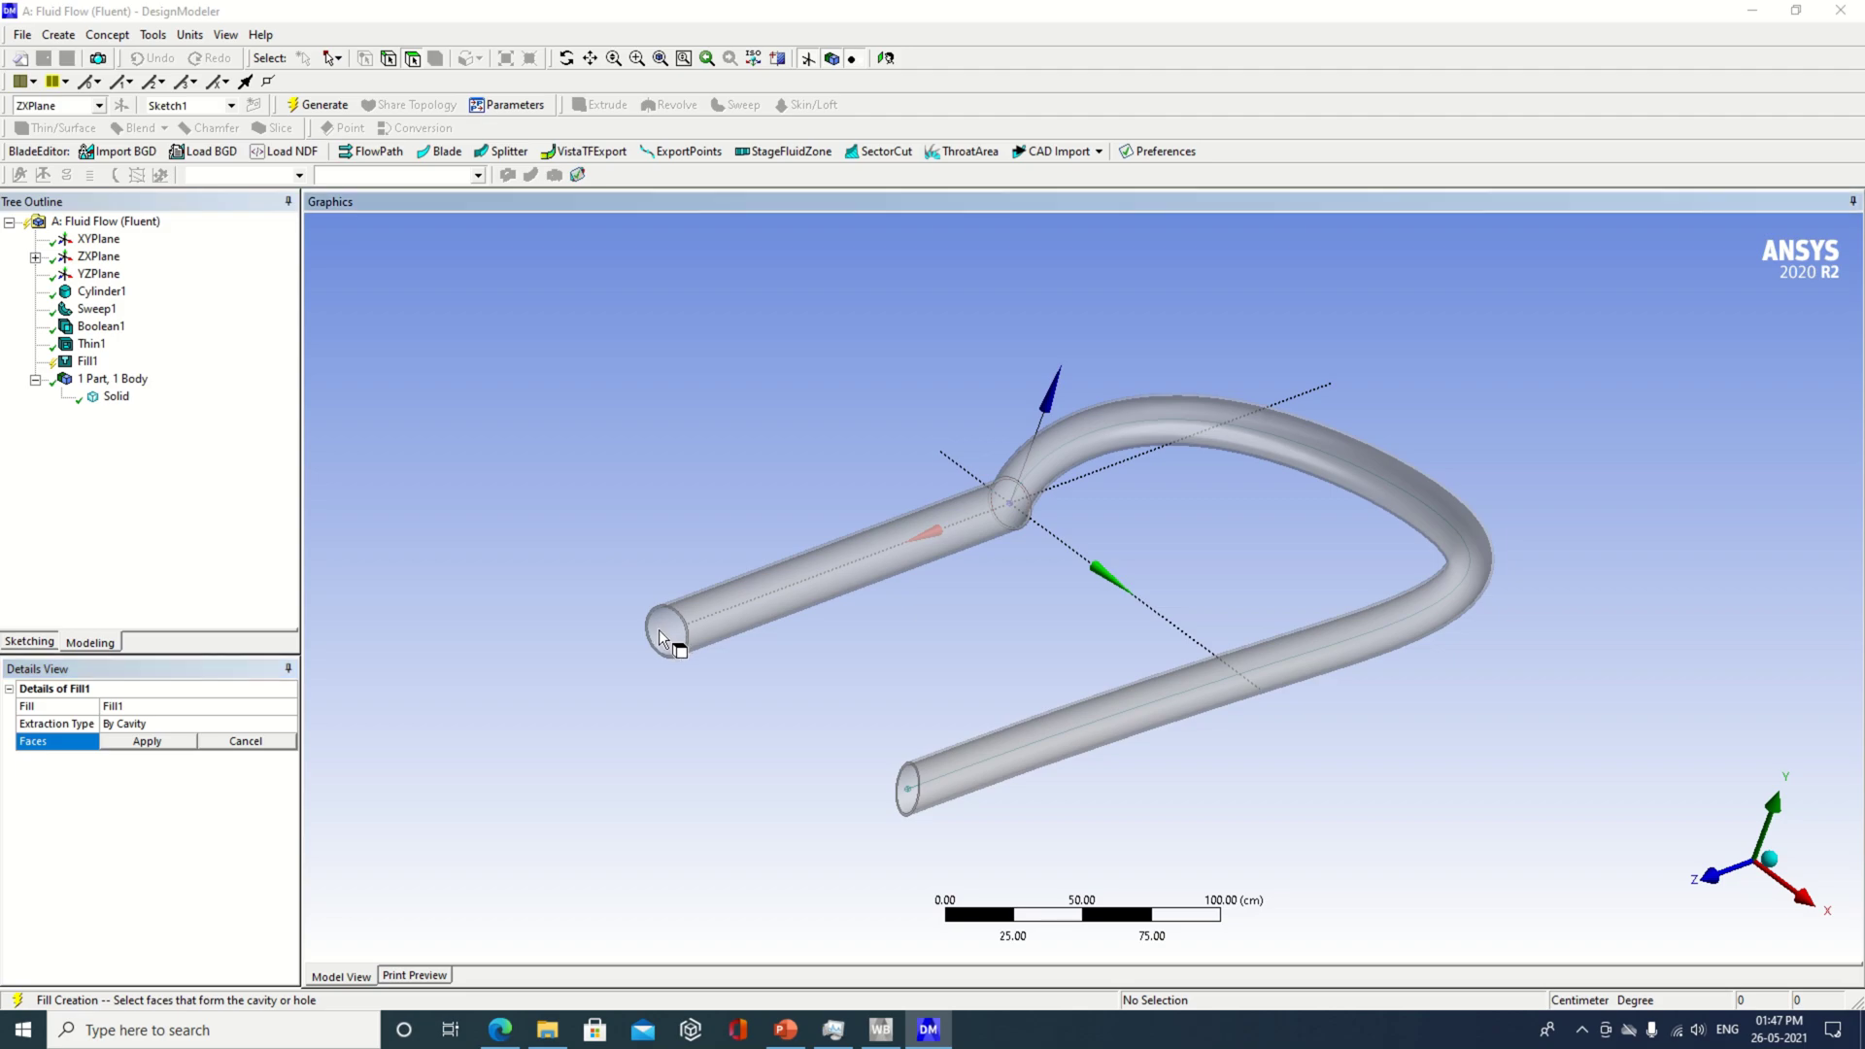
{"action": "left_click", "coordinate": [907, 783], "text": "ctrl"}
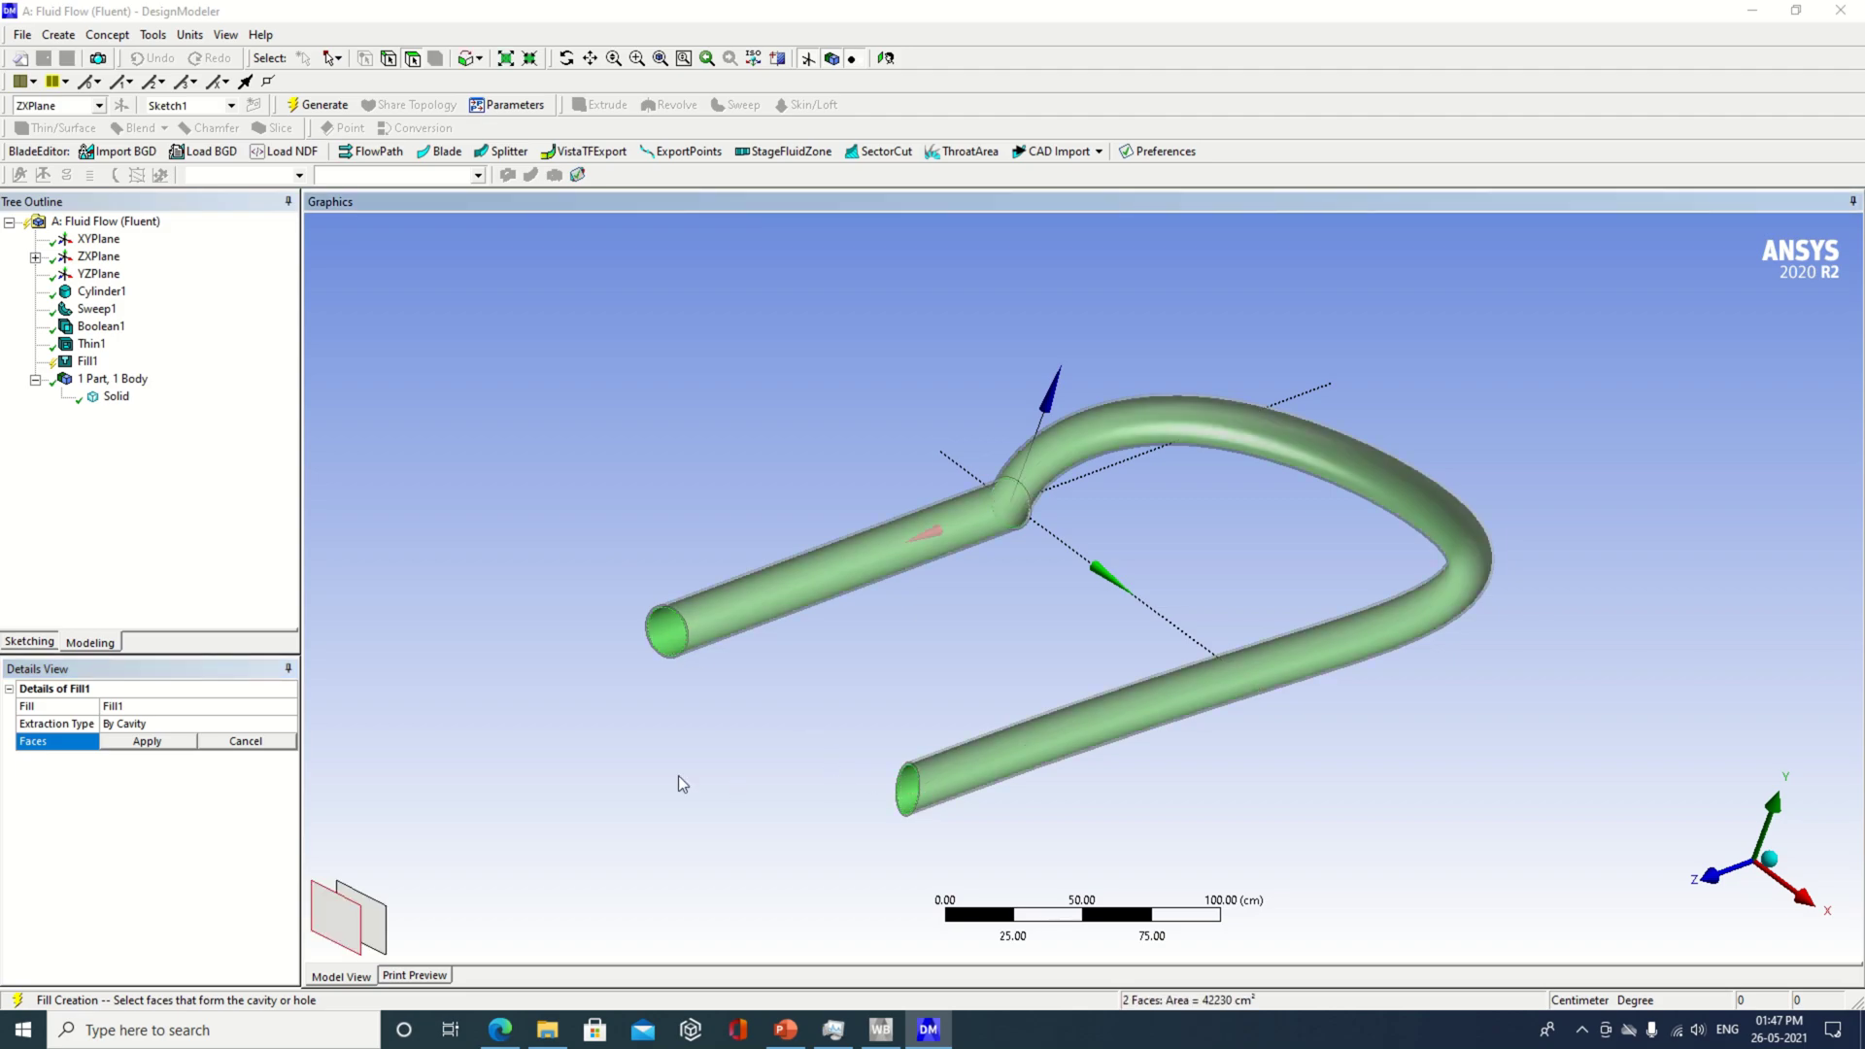
{"action": "left_click", "coordinate": [148, 741]}
{"action": "right_click", "coordinate": [170, 829]}
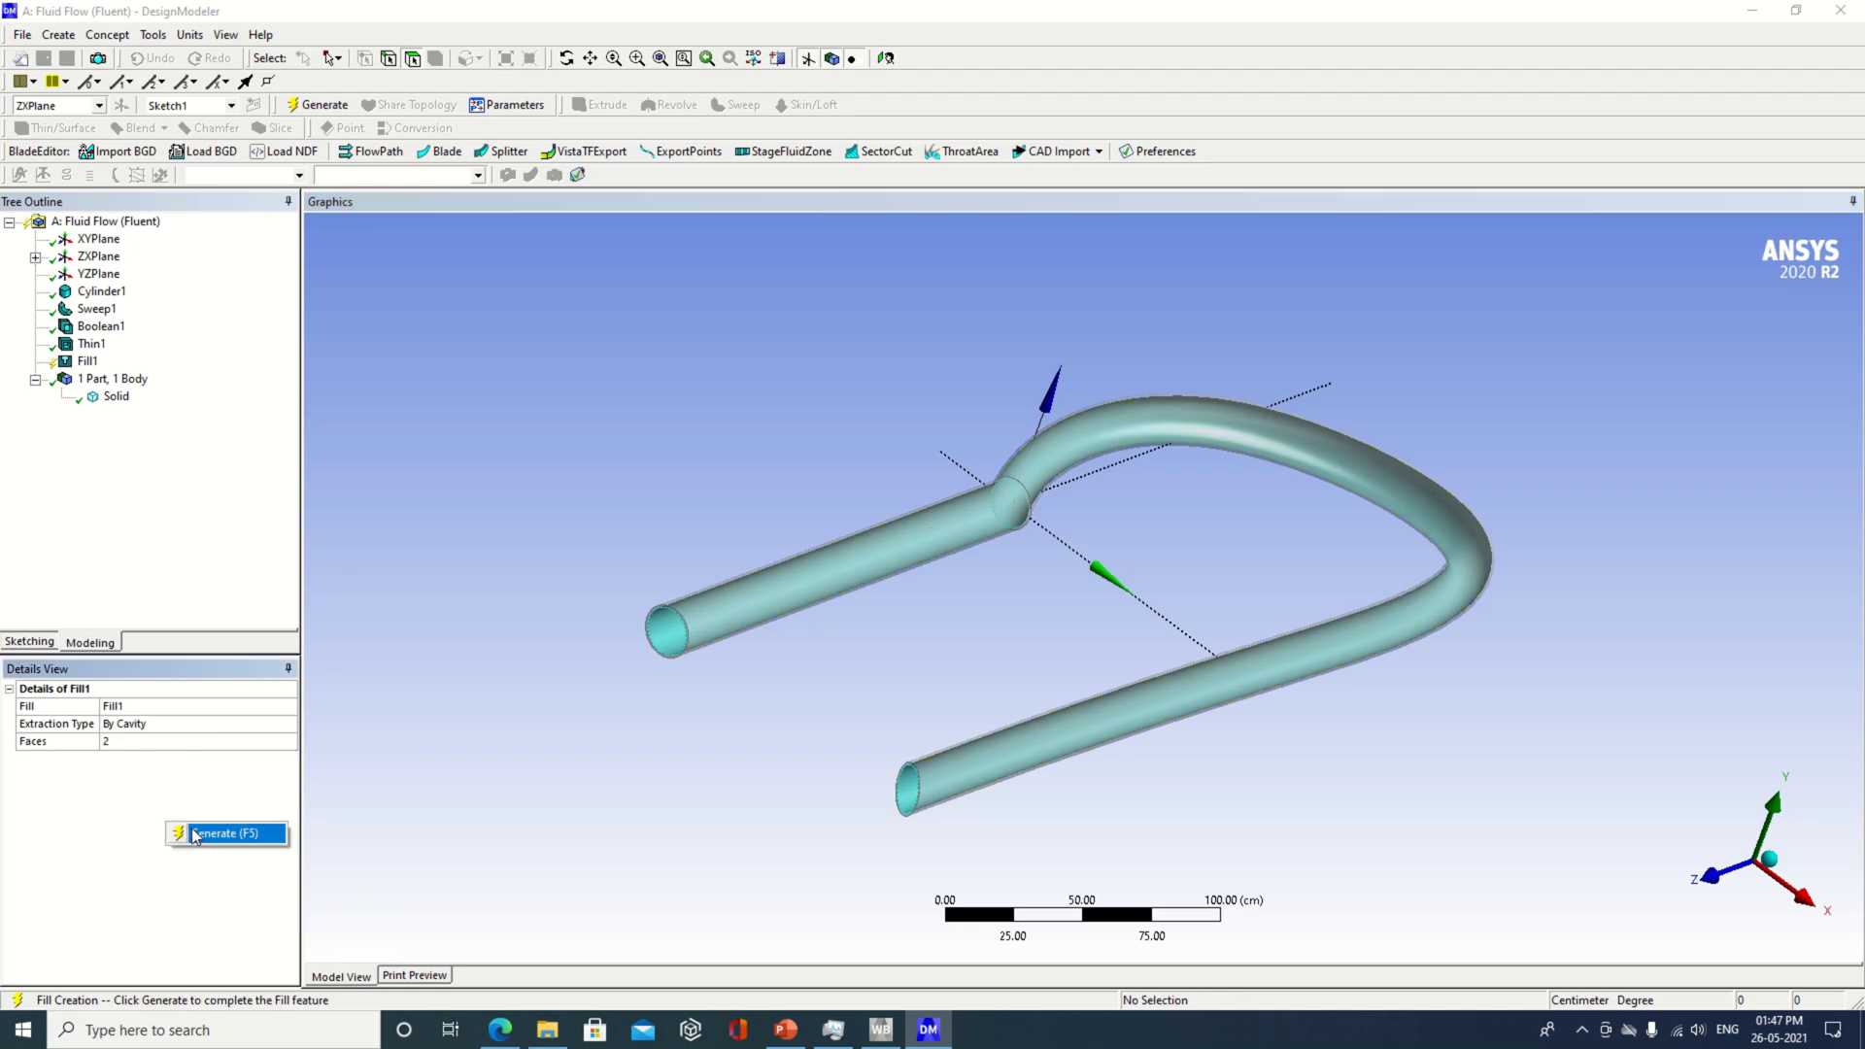
{"action": "left_click", "coordinate": [221, 834]}
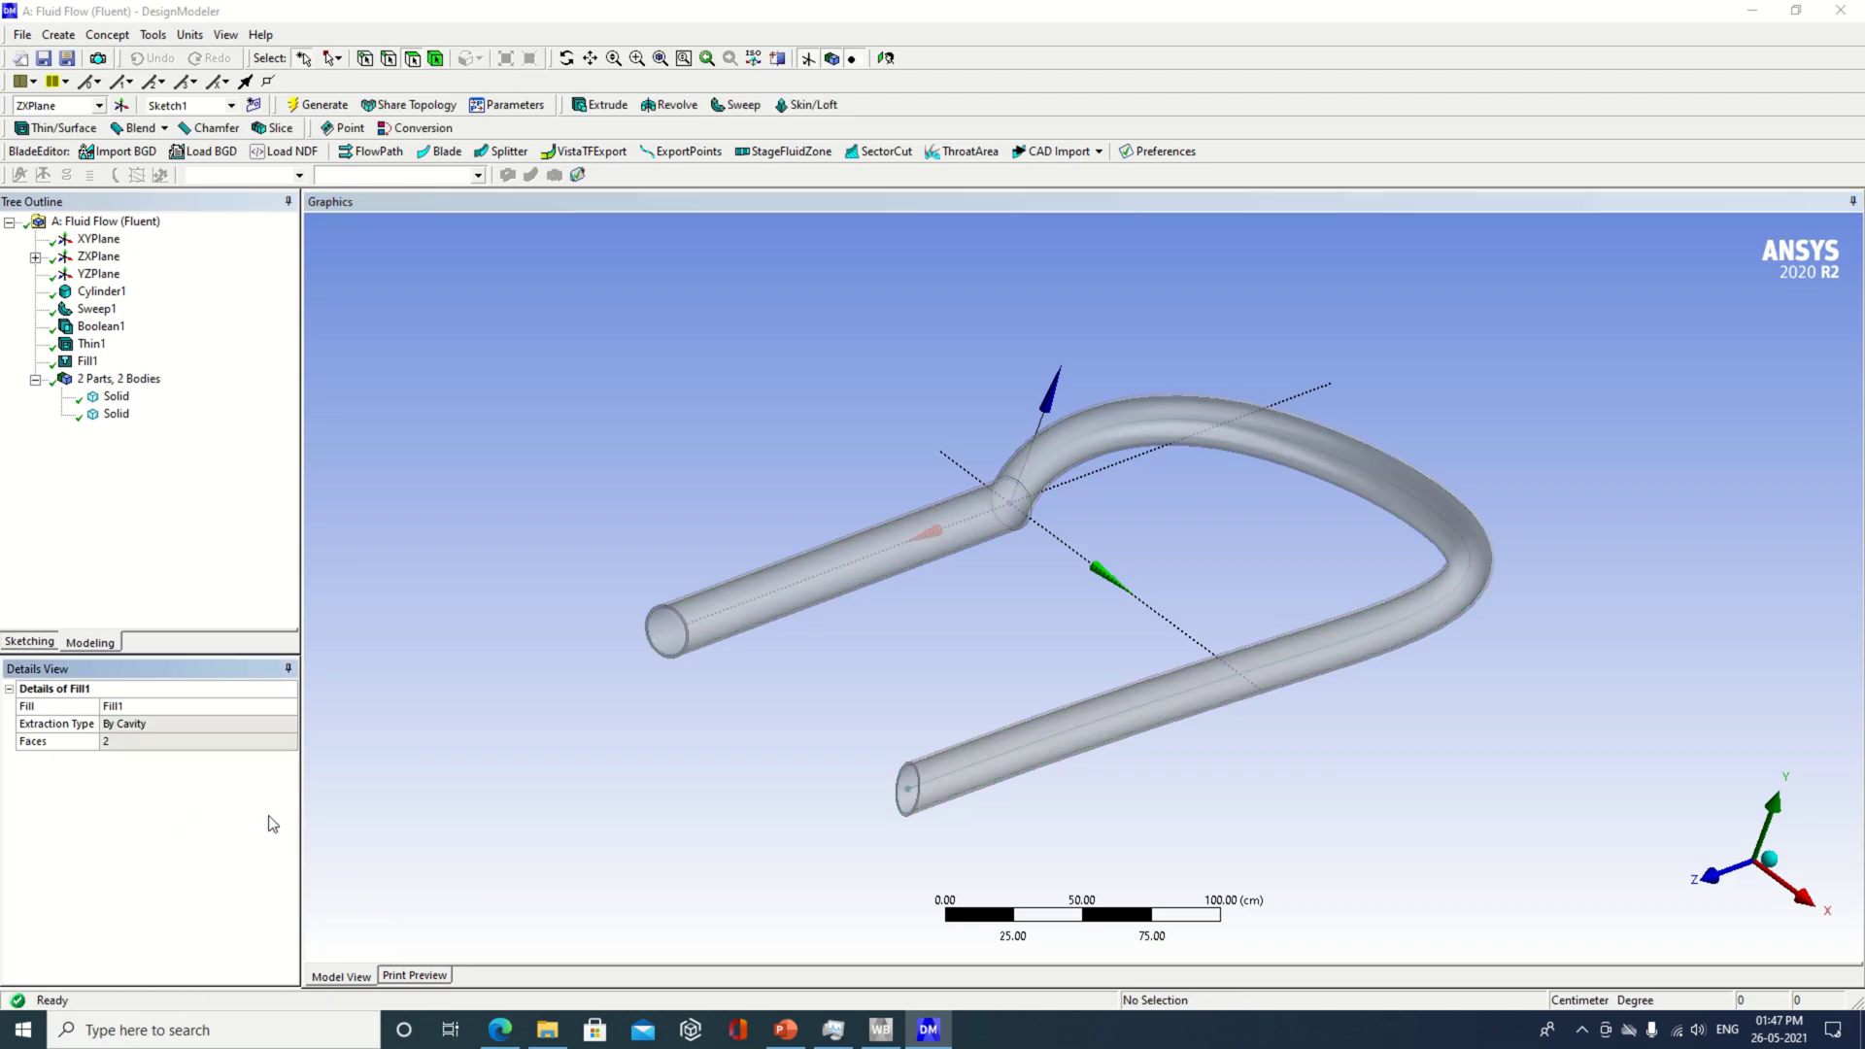
- Rename the body filling the pipe's cavity as Fluid and compare it with the pipe-wall body
{"action": "left_click", "coordinate": [114, 397]}
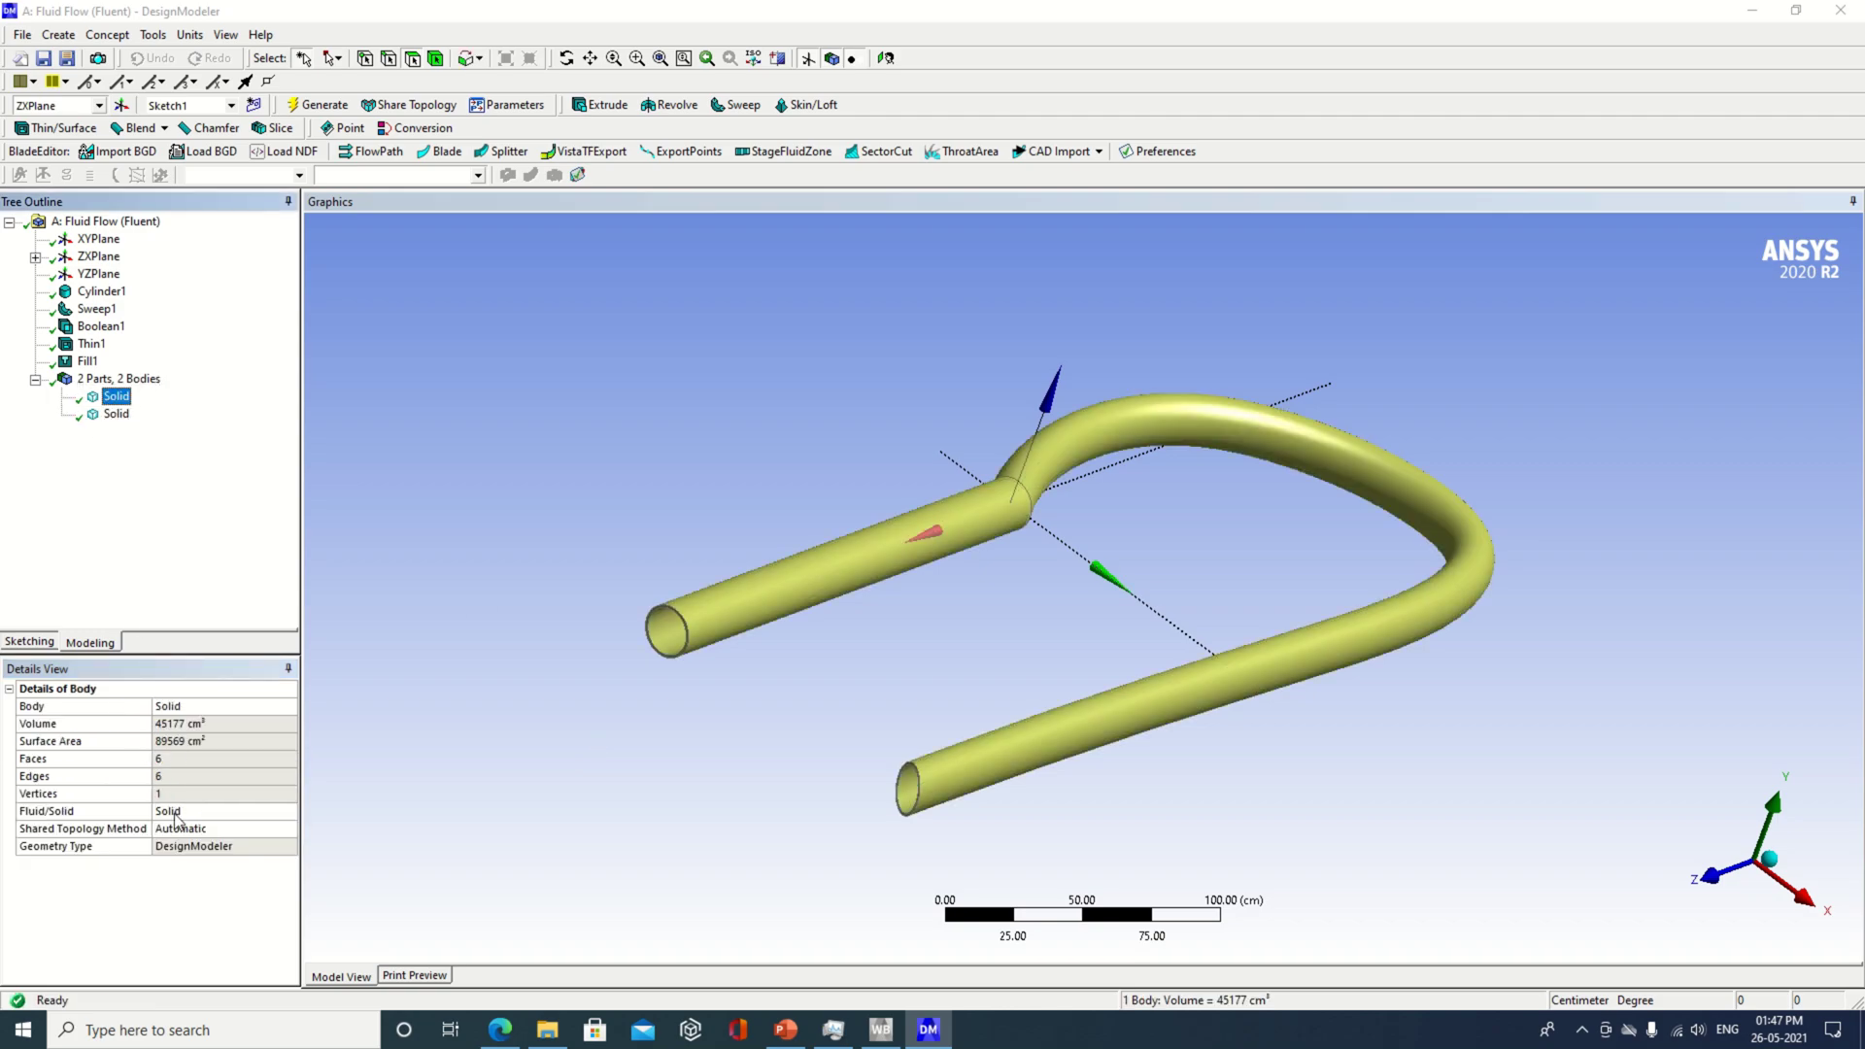
{"action": "left_click", "coordinate": [115, 414]}
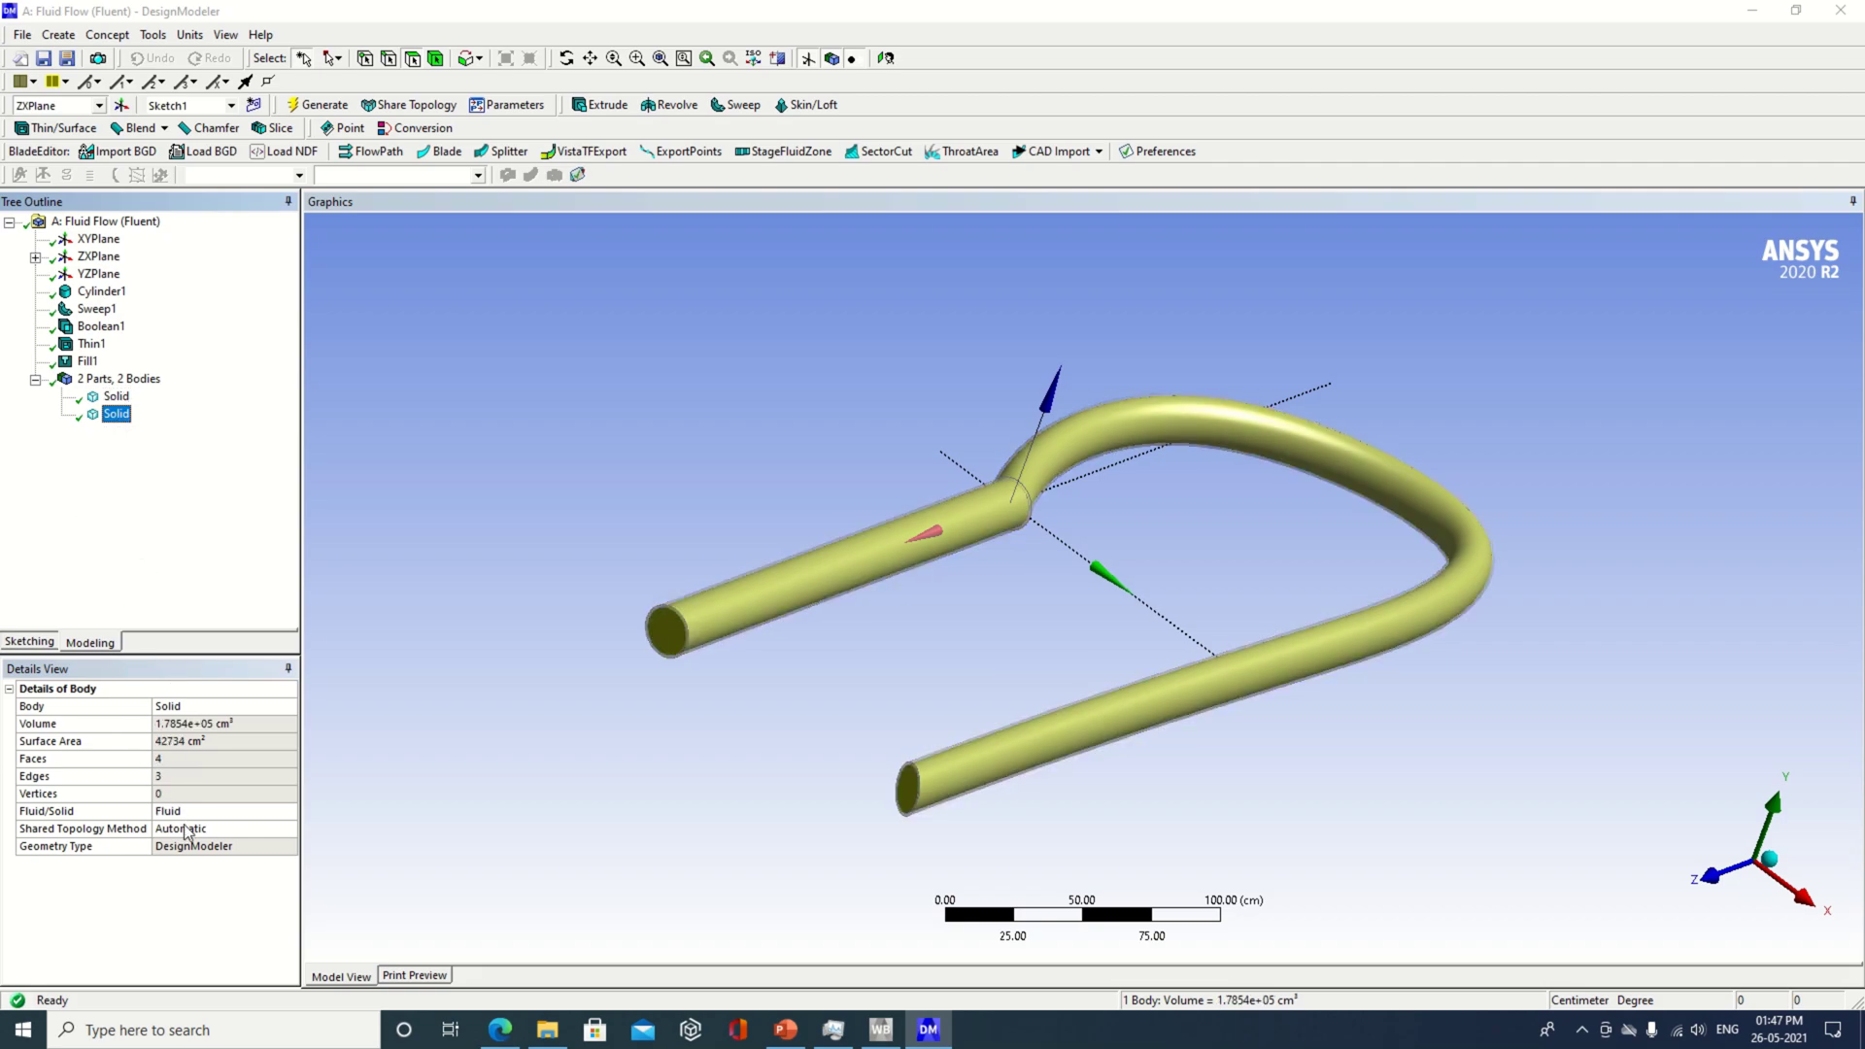
{"action": "right_click", "coordinate": [122, 414]}
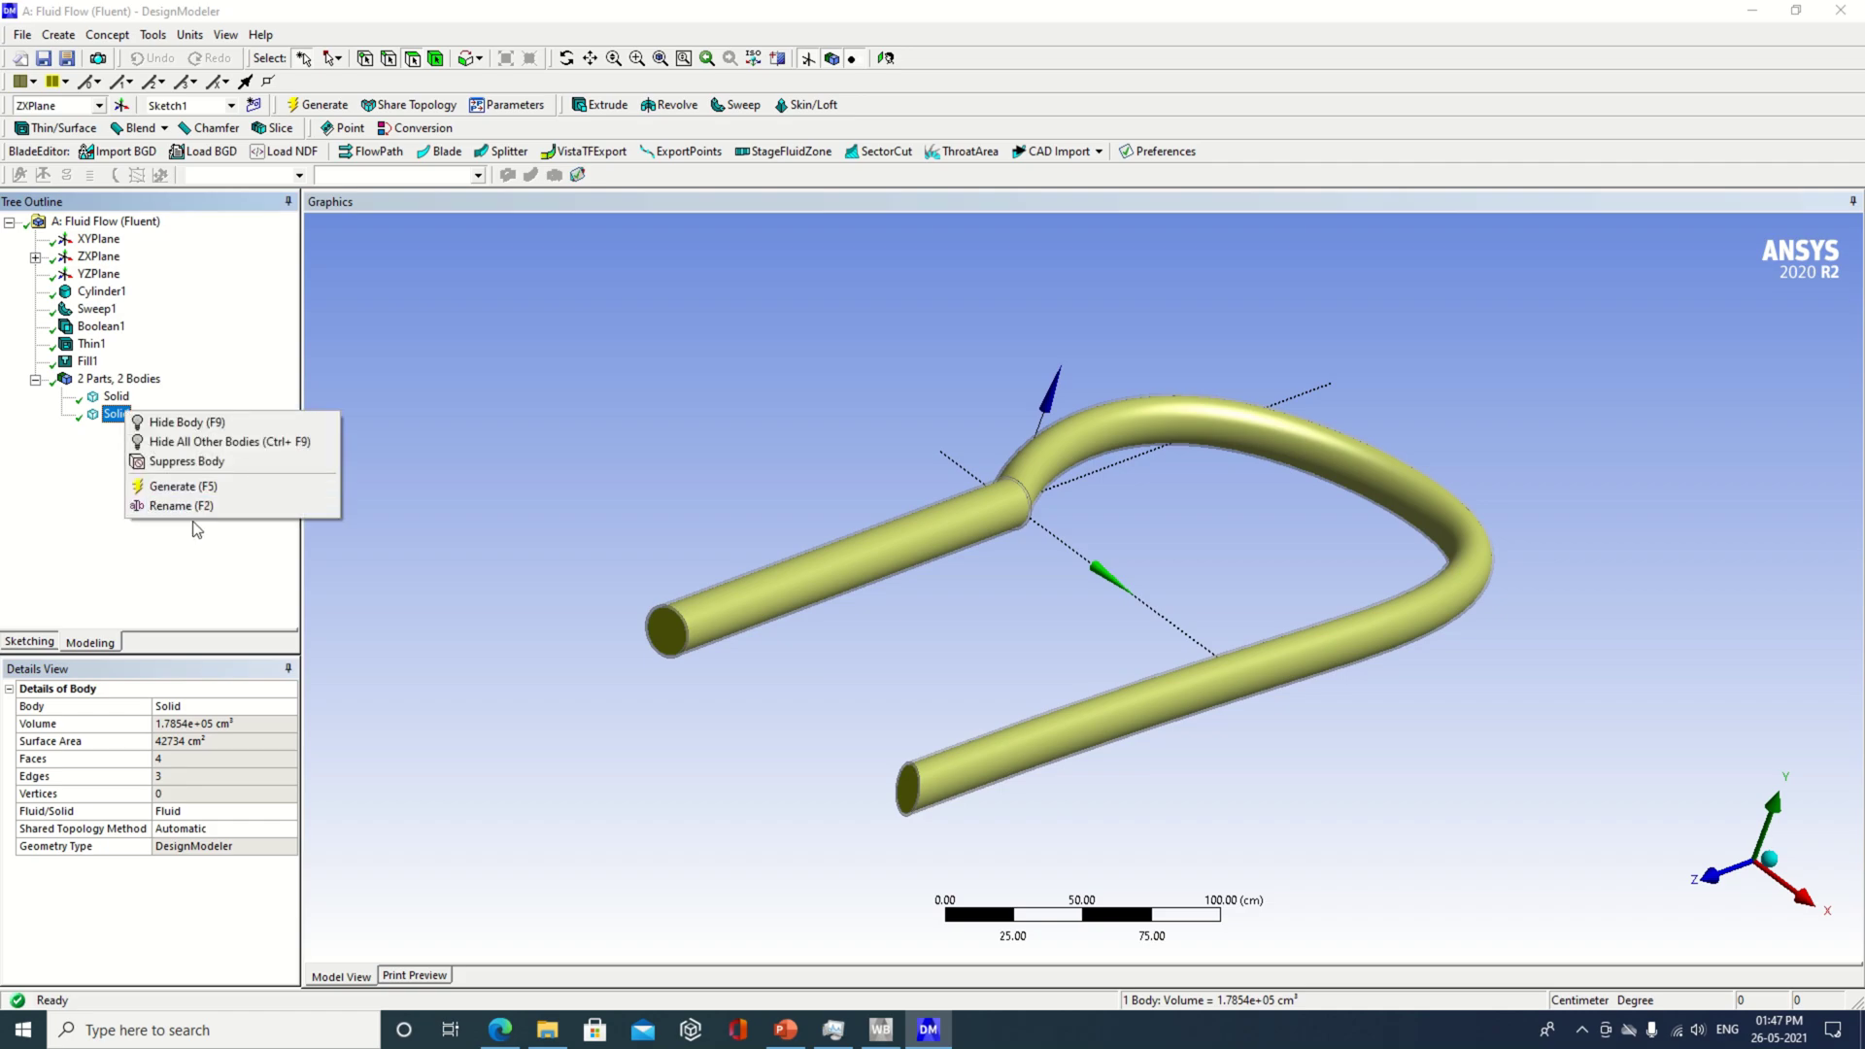
{"action": "left_click", "coordinate": [198, 506]}
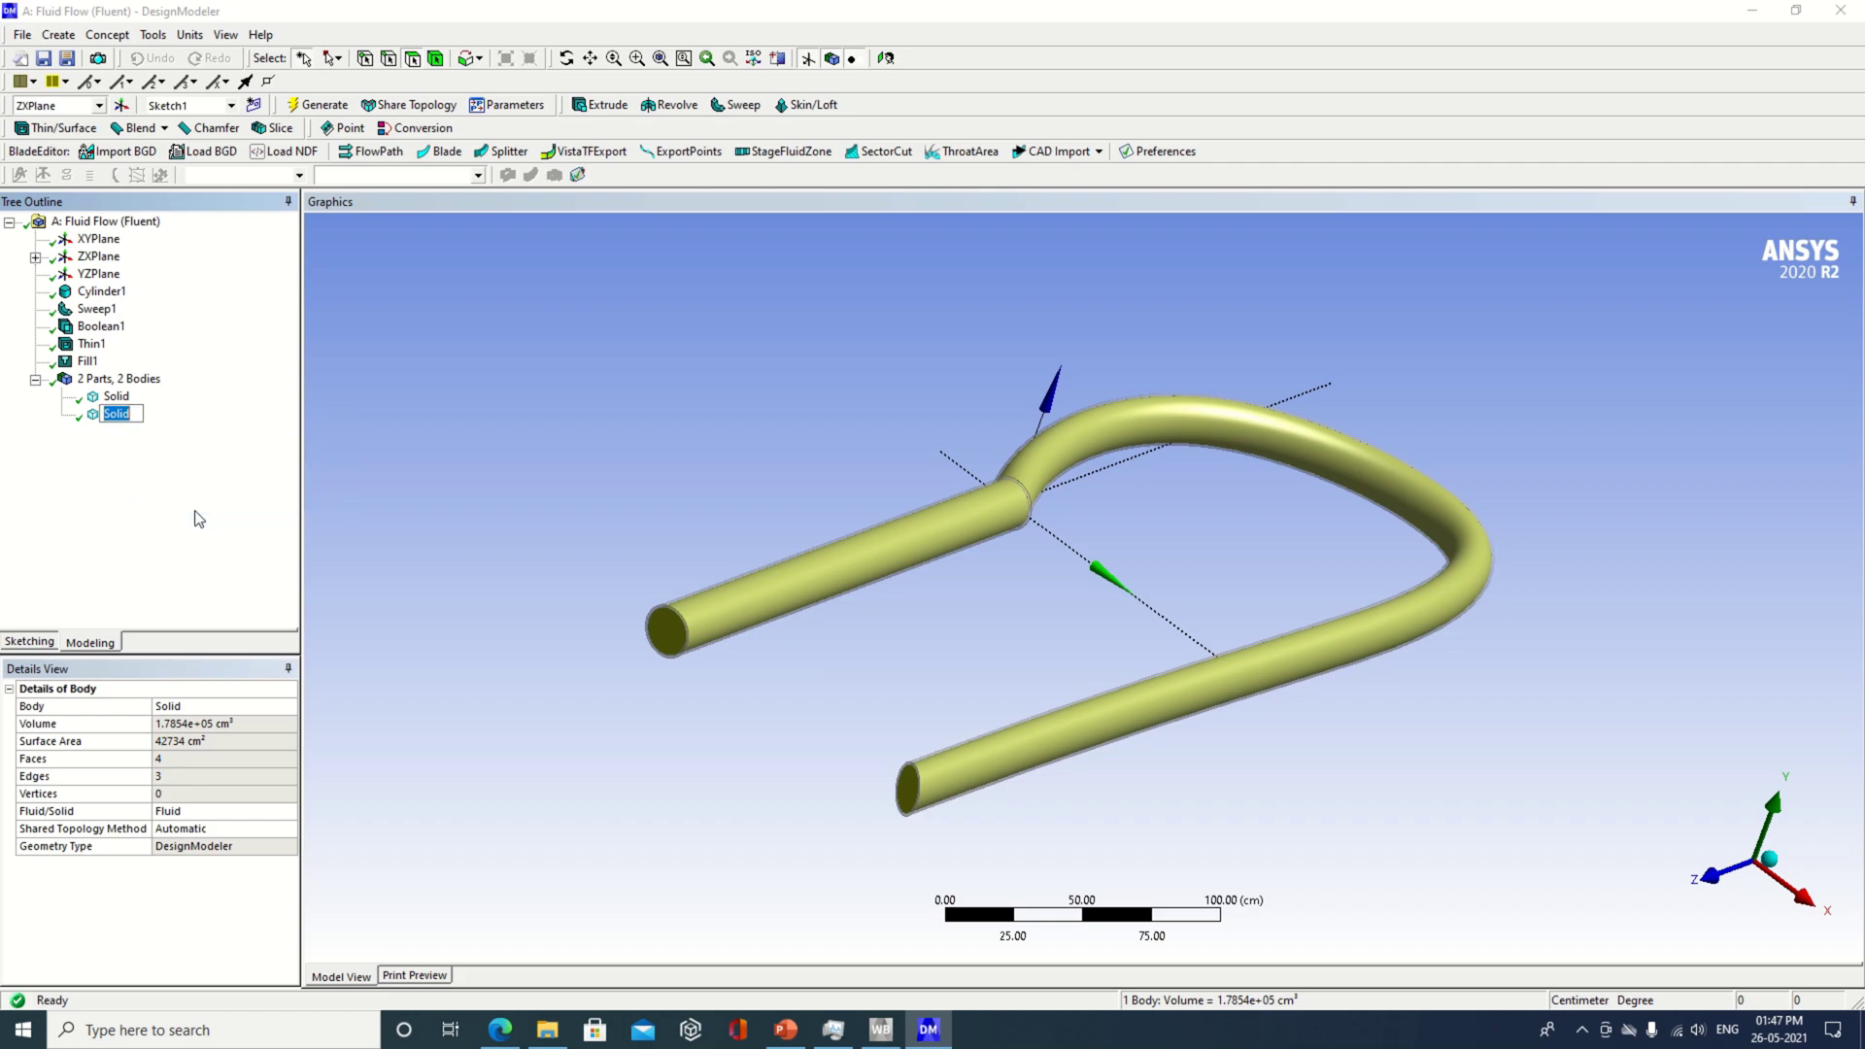
{"action": "type", "text": "Fluid"}
{"action": "key", "text": "Return"}
{"action": "left_click", "coordinate": [114, 396]}
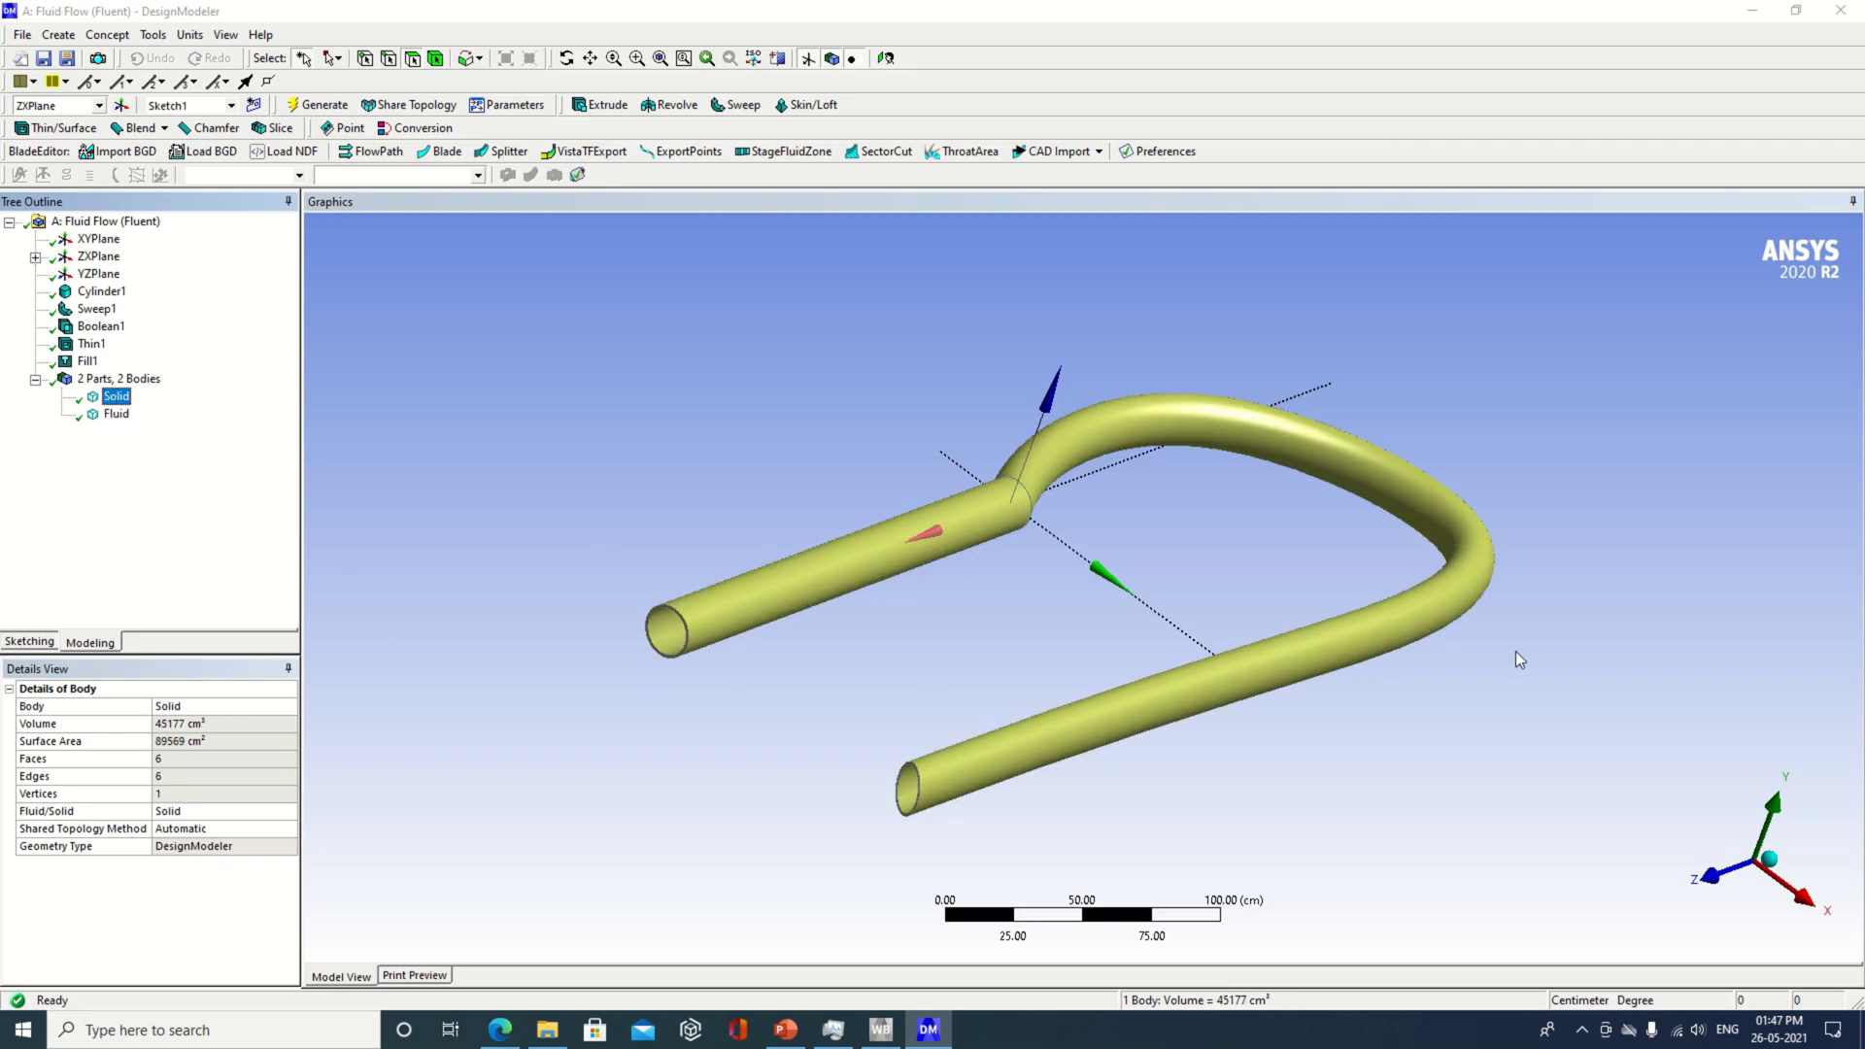
{"action": "left_click", "coordinate": [115, 414]}
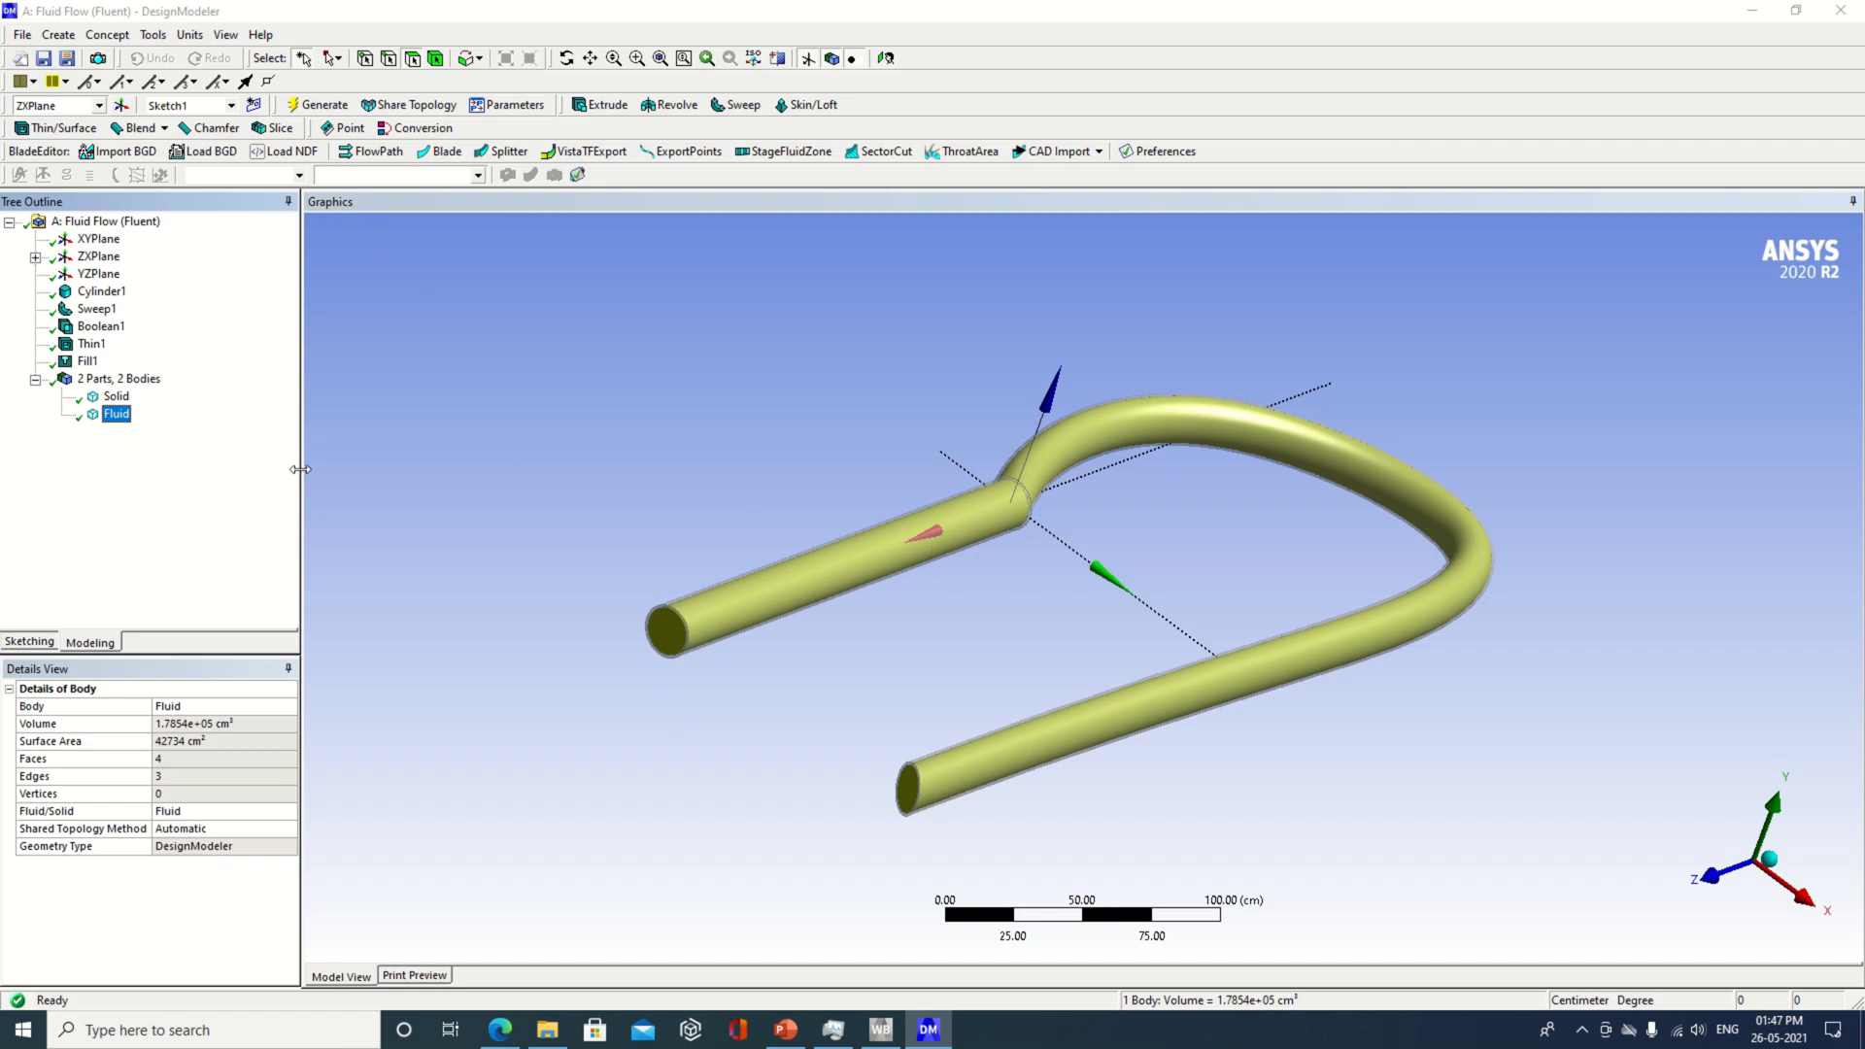
- Start saving the project and browse to the Second Year folder inside Ansys Work on the D: drive
{"action": "left_click", "coordinate": [43, 58]}
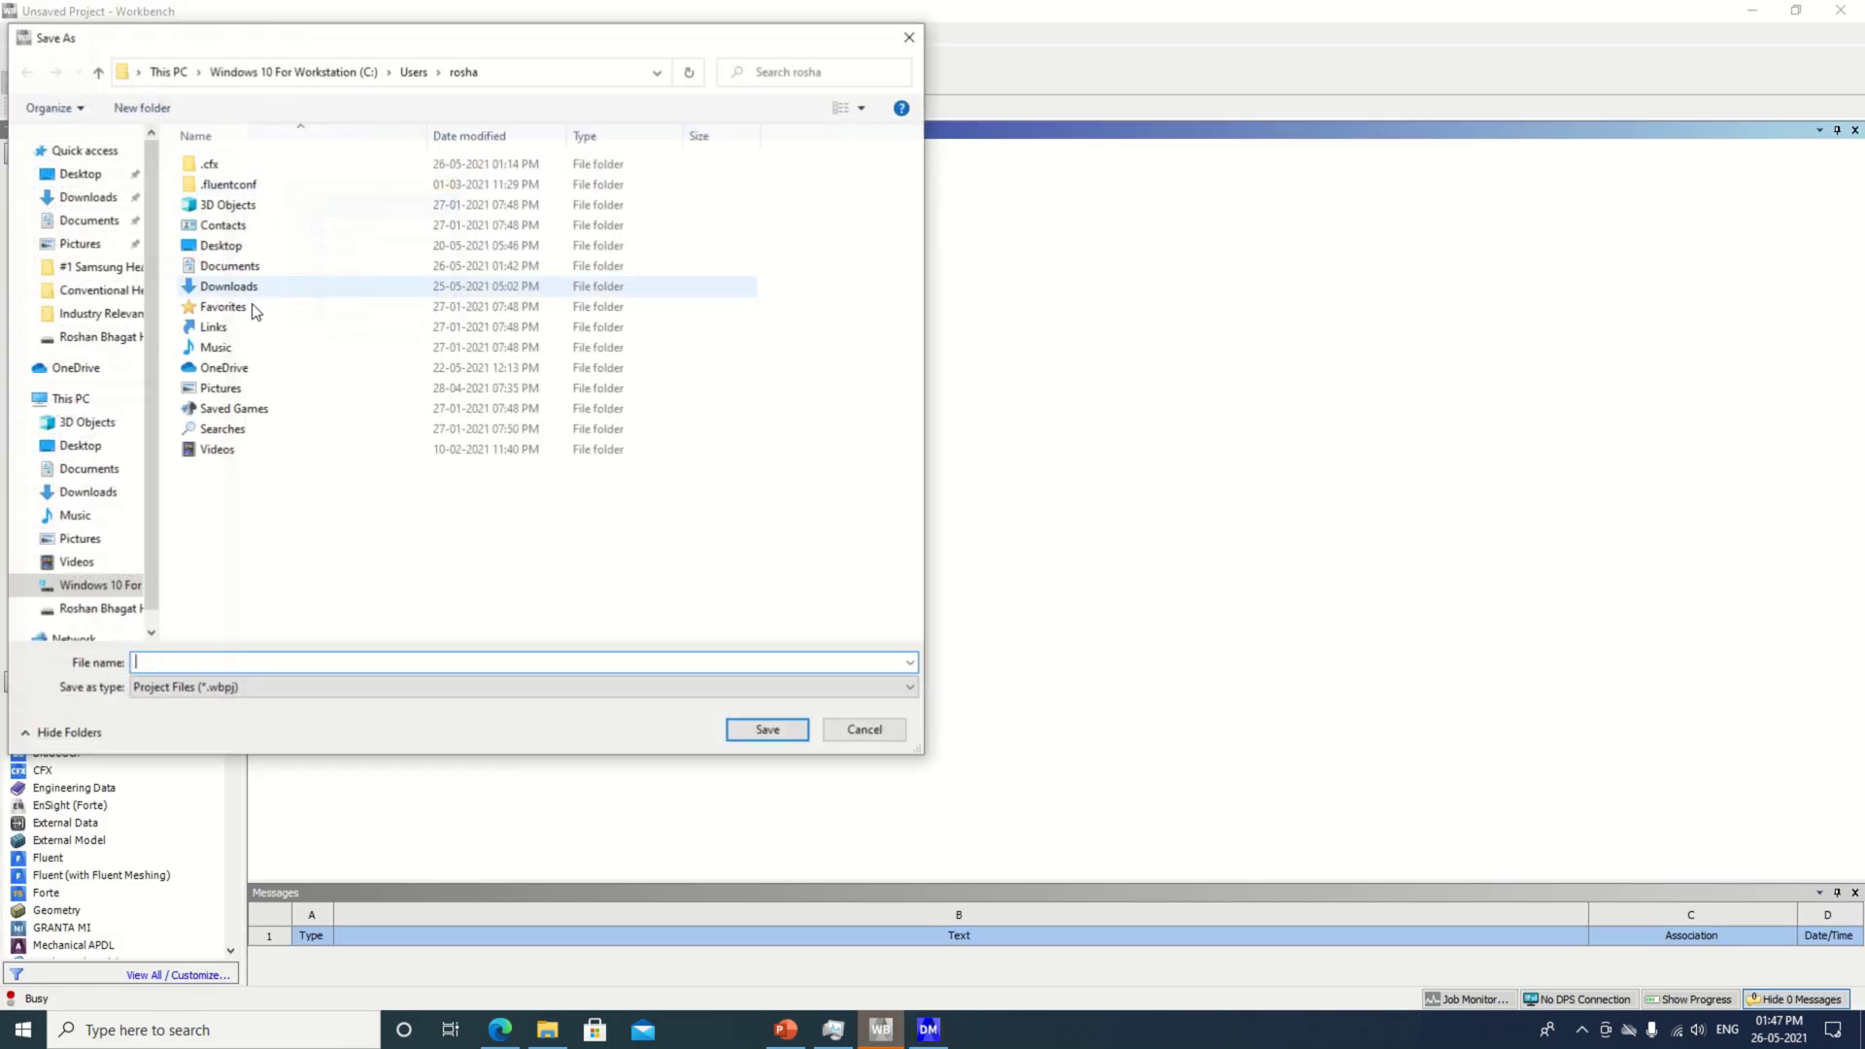
{"action": "left_click", "coordinate": [70, 399]}
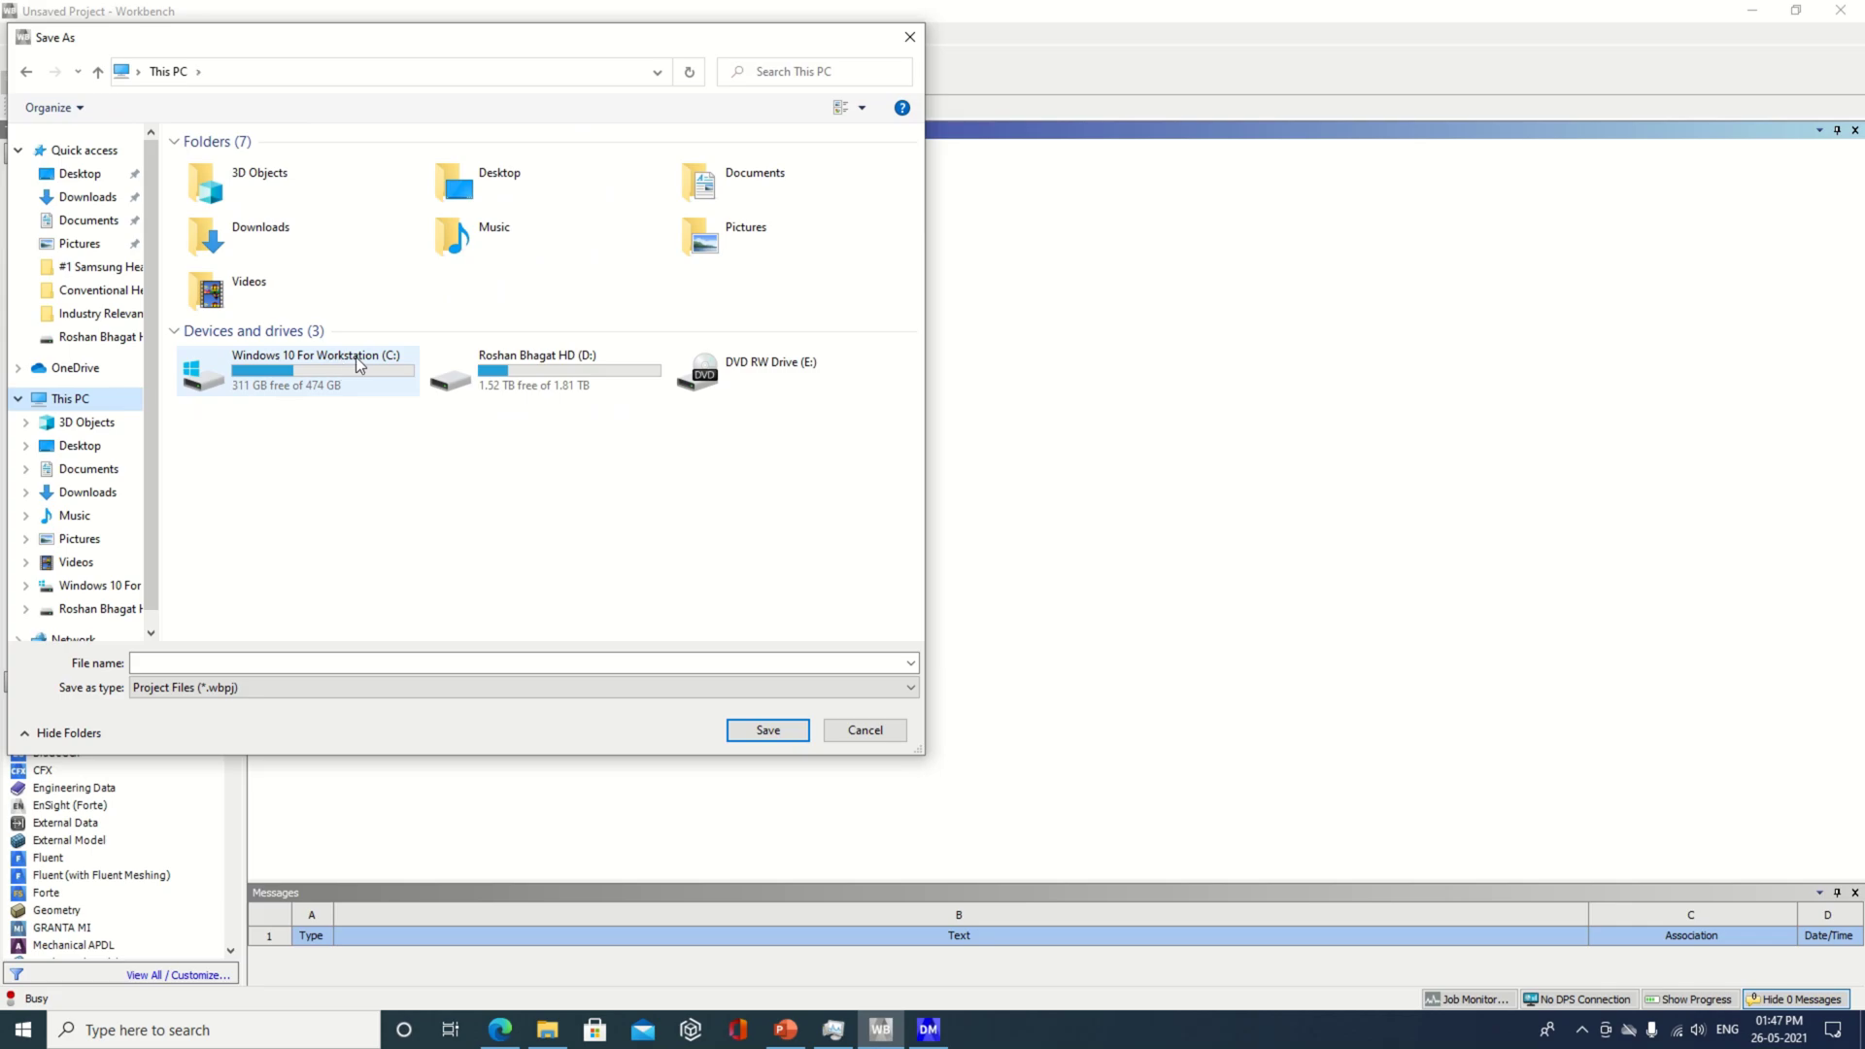
{"action": "double_click", "coordinate": [481, 379]}
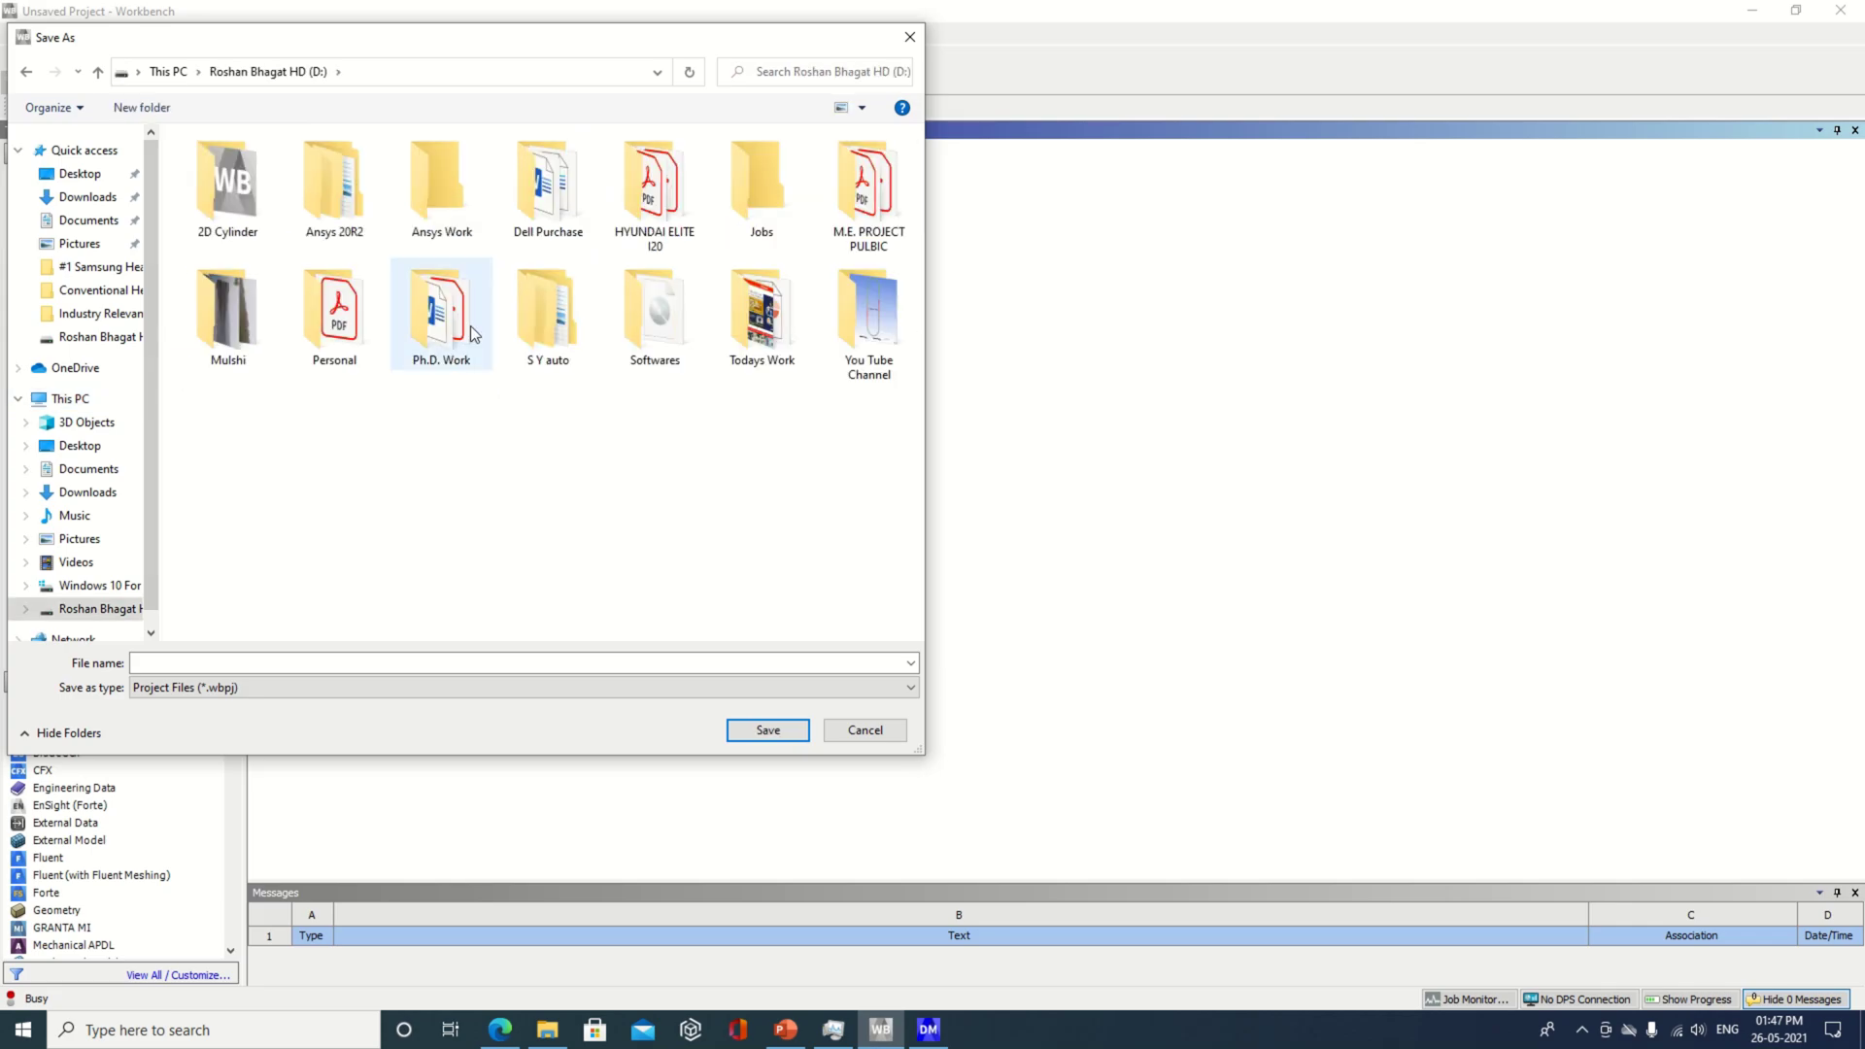
{"action": "double_click", "coordinate": [448, 200]}
{"action": "right_click", "coordinate": [793, 470]}
{"action": "left_click", "coordinate": [305, 634]}
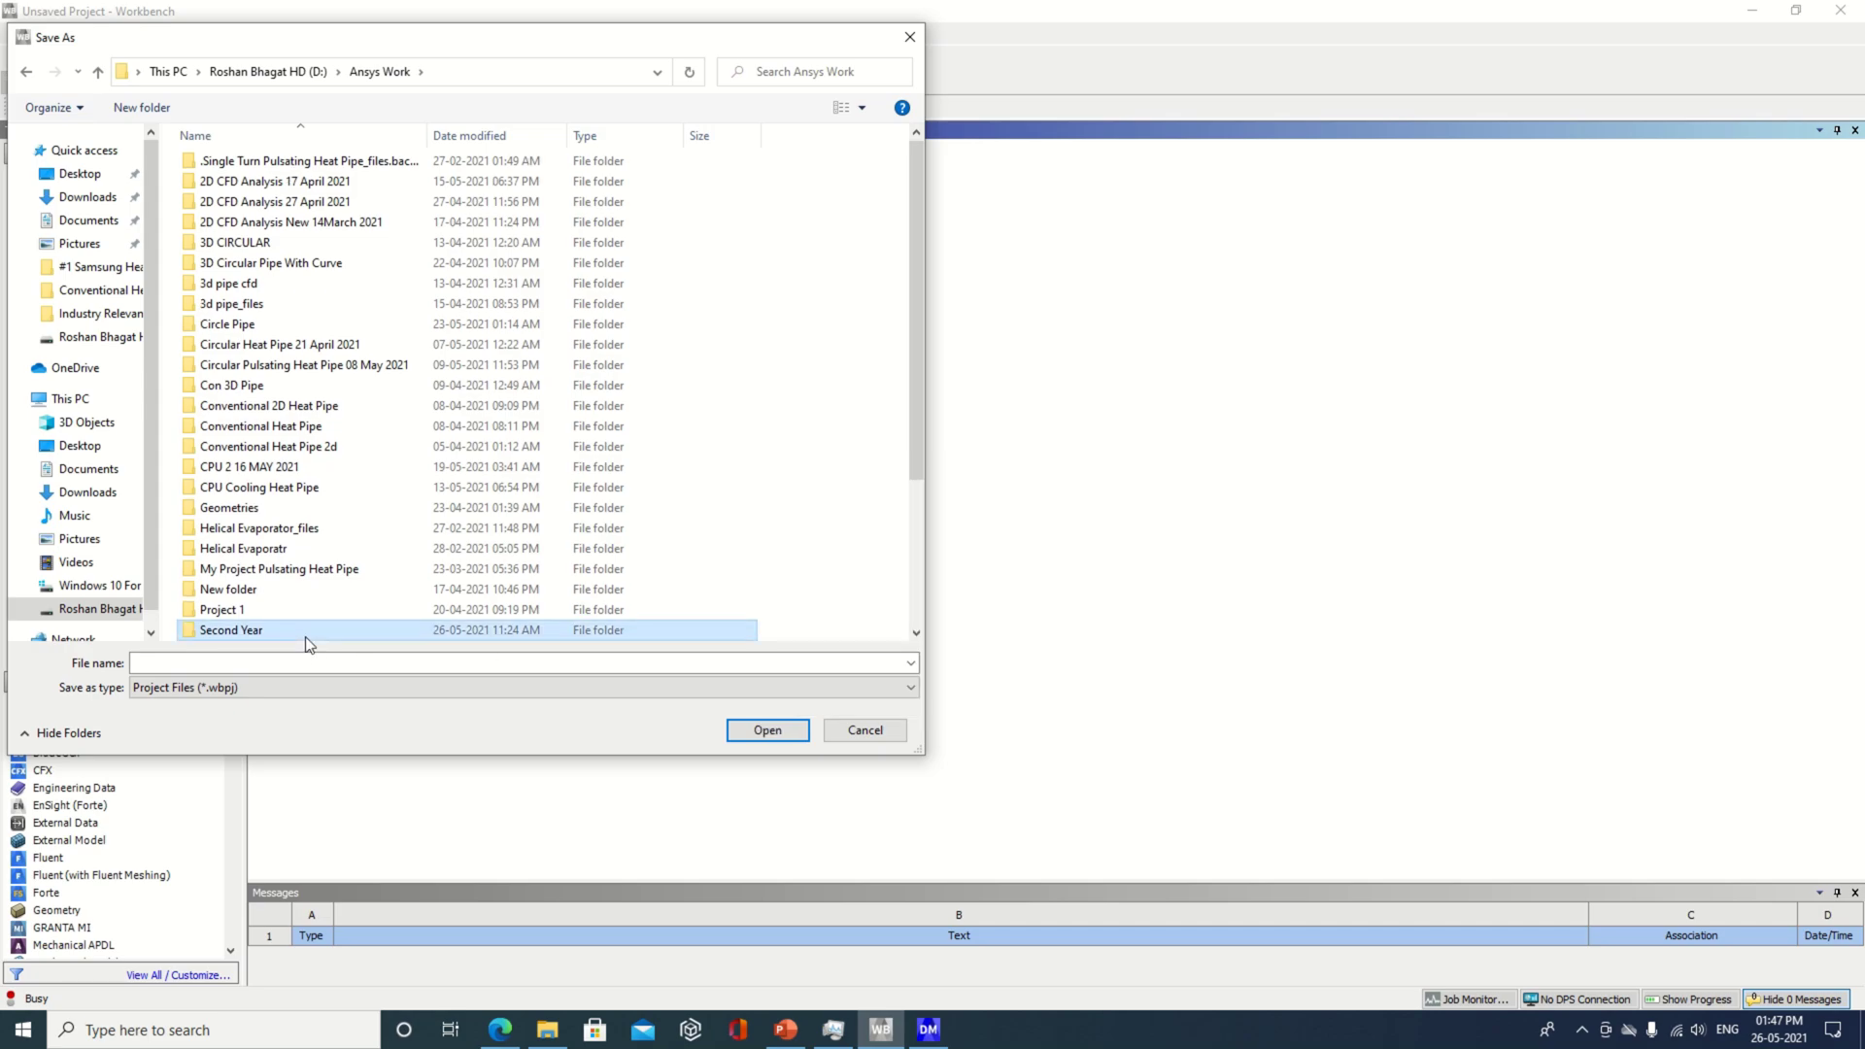
{"action": "double_click", "coordinate": [305, 634]}
- Create a new folder named "3d pipe curved" inside Second Year for the project
{"action": "right_click", "coordinate": [494, 360]}
{"action": "mouse_move", "coordinate": [660, 567]}
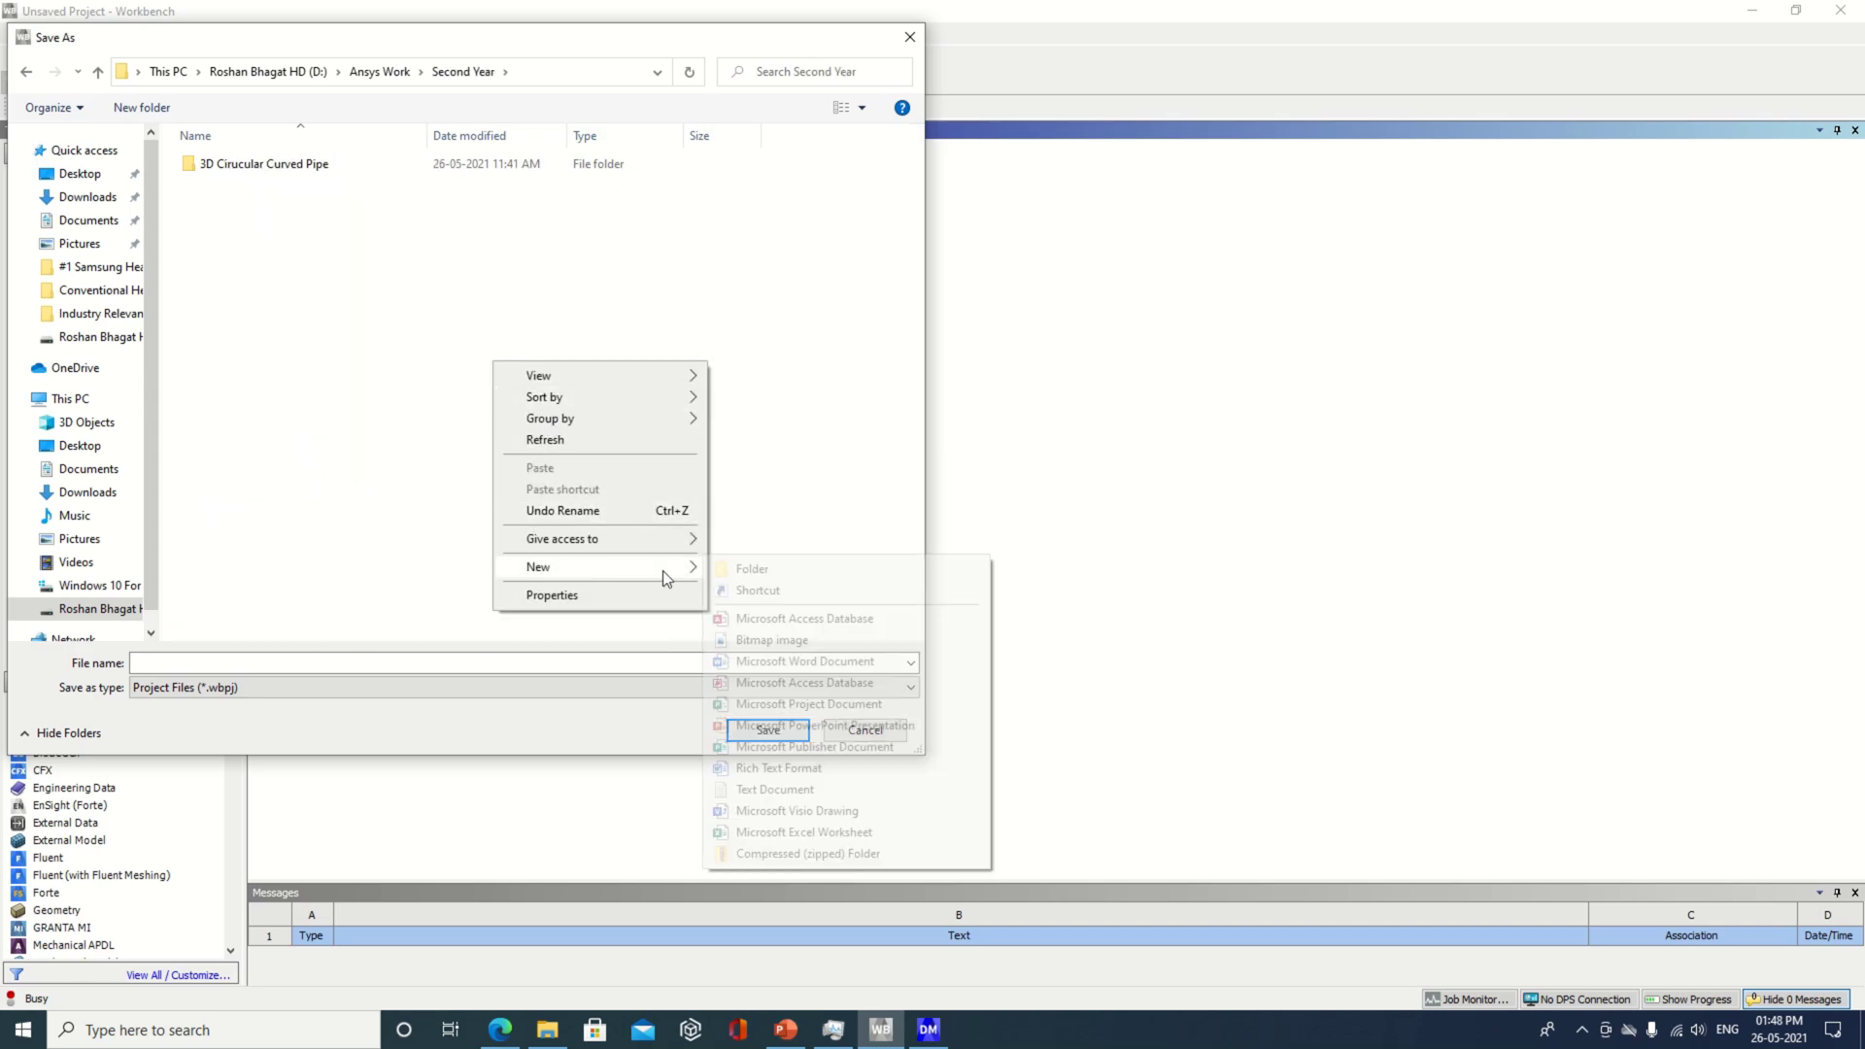
{"action": "left_click", "coordinate": [754, 569]}
{"action": "type", "text": "3d"}
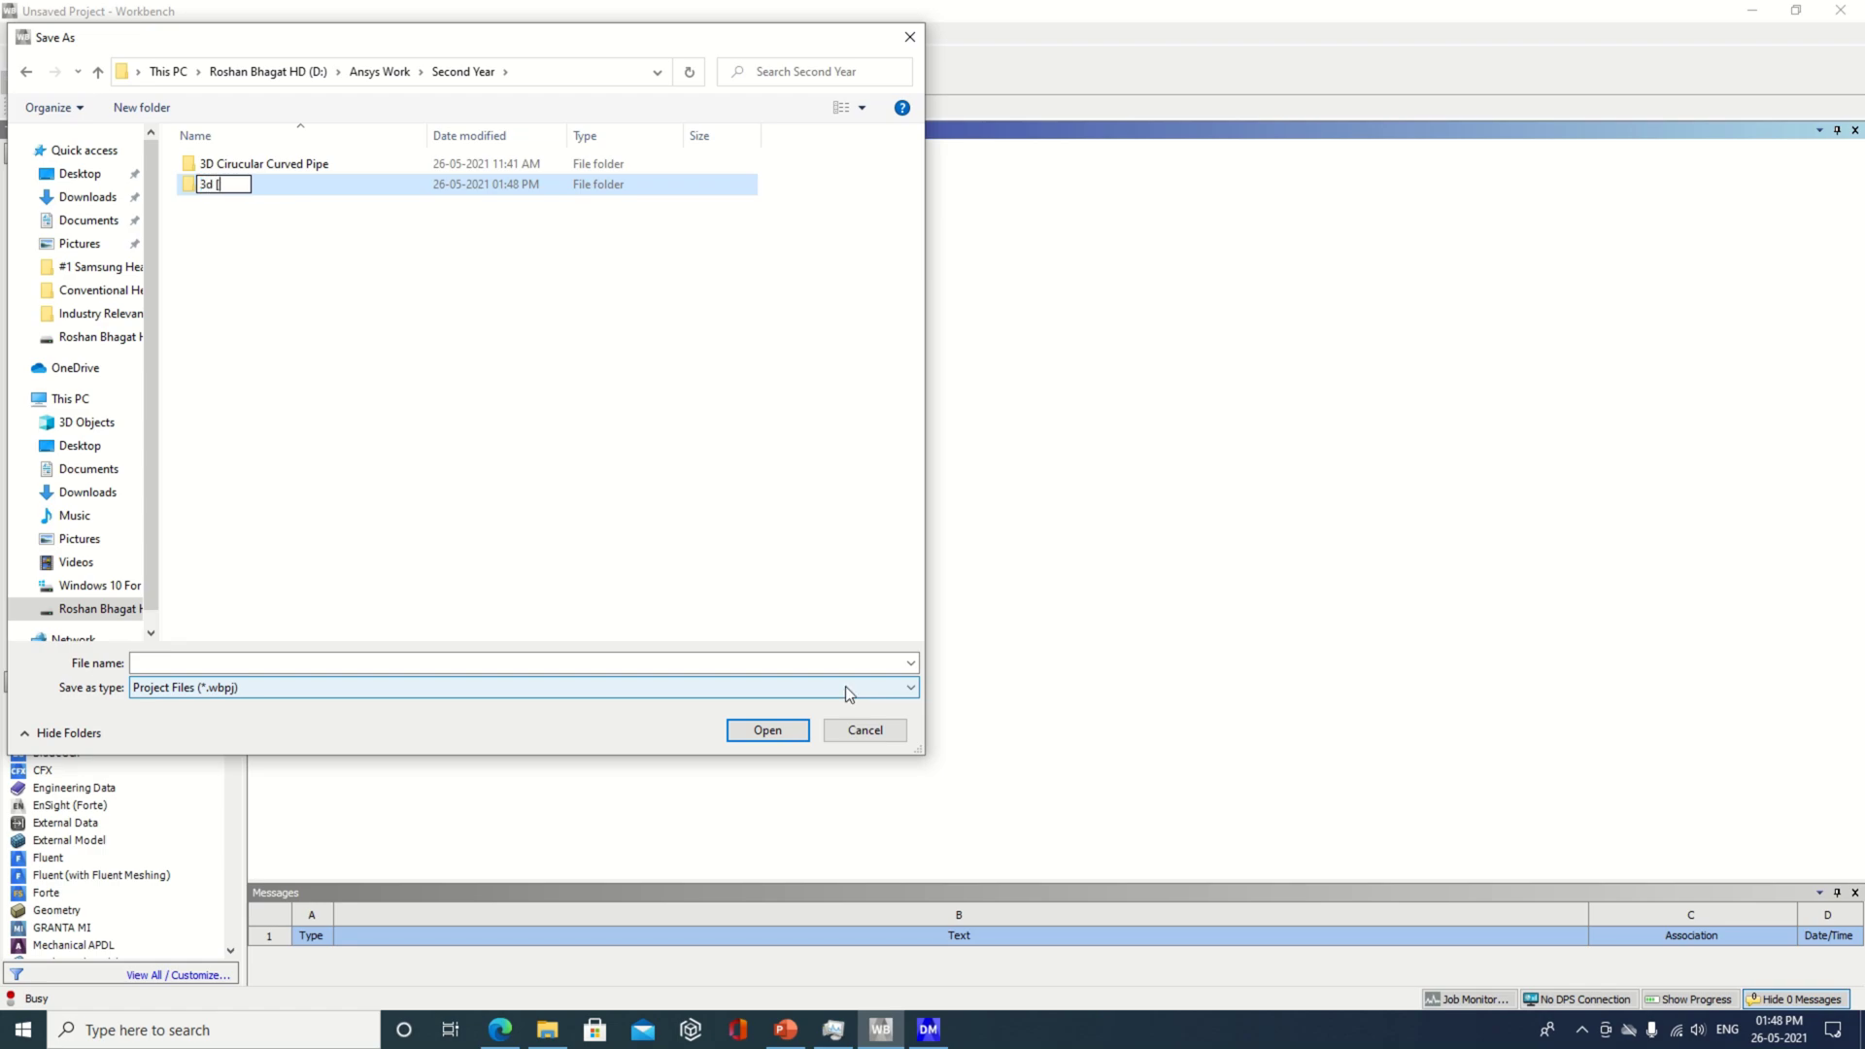
{"action": "type", "text": " pipe curved"}
{"action": "key", "text": "Return"}
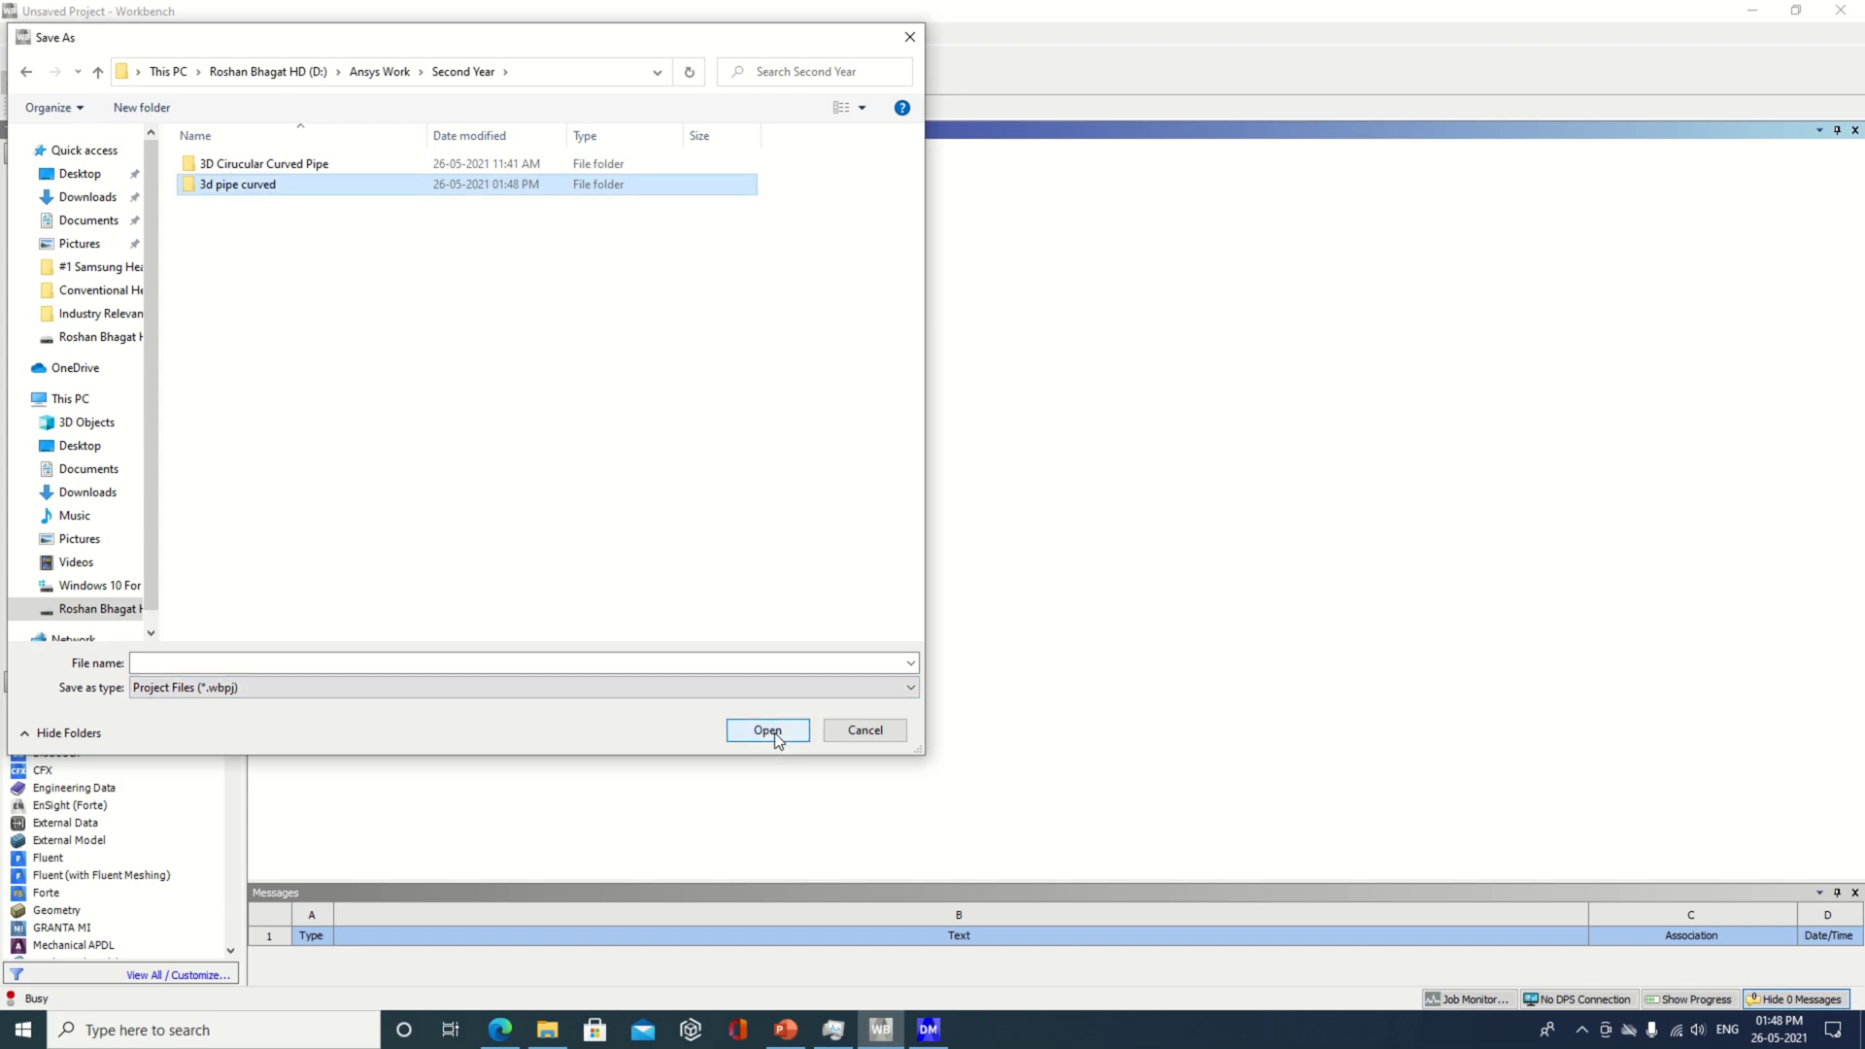
- Save the project as "3d pipe curved" inside the new 3d pipe curved folder
{"action": "left_click", "coordinate": [776, 737]}
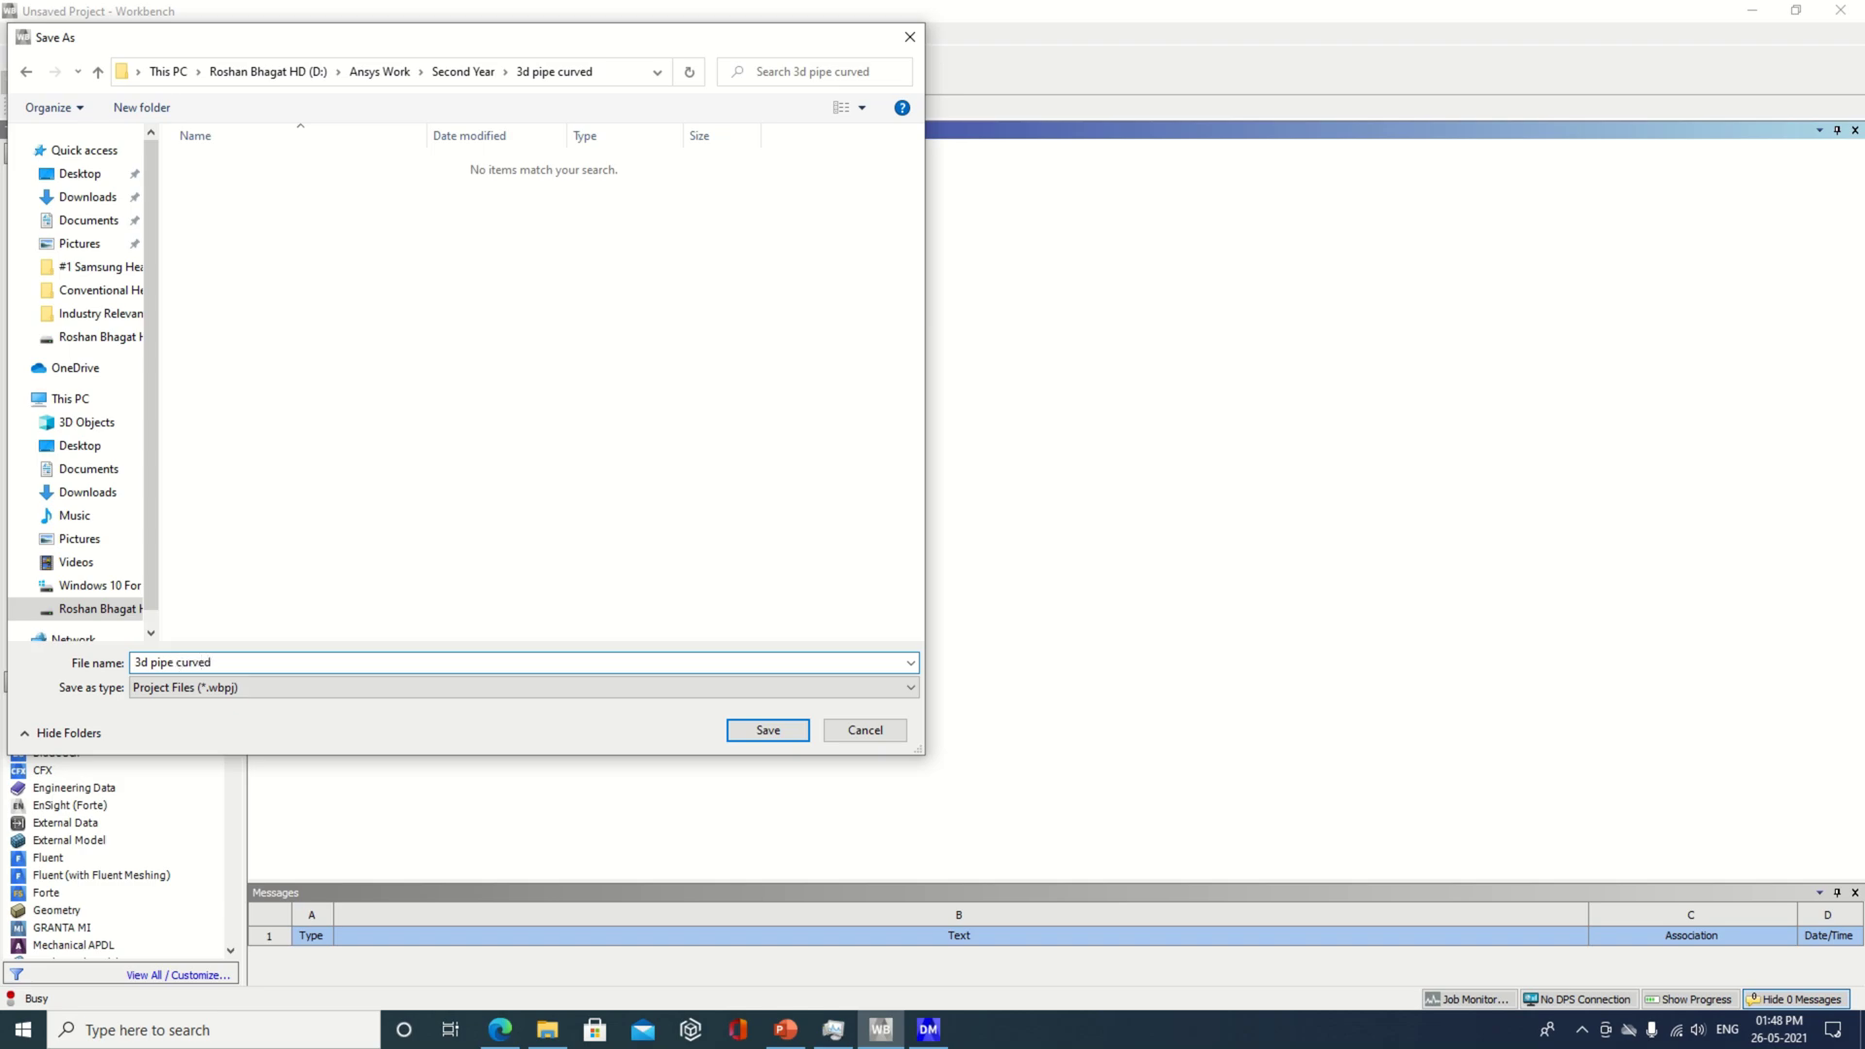
{"action": "left_click", "coordinate": [766, 731]}
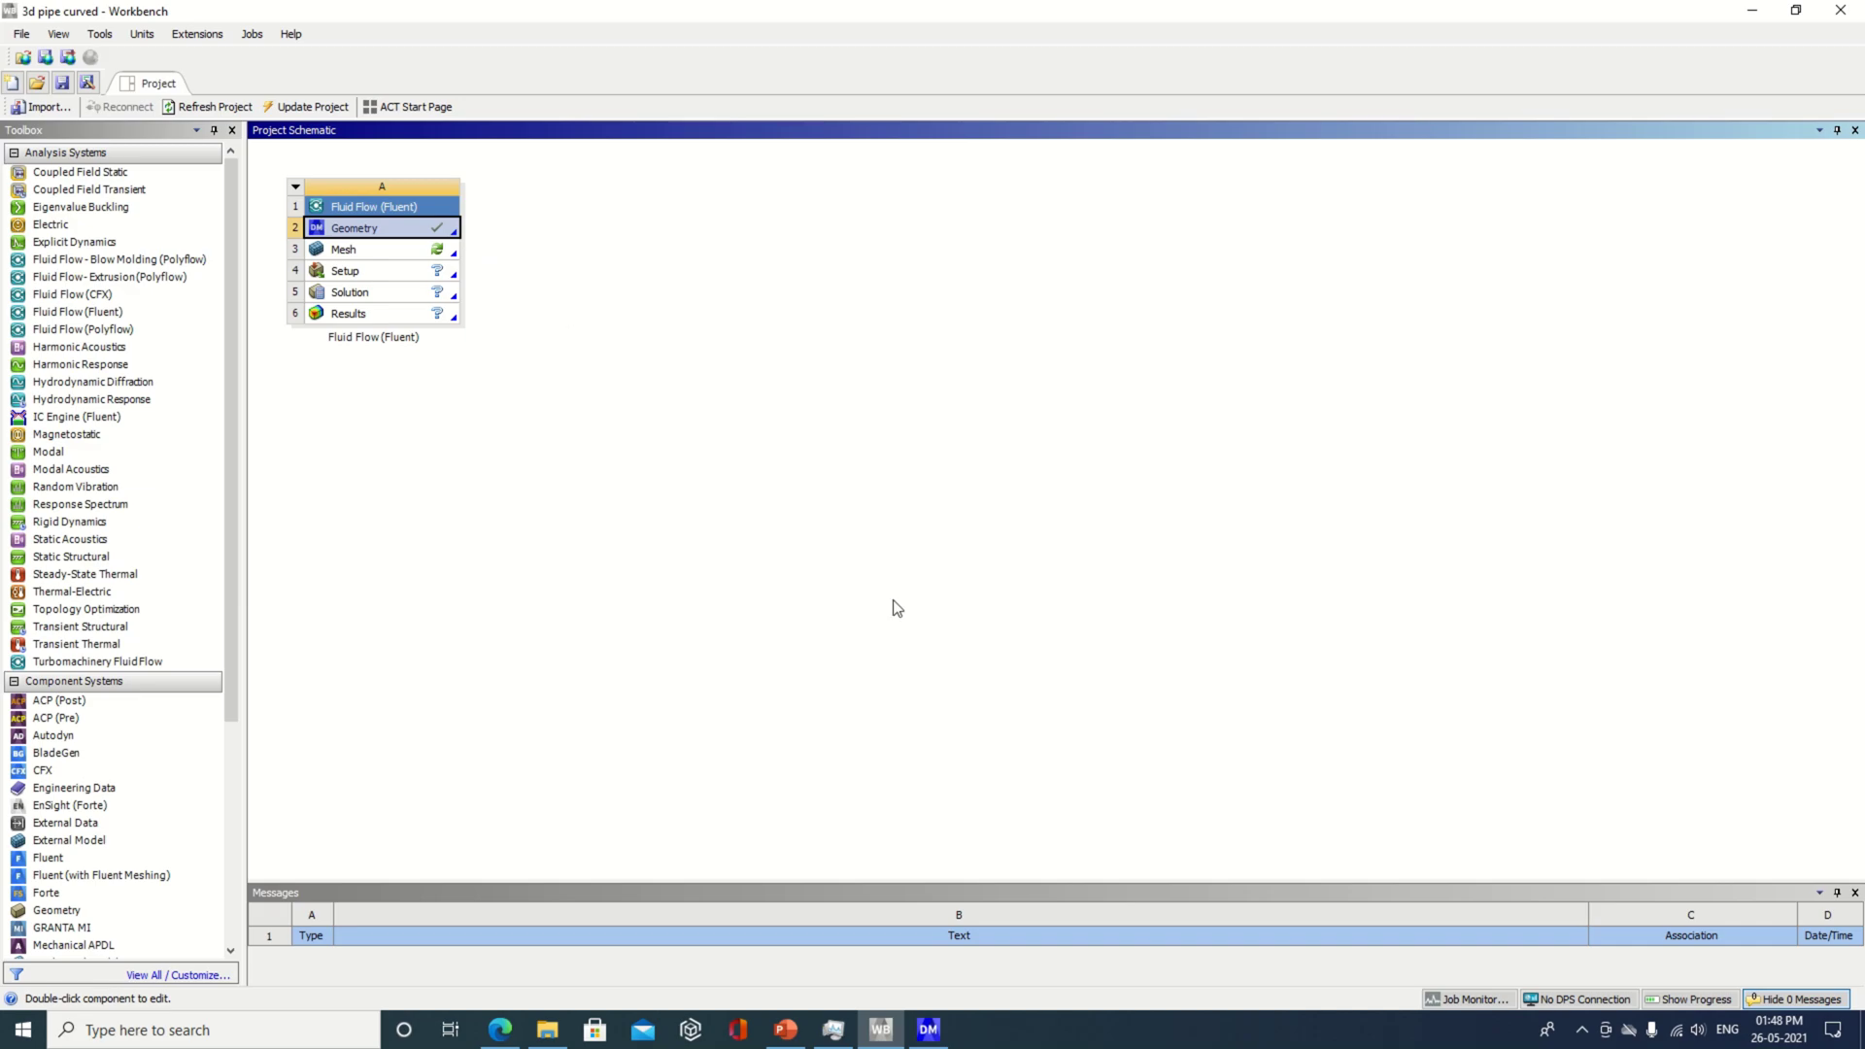
{"action": "left_click", "coordinate": [927, 1031]}
{"action": "left_click", "coordinate": [927, 1031]}
- Open the Mesh cell of the Fluid Flow (Fluent) system for editing and generate the mesh with the default settings
{"action": "right_click", "coordinate": [451, 251]}
{"action": "left_click", "coordinate": [498, 258]}
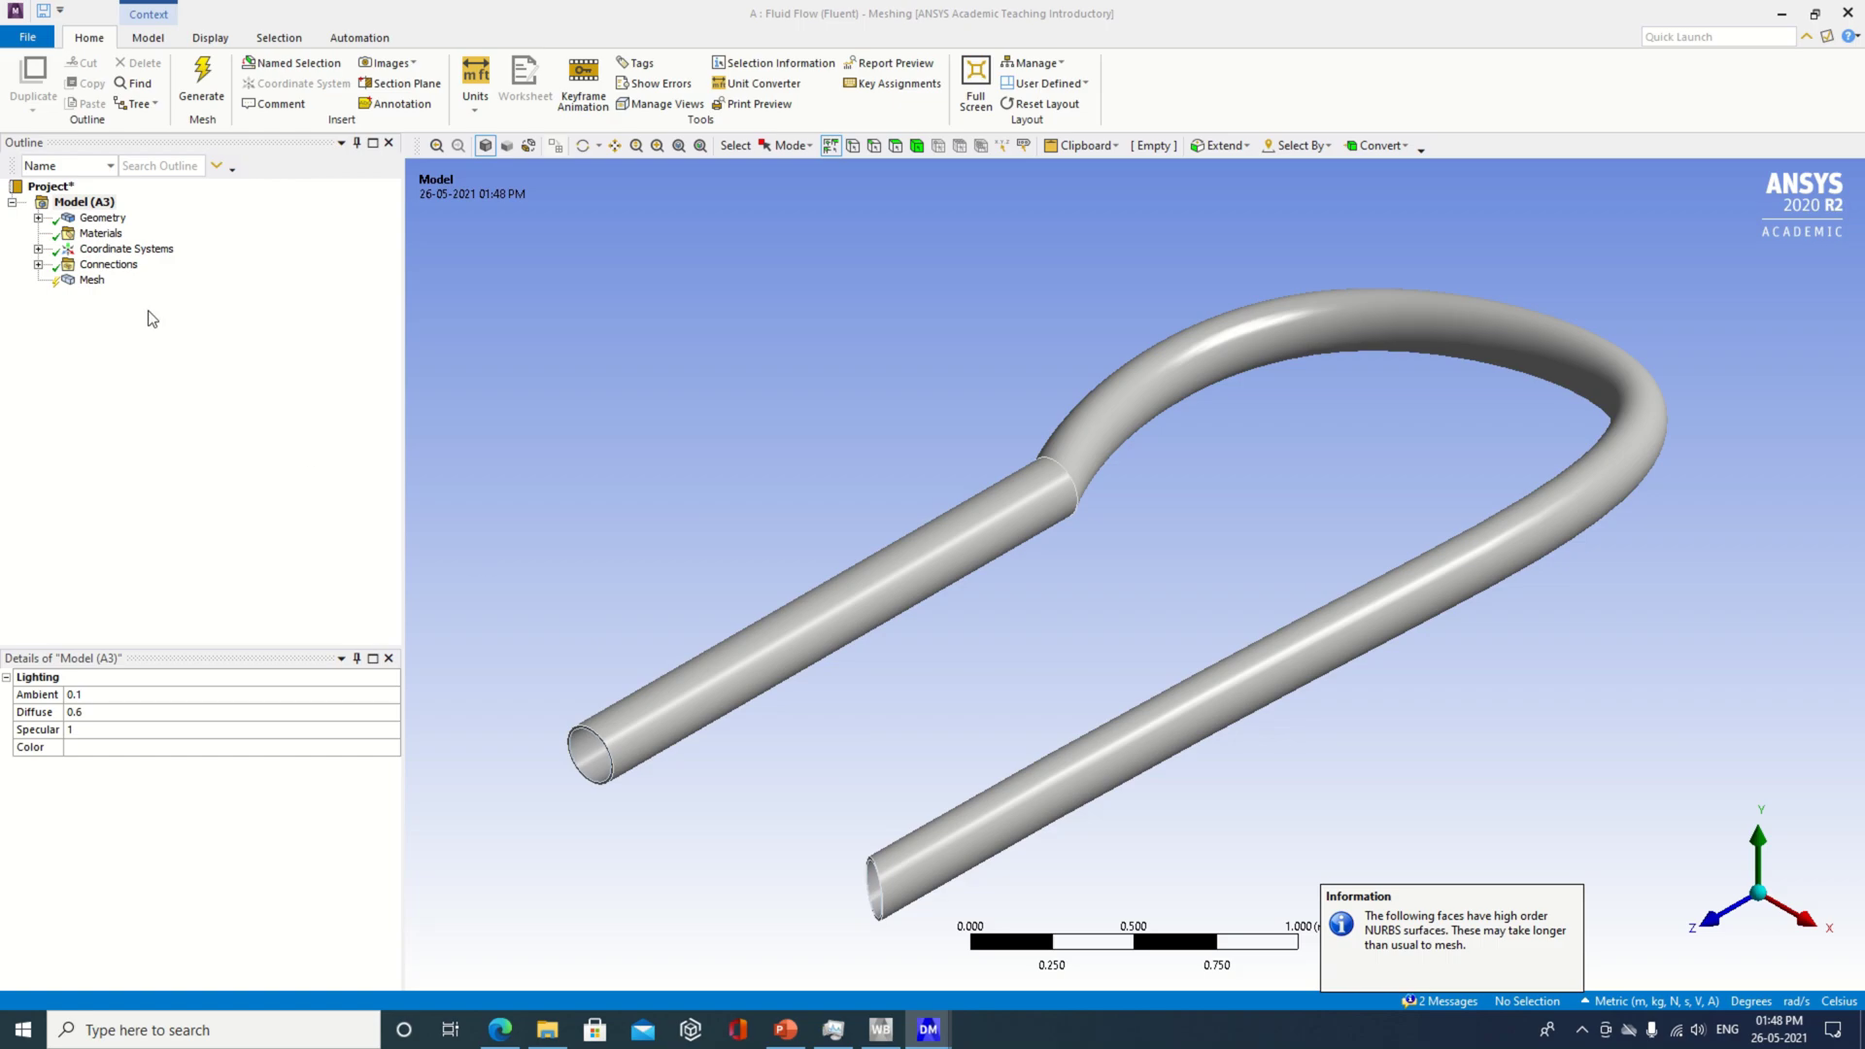
{"action": "left_click", "coordinate": [85, 281]}
{"action": "right_click", "coordinate": [84, 286]}
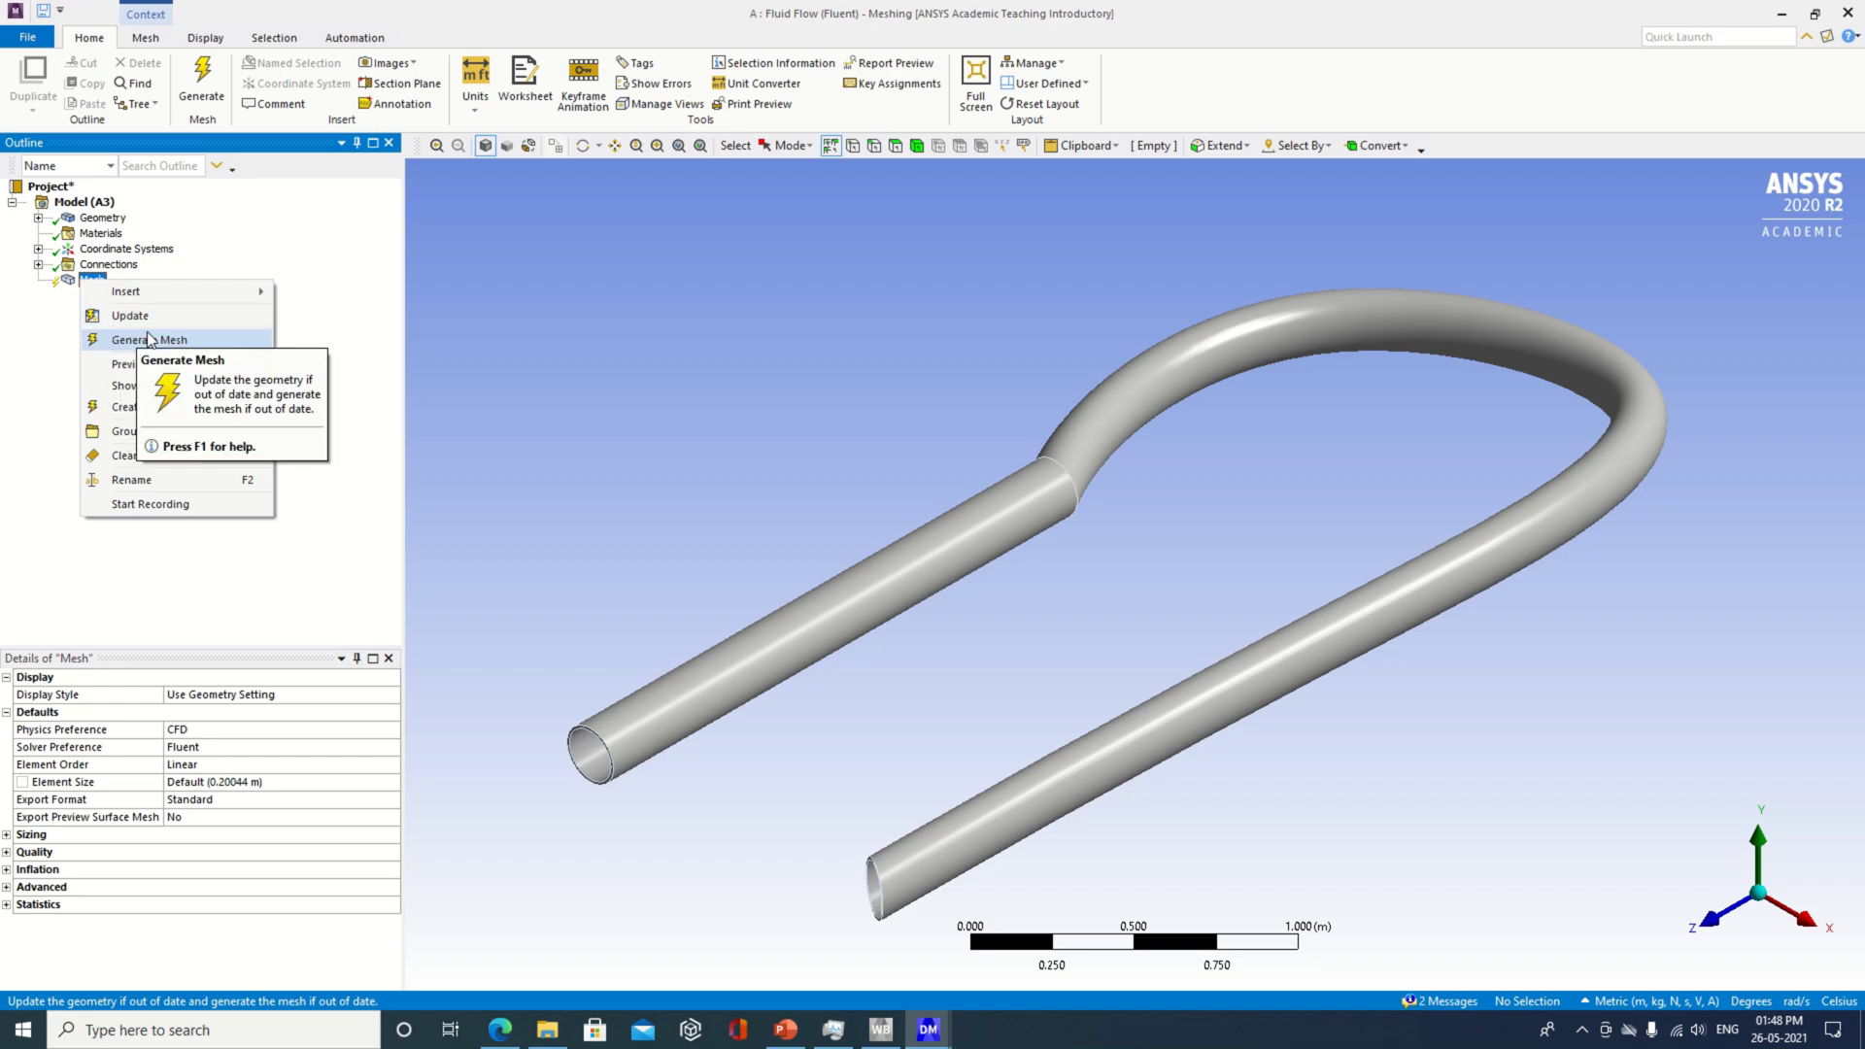
{"action": "left_click", "coordinate": [141, 340]}
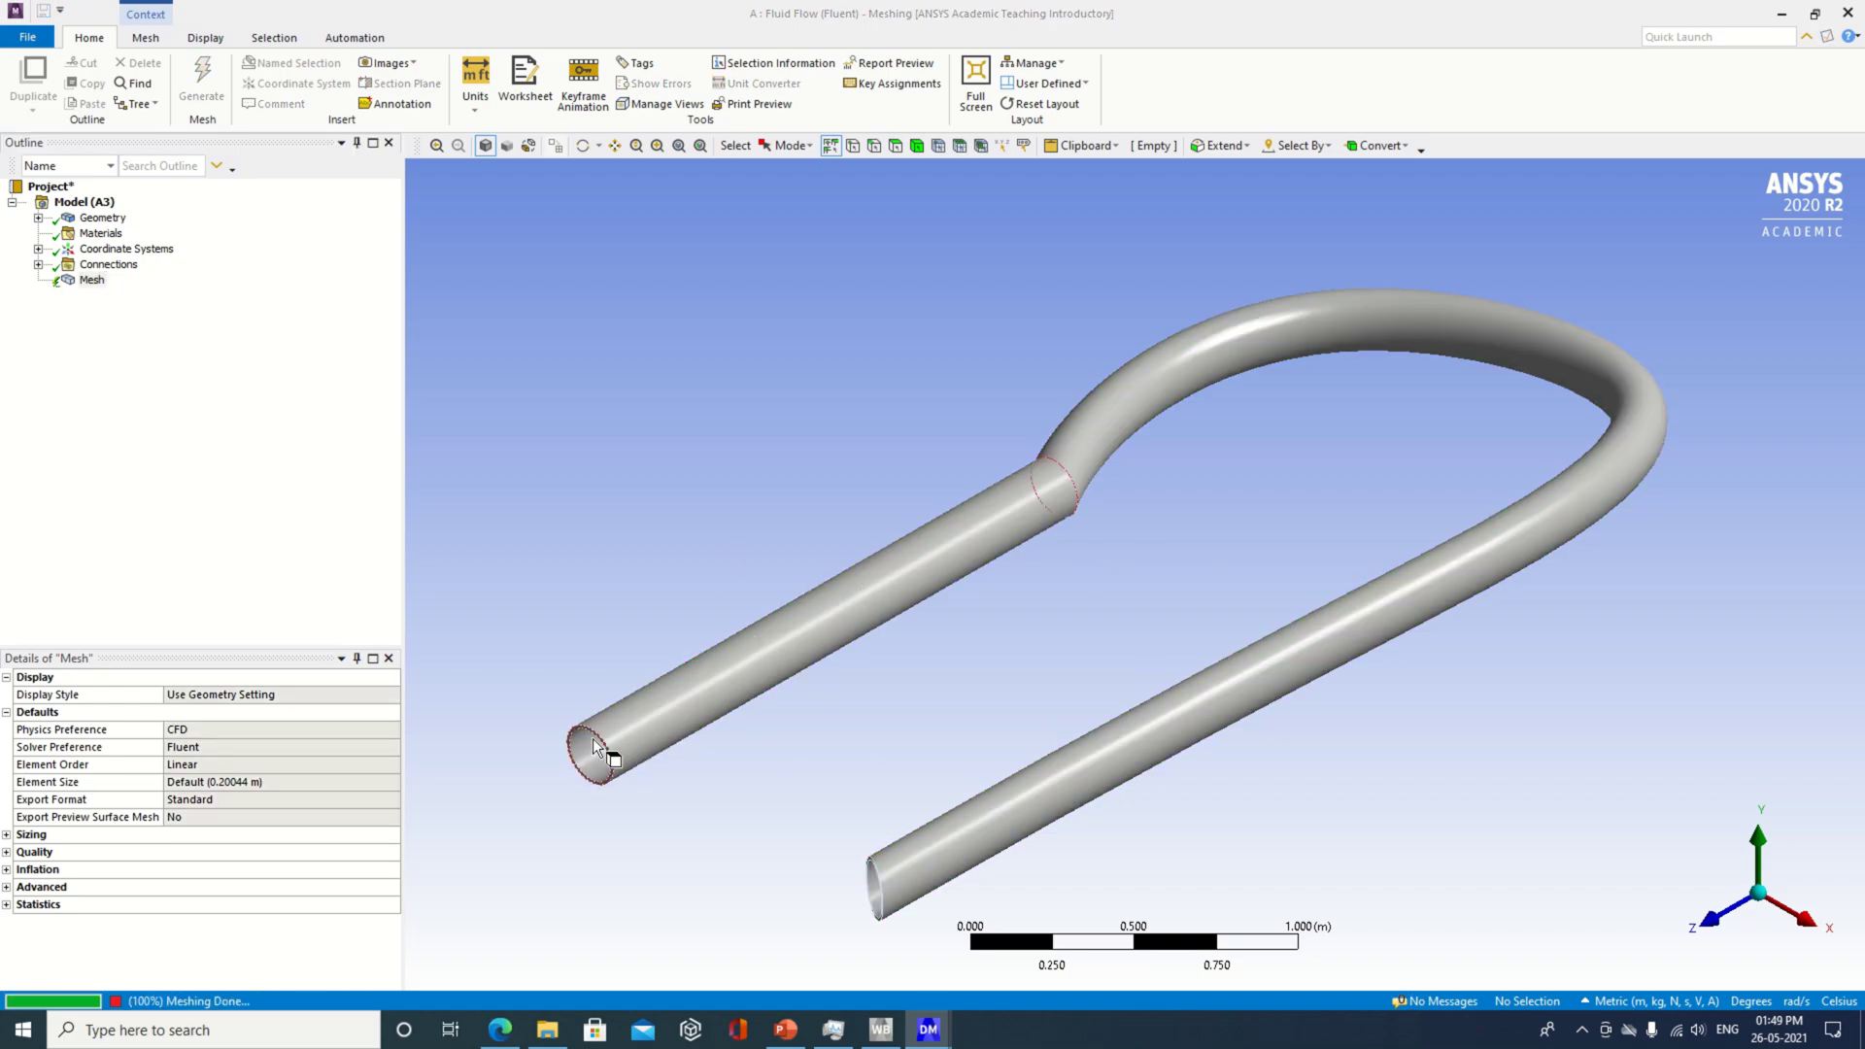
{"action": "middle_click_drag", "start_coordinate": [1343, 823], "coordinate": [1409, 761]}
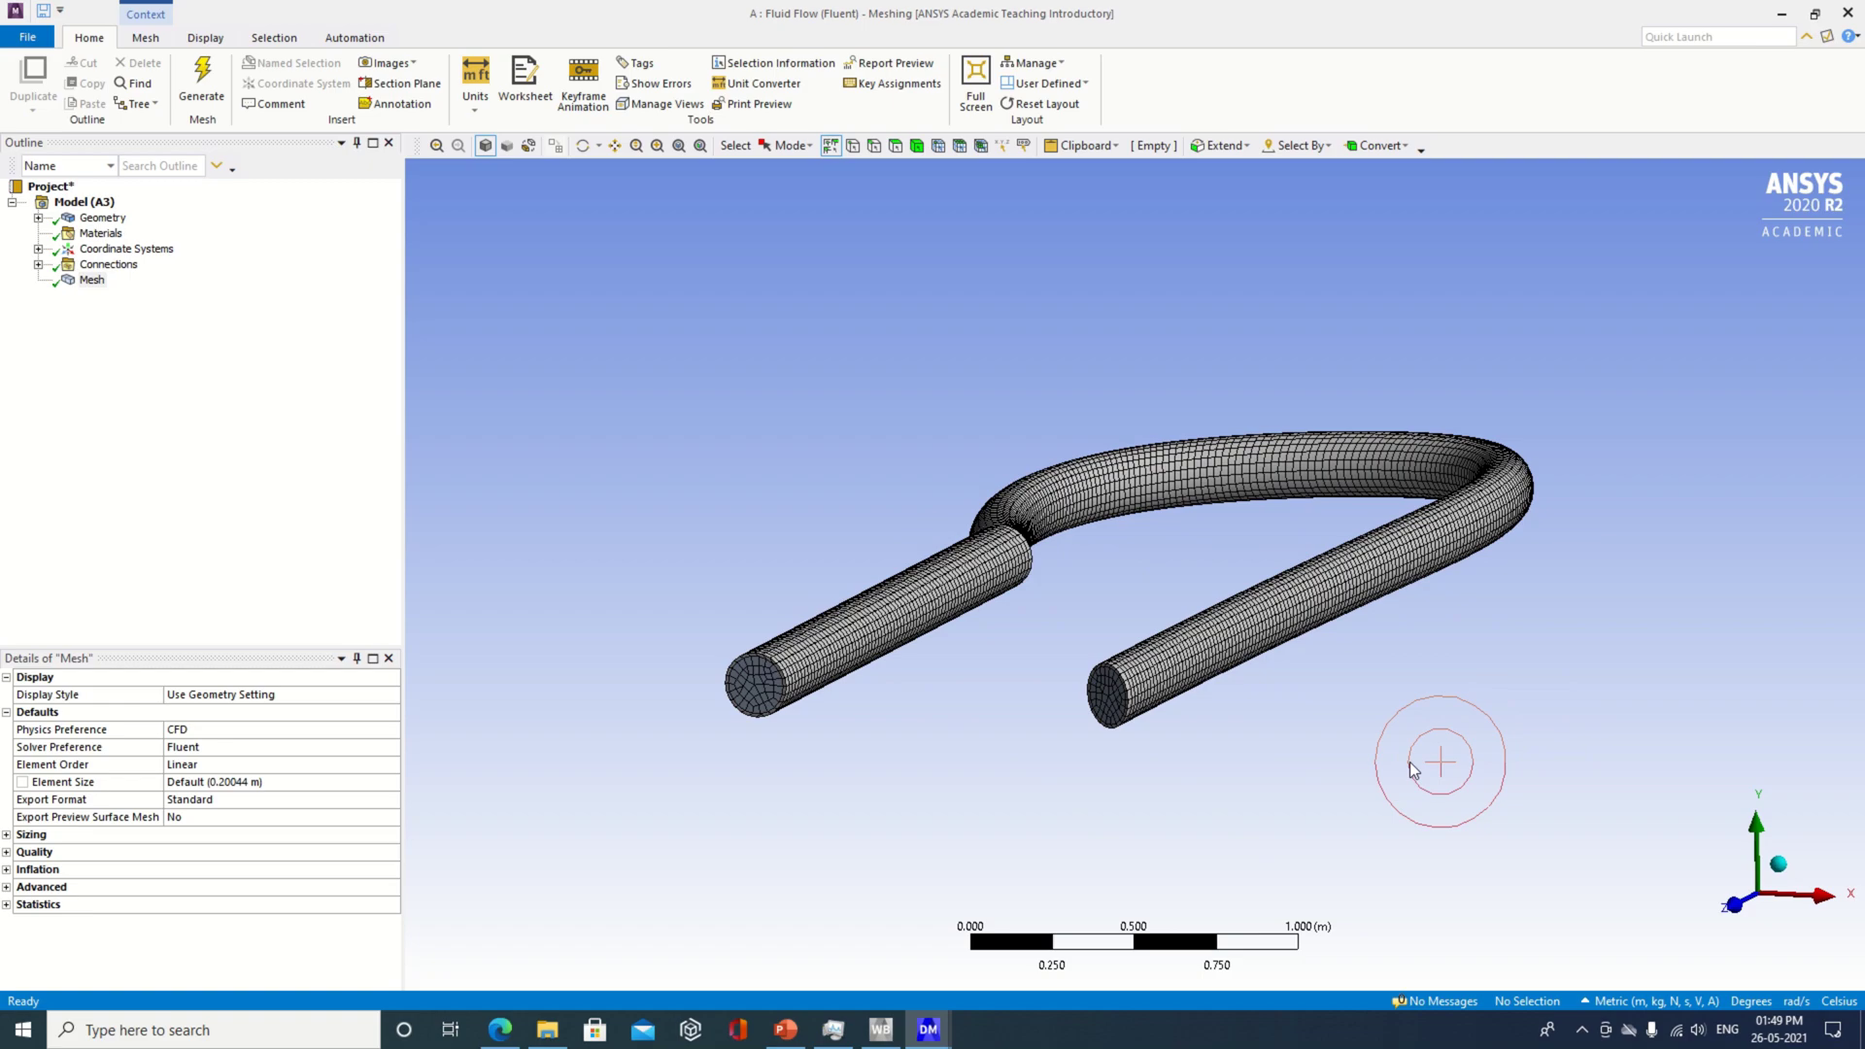
{"action": "middle_click_drag", "start_coordinate": [1384, 675], "coordinate": [1336, 699]}
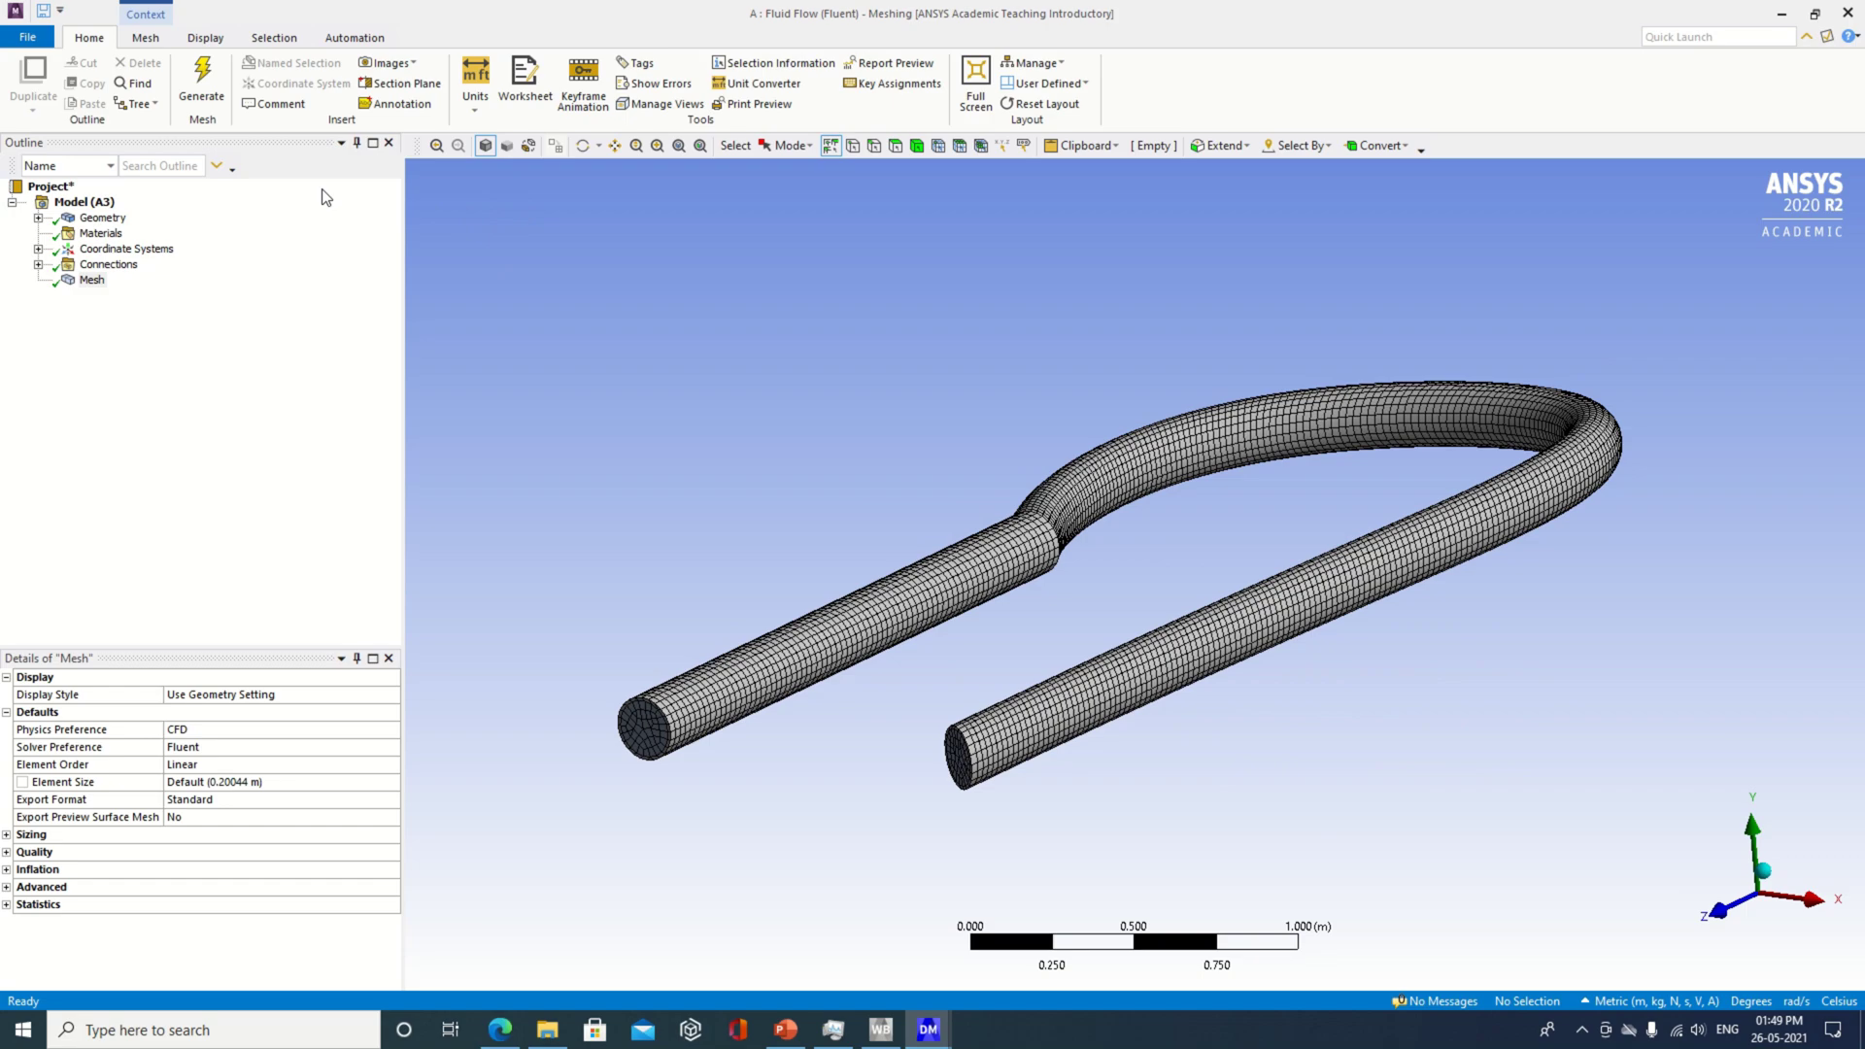
- Create a named selection called Inlet on the open end face of the pipe's short straight section
{"action": "left_click", "coordinate": [895, 145]}
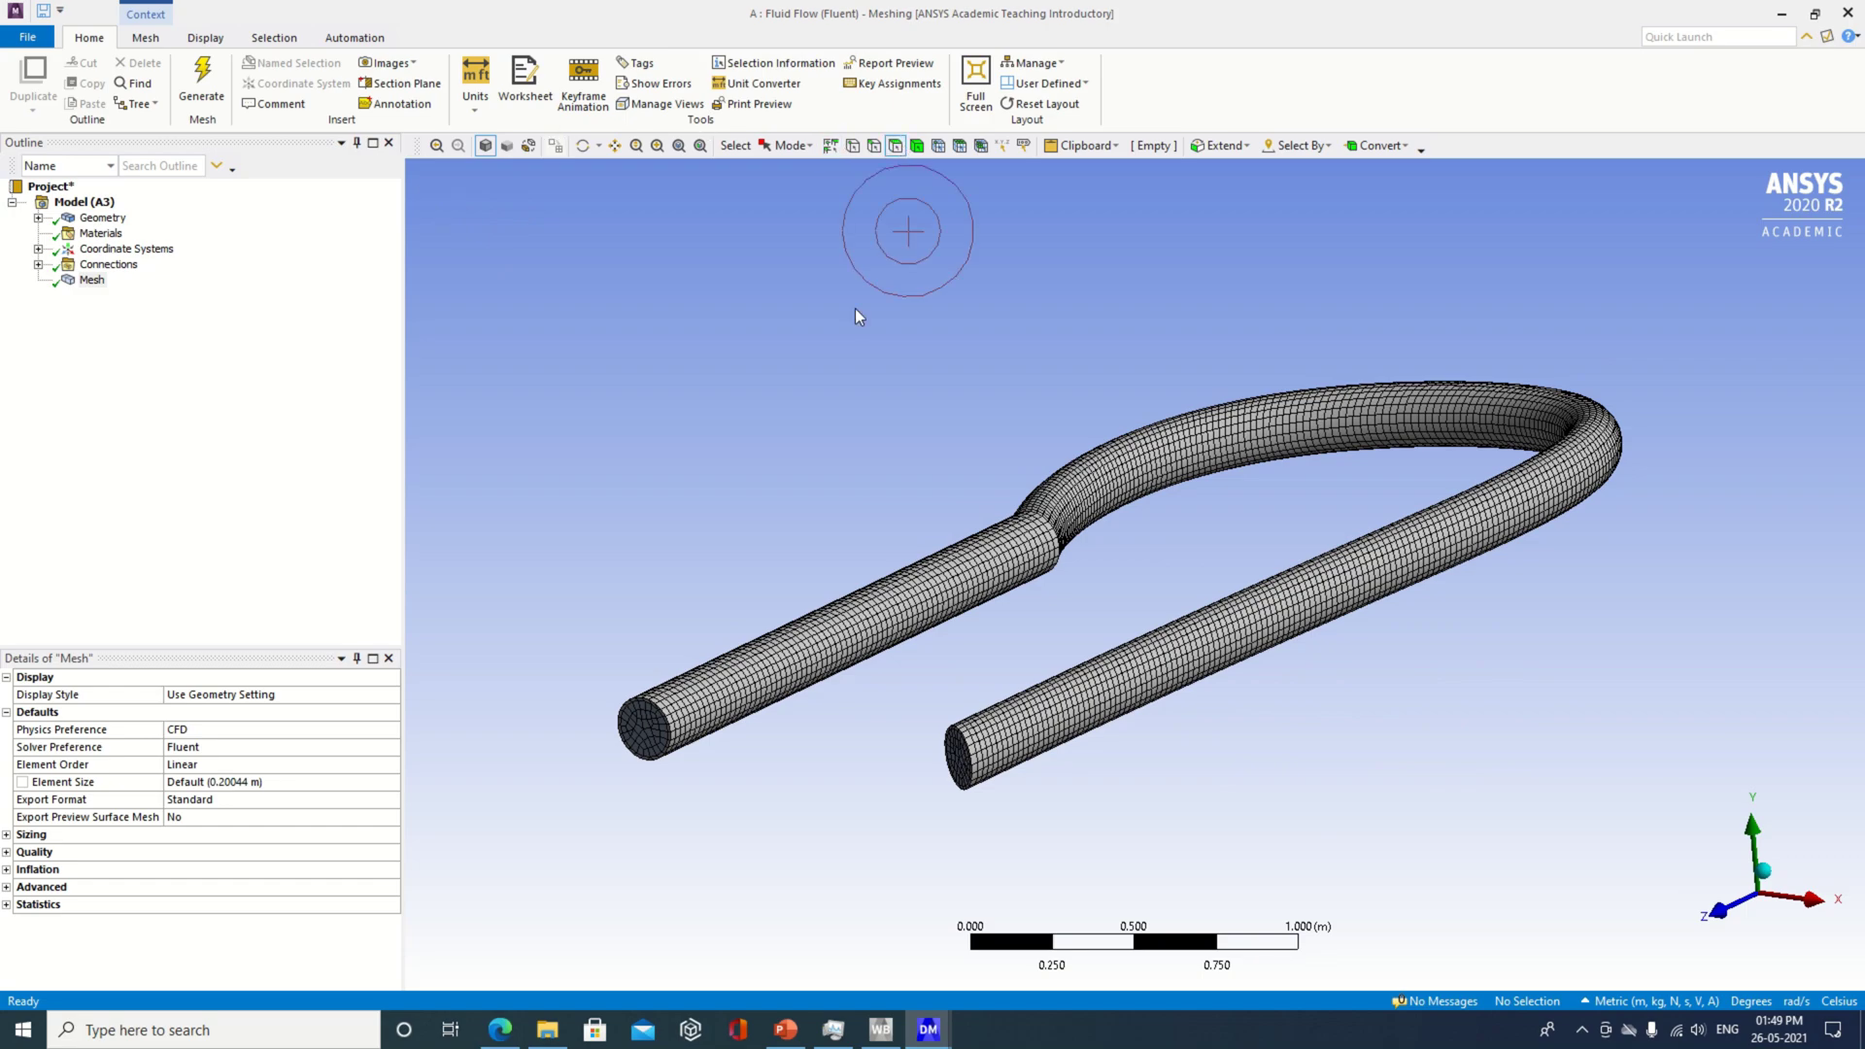
{"action": "left_click", "coordinate": [641, 729]}
{"action": "right_click", "coordinate": [643, 729]}
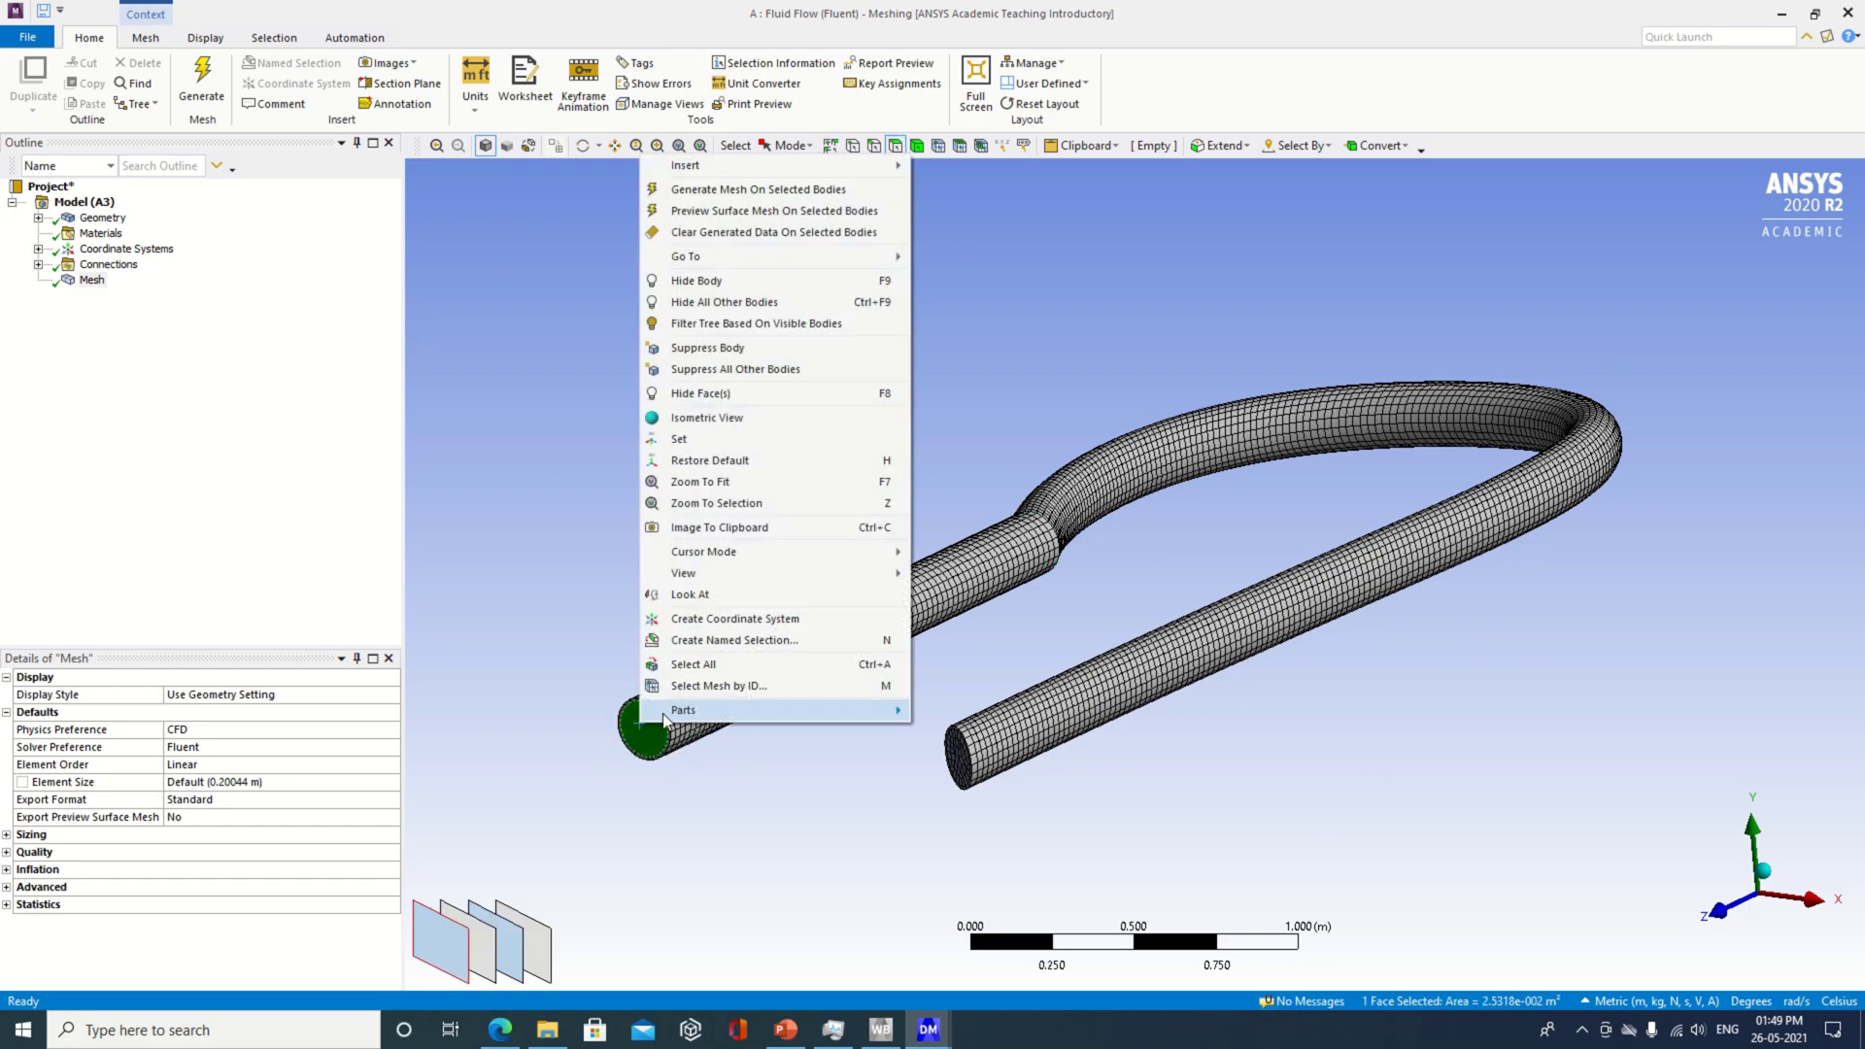
{"action": "left_click", "coordinate": [714, 635]}
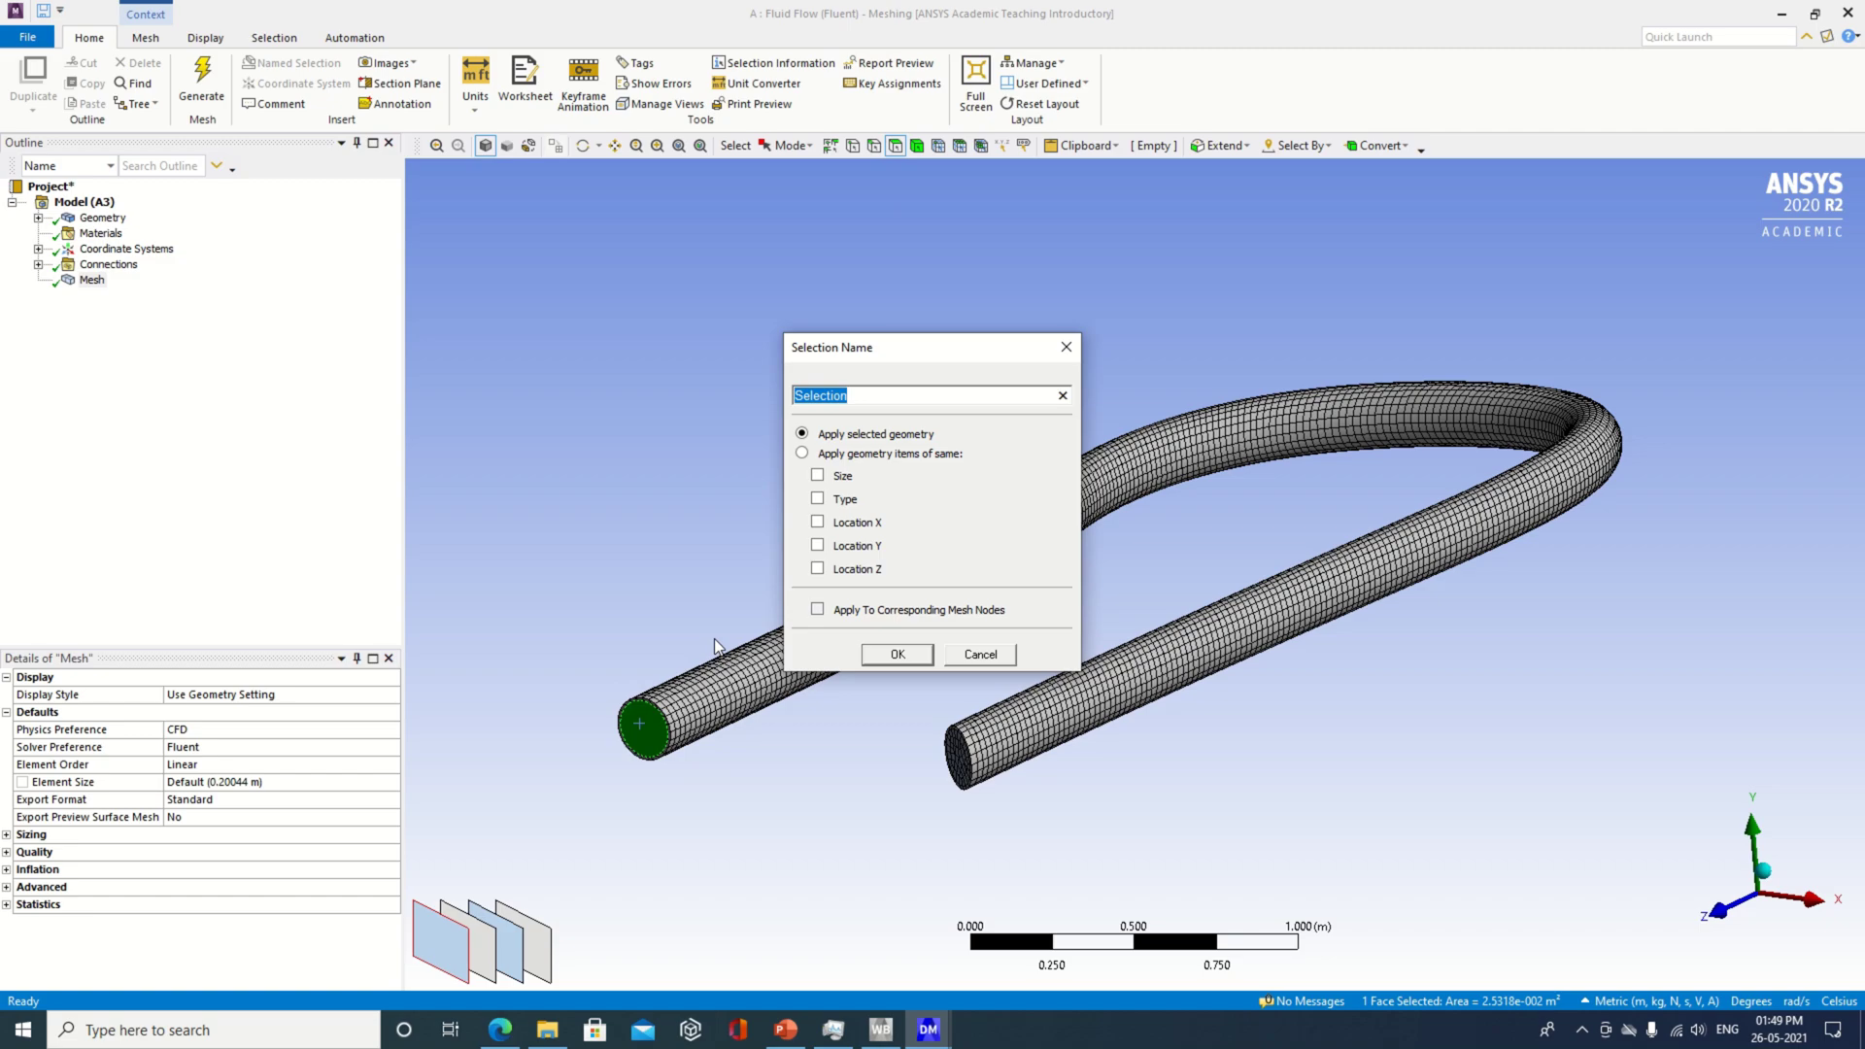
{"action": "type", "text": "Inlet"}
{"action": "key", "text": "Return"}
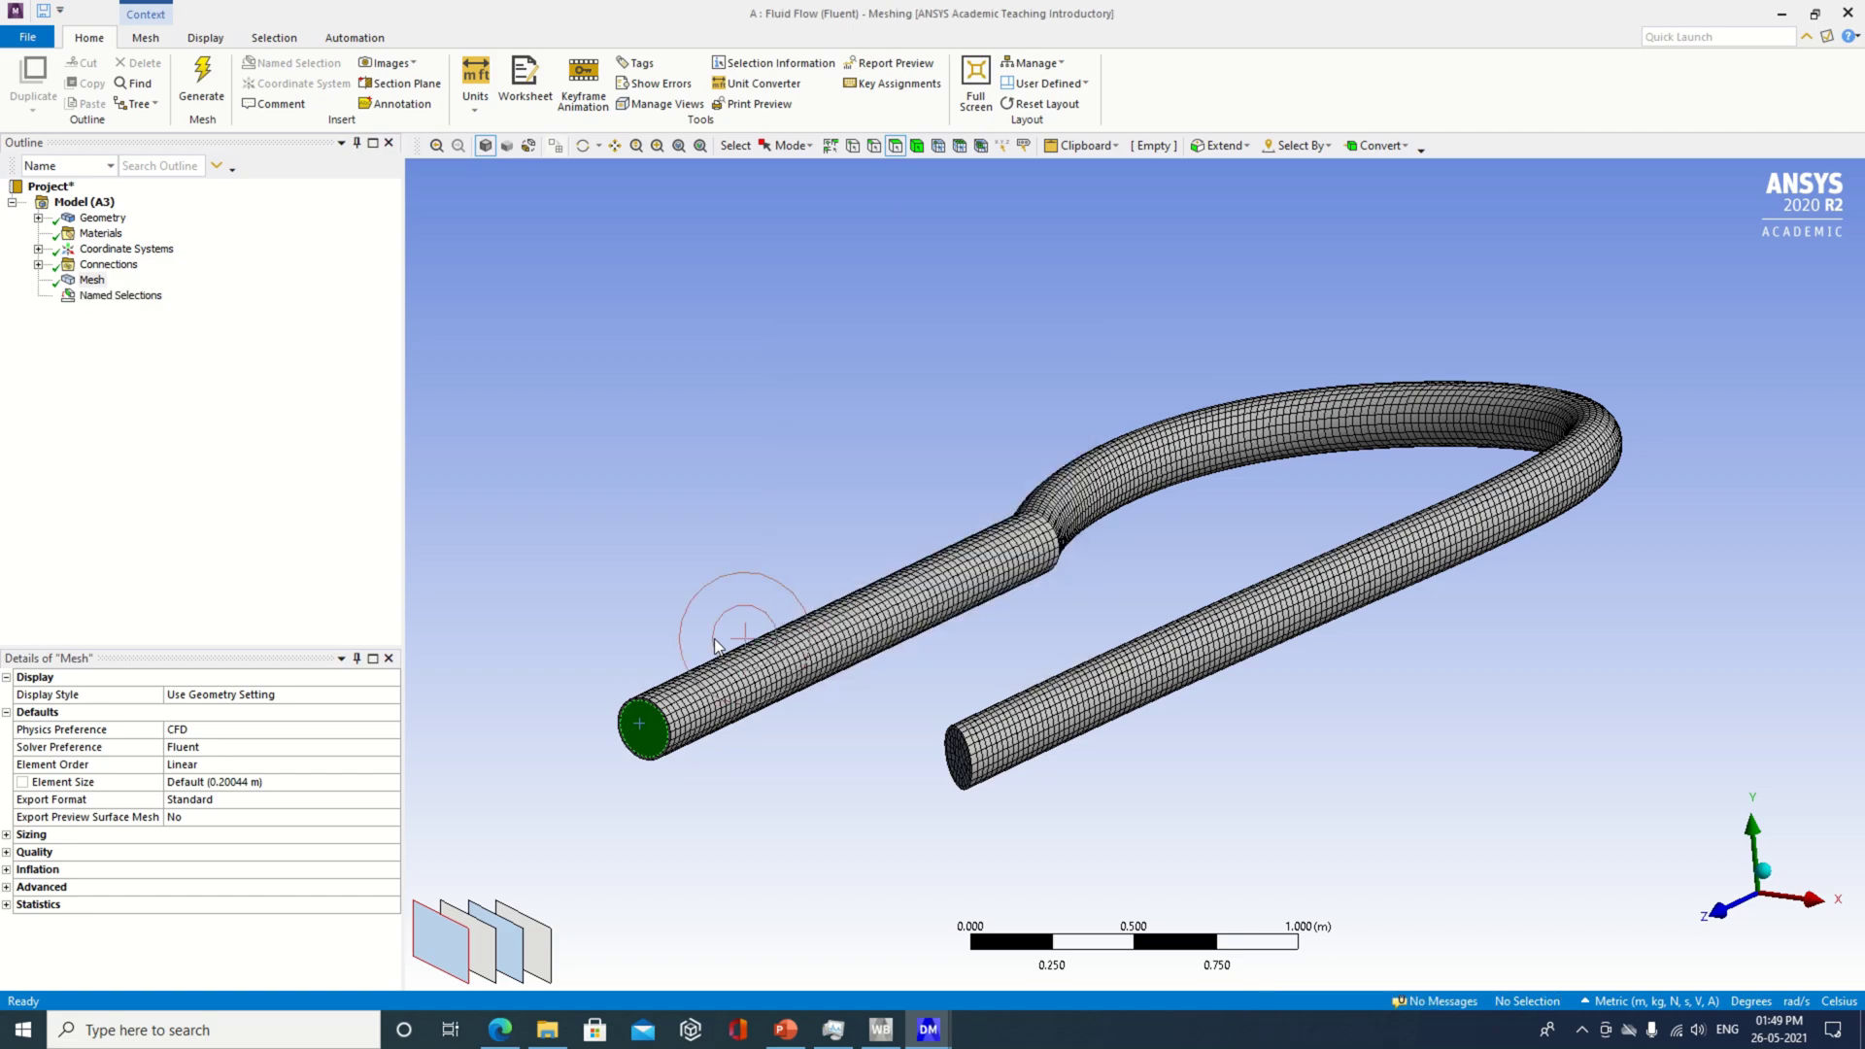
- Create a named selection called Outlet on the end face of the curved pipe's long leg
{"action": "left_click", "coordinate": [962, 767]}
{"action": "right_click", "coordinate": [963, 769]}
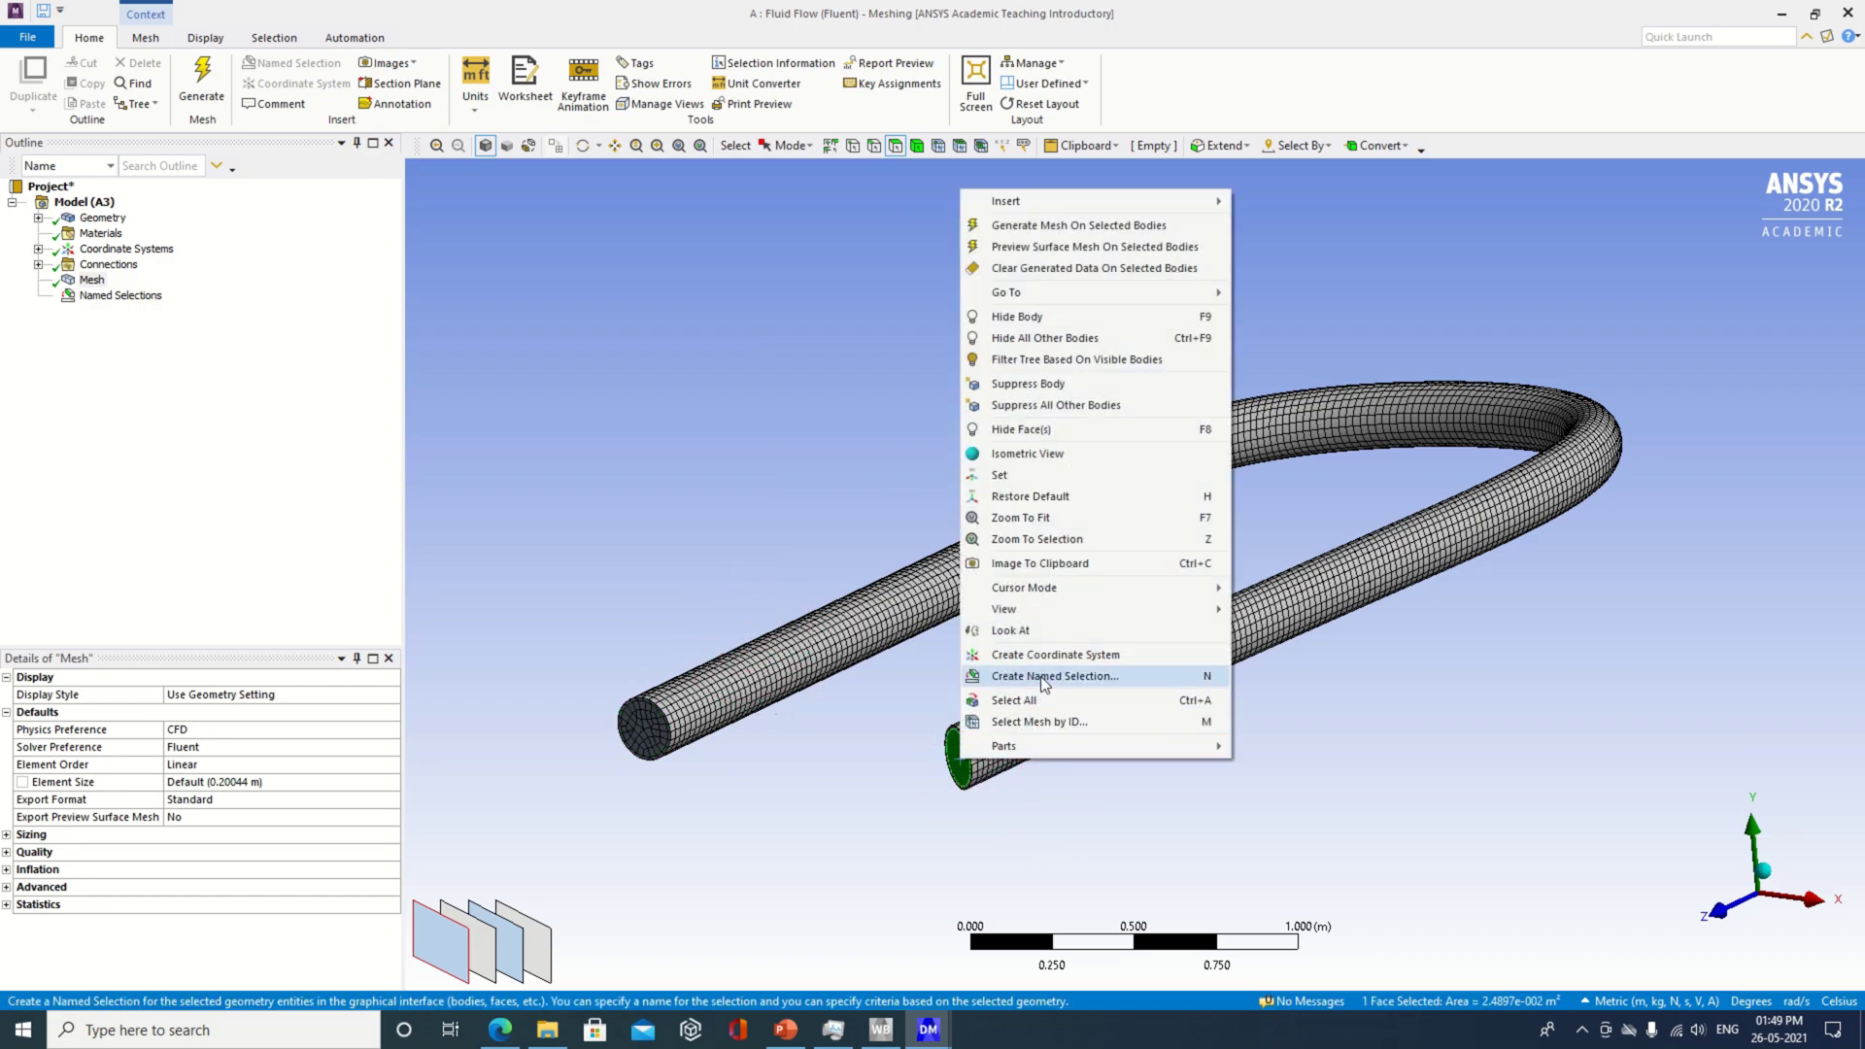
{"action": "left_click", "coordinate": [1038, 683]}
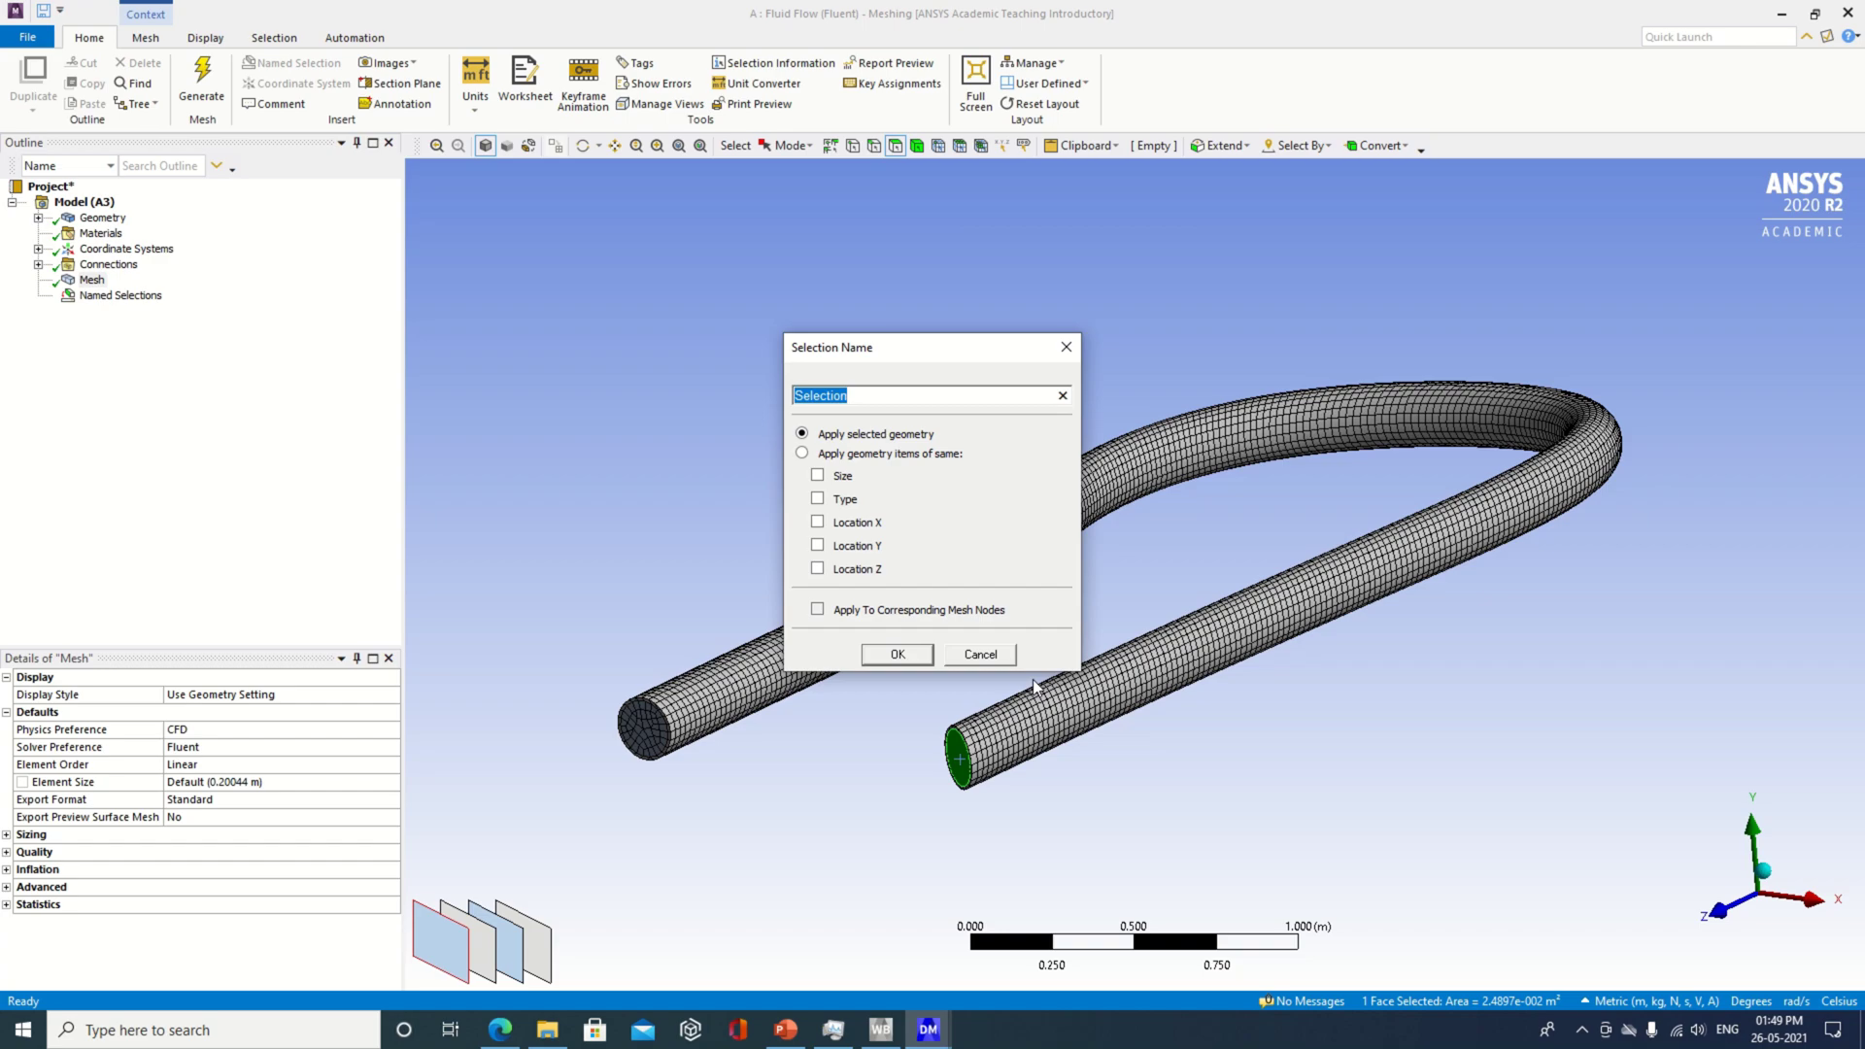
{"action": "type", "text": "Outlet"}
{"action": "left_click", "coordinate": [886, 654]}
- Create a named selection called wall from the outer faces of the straight section and the bend, and check all three named selections
{"action": "left_click", "coordinate": [879, 623]}
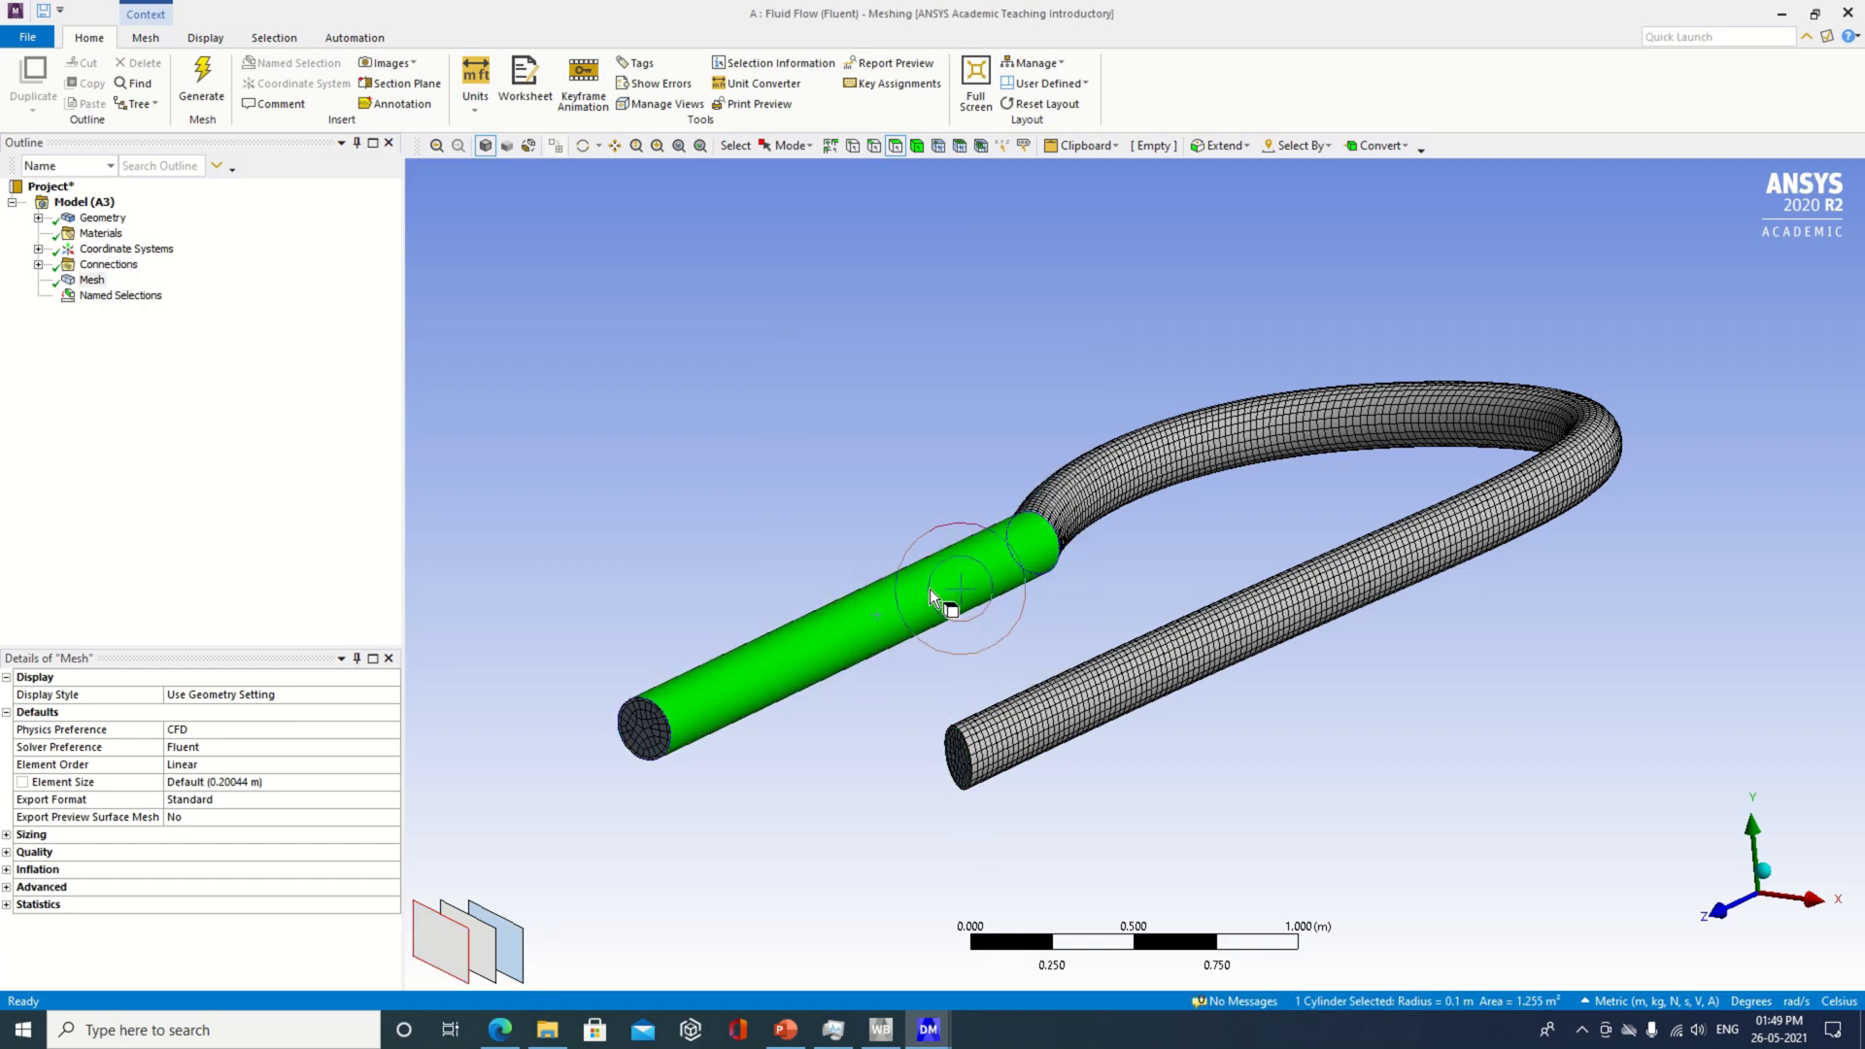
{"action": "left_click", "coordinate": [1104, 493], "text": "ctrl"}
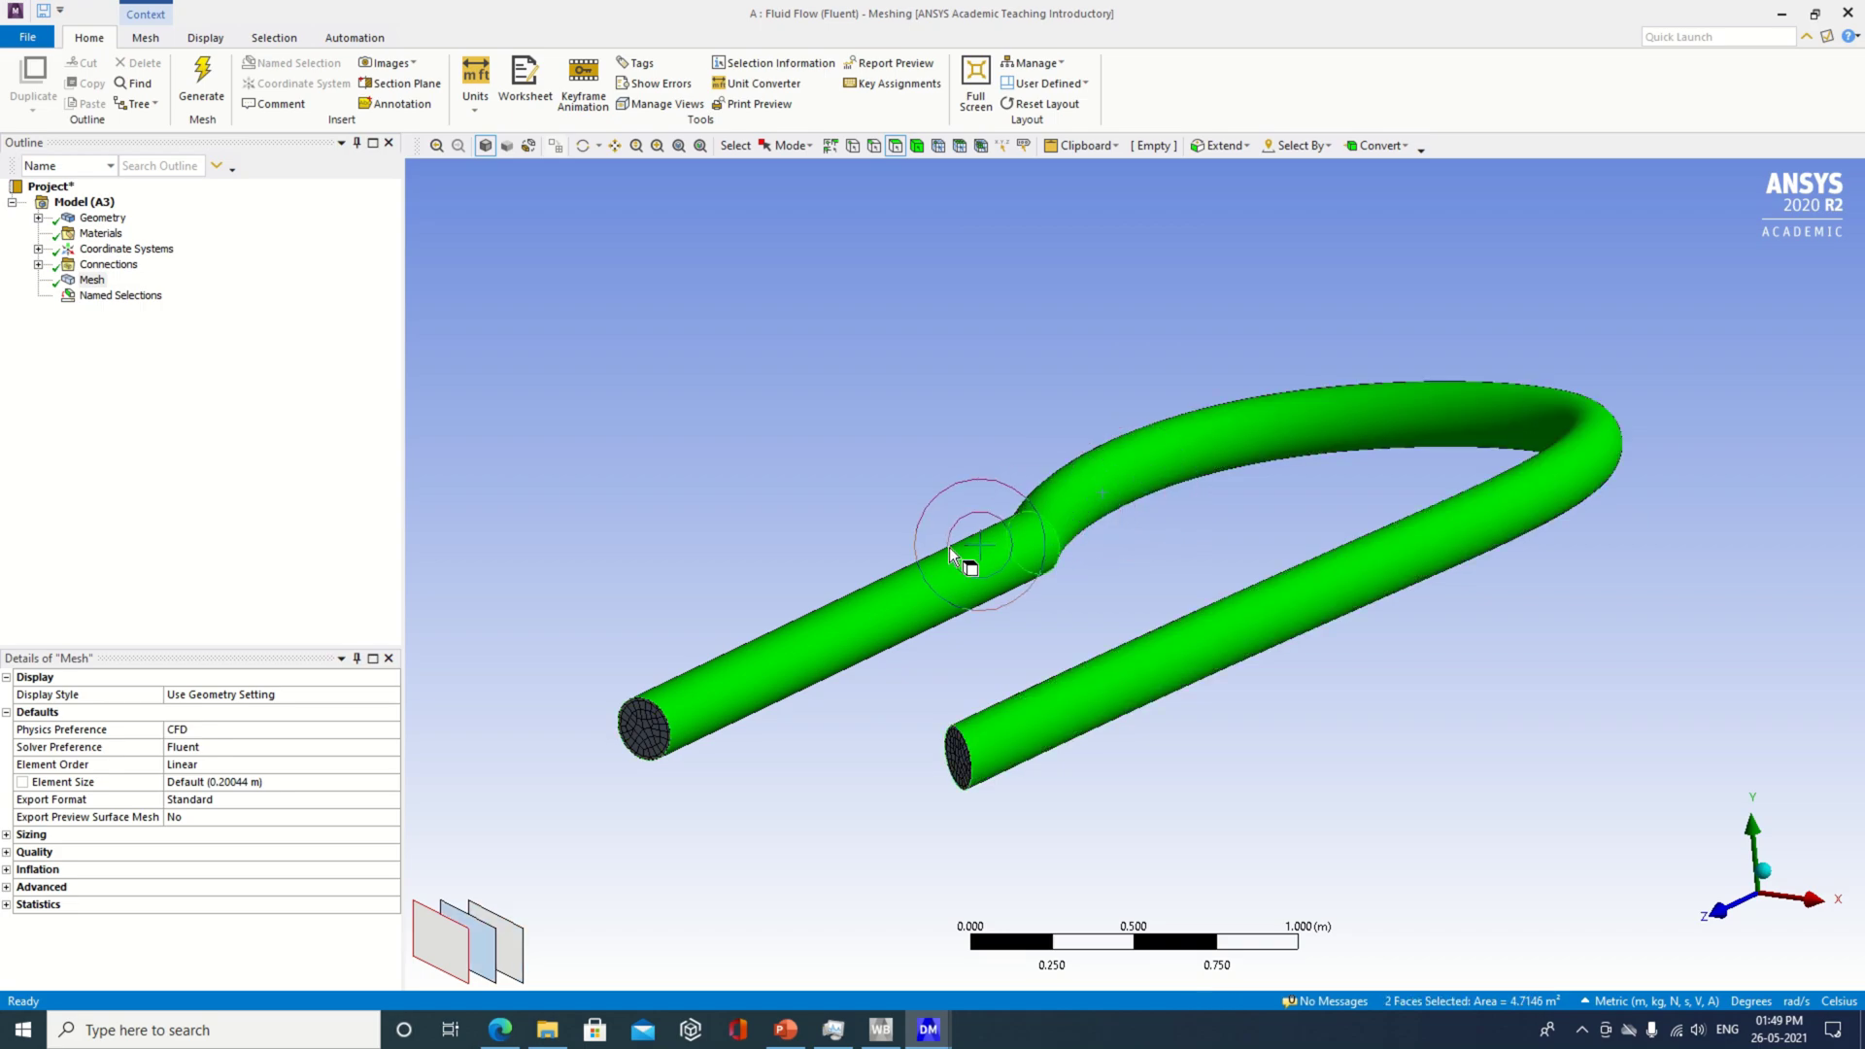
{"action": "right_click", "coordinate": [954, 571]}
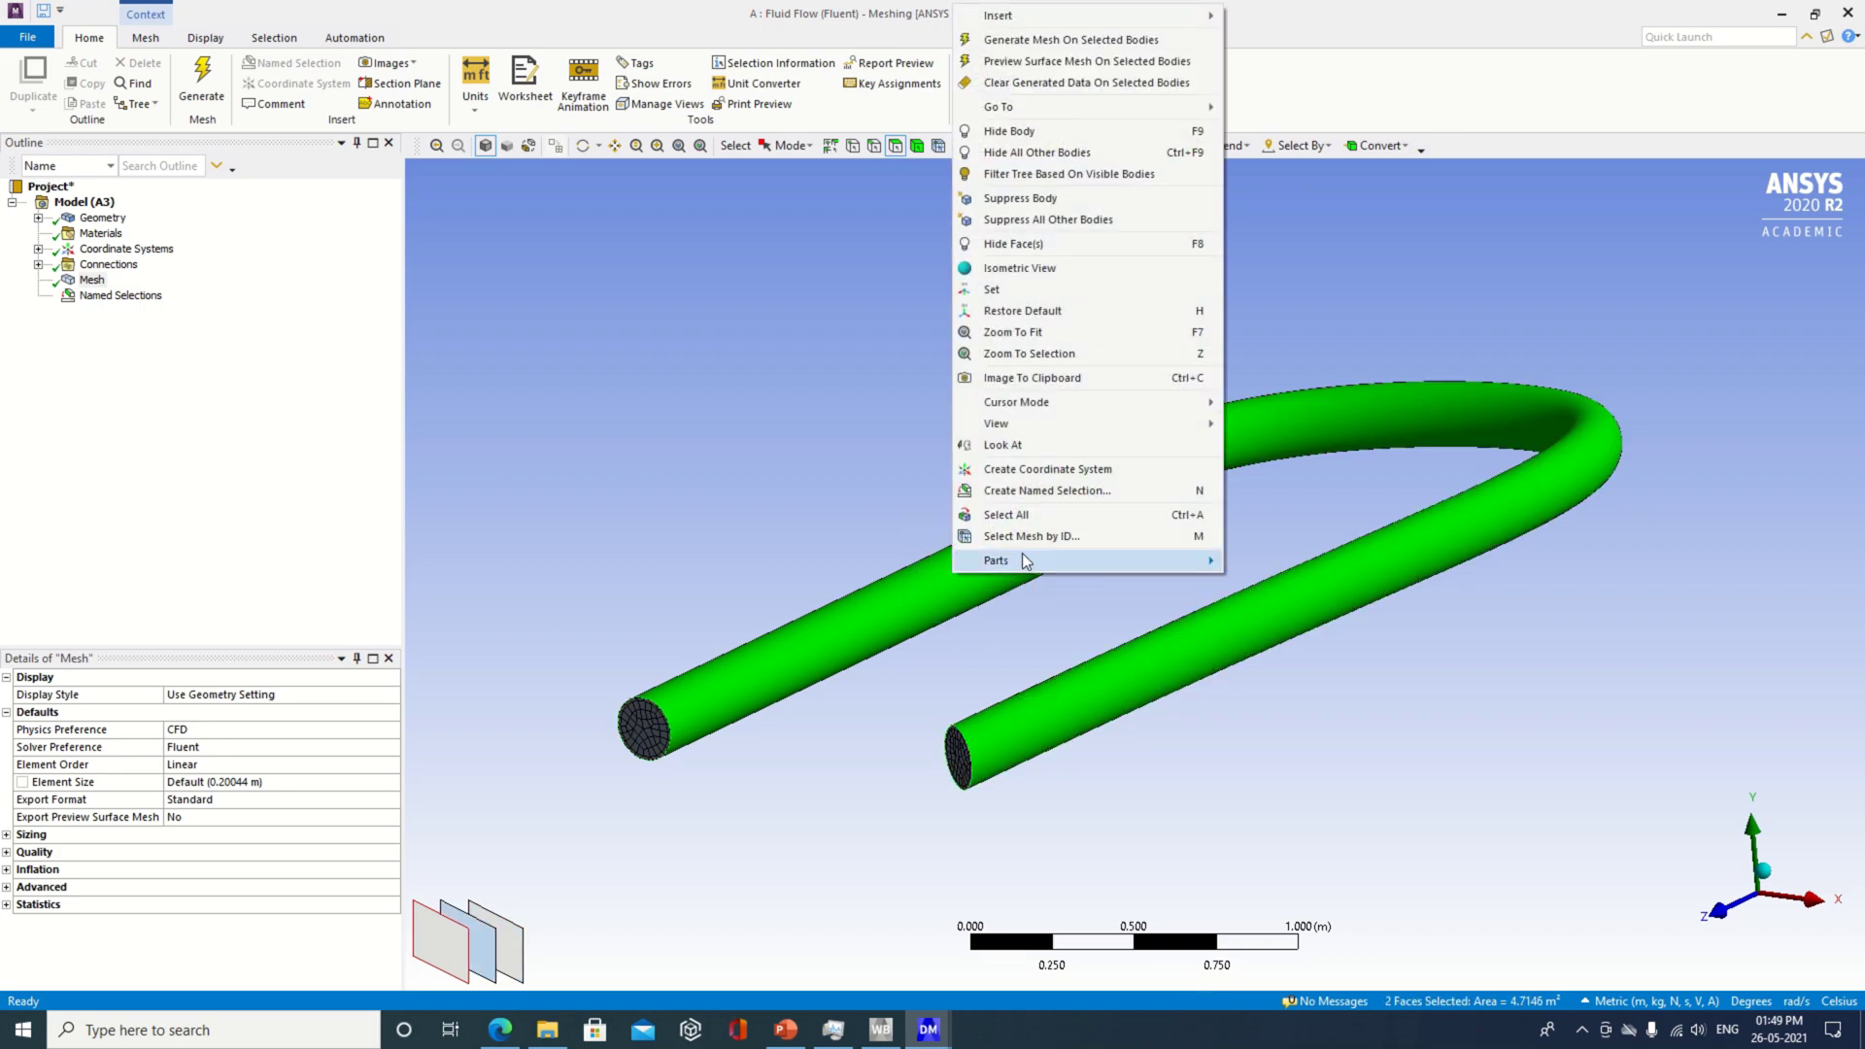
{"action": "left_click", "coordinate": [1035, 493]}
{"action": "type", "text": "wall"}
{"action": "key", "text": "Return"}
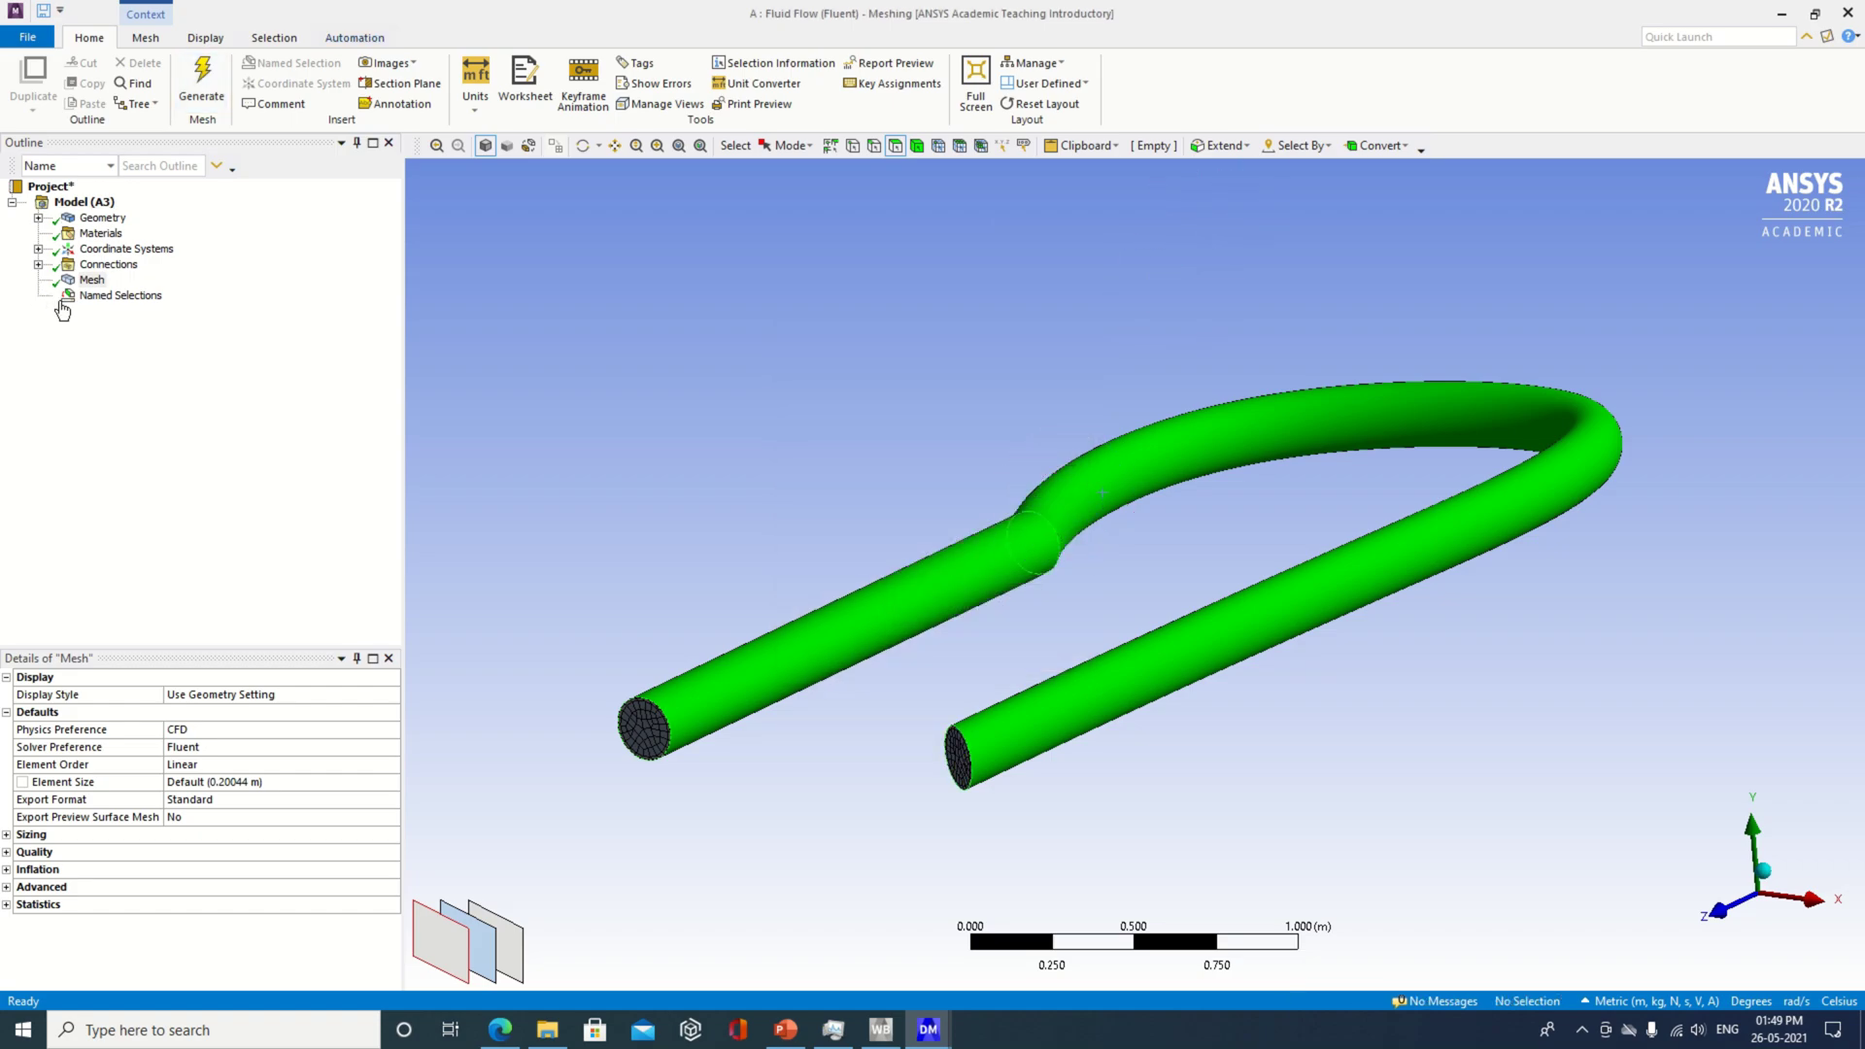
{"action": "left_click", "coordinate": [92, 296]}
{"action": "left_click", "coordinate": [109, 312]}
{"action": "left_click", "coordinate": [118, 328]}
{"action": "left_click", "coordinate": [115, 344]}
- Update the mesh so it is translated to Fluent, and close Meshing to return to the project schematic
{"action": "left_click", "coordinate": [93, 280]}
{"action": "right_click", "coordinate": [96, 282]}
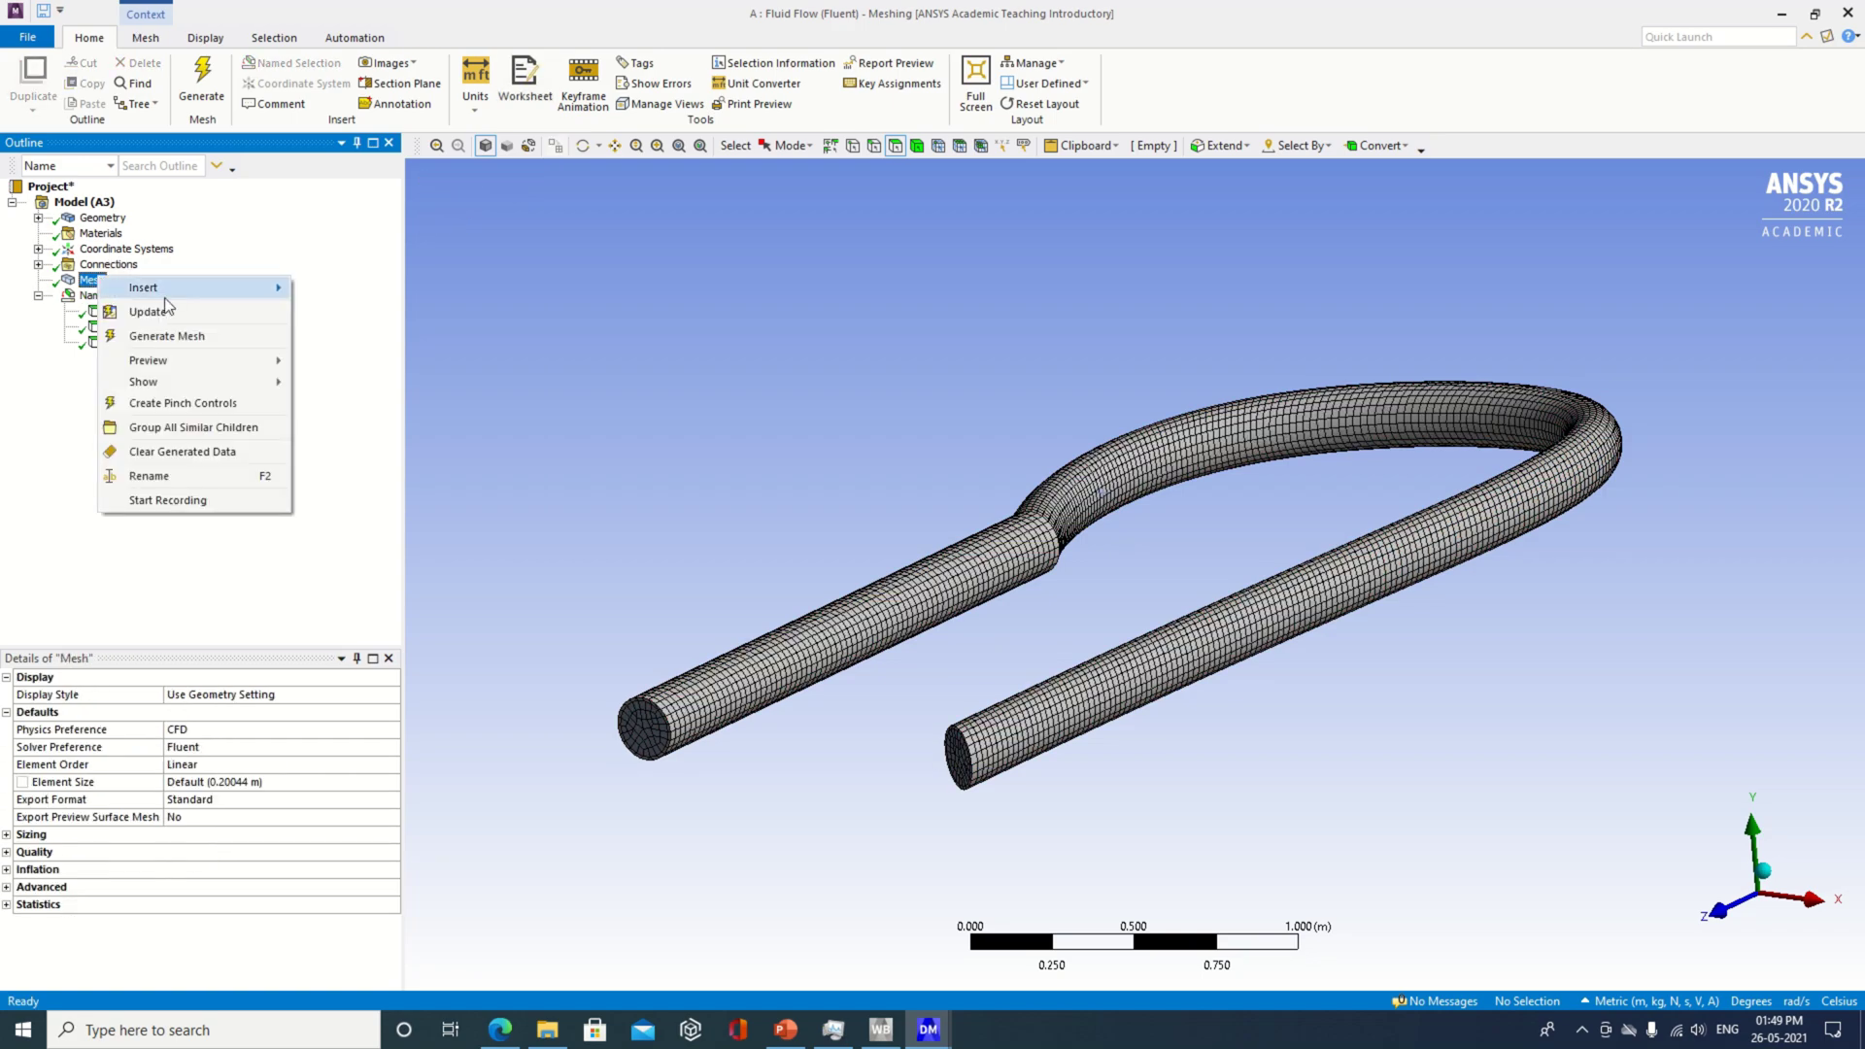
{"action": "left_click", "coordinate": [189, 313]}
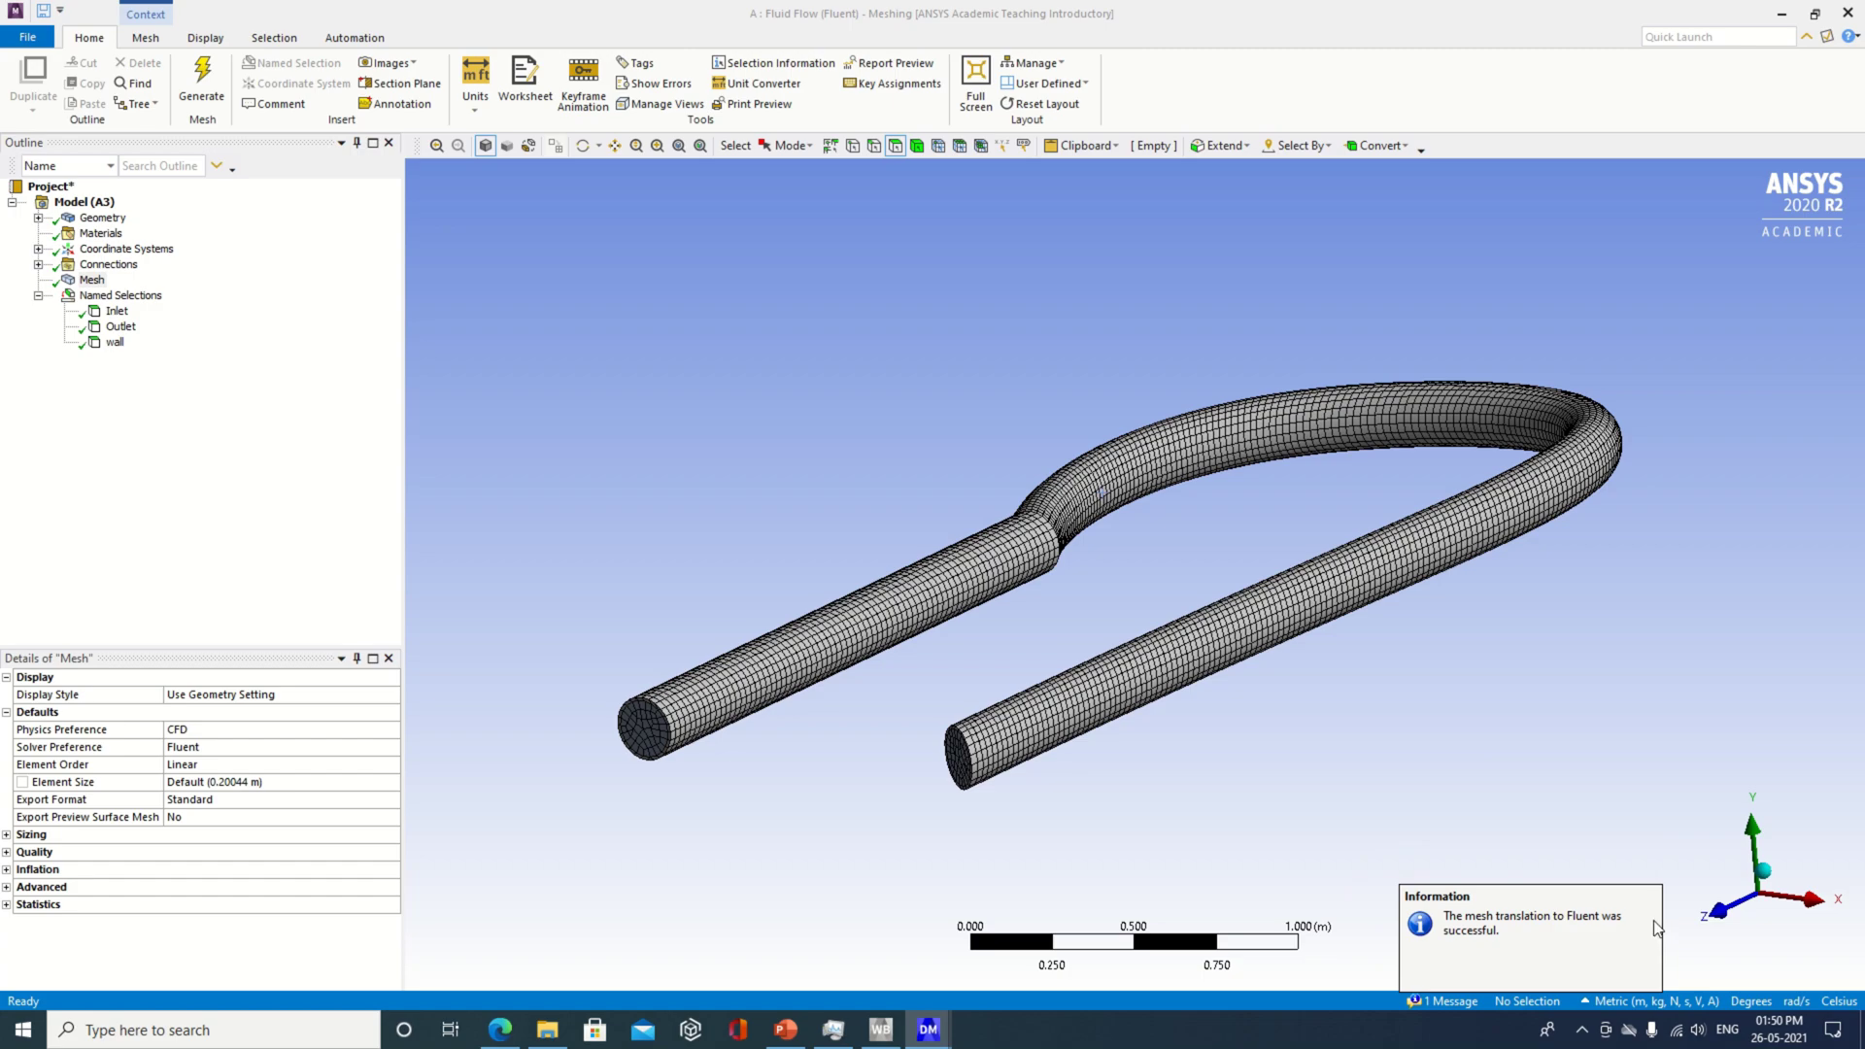
{"action": "left_click", "coordinate": [1466, 878]}
{"action": "left_click", "coordinate": [1768, 767]}
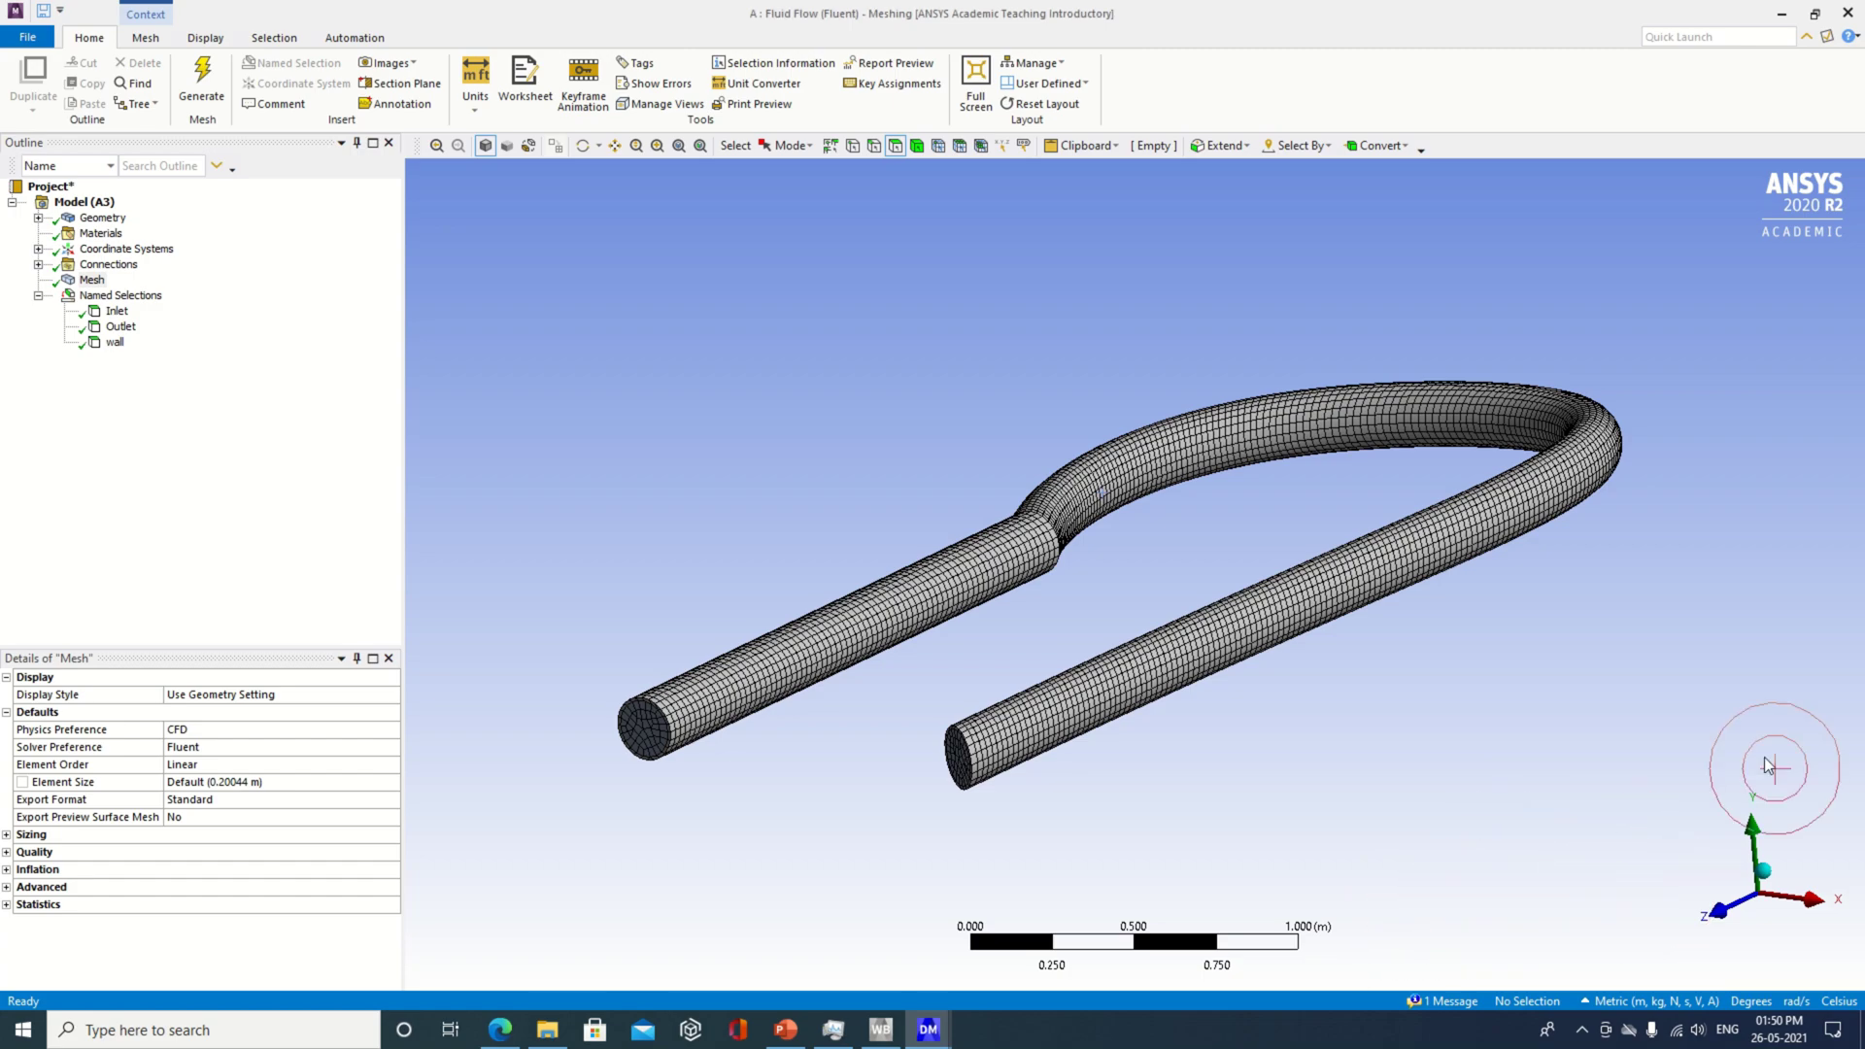
{"action": "left_click", "coordinate": [29, 38]}
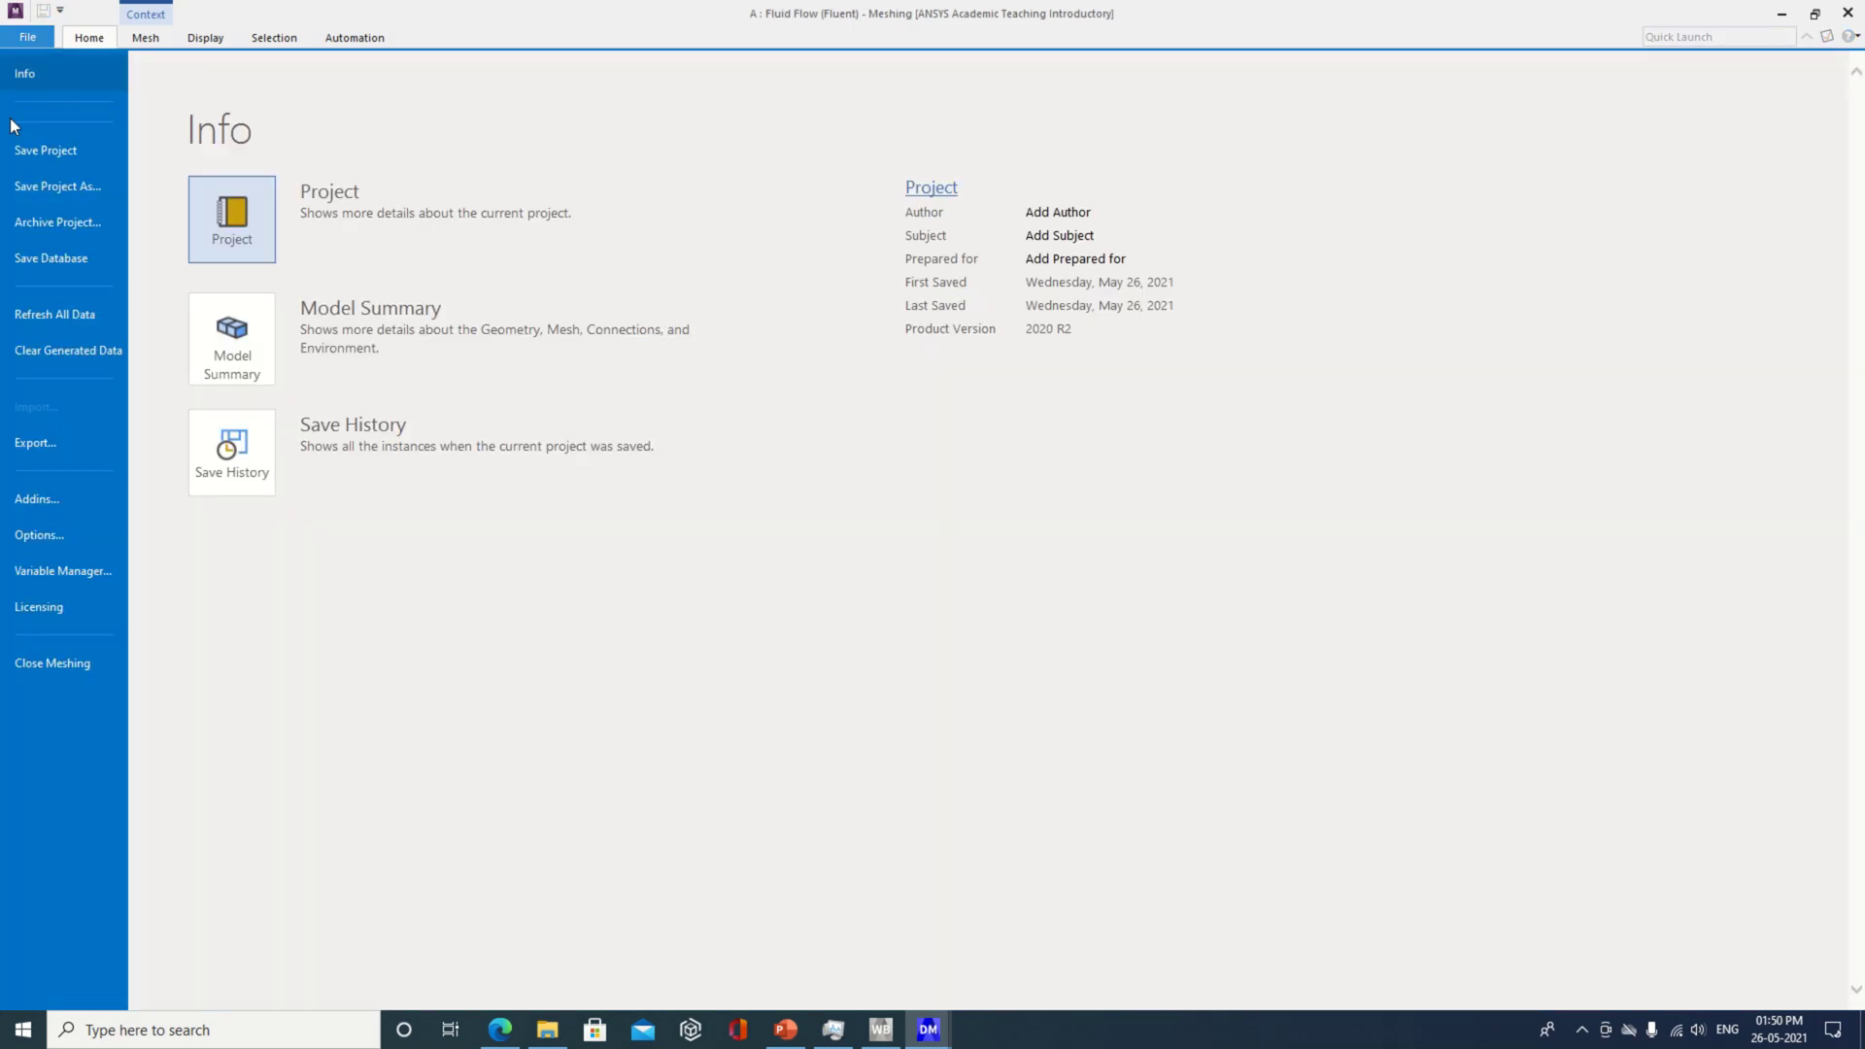
{"action": "left_click", "coordinate": [49, 661]}
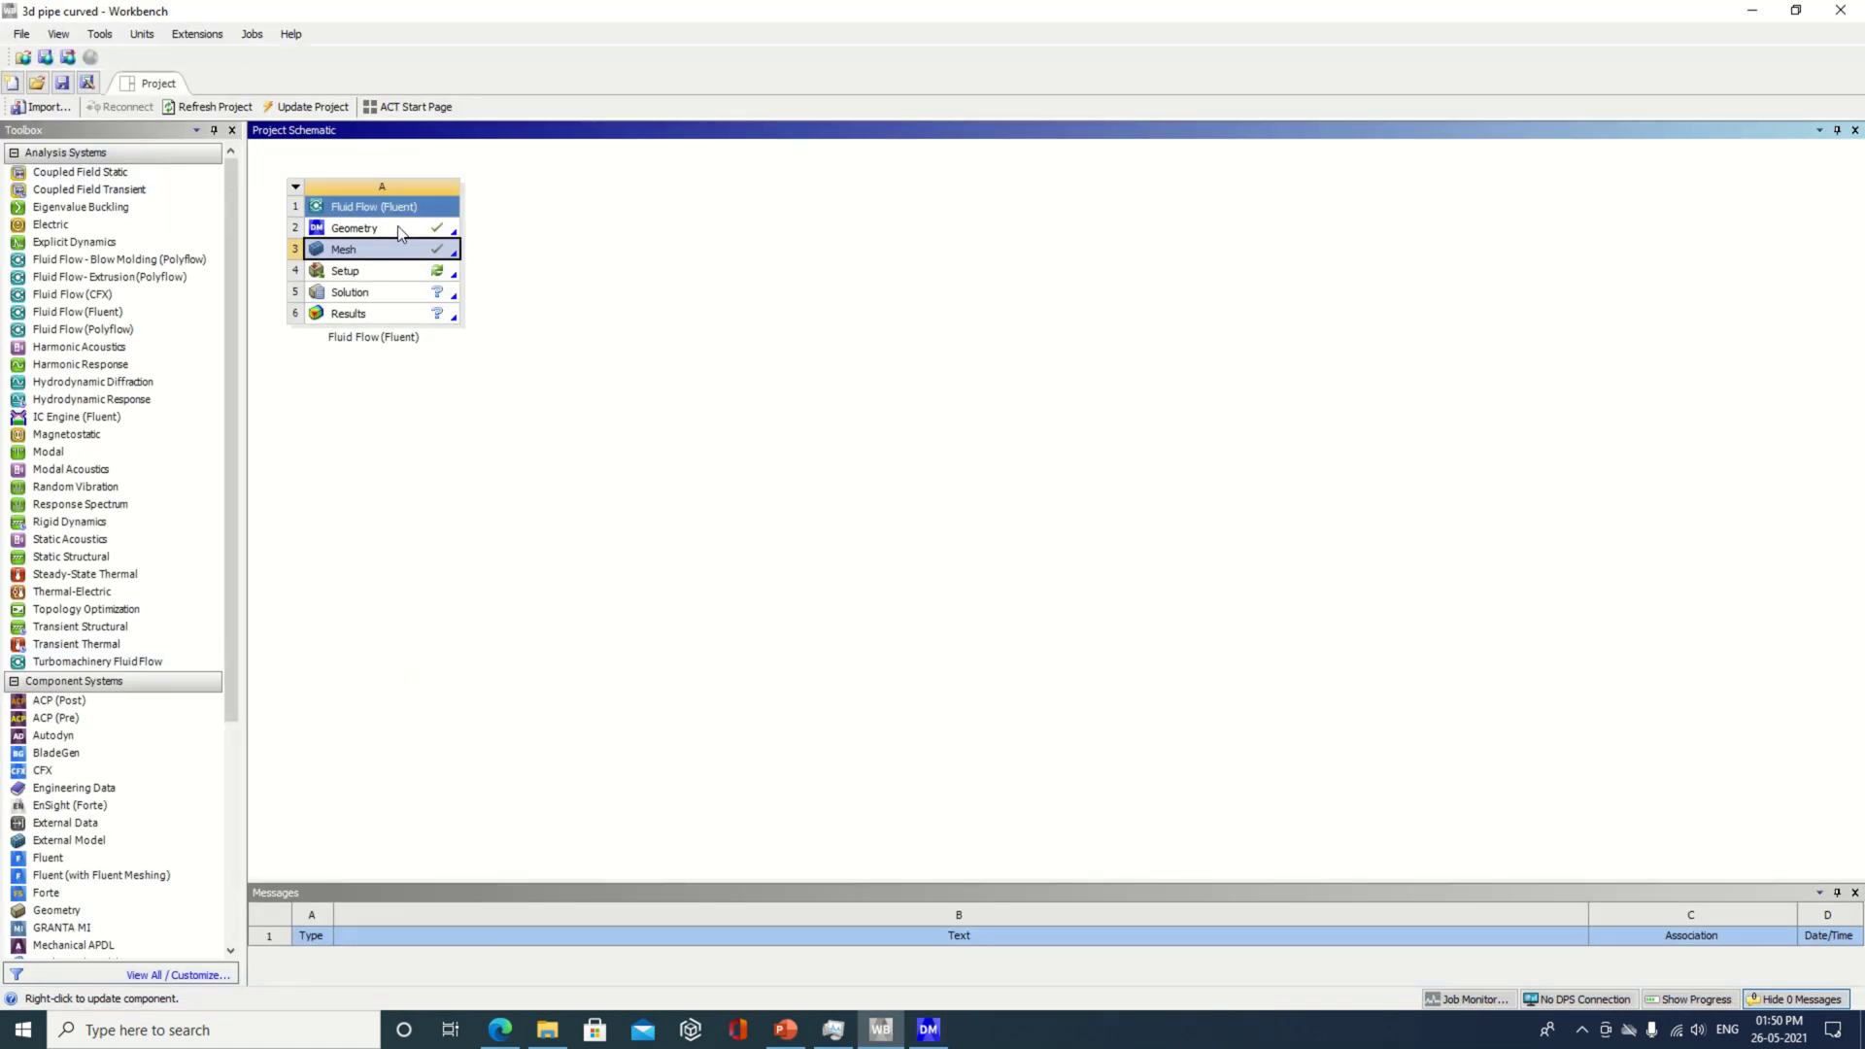
- Open the Setup cell for editing and start Fluent in double precision with 10 solver processes
{"action": "left_click", "coordinate": [452, 282]}
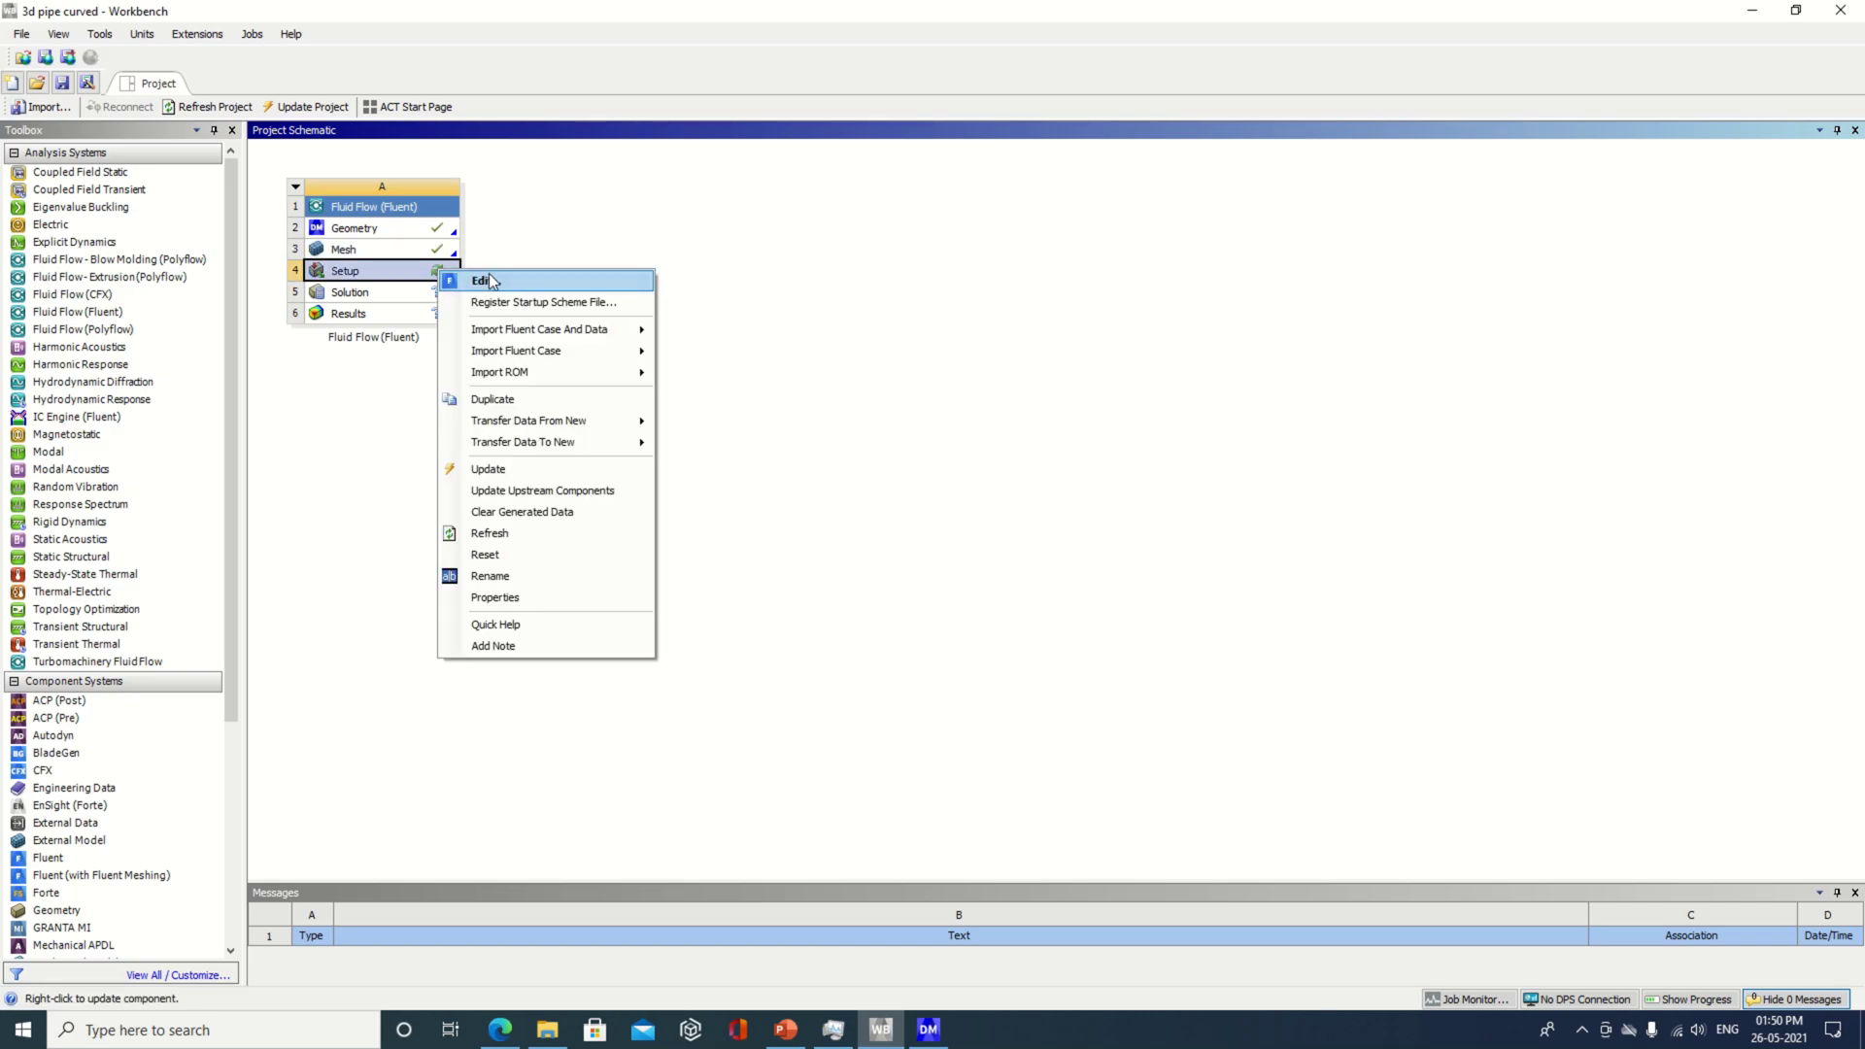
{"action": "left_click", "coordinate": [490, 281]}
{"action": "left_click", "coordinate": [1021, 475]}
{"action": "left_click", "coordinate": [1093, 589]}
{"action": "double_click", "coordinate": [1077, 585]}
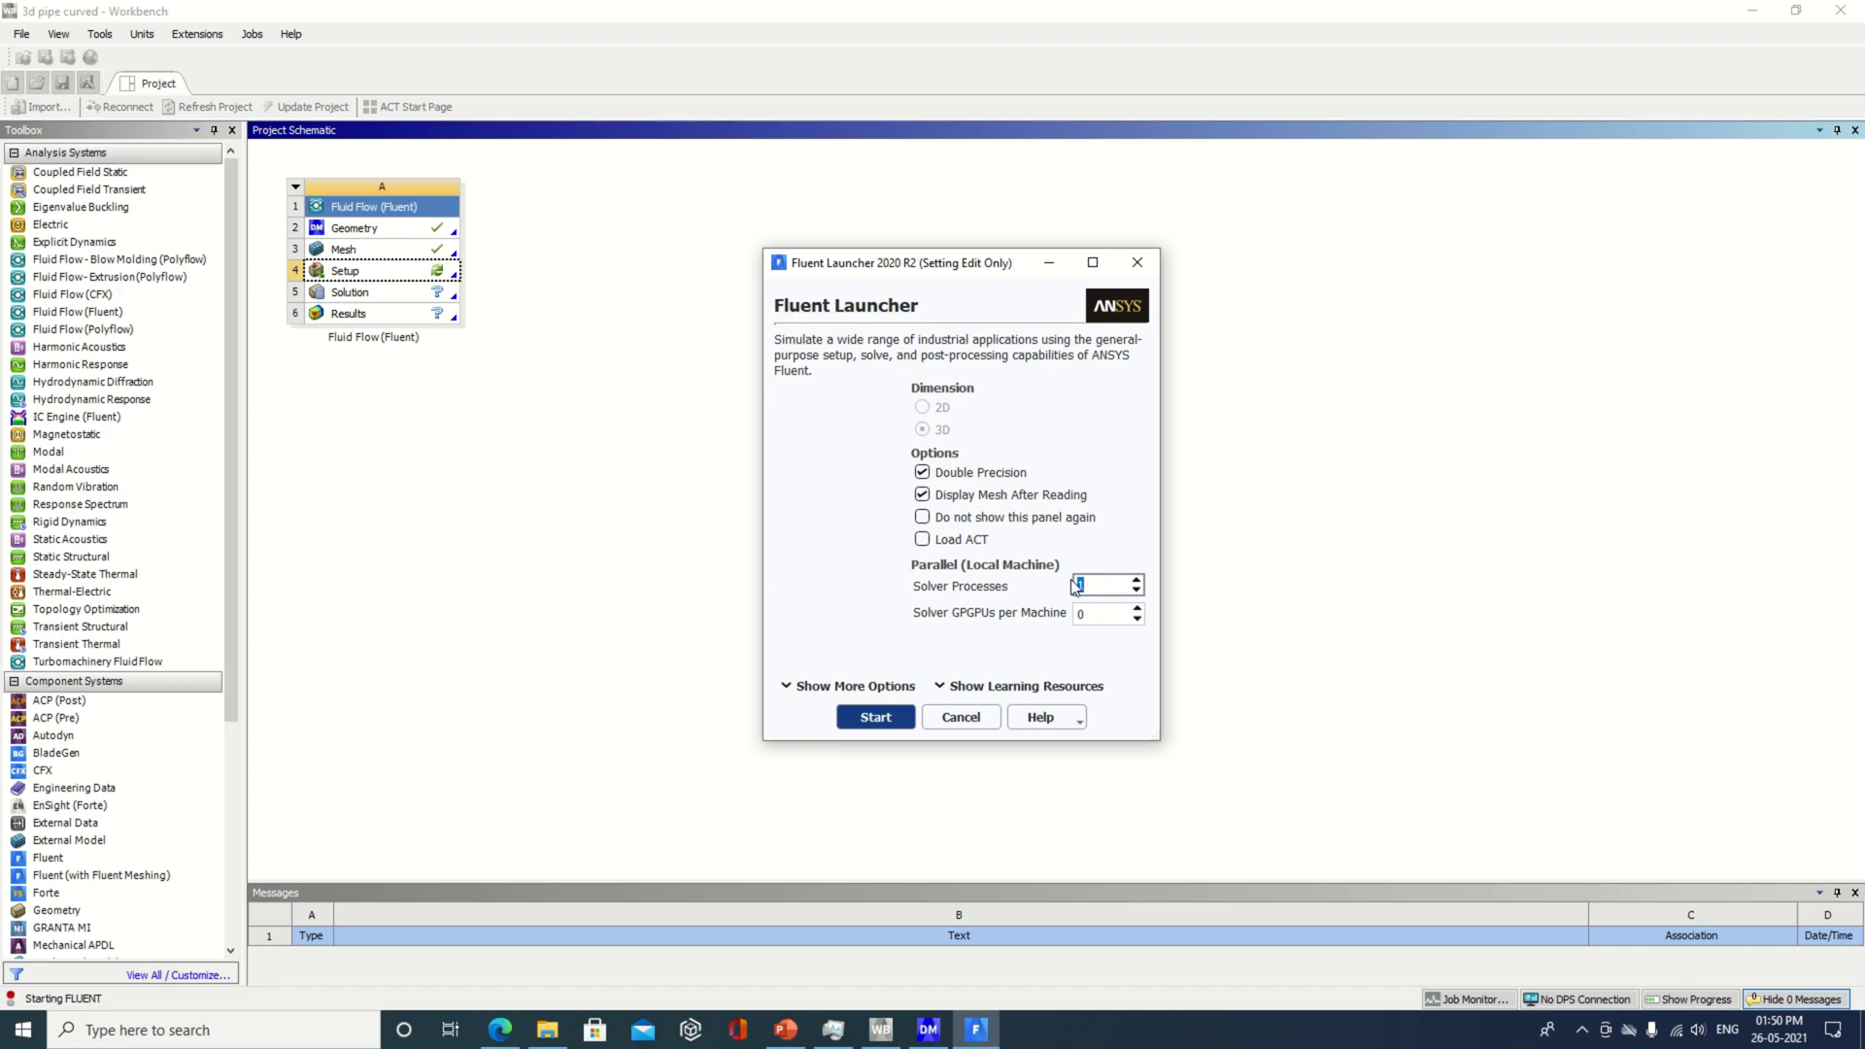
{"action": "type", "text": "10"}
{"action": "left_click", "coordinate": [1137, 608]}
{"action": "left_click", "coordinate": [869, 717]}
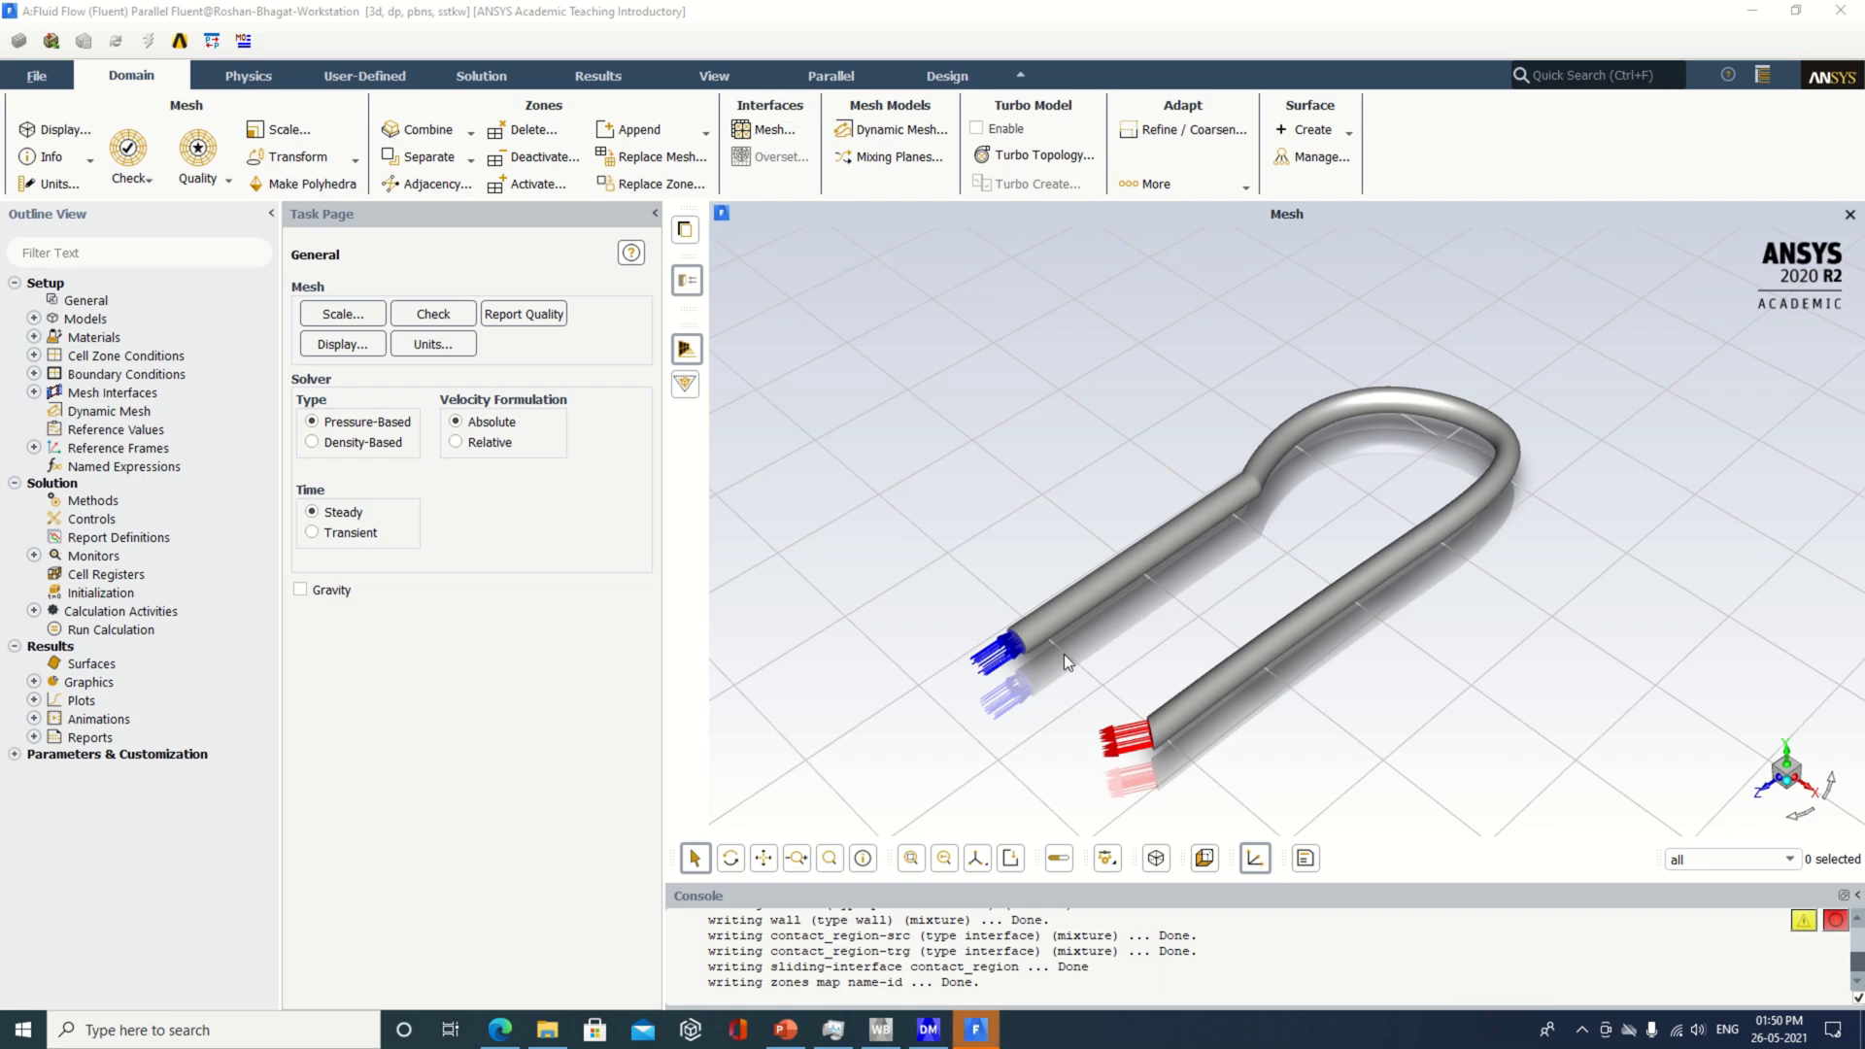
- Show the title block in the mesh view and enable gravity with a Y acceleration of -9.81 m/s2
{"action": "left_click", "coordinate": [1305, 858]}
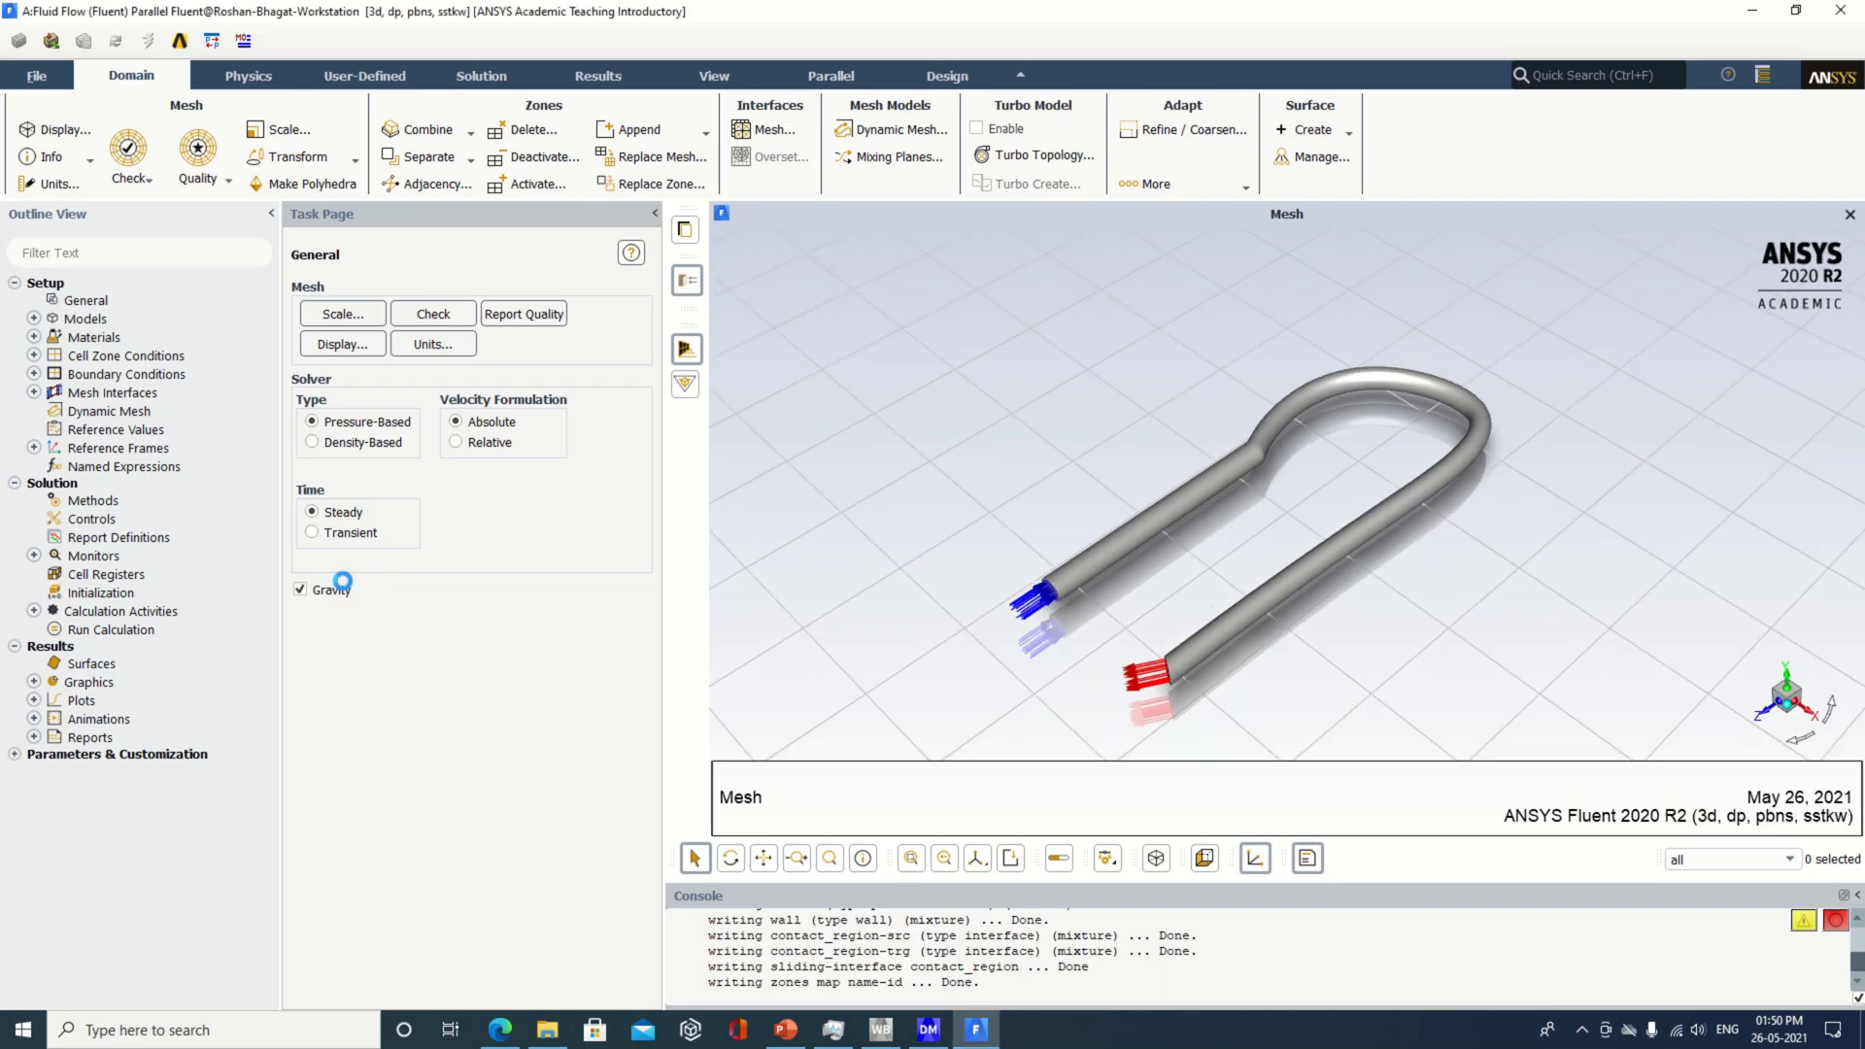
{"action": "left_click", "coordinate": [345, 589]}
{"action": "left_click", "coordinate": [416, 662]}
{"action": "key", "text": "BackSpace"}
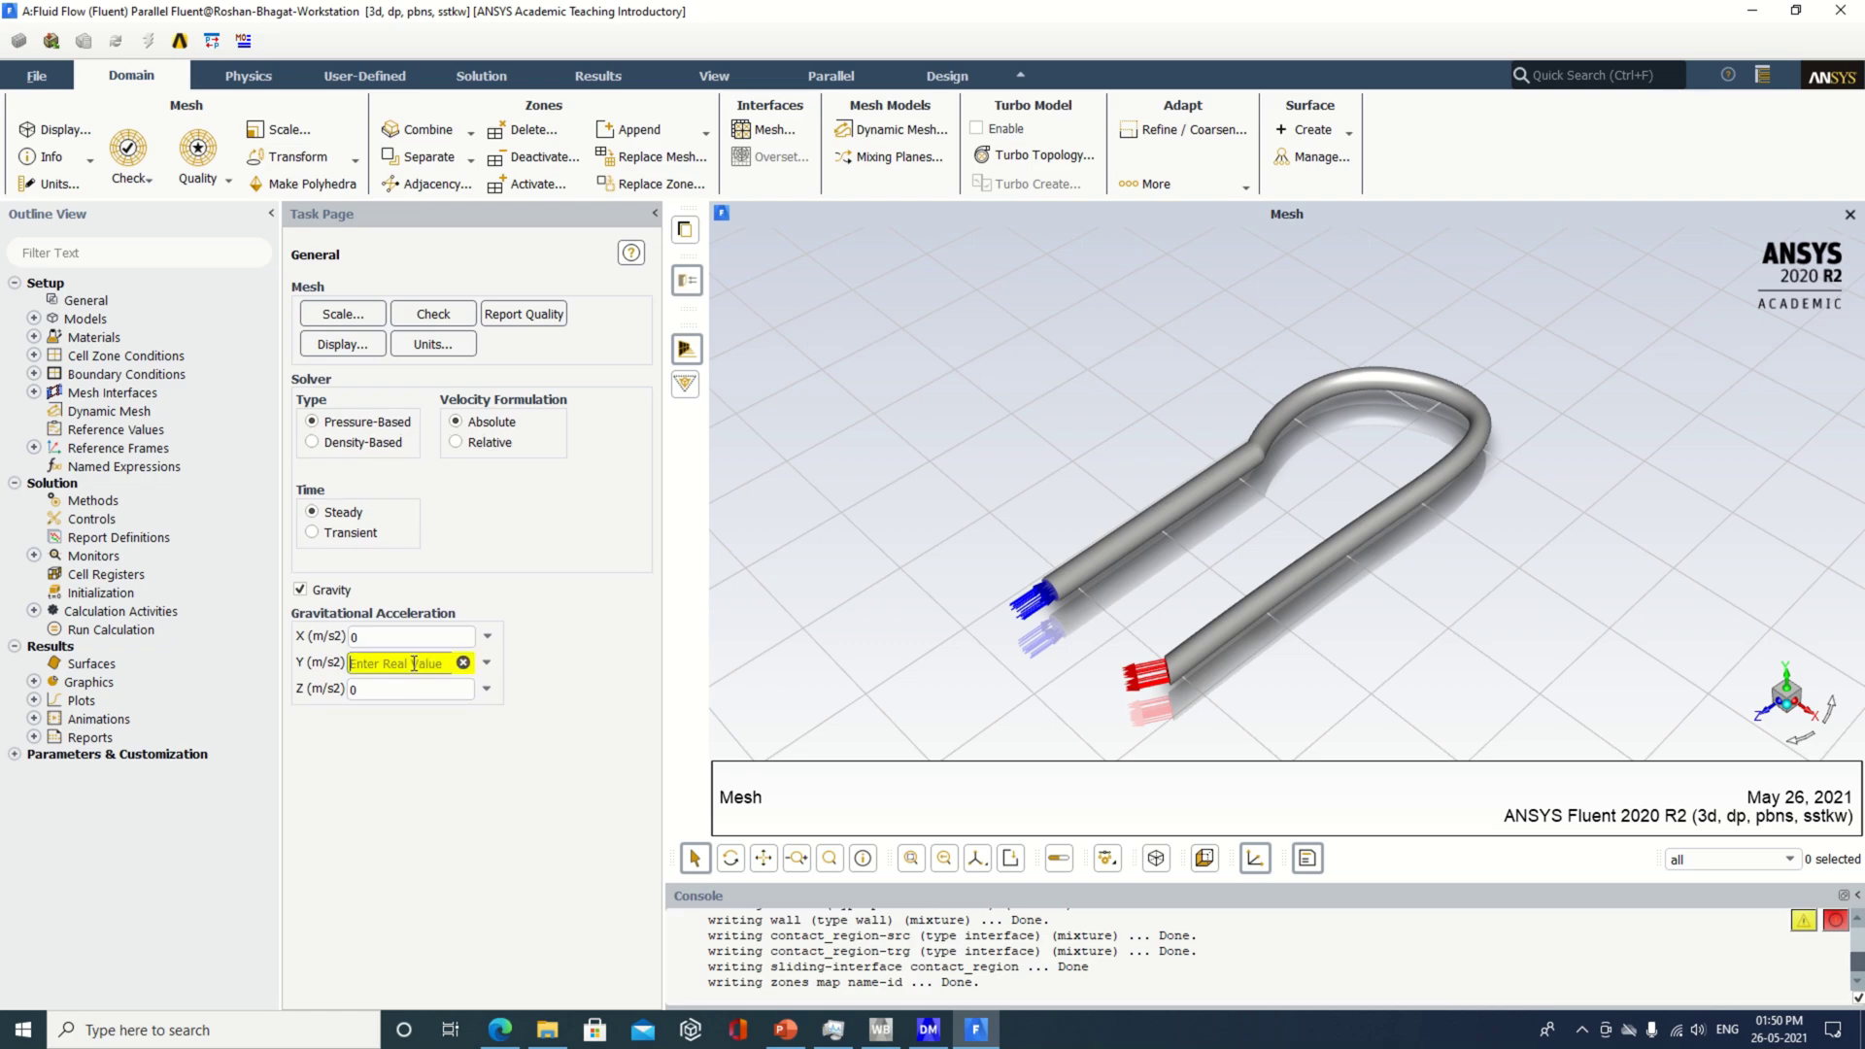
{"action": "type", "text": "-.981"}
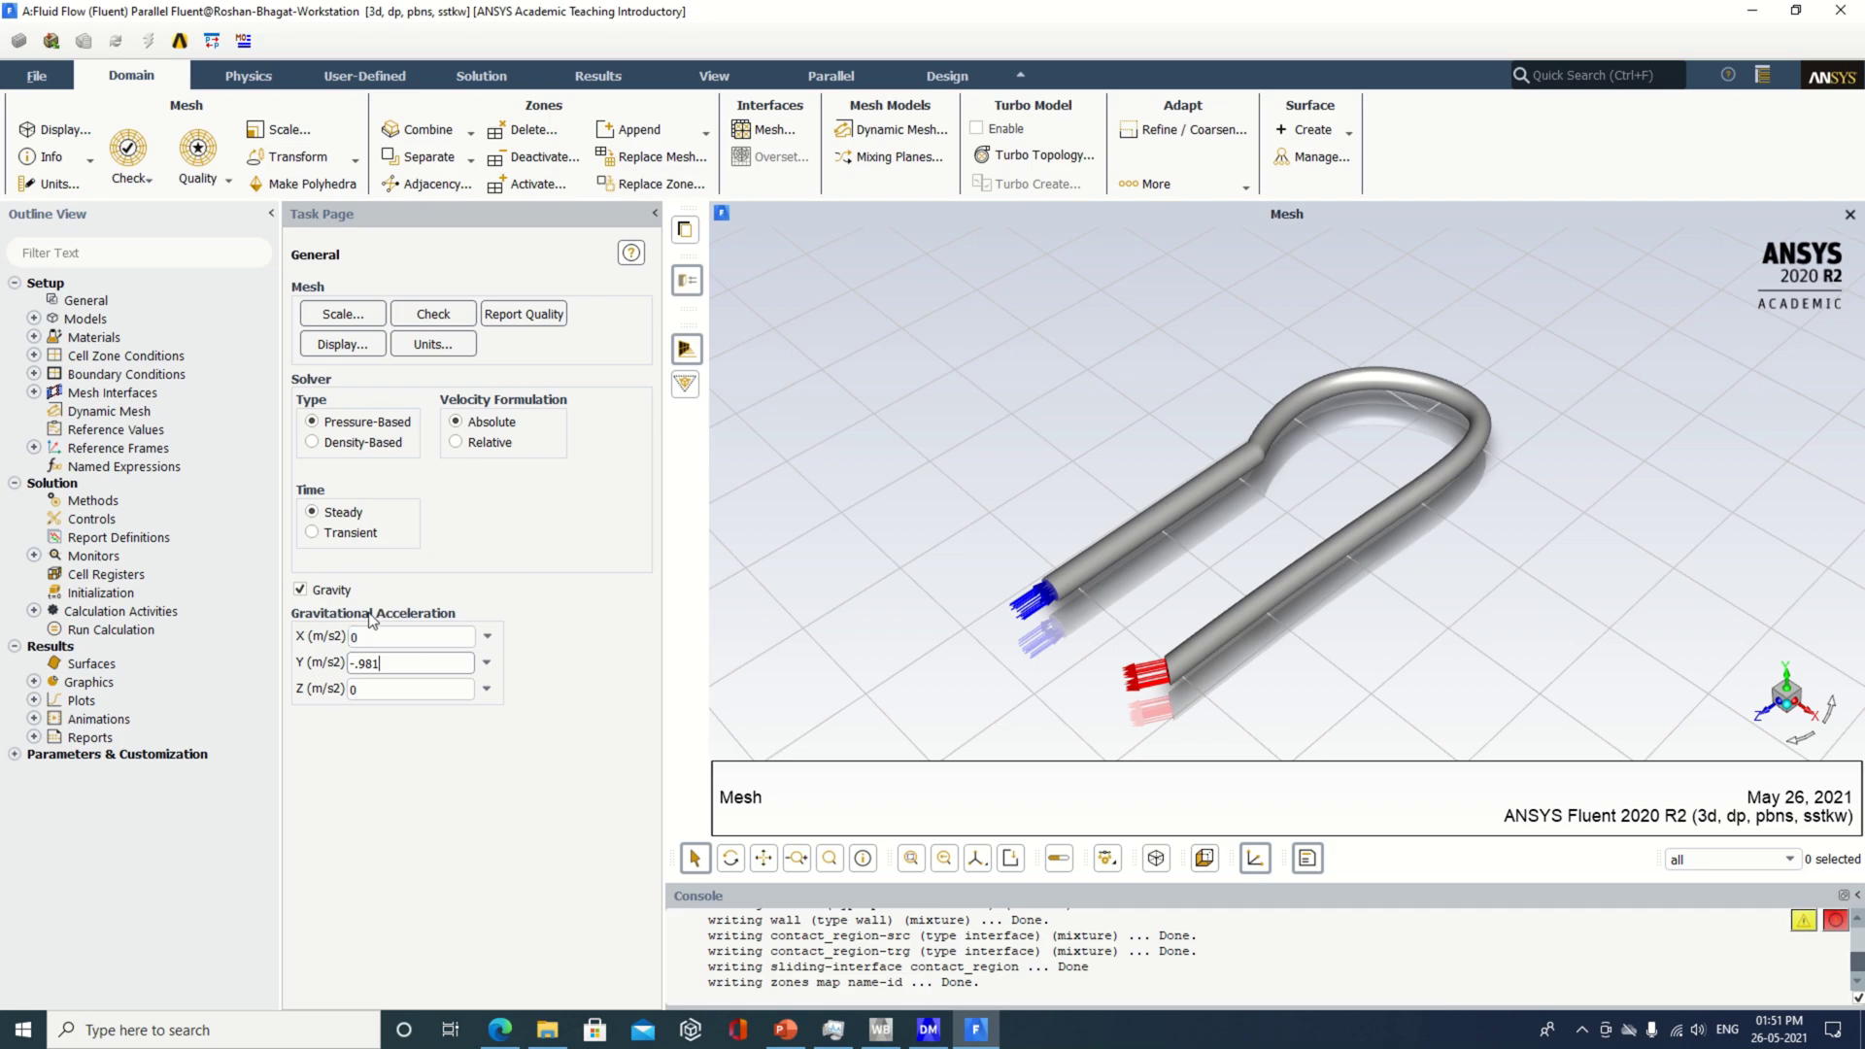
{"action": "key", "text": "BackSpace"}
{"action": "key", "text": "BackSpace"}
{"action": "type", "text": "9"}
{"action": "left_click", "coordinate": [383, 665]}
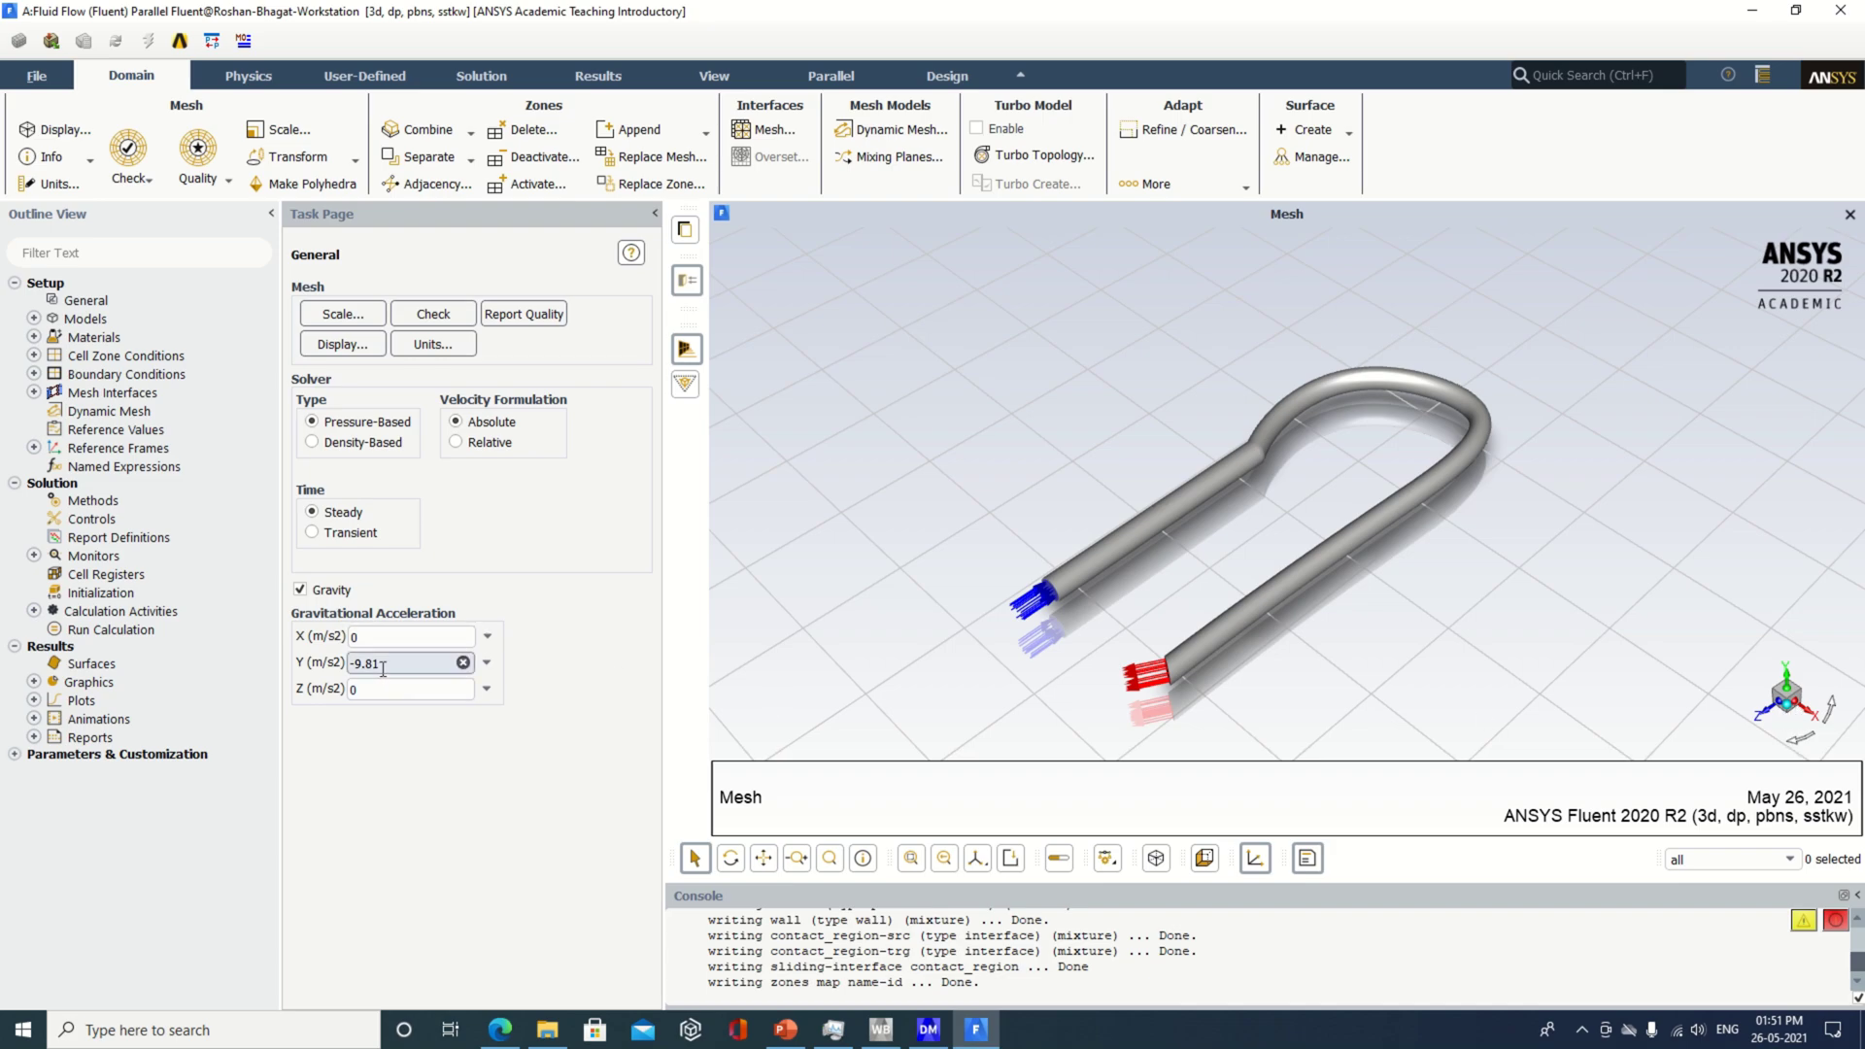
- Copy water-liquid (h2o<l>) from the Fluent database into the case's fluid materials
{"action": "double_click", "coordinate": [93, 340]}
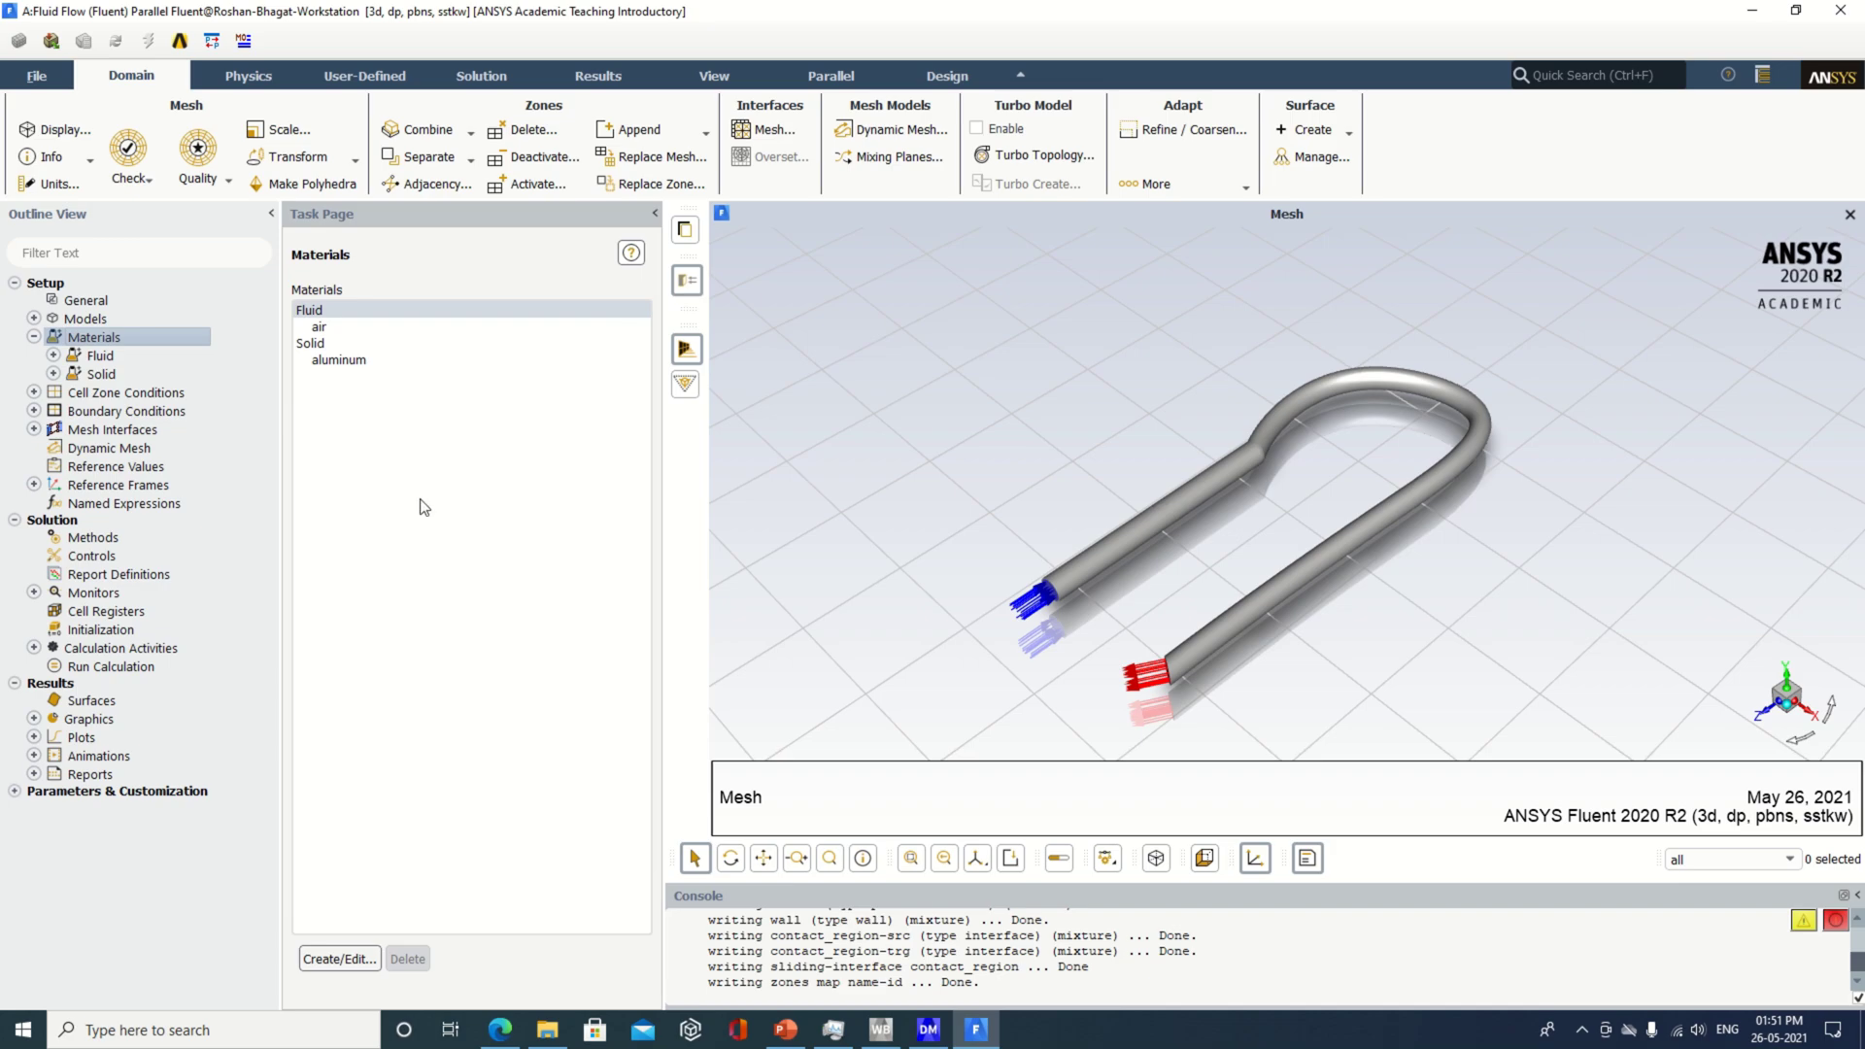
{"action": "left_click", "coordinate": [362, 950]}
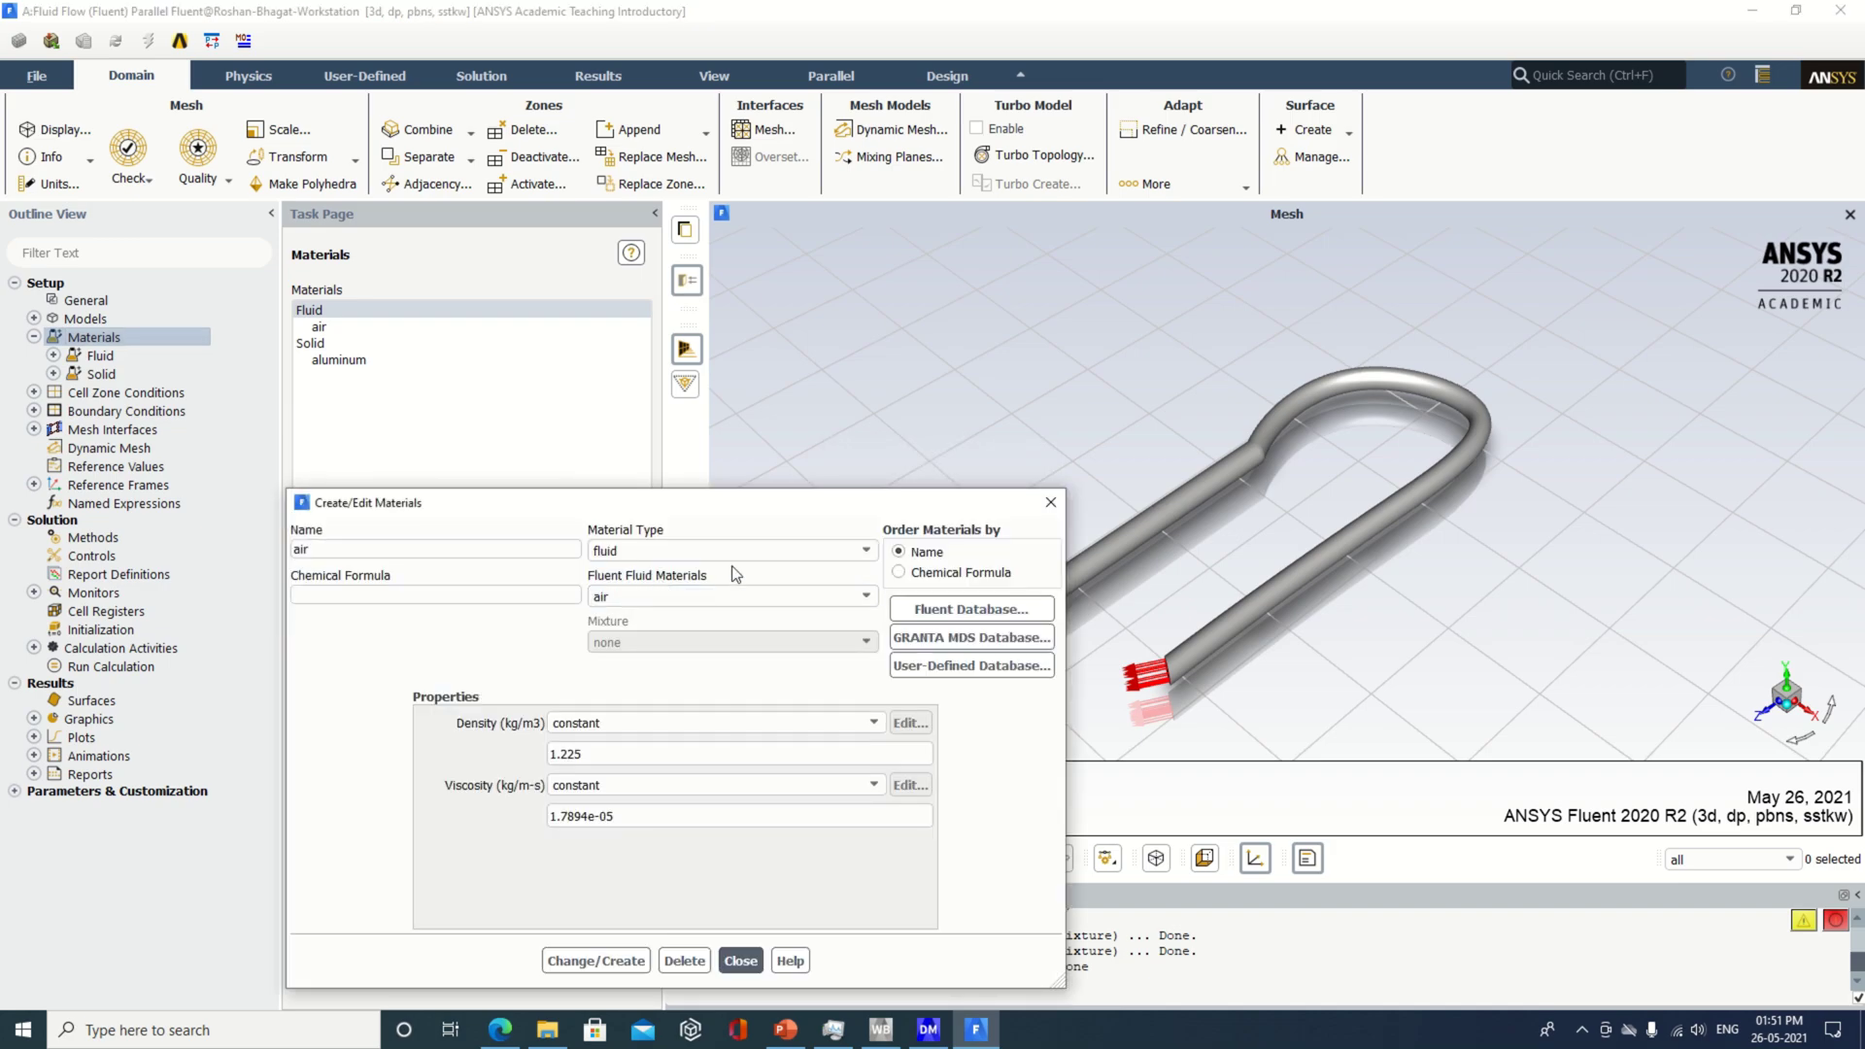
{"action": "left_click", "coordinate": [930, 609]}
{"action": "left_click", "coordinate": [573, 629]}
{"action": "left_click", "coordinate": [455, 585]}
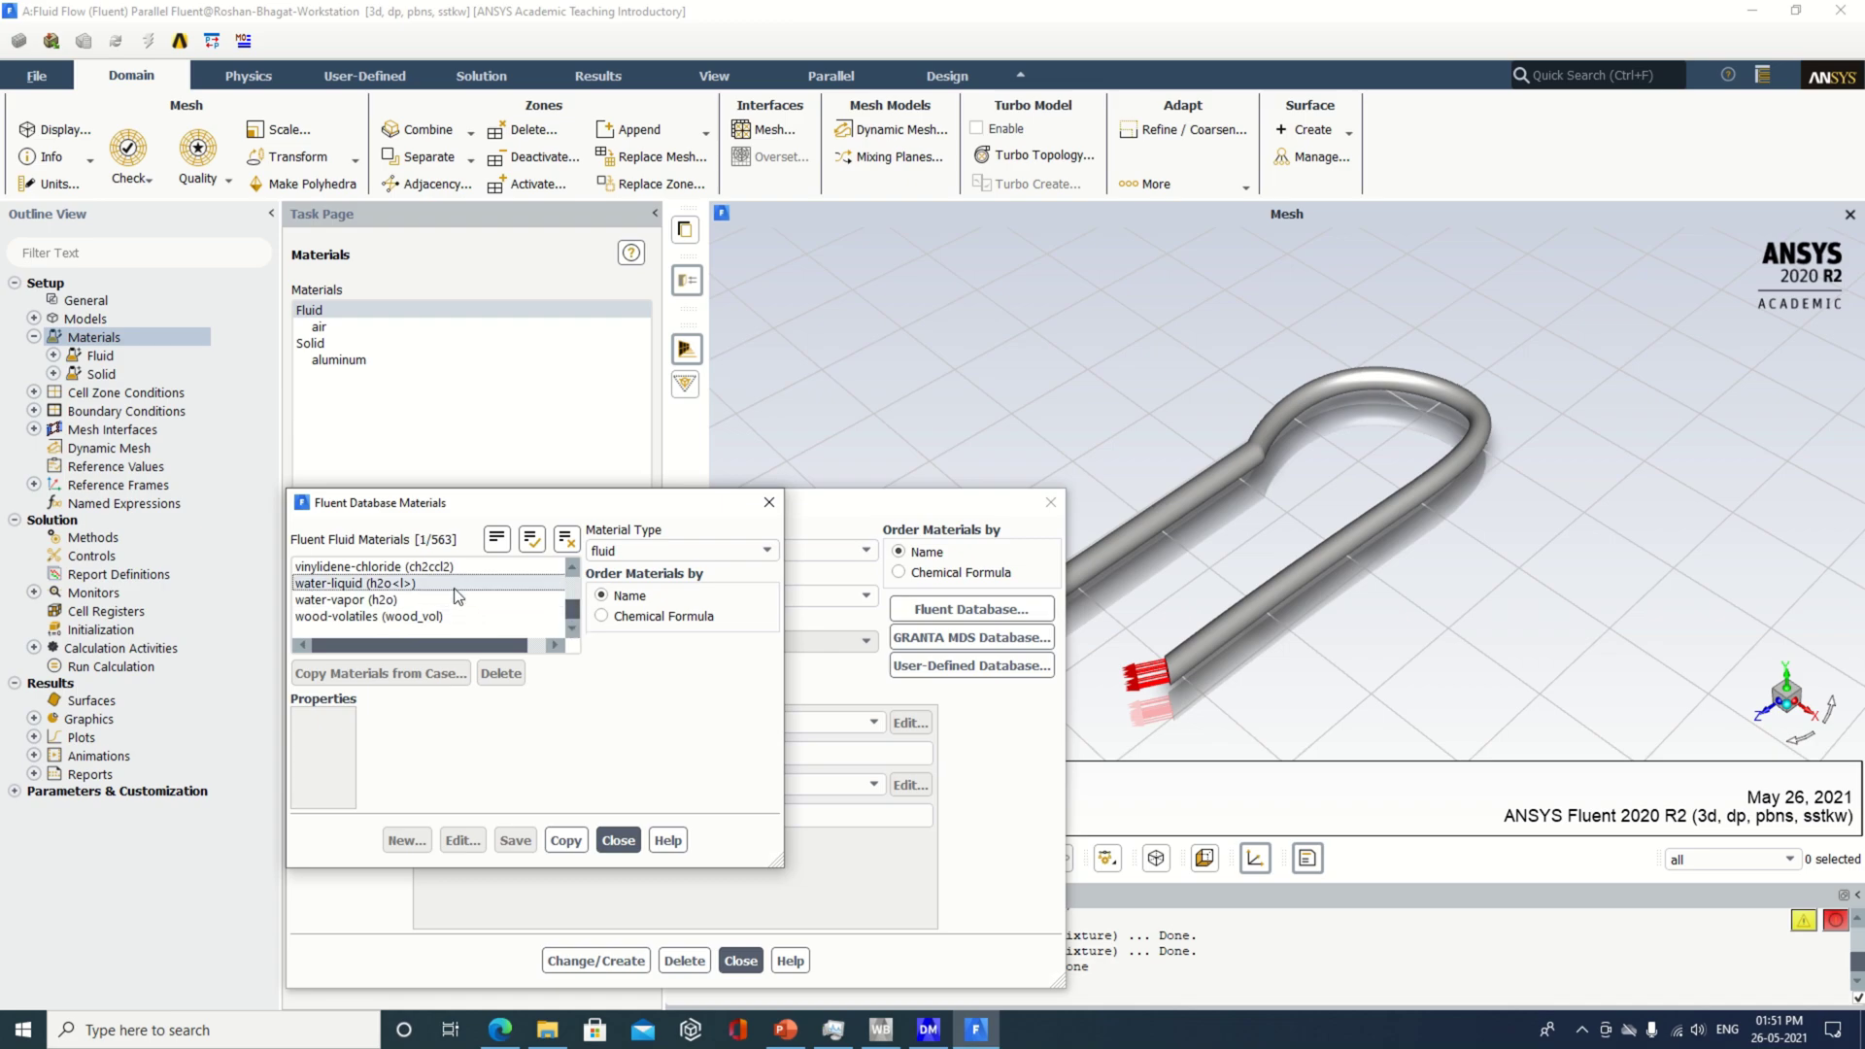
{"action": "left_click", "coordinate": [957, 745]}
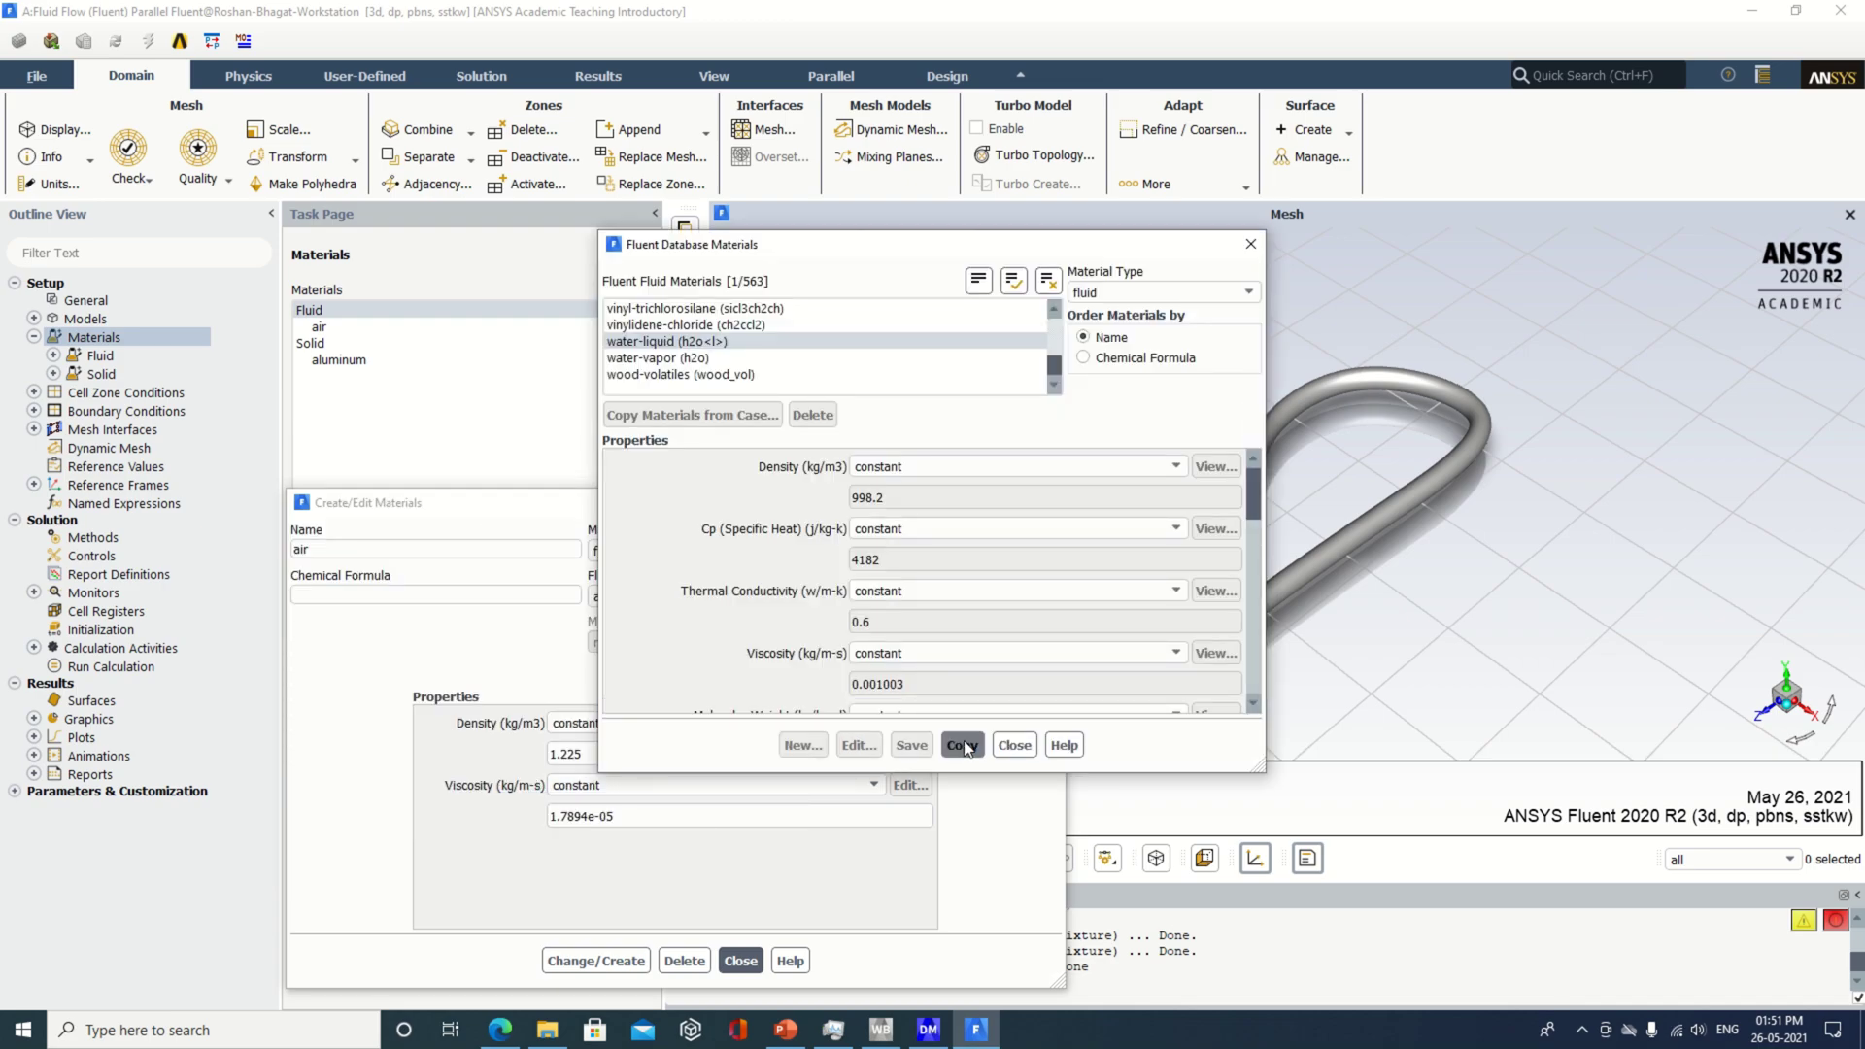
{"action": "left_click", "coordinate": [1015, 745]}
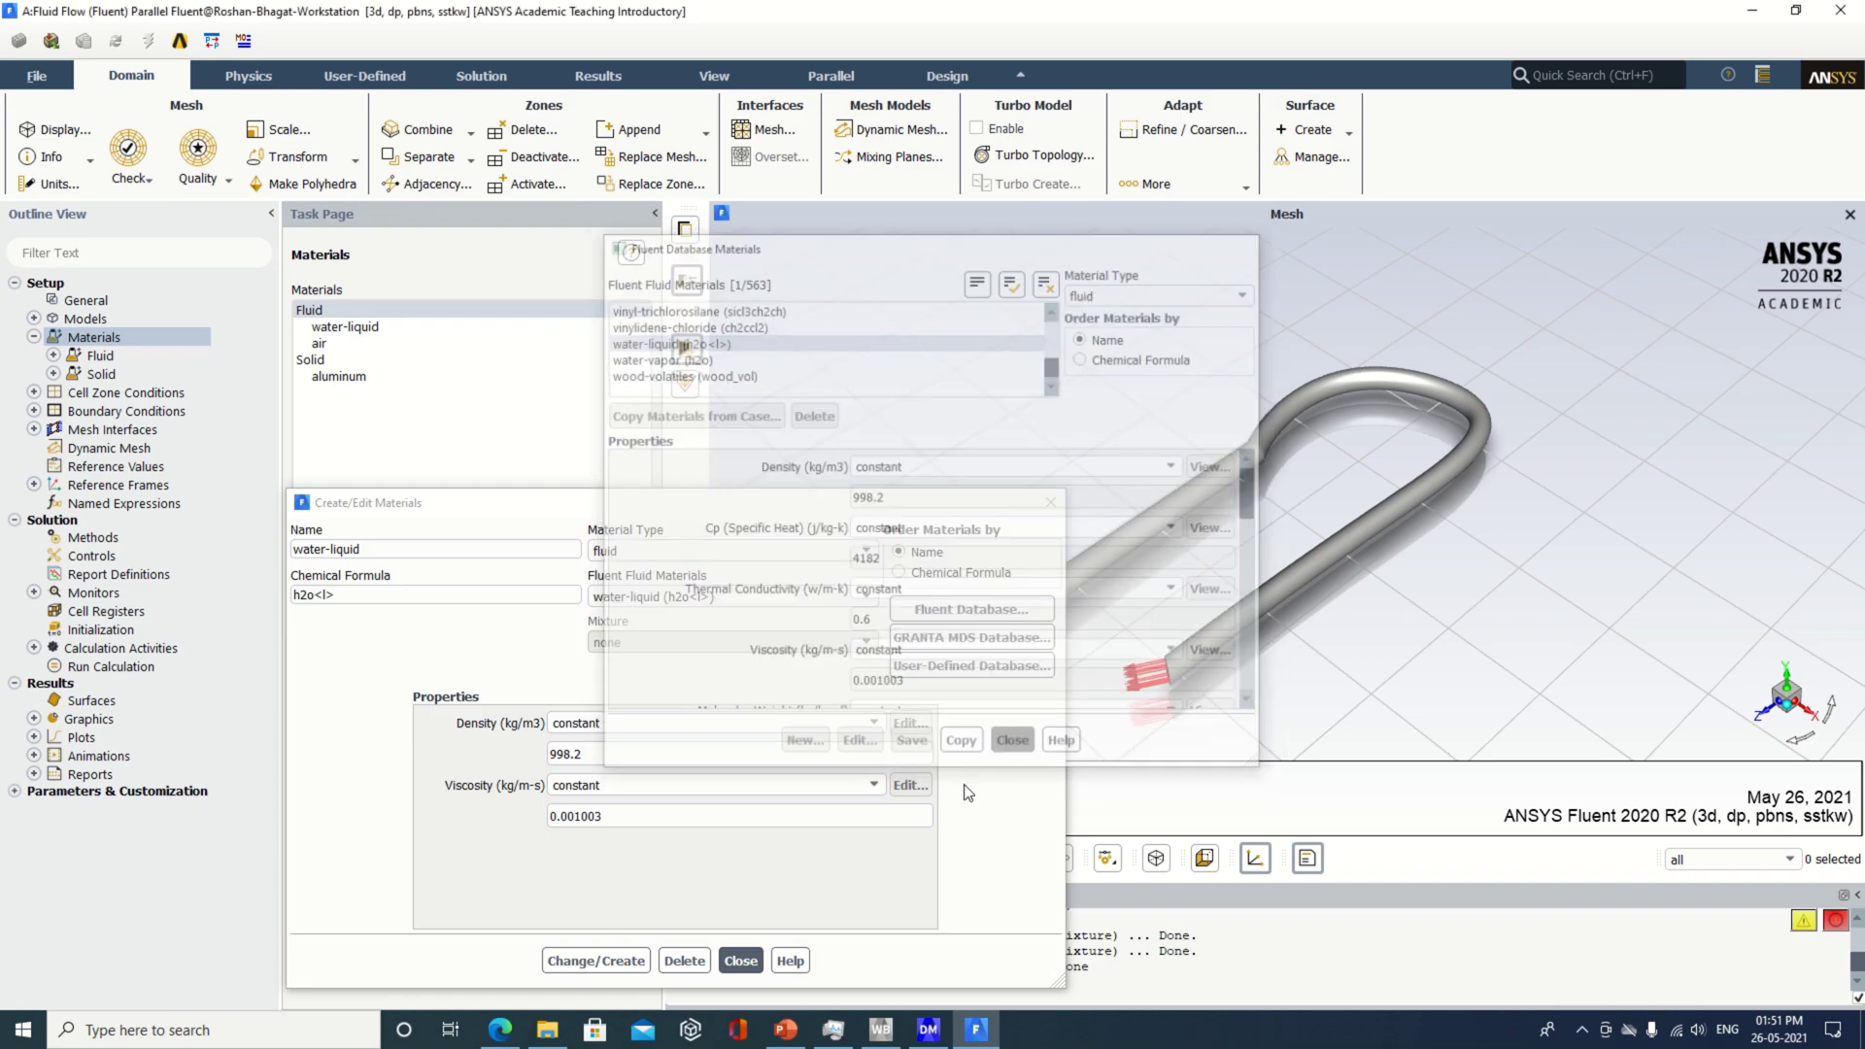
{"action": "left_click_drag", "start_coordinate": [782, 521], "coordinate": [872, 342]}
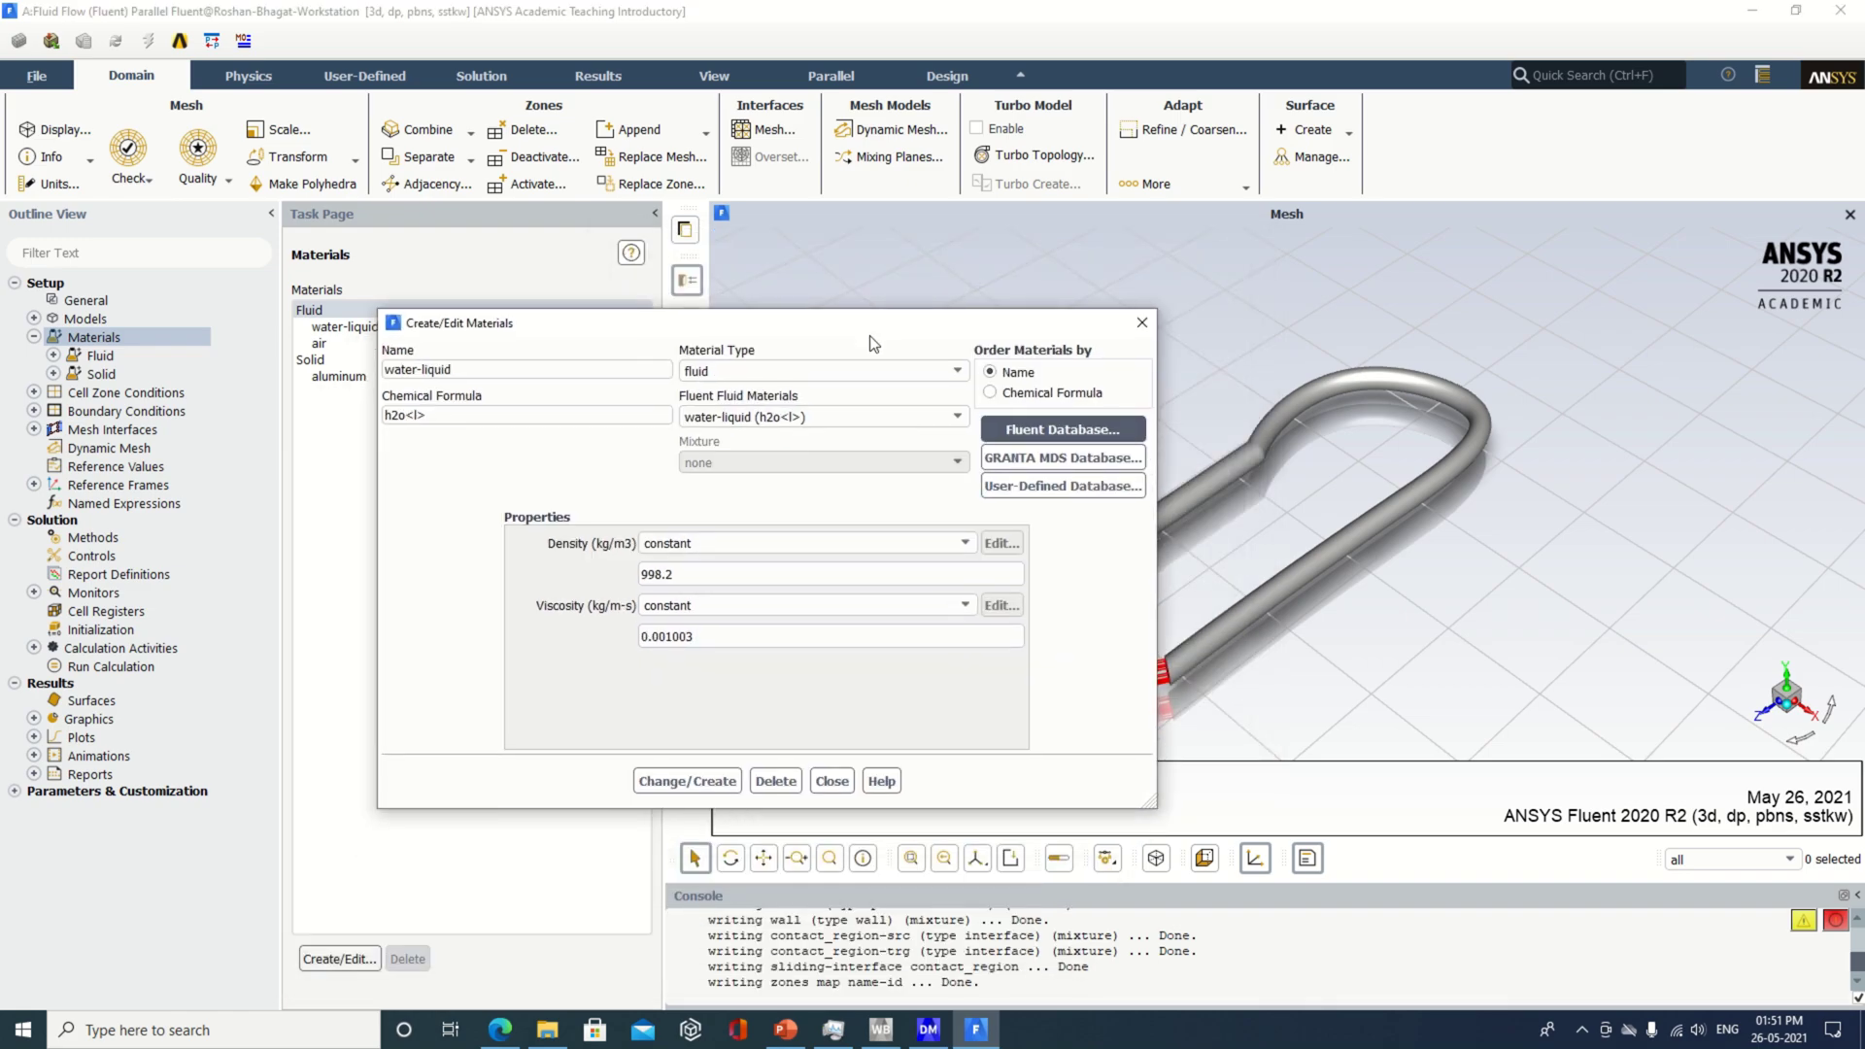
- Apply the water-liquid material definition and close the material editor
{"action": "left_click", "coordinate": [701, 781]}
{"action": "left_click", "coordinate": [1142, 322]}
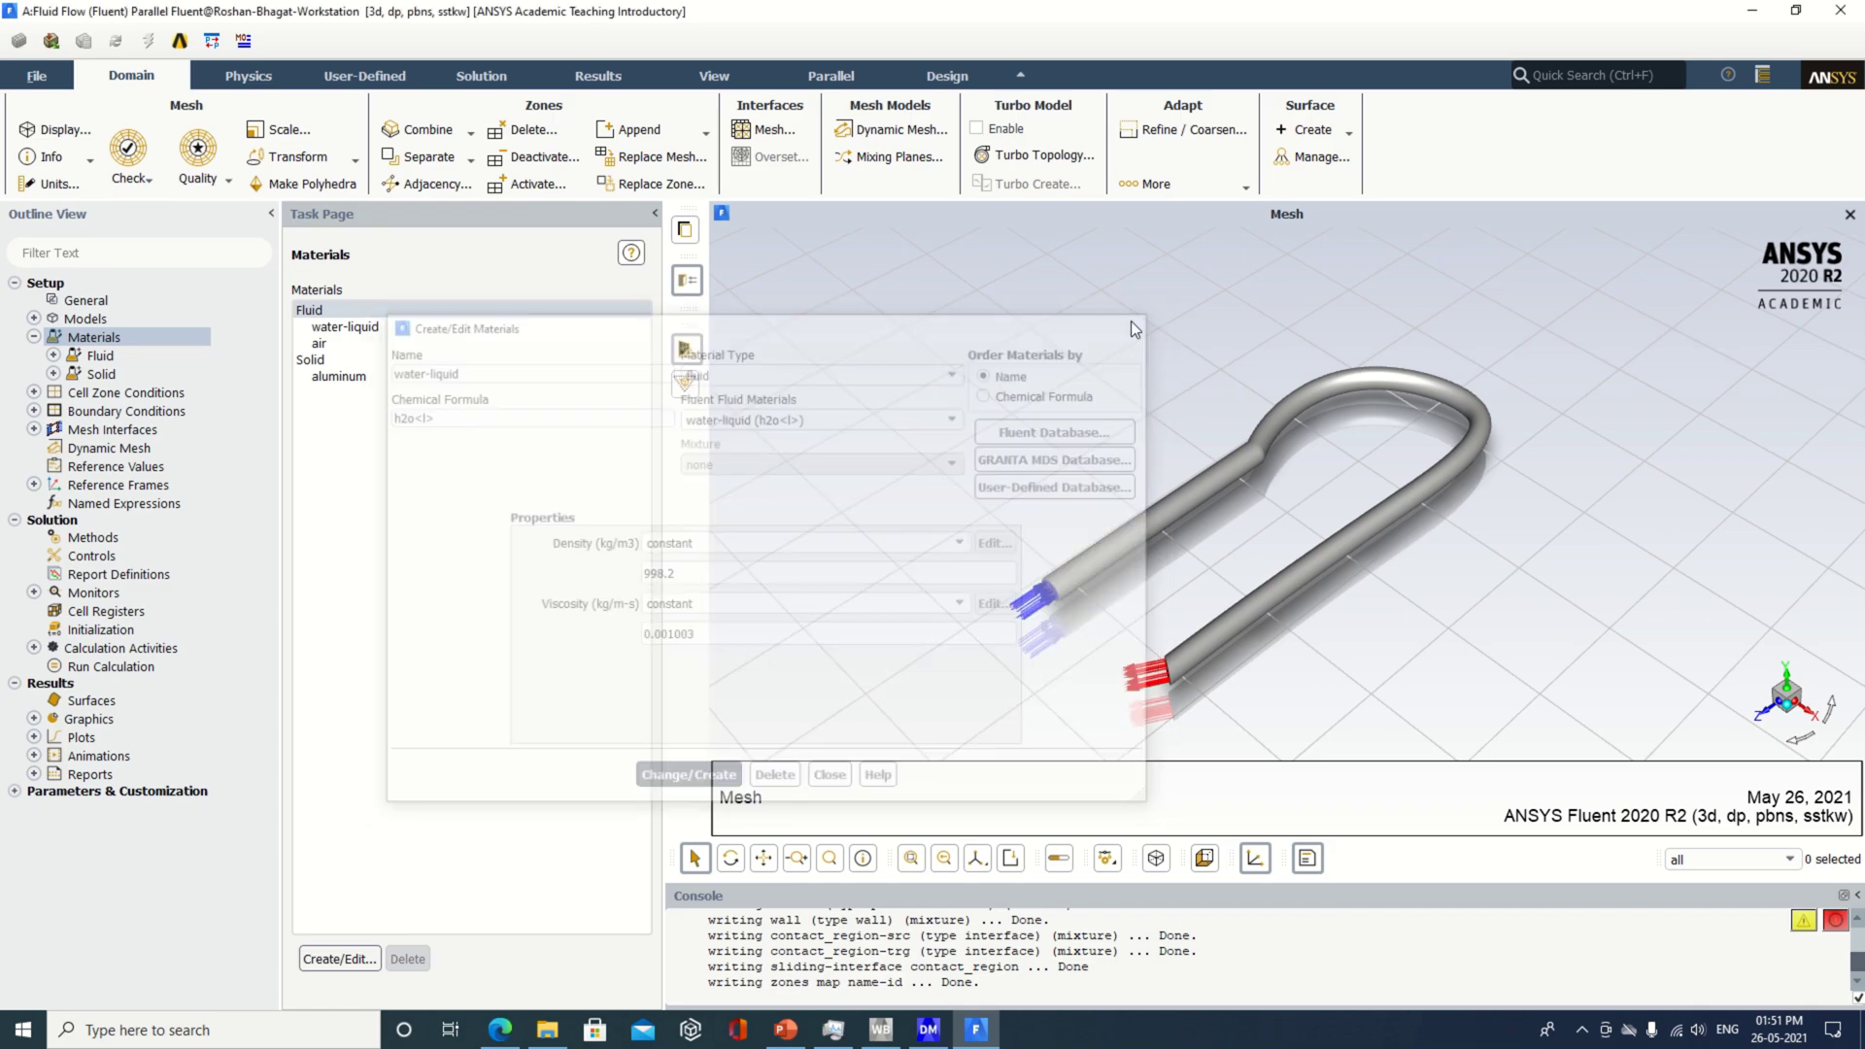
{"action": "left_click", "coordinate": [357, 379]}
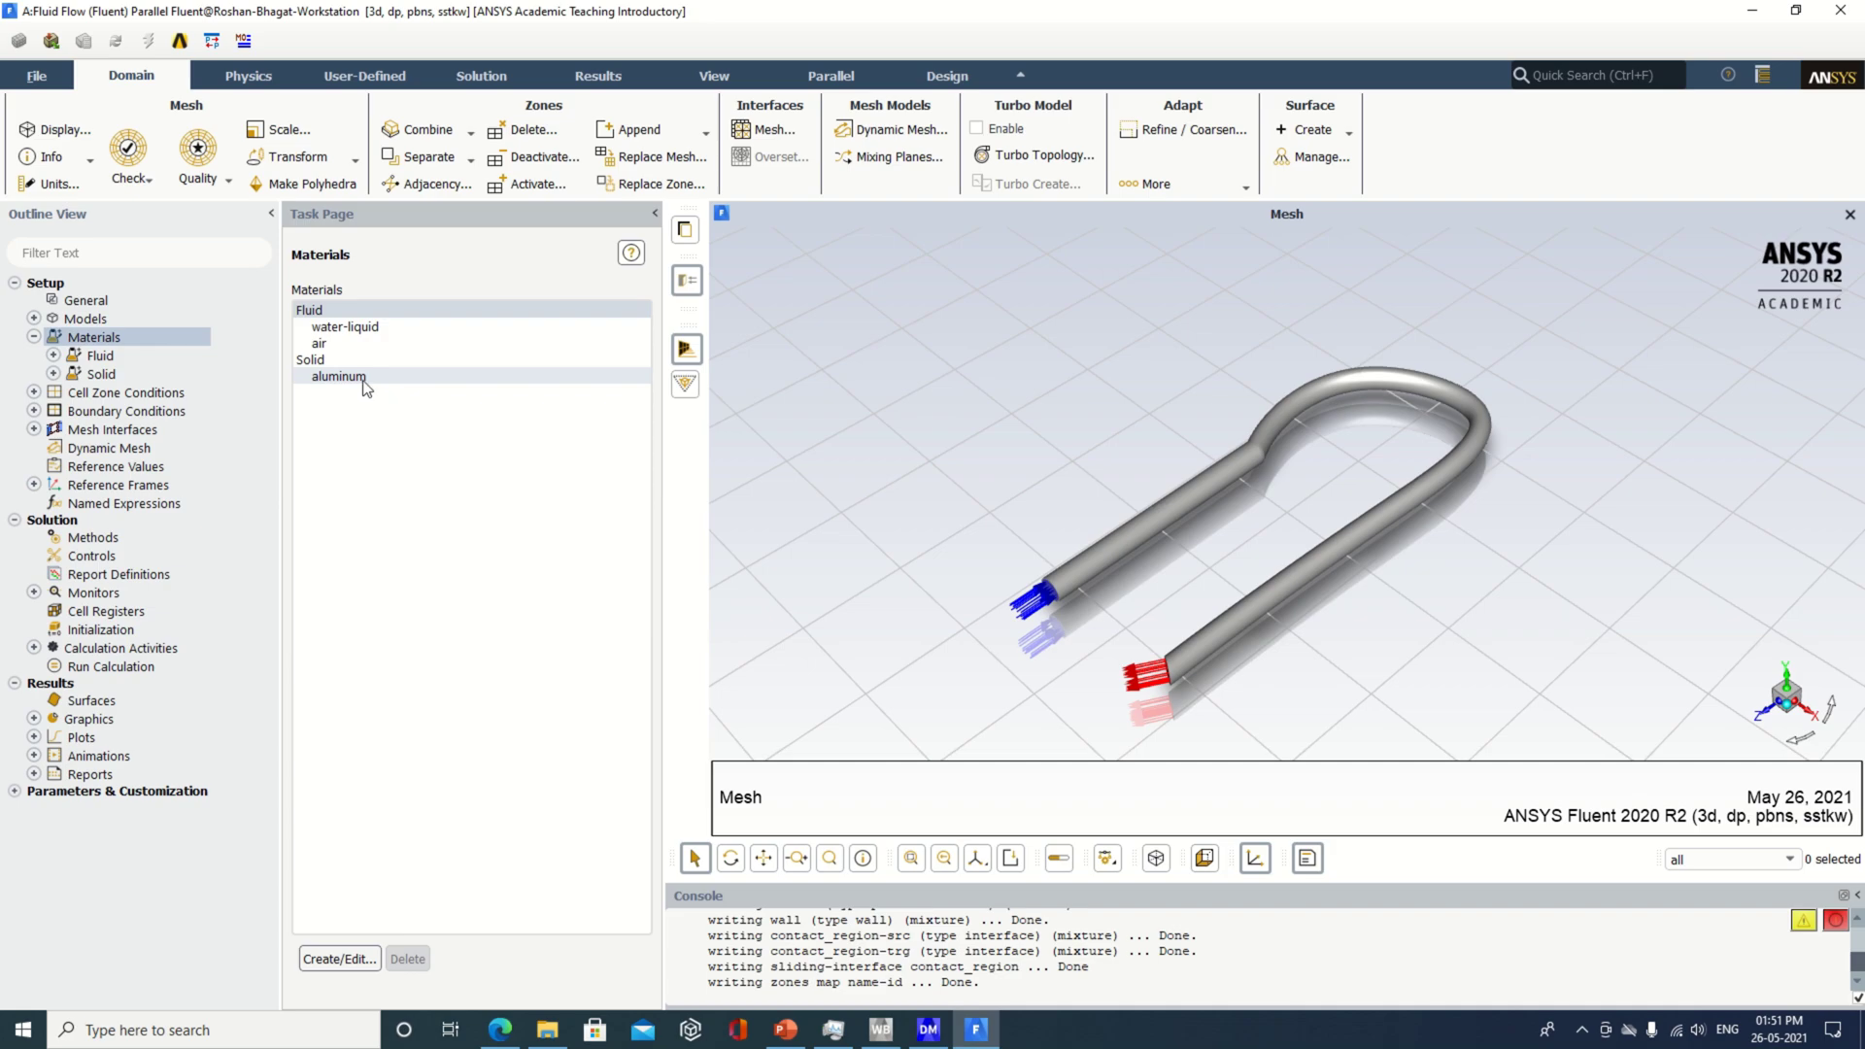
- Set the velocity magnitude of the inlet boundary condition to 0.5 m/s and apply it
{"action": "double_click", "coordinate": [148, 417]}
{"action": "left_click", "coordinate": [309, 357]}
{"action": "left_click", "coordinate": [361, 857]}
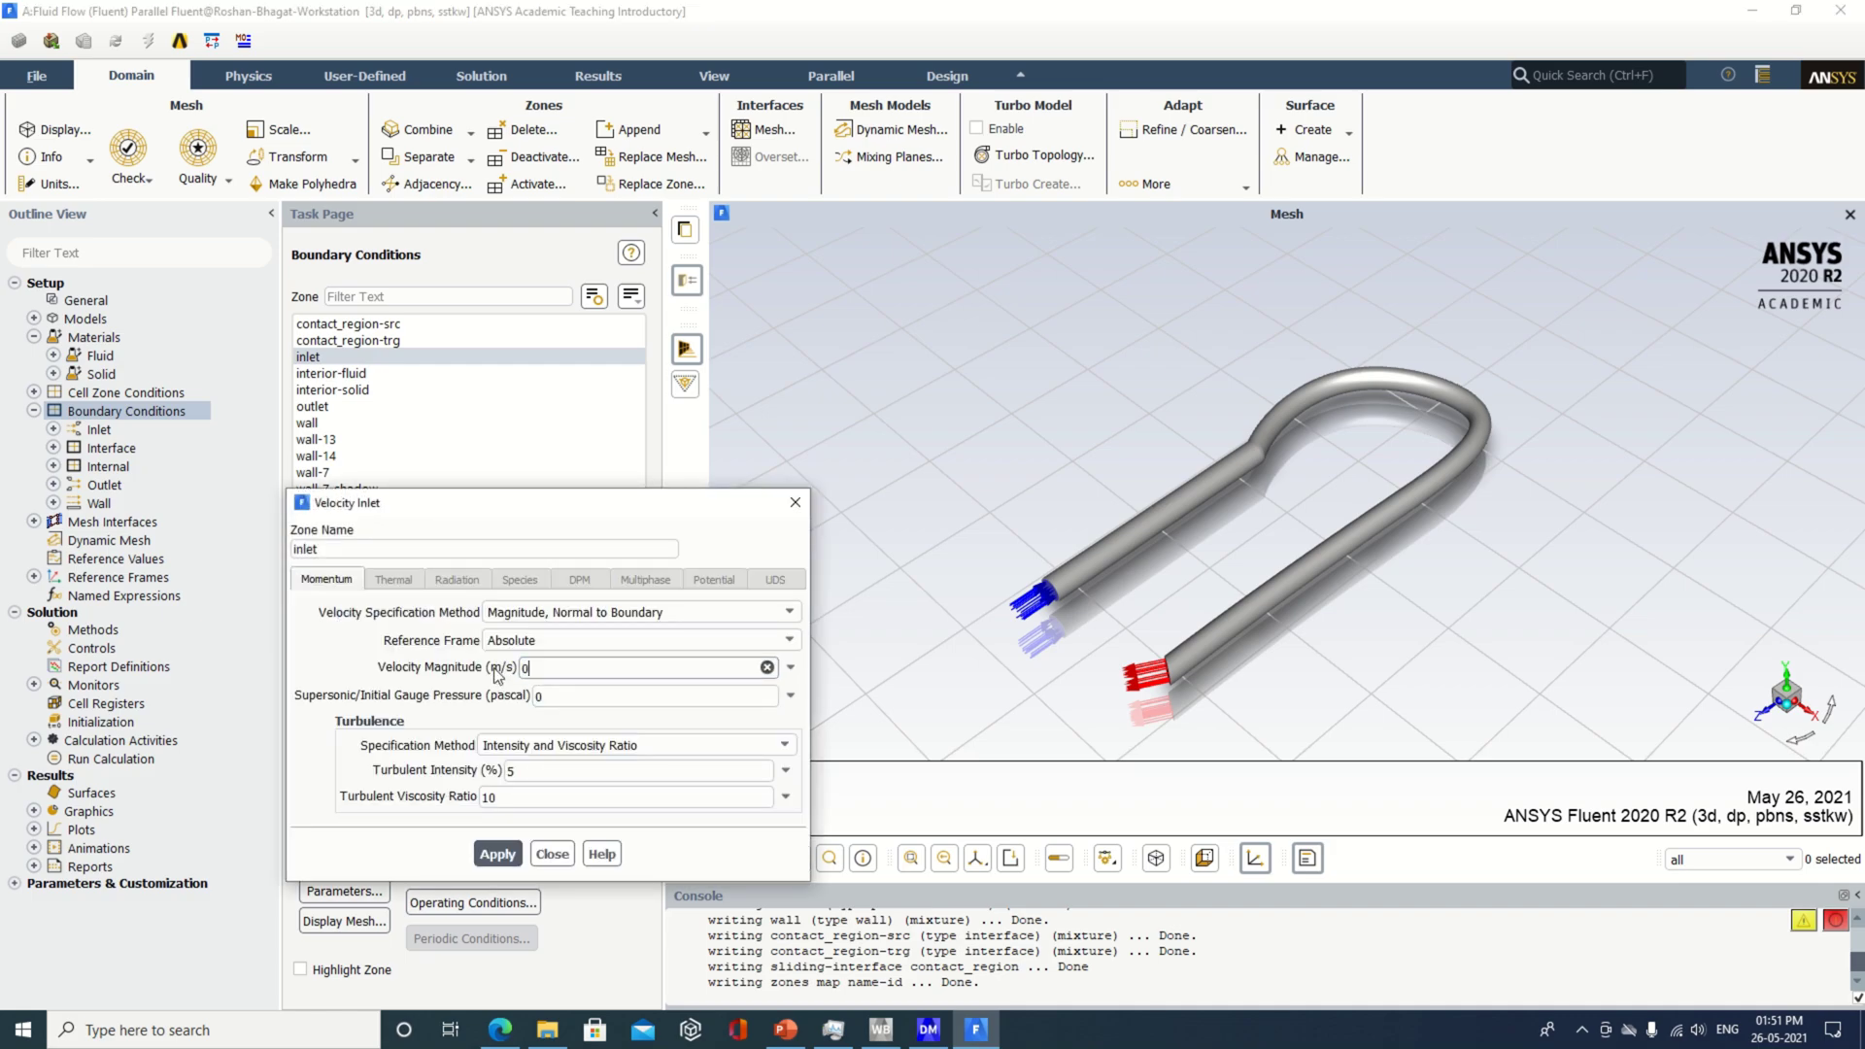
{"action": "left_click", "coordinate": [500, 854]}
{"action": "left_click", "coordinate": [499, 853]}
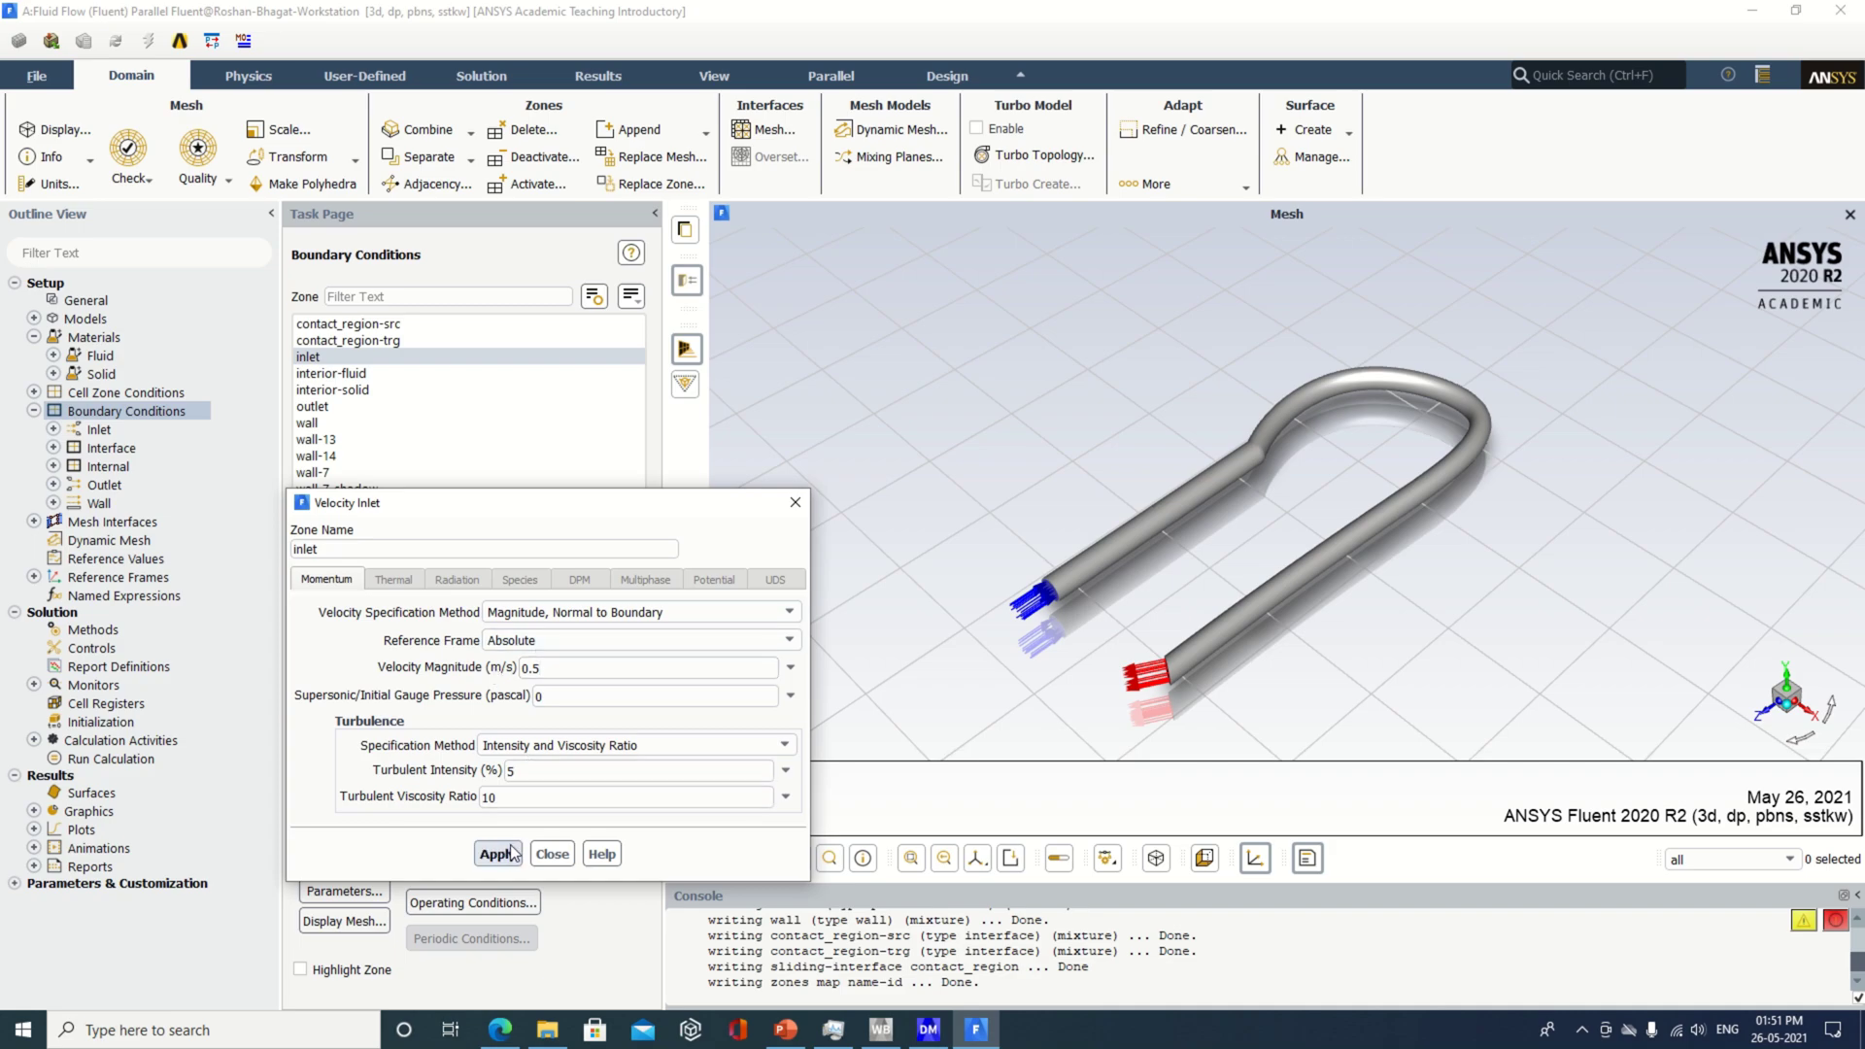
{"action": "left_click", "coordinate": [552, 854]}
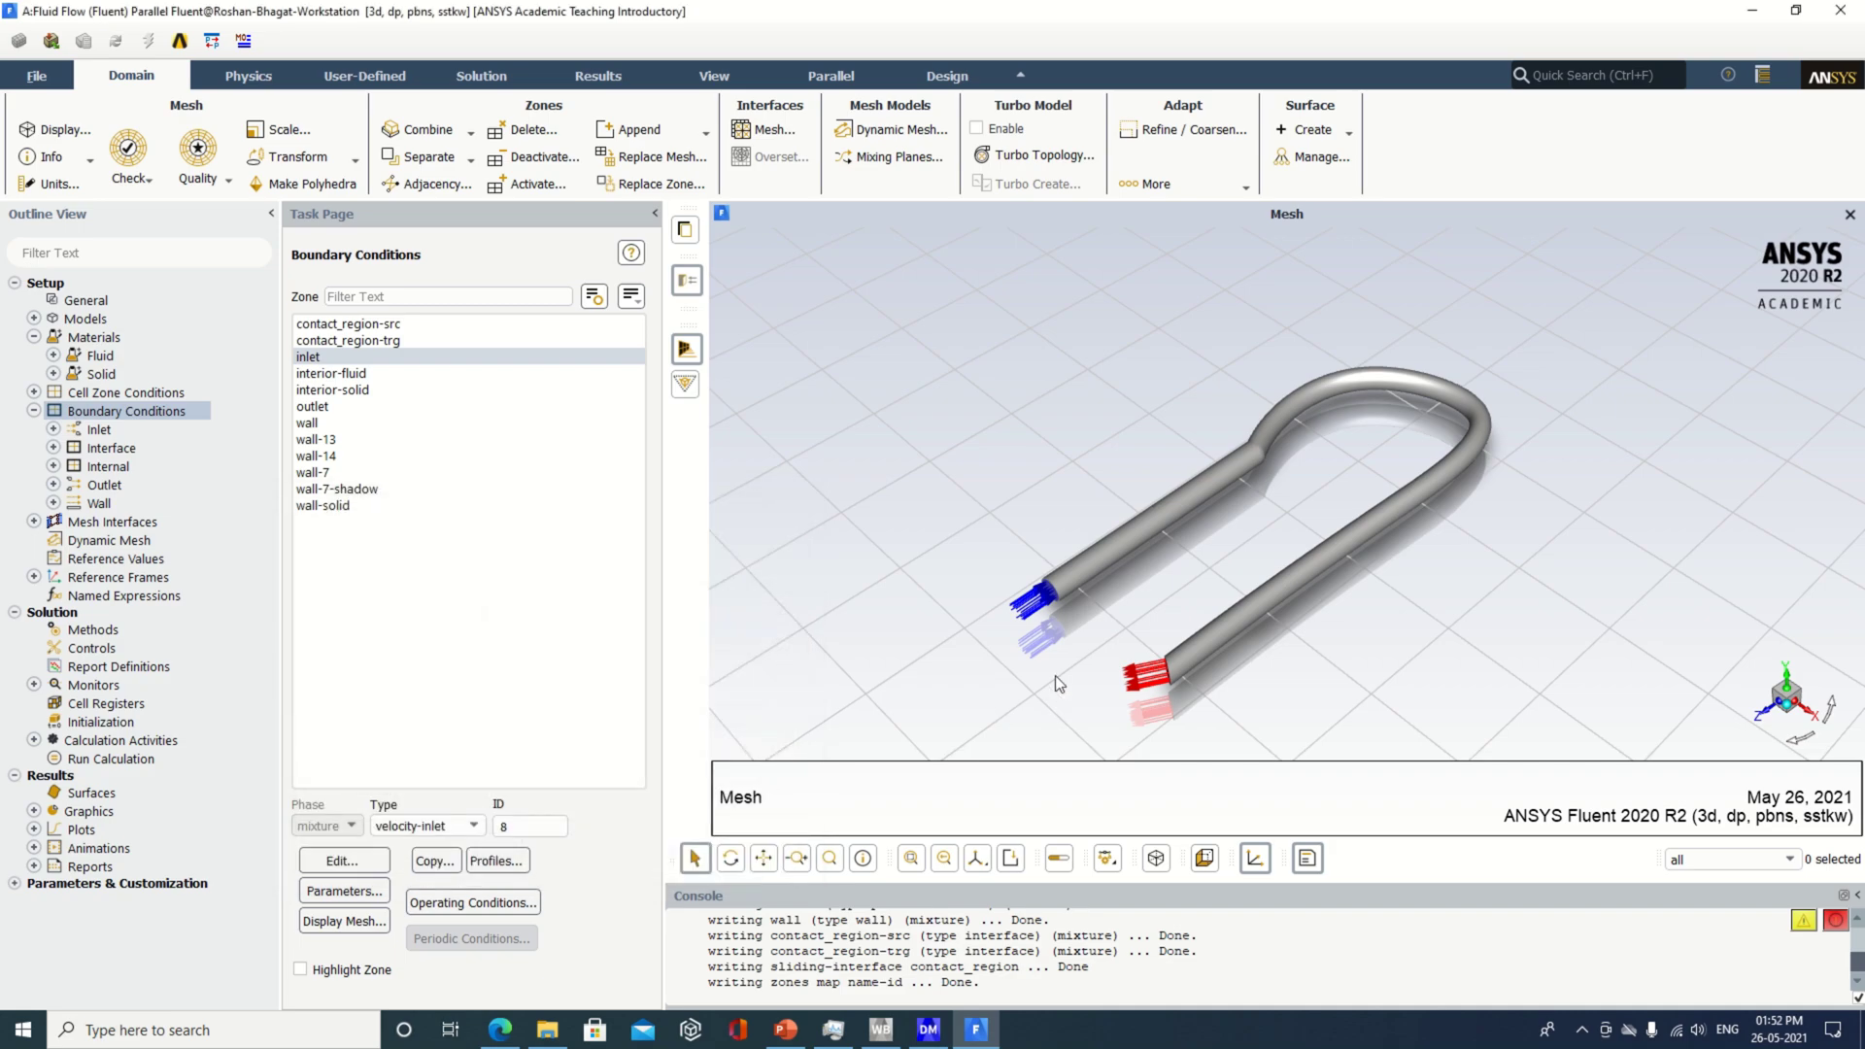
- Compute the reference values from the inlet and set the reference zone to fluid
{"action": "left_click", "coordinate": [112, 559]}
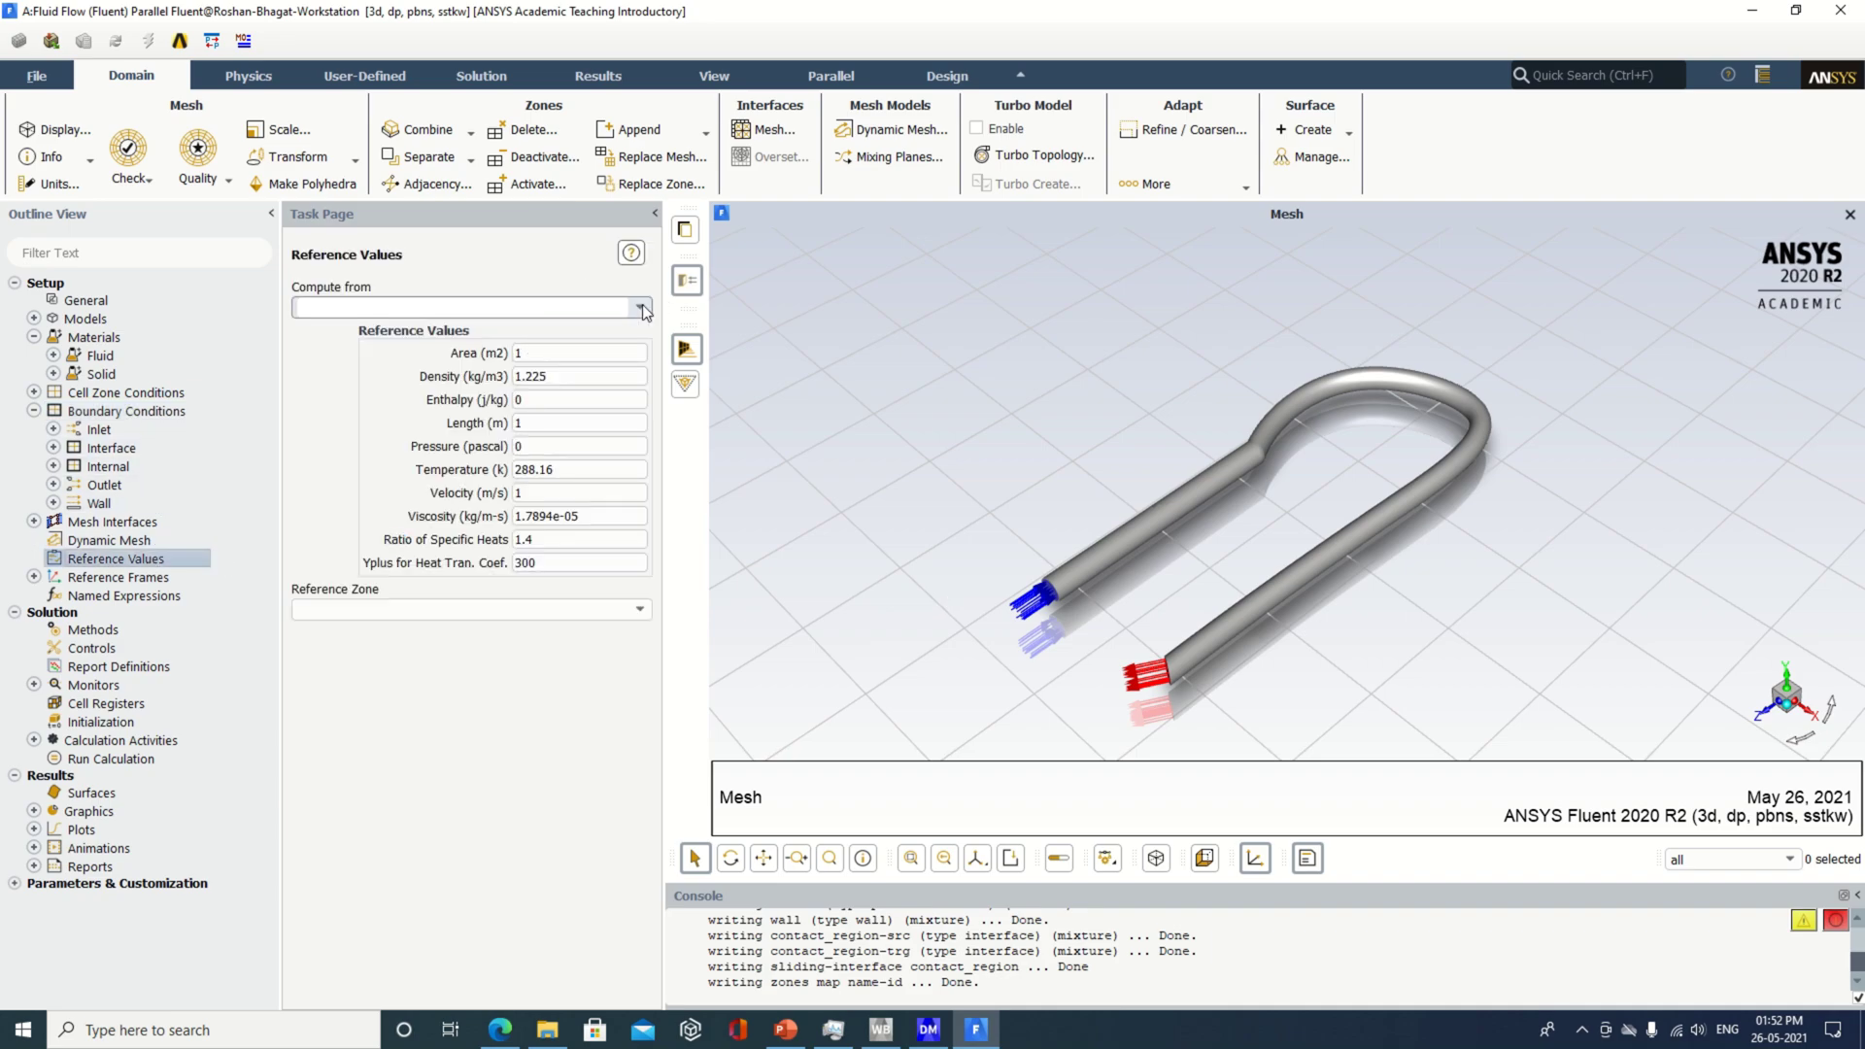
{"action": "left_click", "coordinate": [642, 309]}
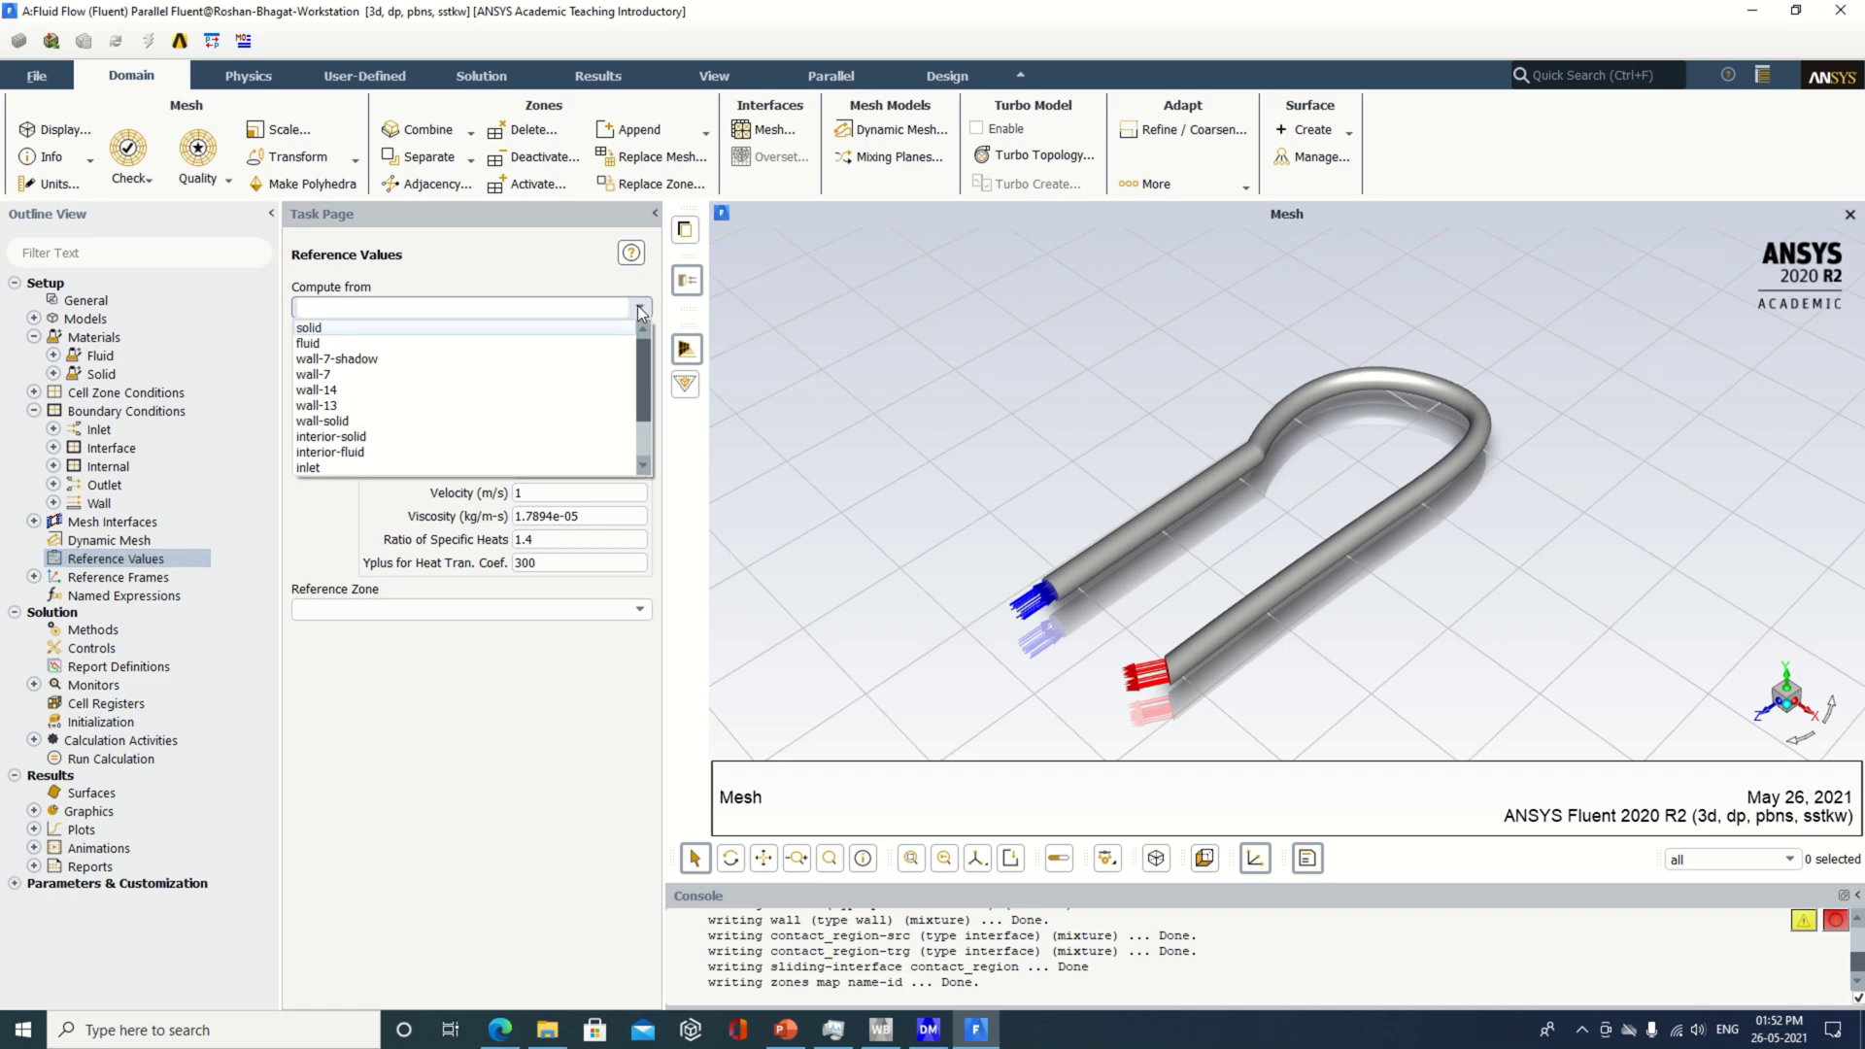
{"action": "left_click", "coordinate": [443, 468]}
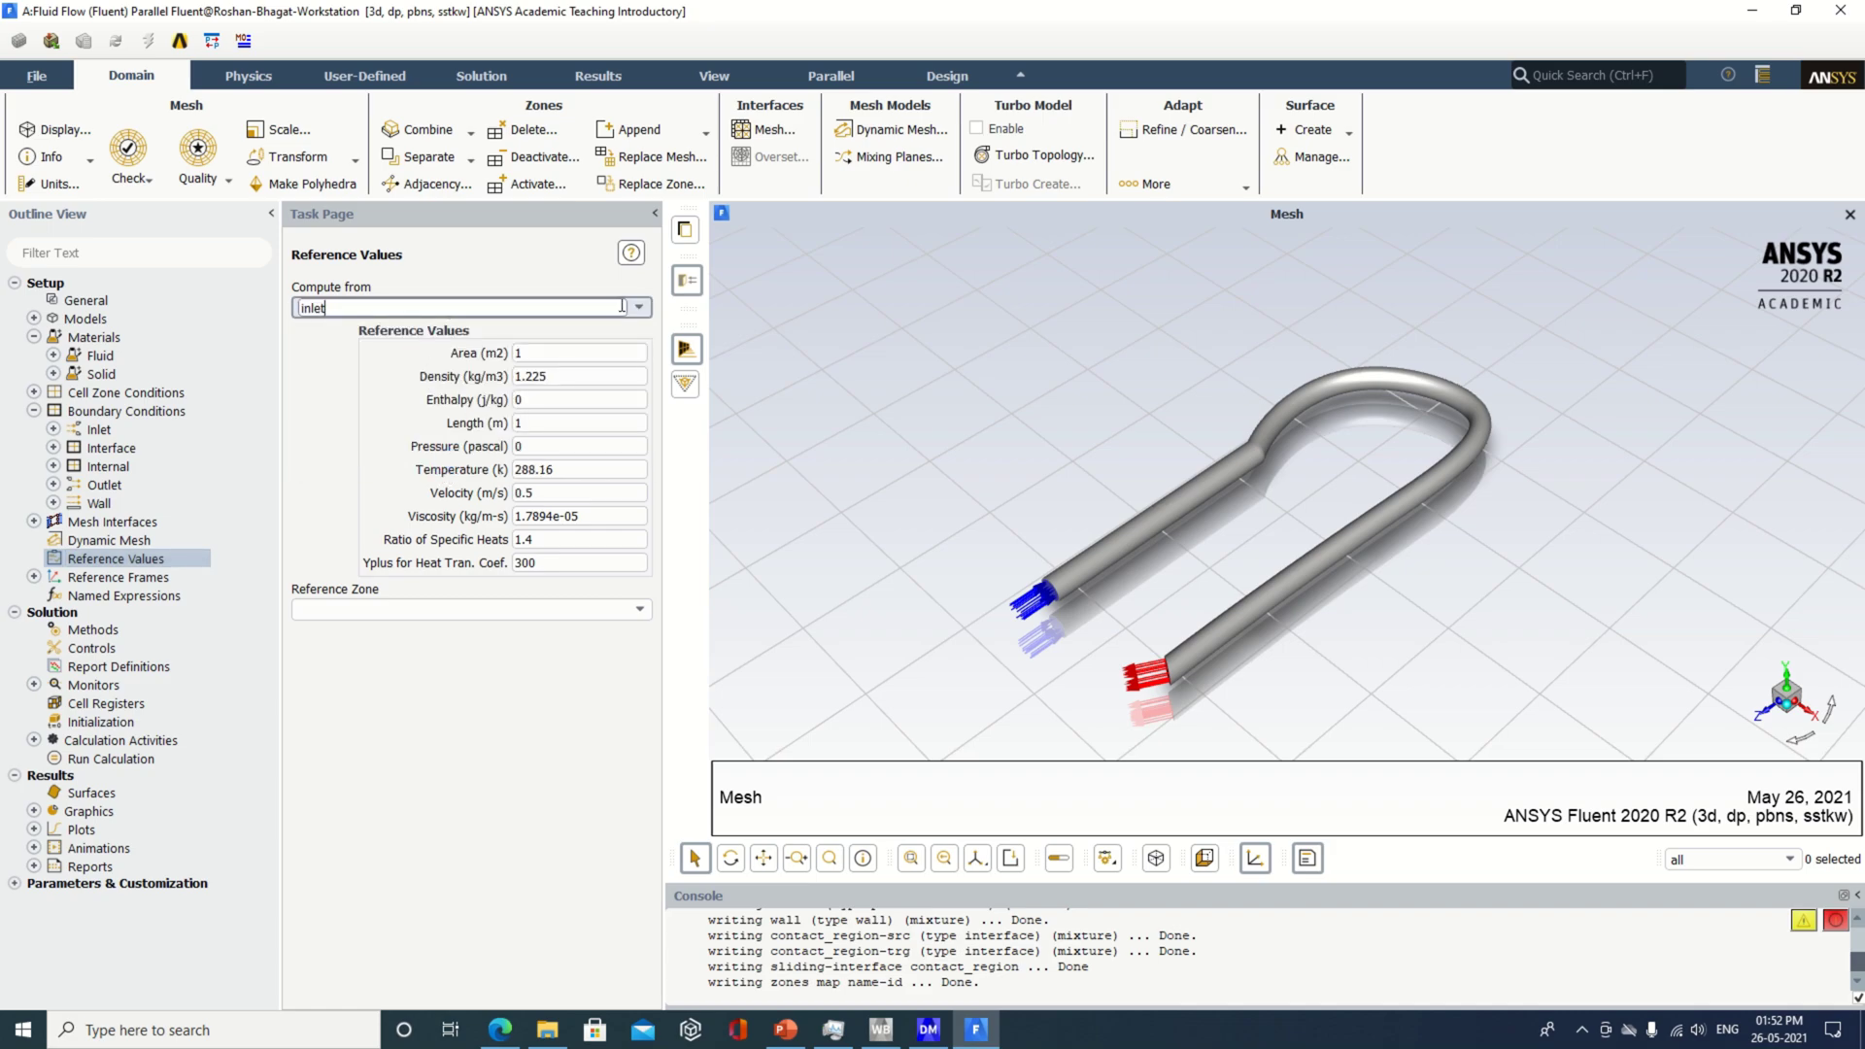
{"action": "left_click", "coordinate": [637, 610]}
{"action": "left_click", "coordinate": [591, 646]}
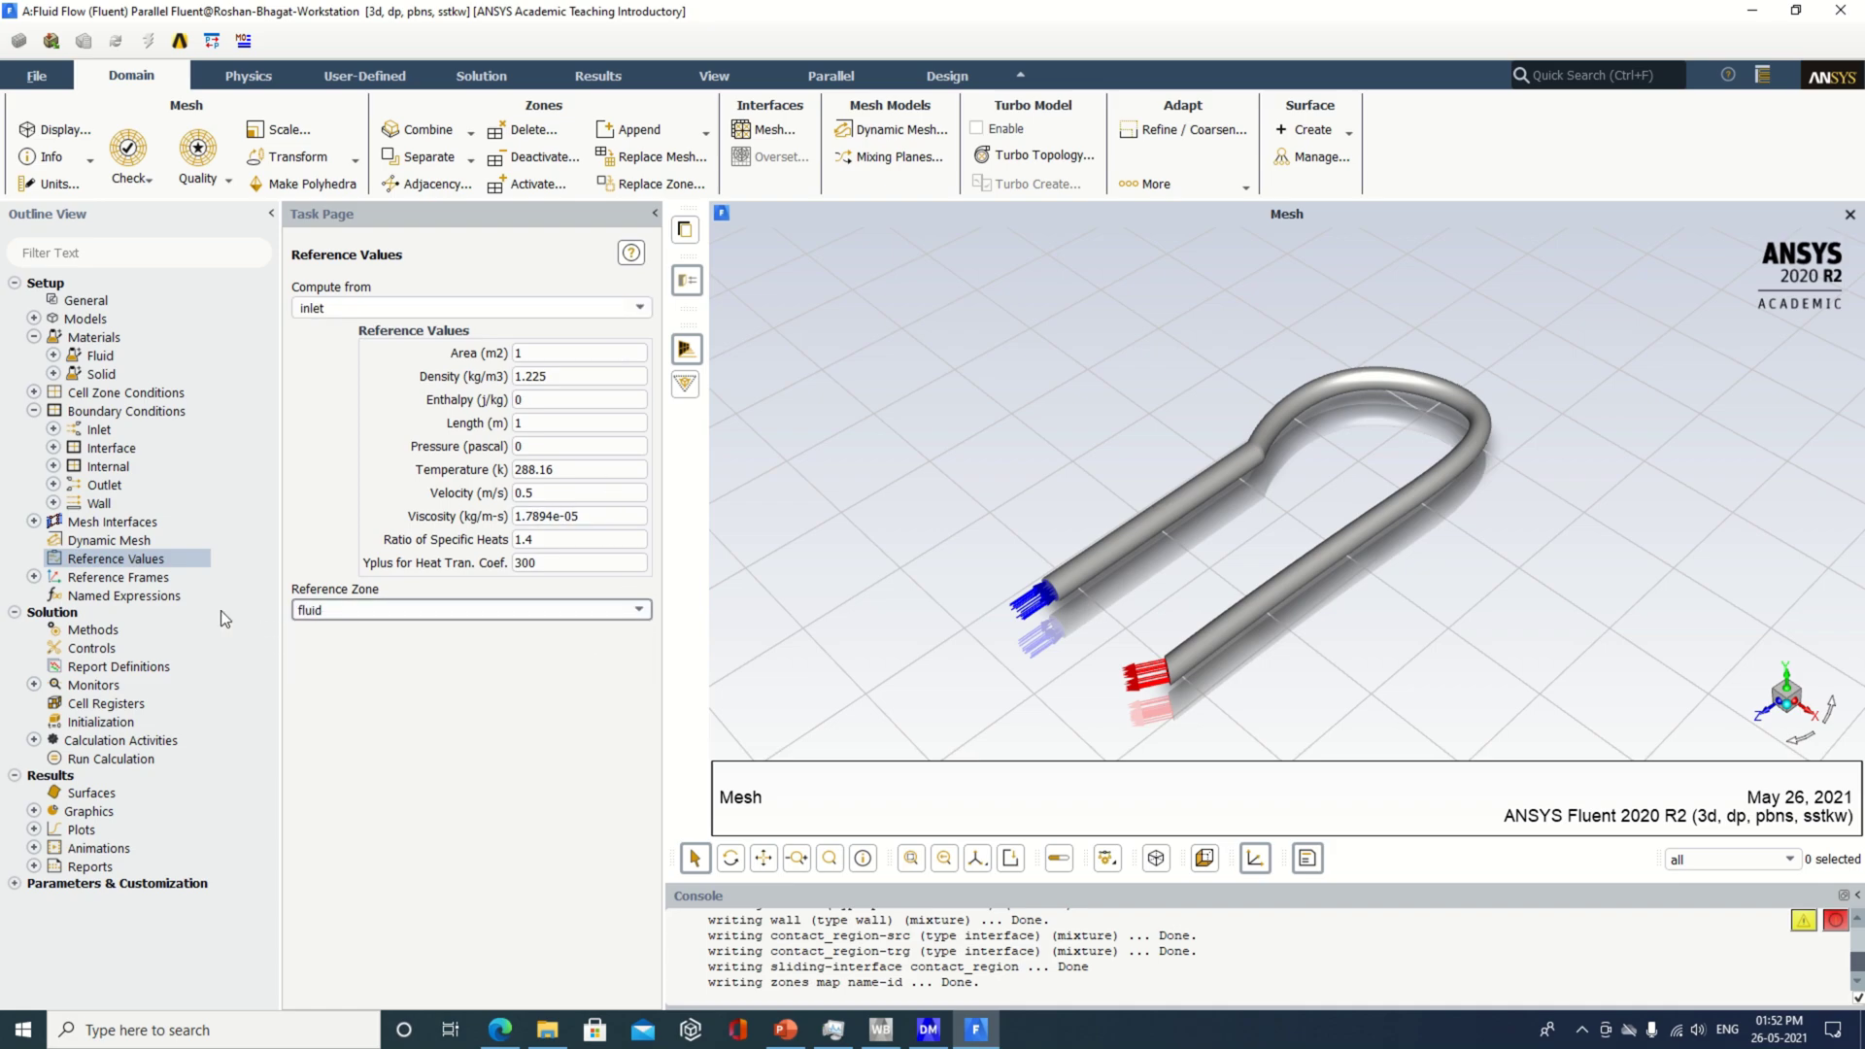
- Initialize the solution with Standard Initialization computed from the inlet
{"action": "left_click", "coordinate": [125, 723]}
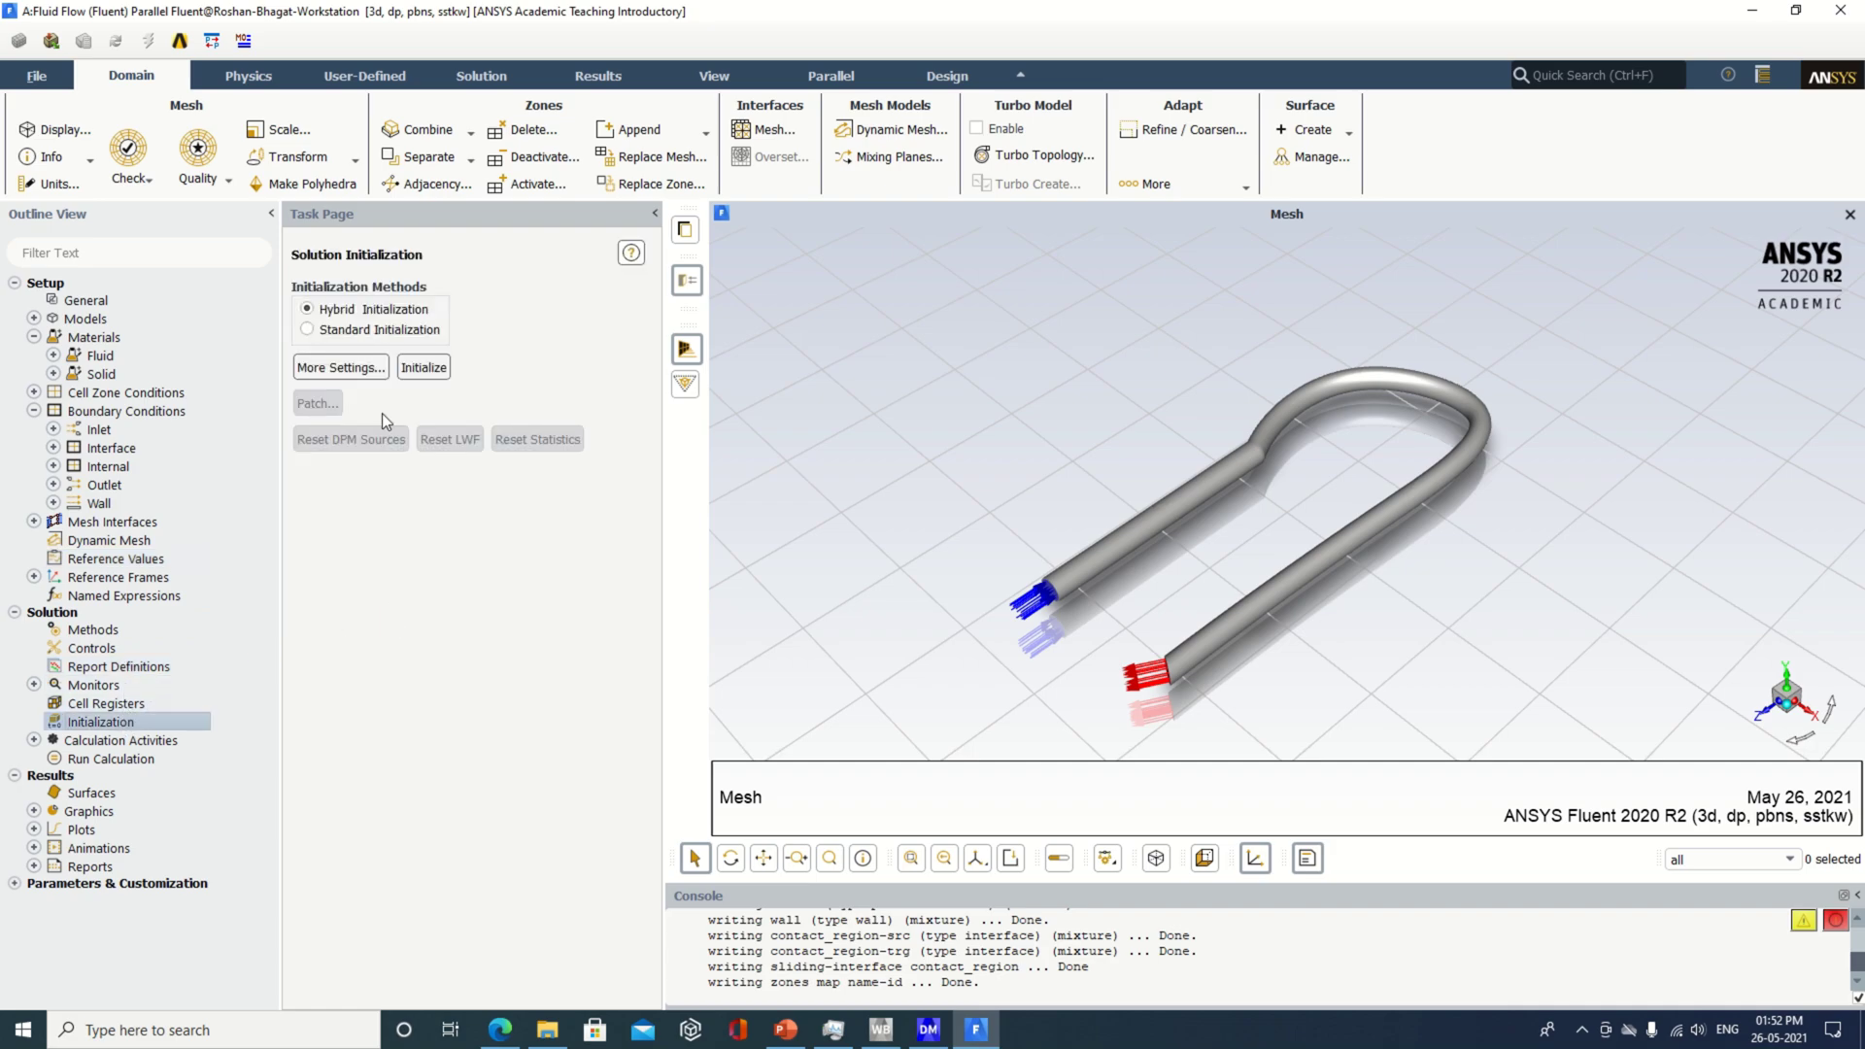
{"action": "left_click", "coordinate": [396, 331]}
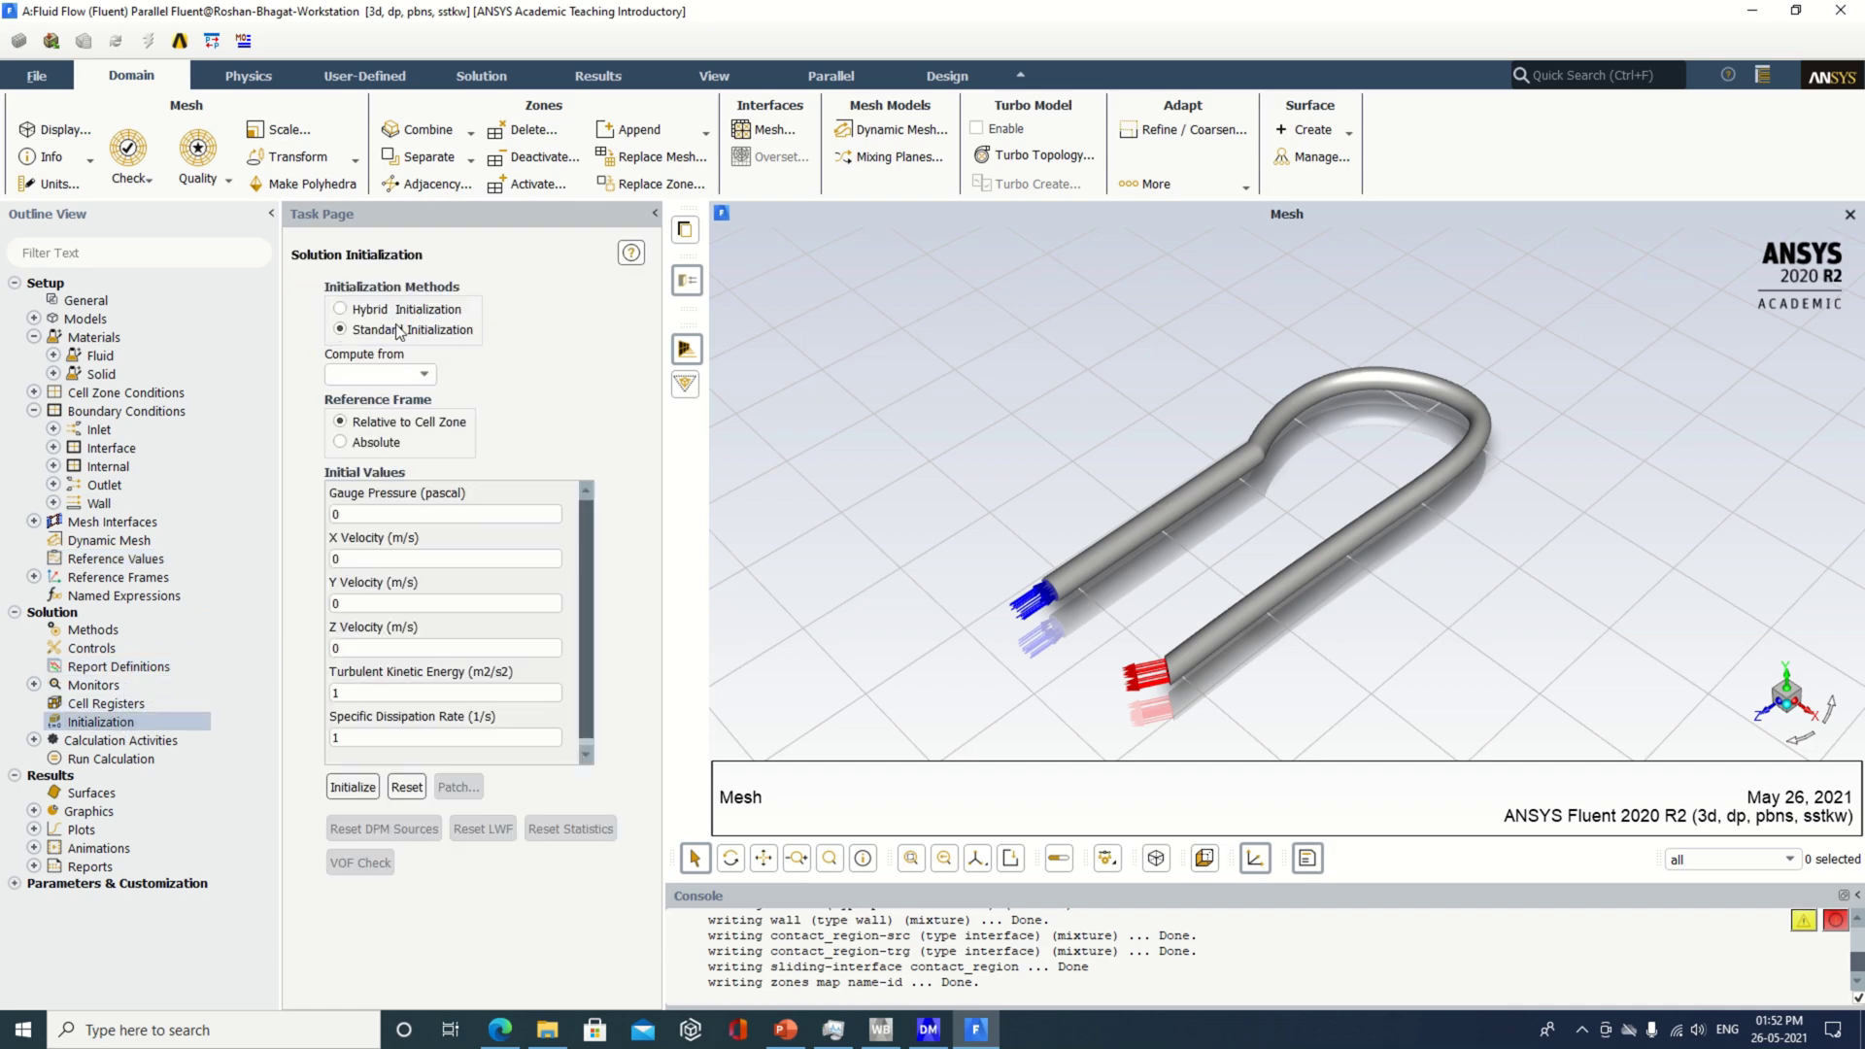
{"action": "left_click", "coordinate": [422, 376]}
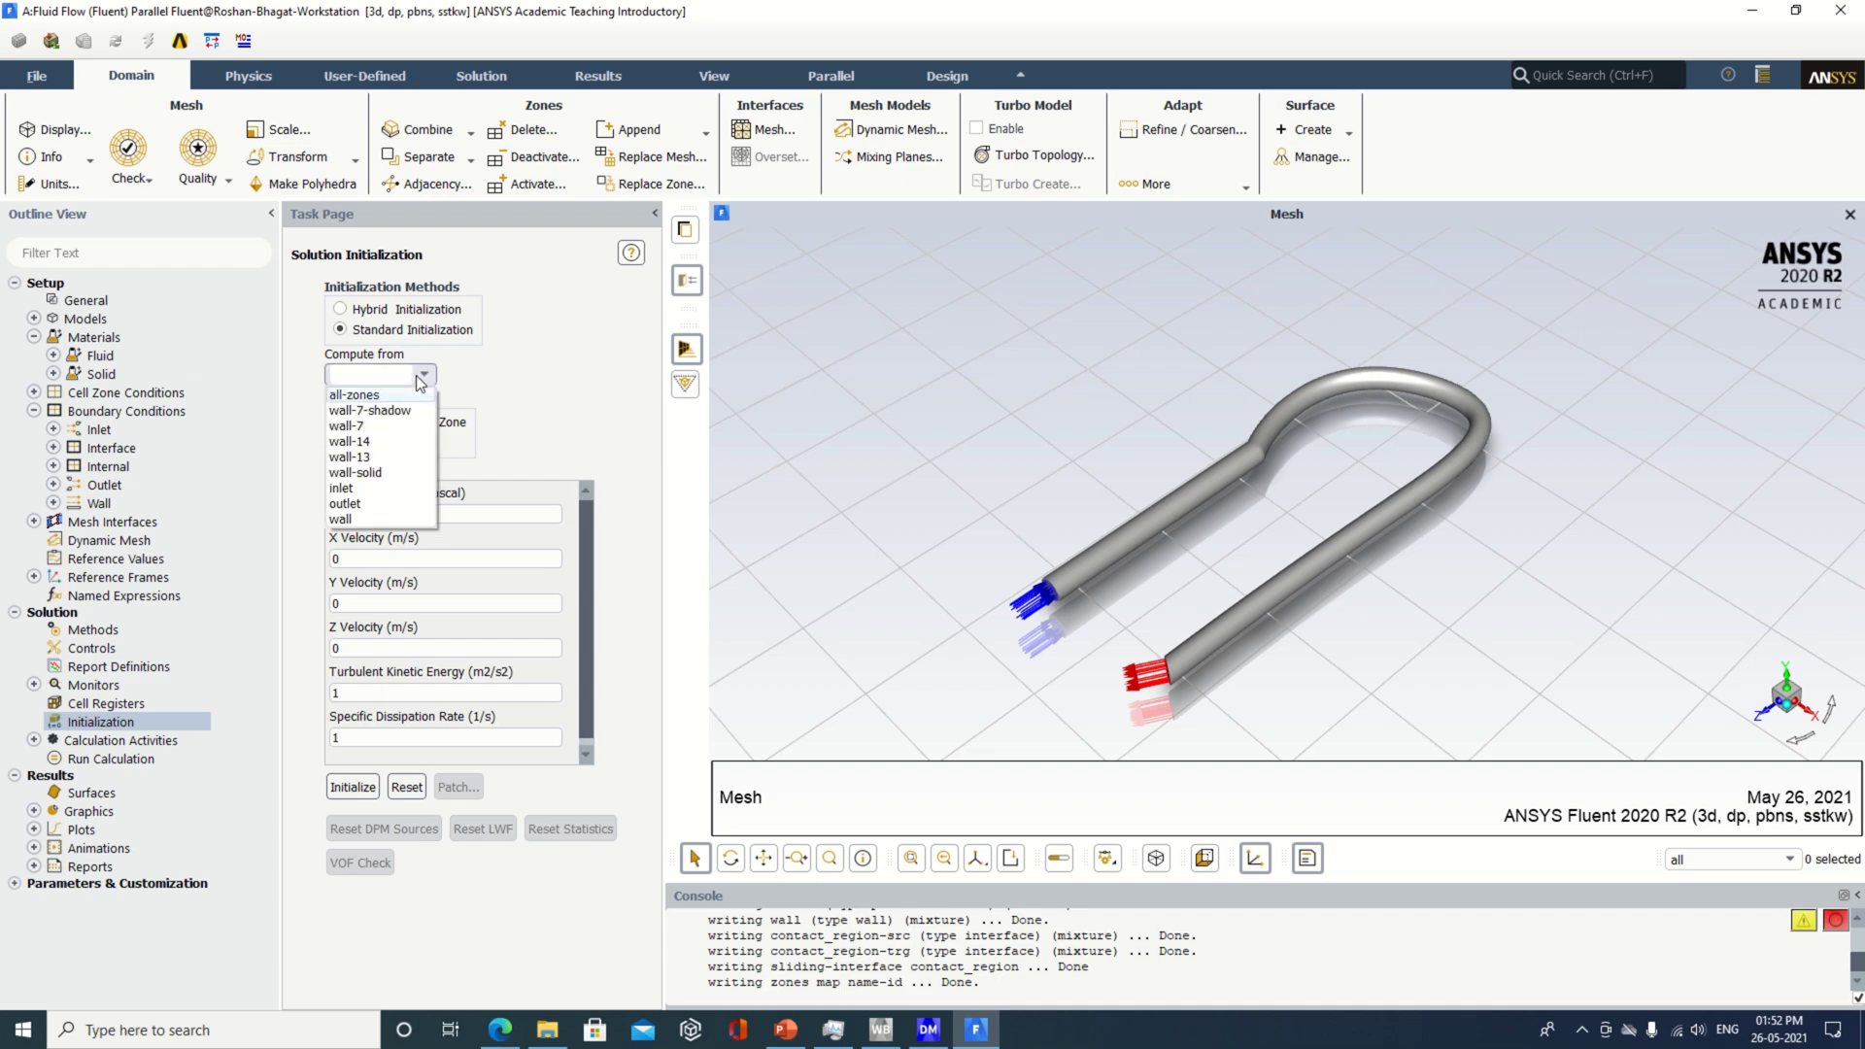
{"action": "left_click", "coordinate": [365, 489]}
{"action": "left_click", "coordinate": [352, 787]}
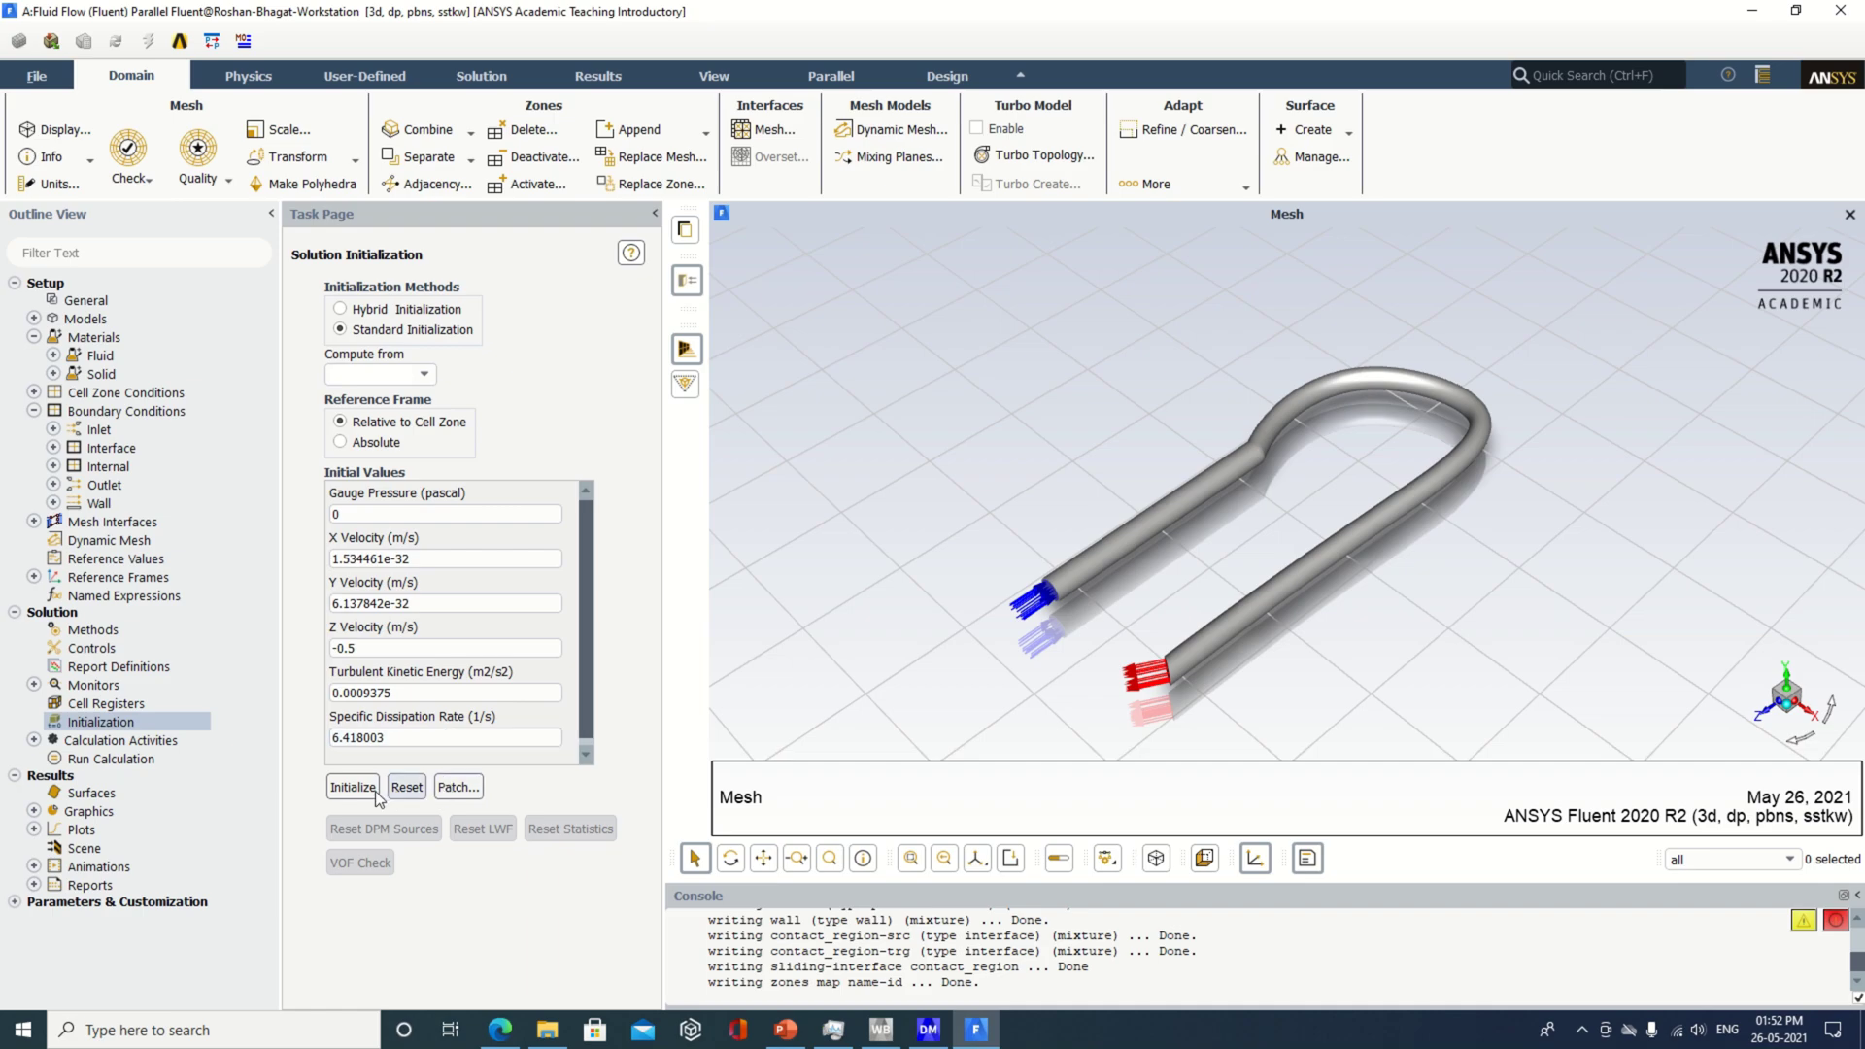
- Set autosave to every 20 iterations and the number of iterations for the calculation to 500
{"action": "double_click", "coordinate": [132, 740]}
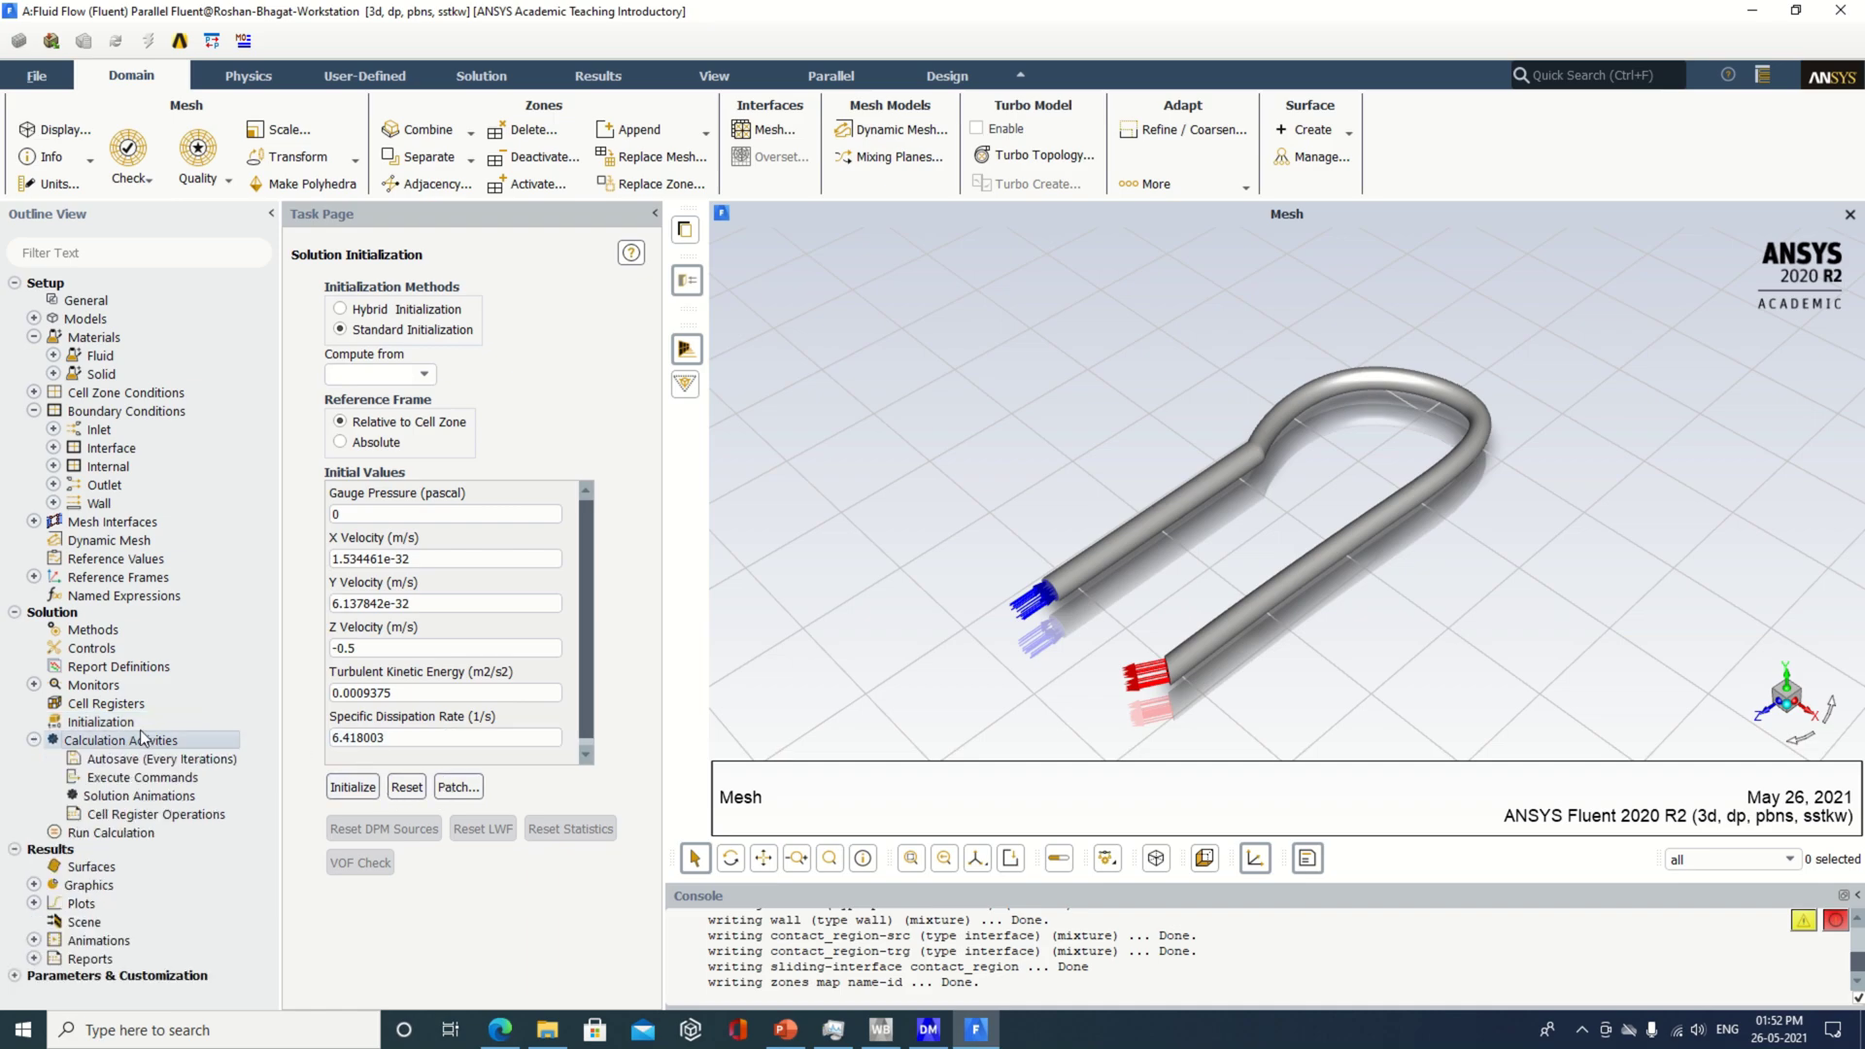
{"action": "double_click", "coordinate": [297, 309]}
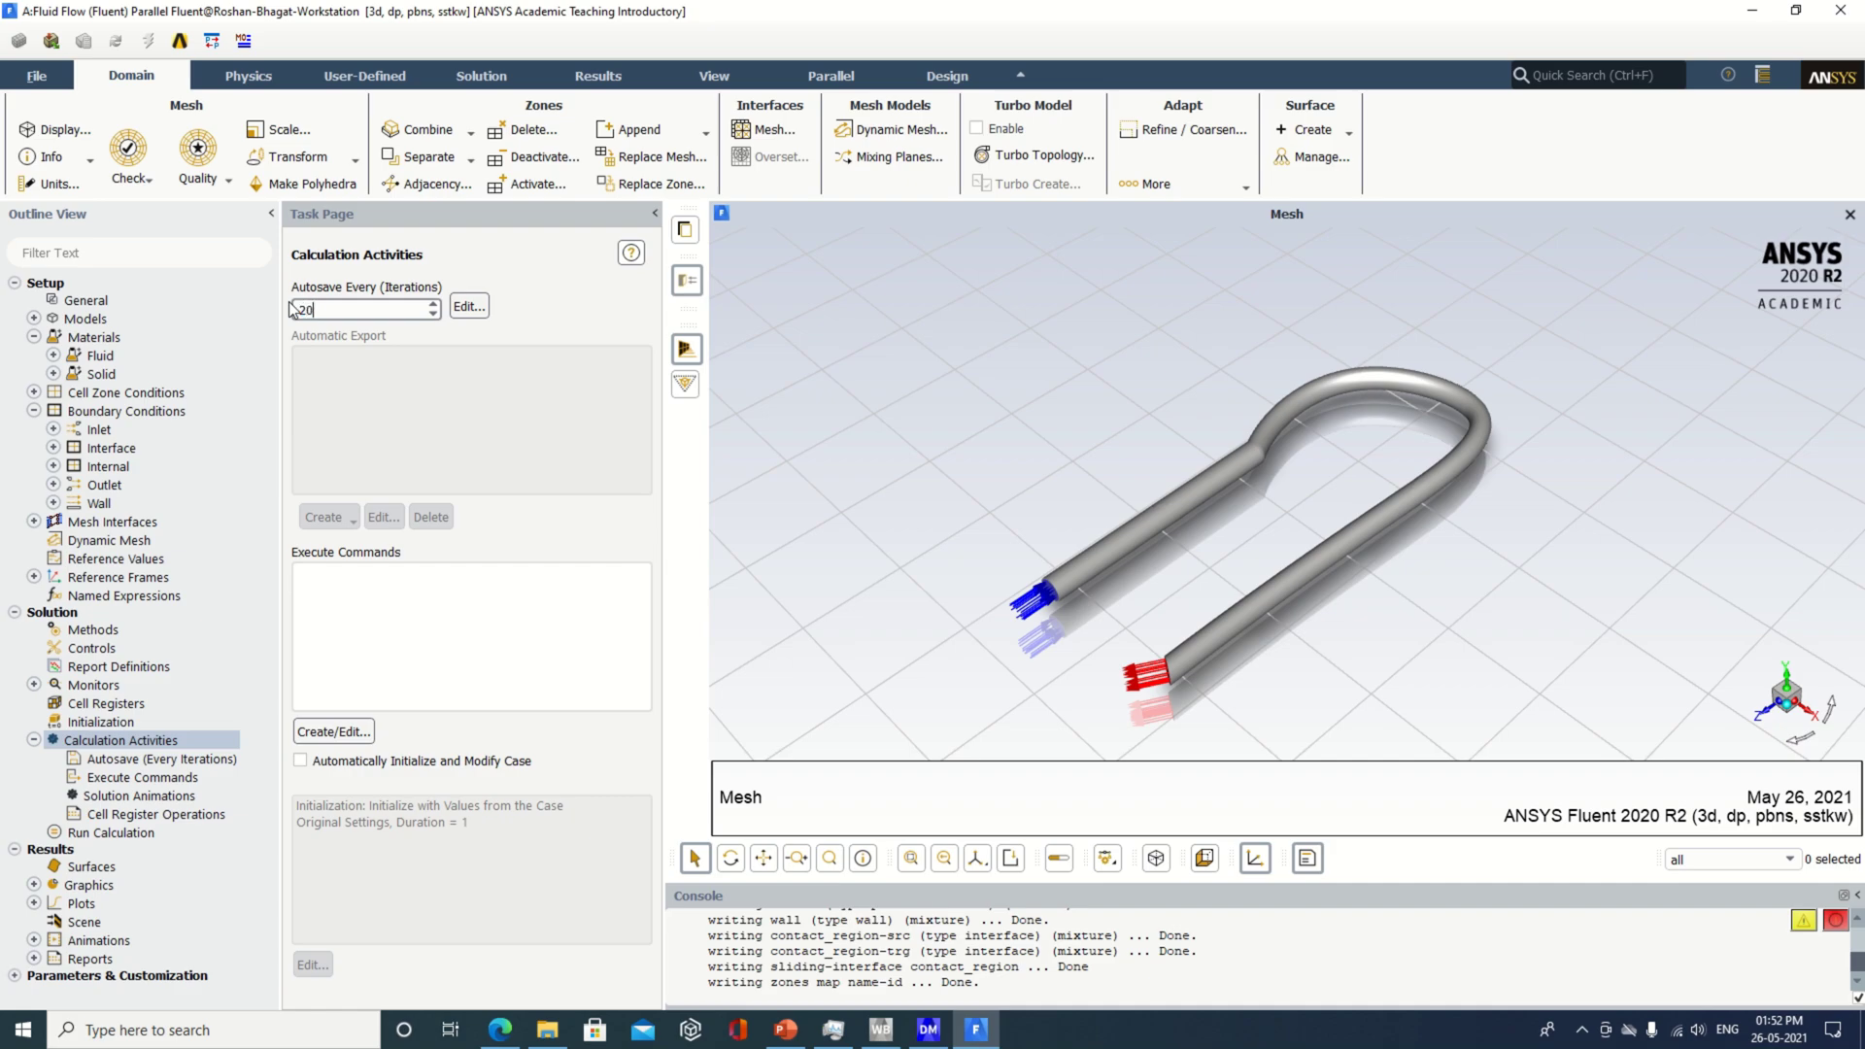
{"action": "left_click", "coordinate": [529, 284]}
{"action": "left_click", "coordinate": [154, 837]}
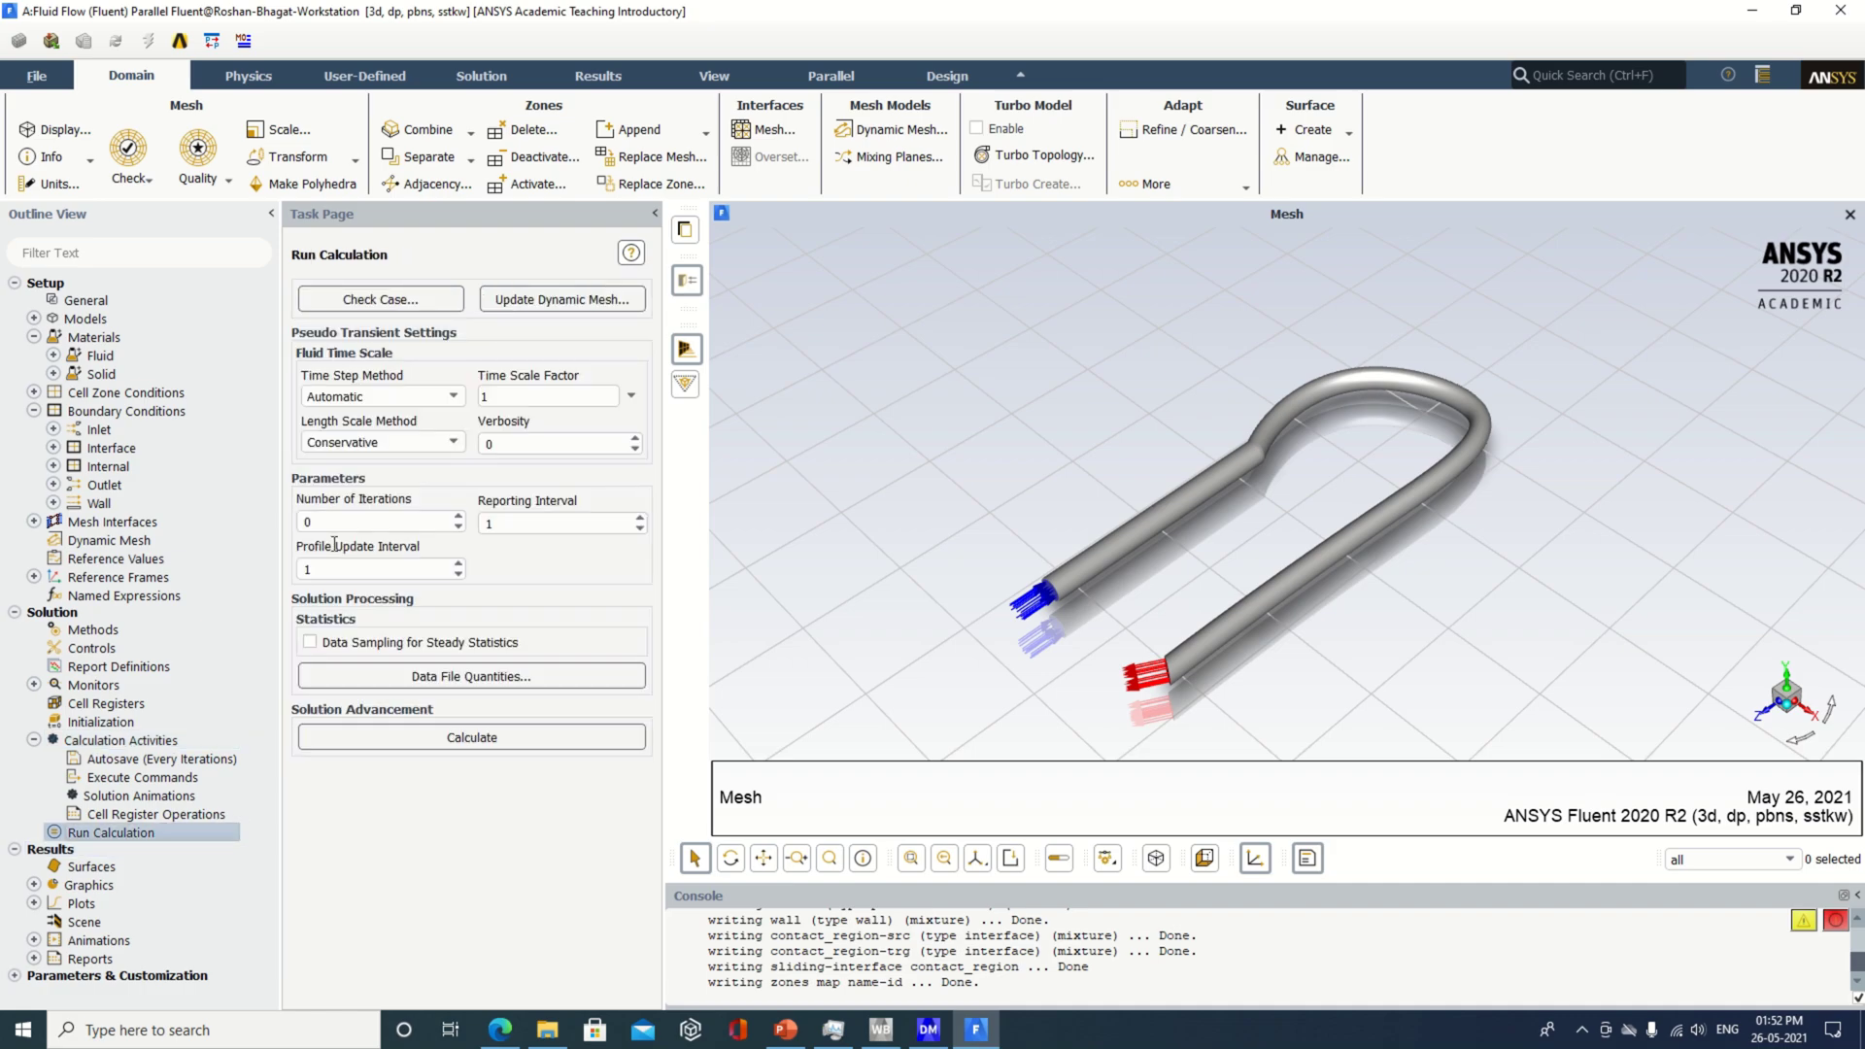
{"action": "double_click", "coordinate": [354, 519]}
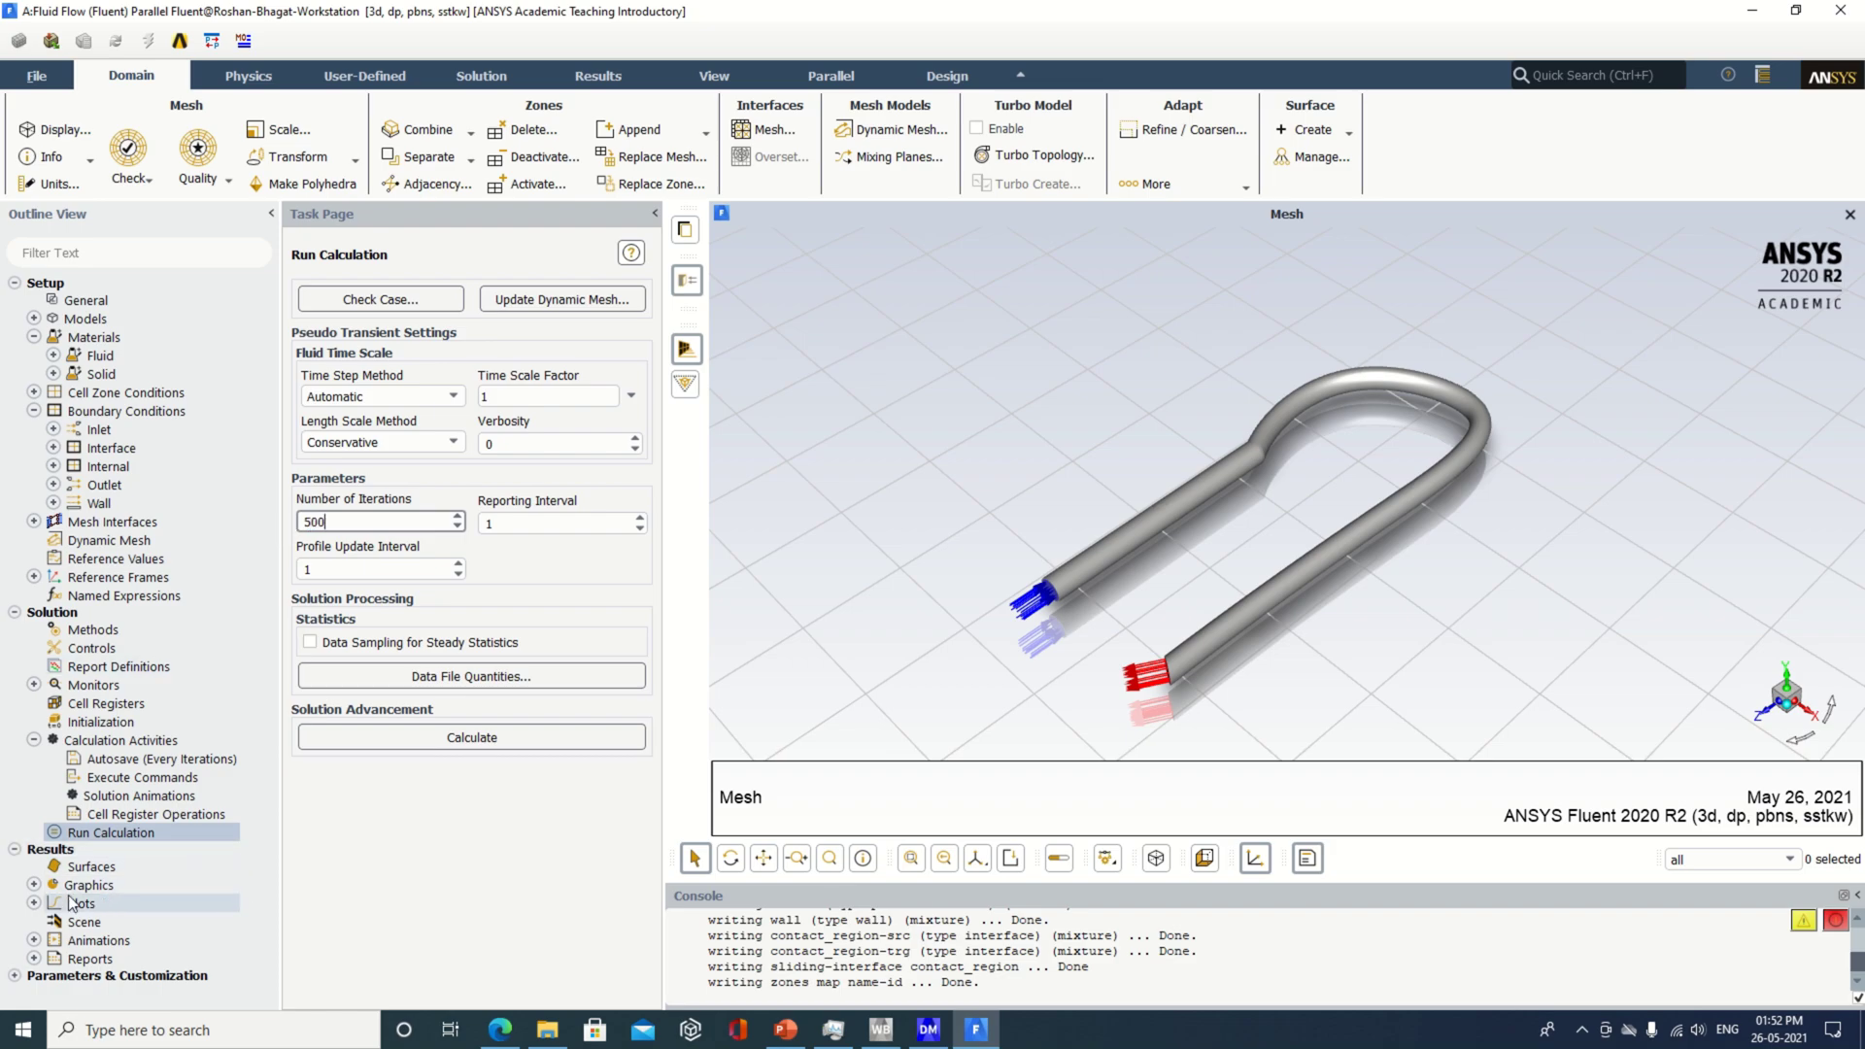
- Create and display pathlines colored by velocity magnitude, released from the inlet, outlet and wall surfaces
{"action": "left_click", "coordinate": [34, 885]}
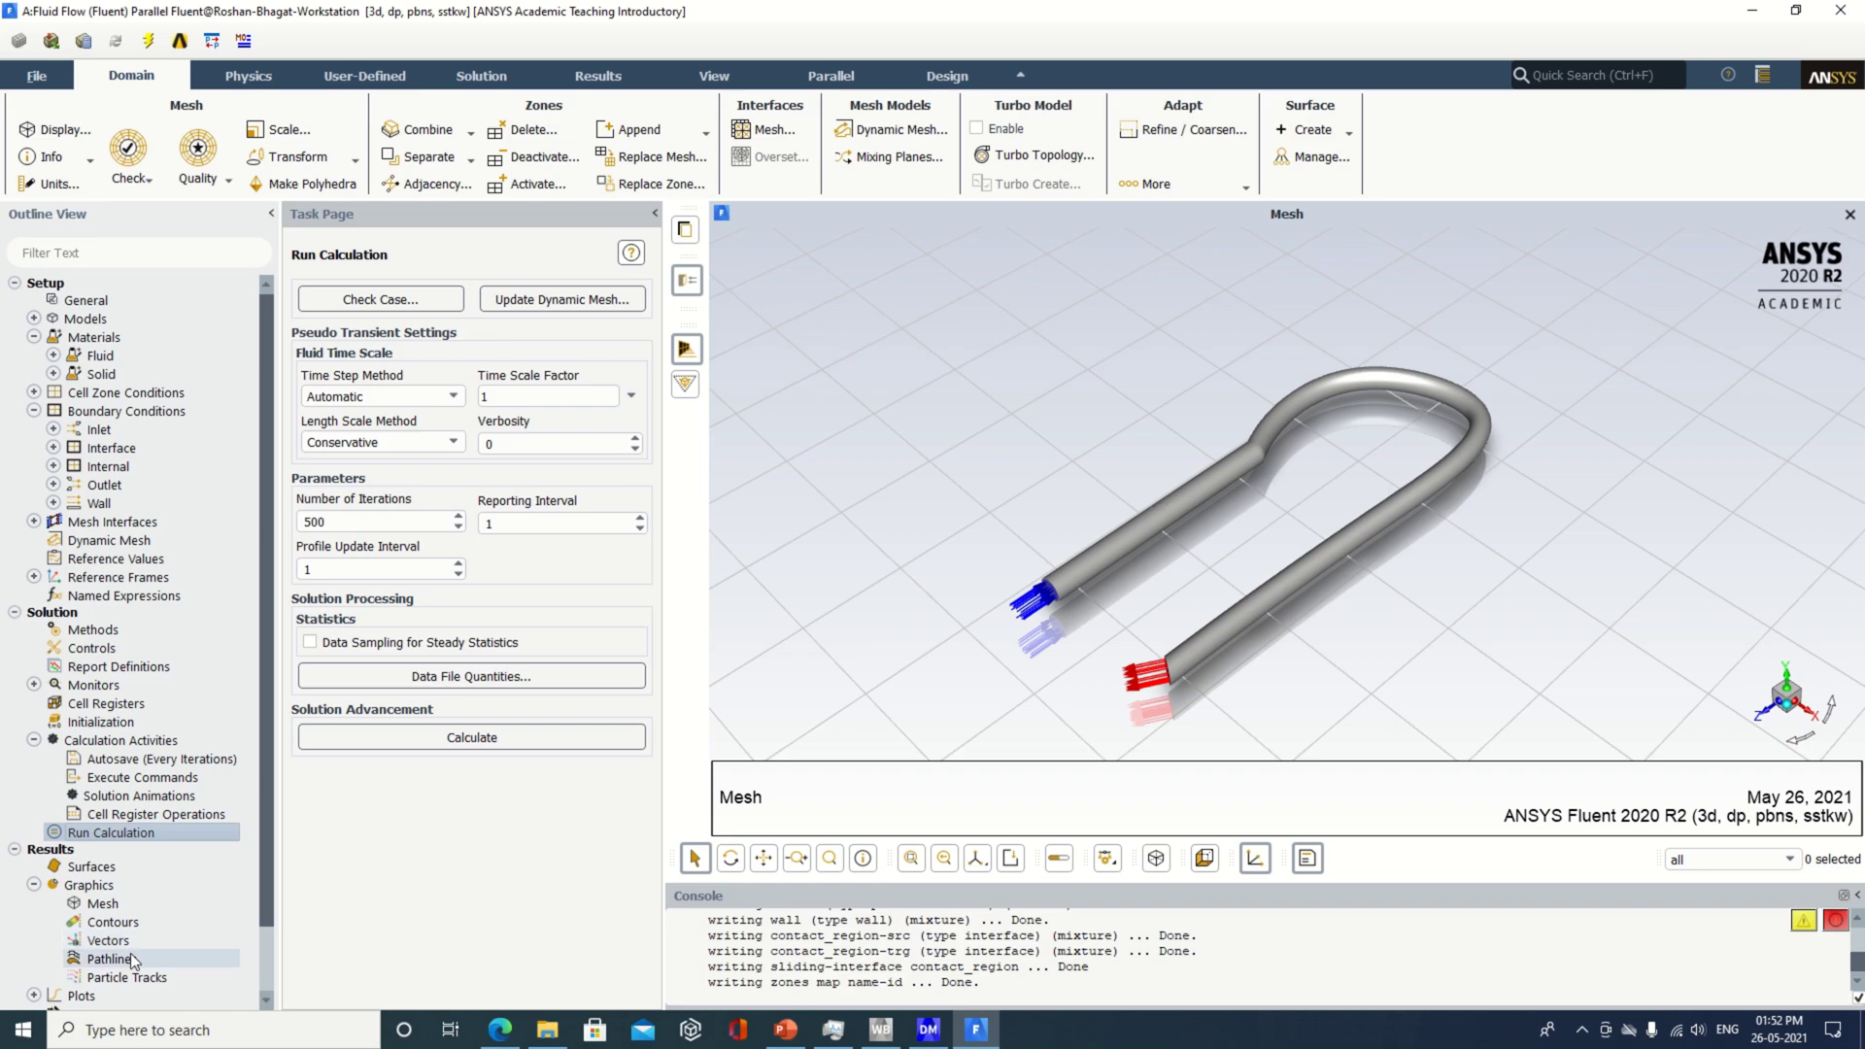
{"action": "double_click", "coordinate": [110, 960]}
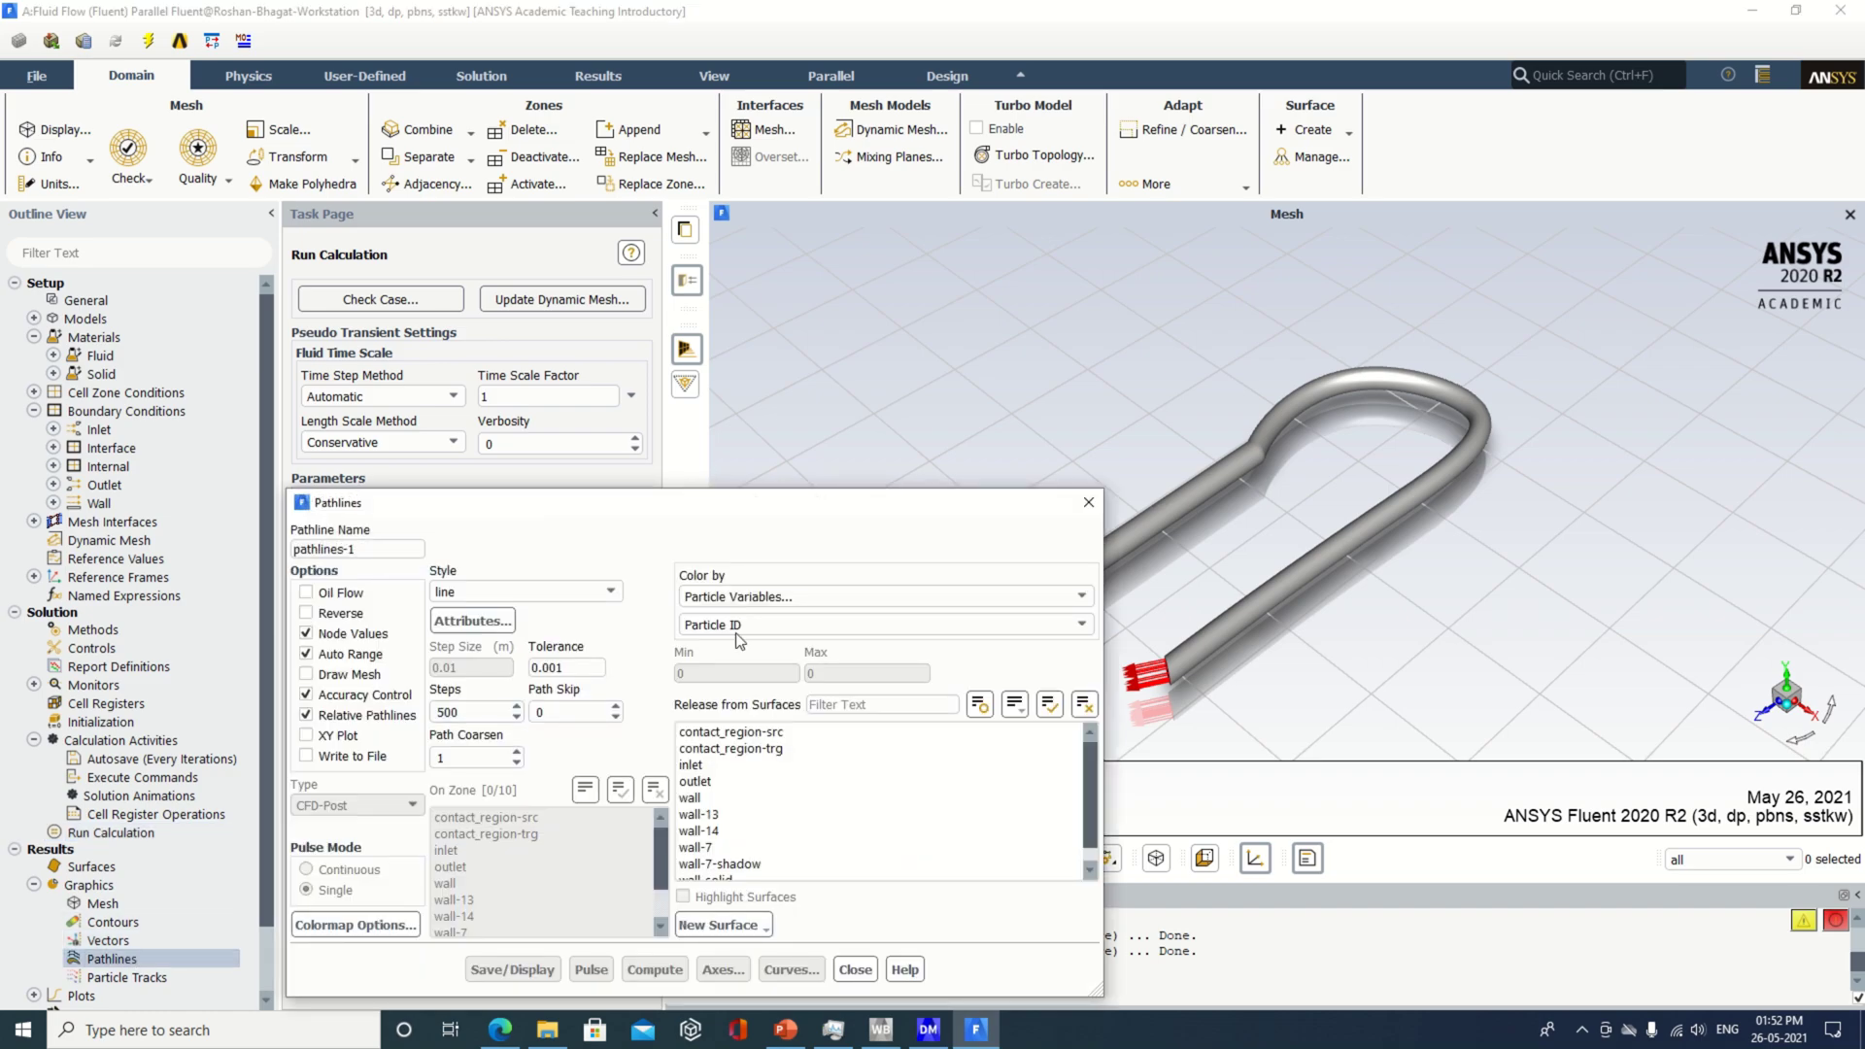
{"action": "left_click_drag", "start_coordinate": [967, 512], "coordinate": [984, 313]}
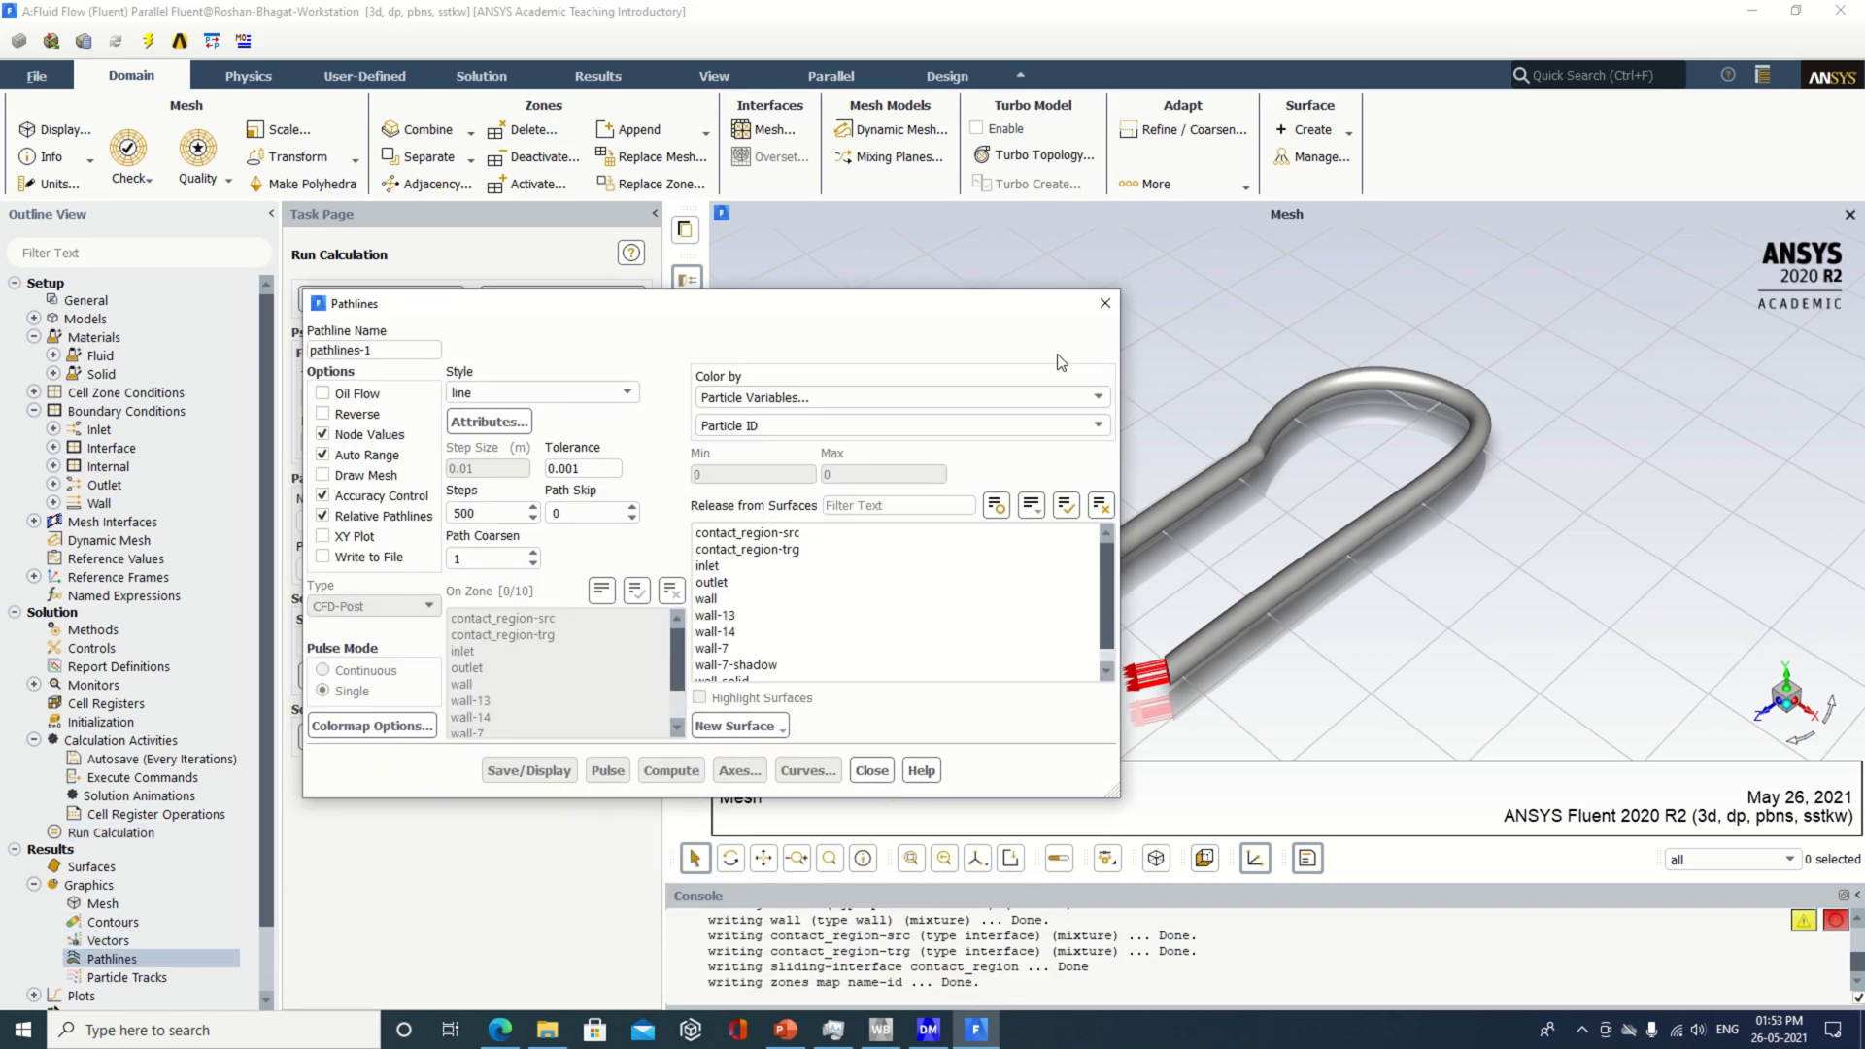
{"action": "left_click", "coordinate": [1098, 398]}
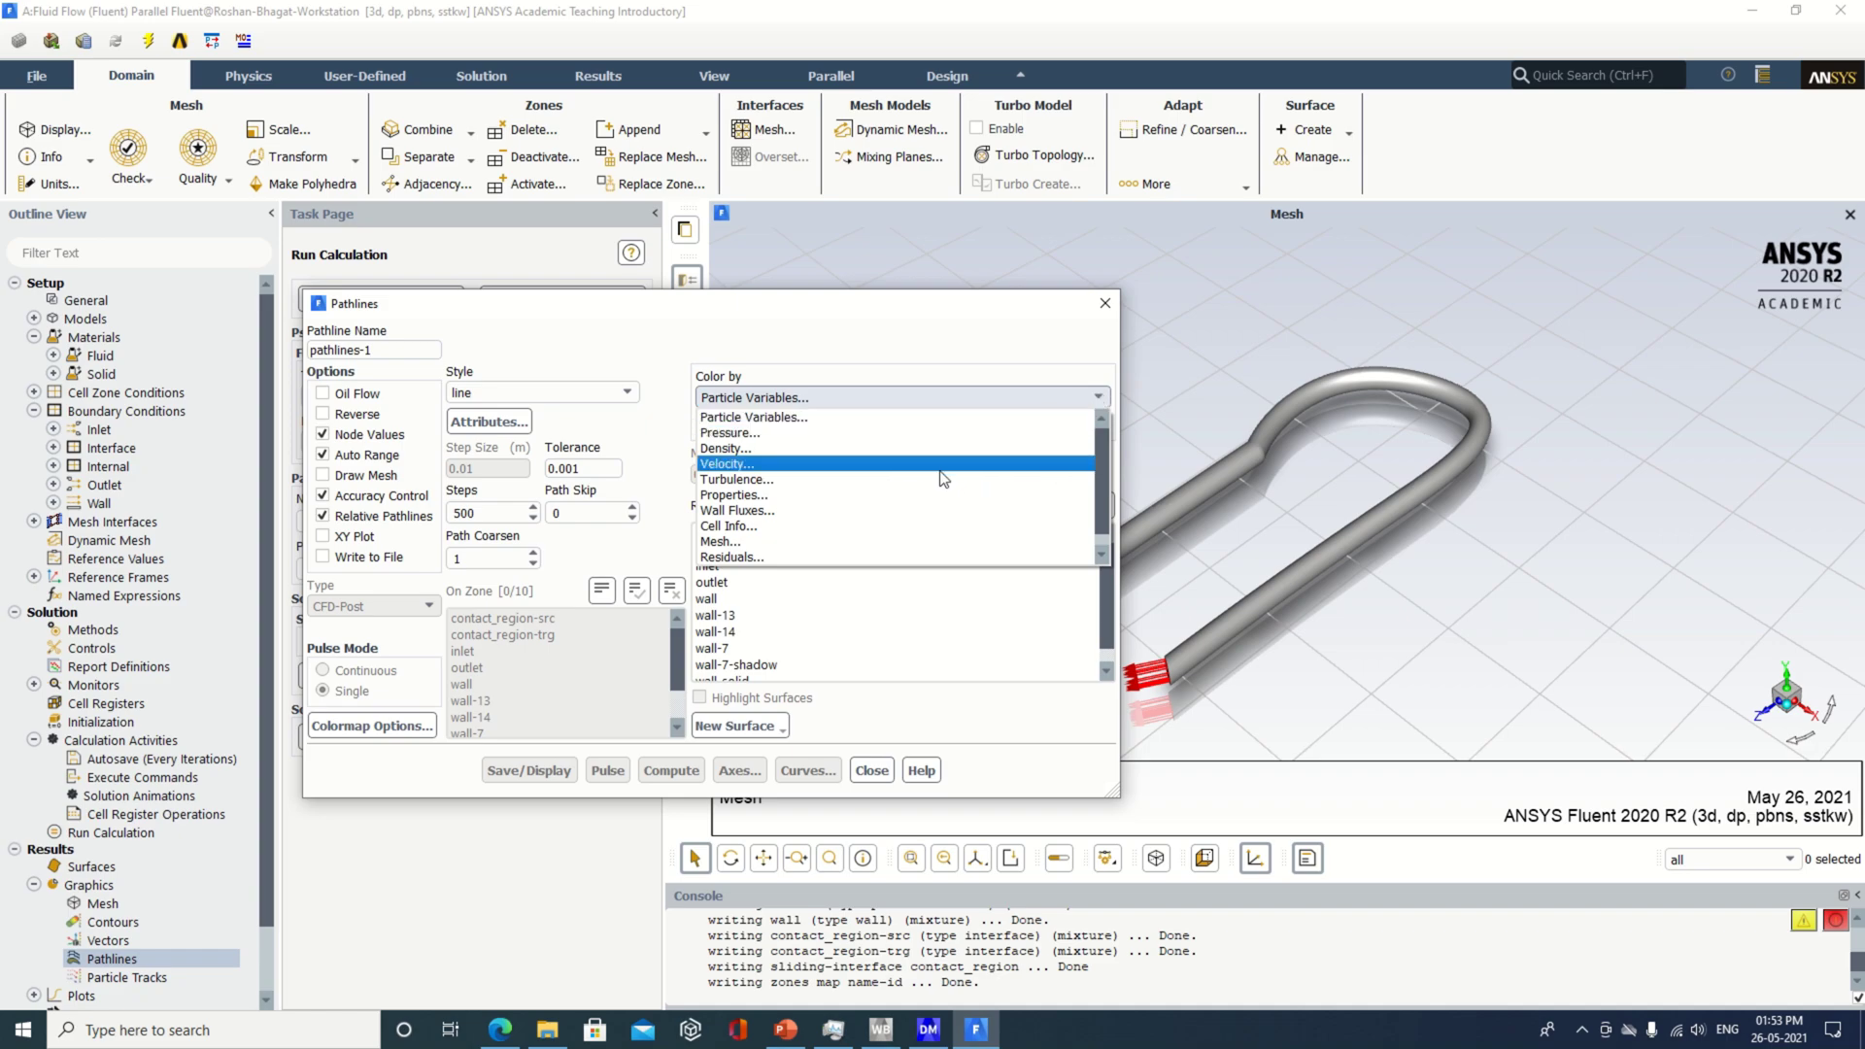
{"action": "left_click", "coordinate": [939, 468]}
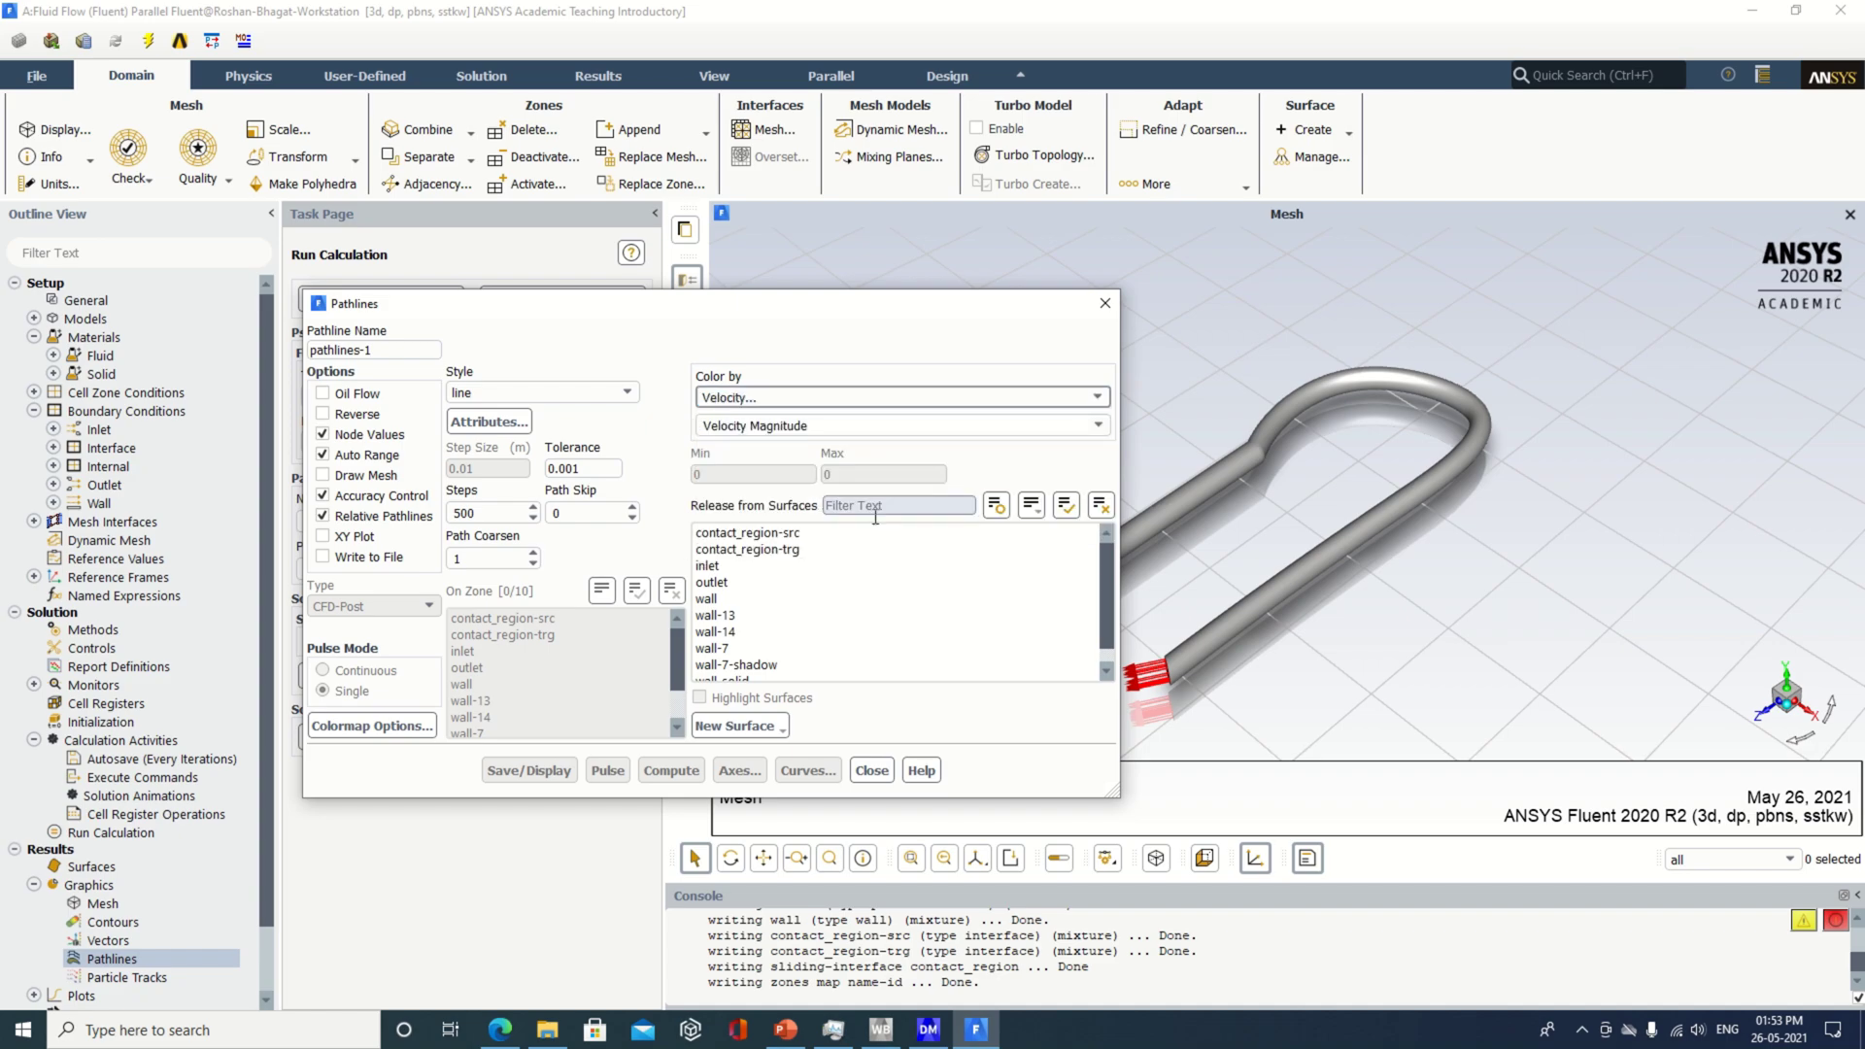
{"action": "left_click", "coordinate": [720, 568]}
{"action": "left_click", "coordinate": [719, 583]}
{"action": "left_click", "coordinate": [709, 599]}
{"action": "left_click", "coordinate": [559, 769]}
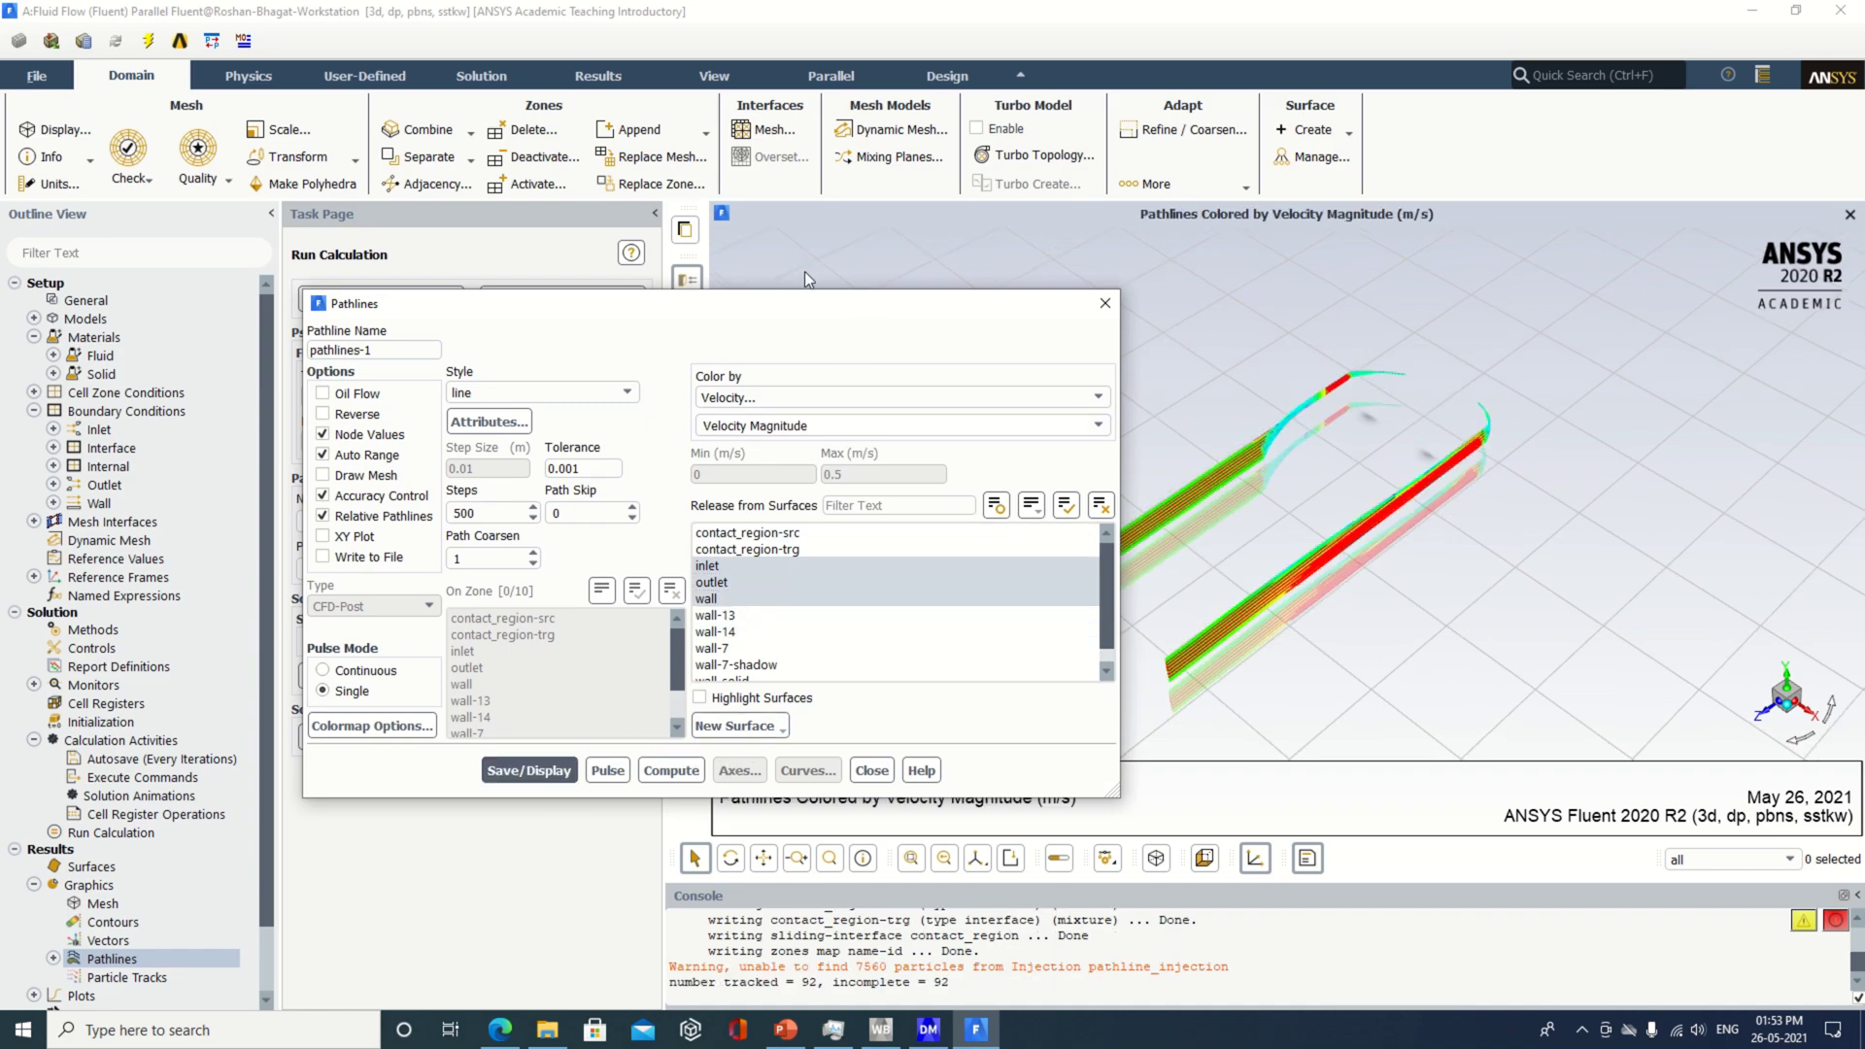
- Compute the pathlines and preview their pulse animation, then redisplay the full pathlines and close their settings
{"action": "left_click_drag", "start_coordinate": [801, 309], "coordinate": [680, 239]}
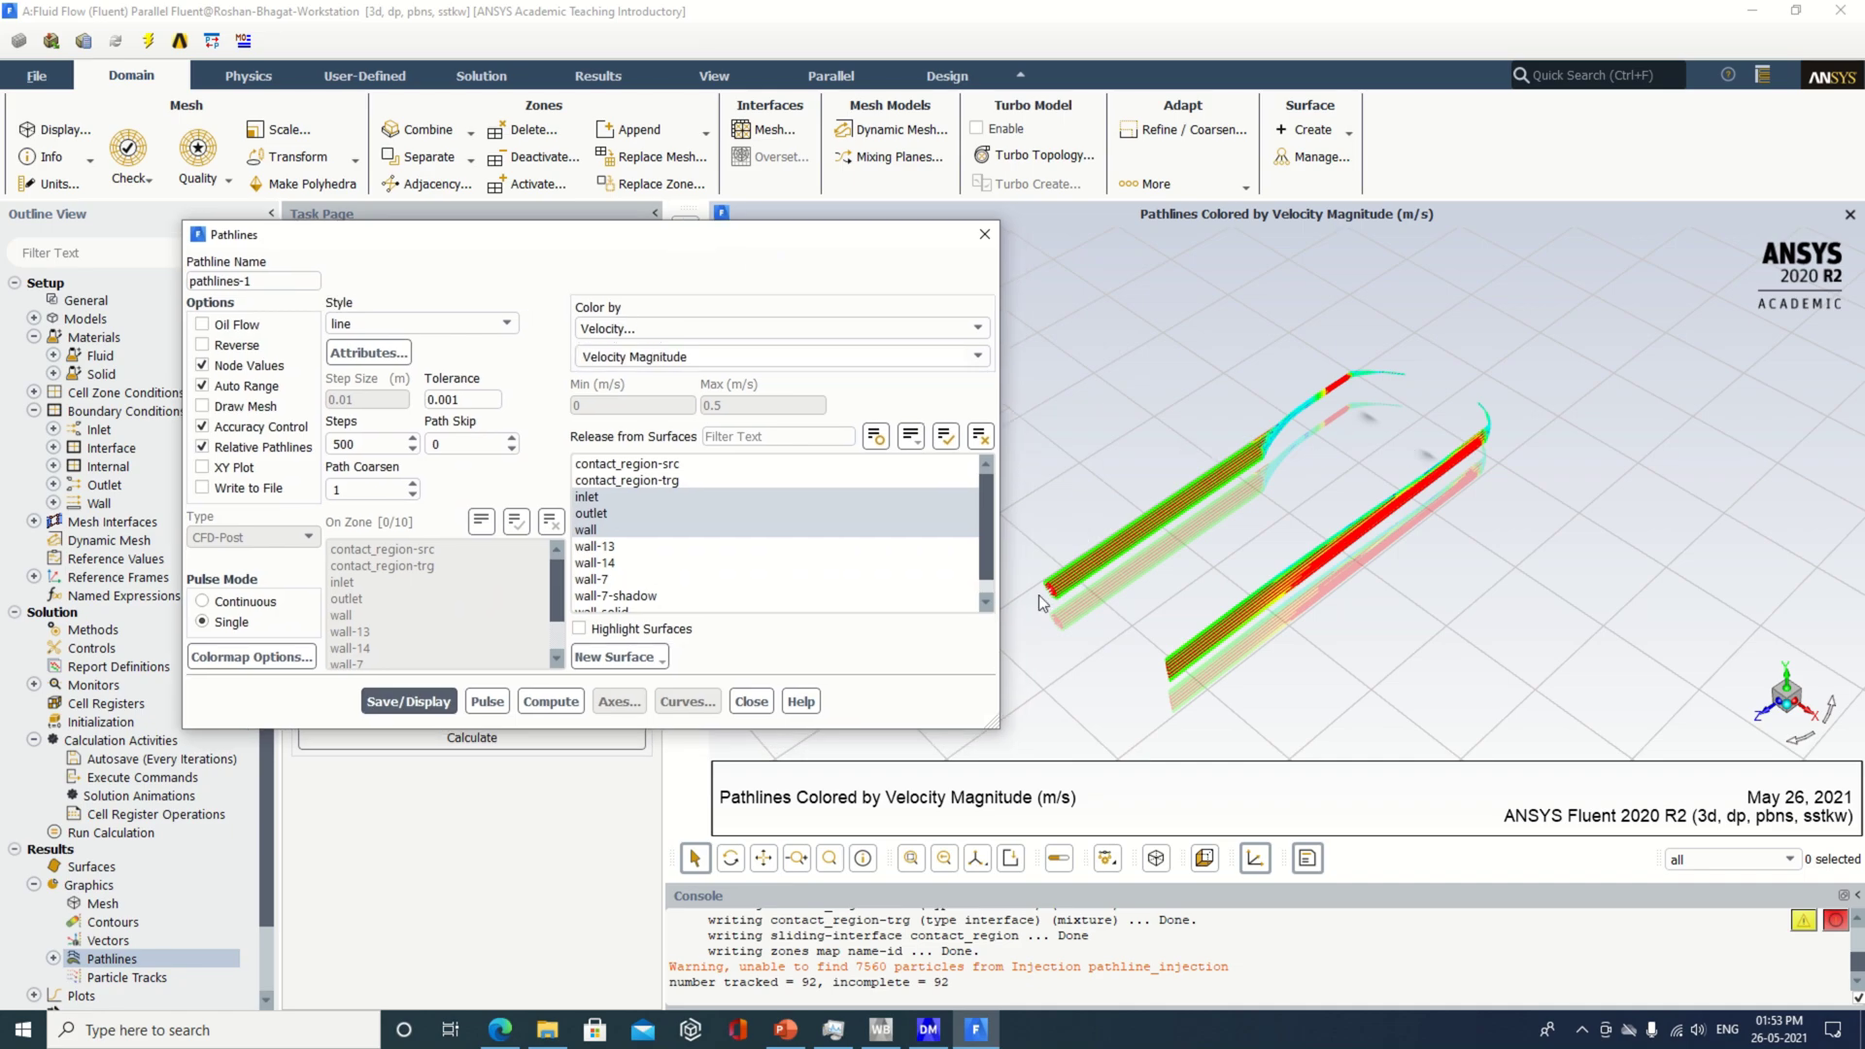
{"action": "left_click", "coordinate": [551, 701]}
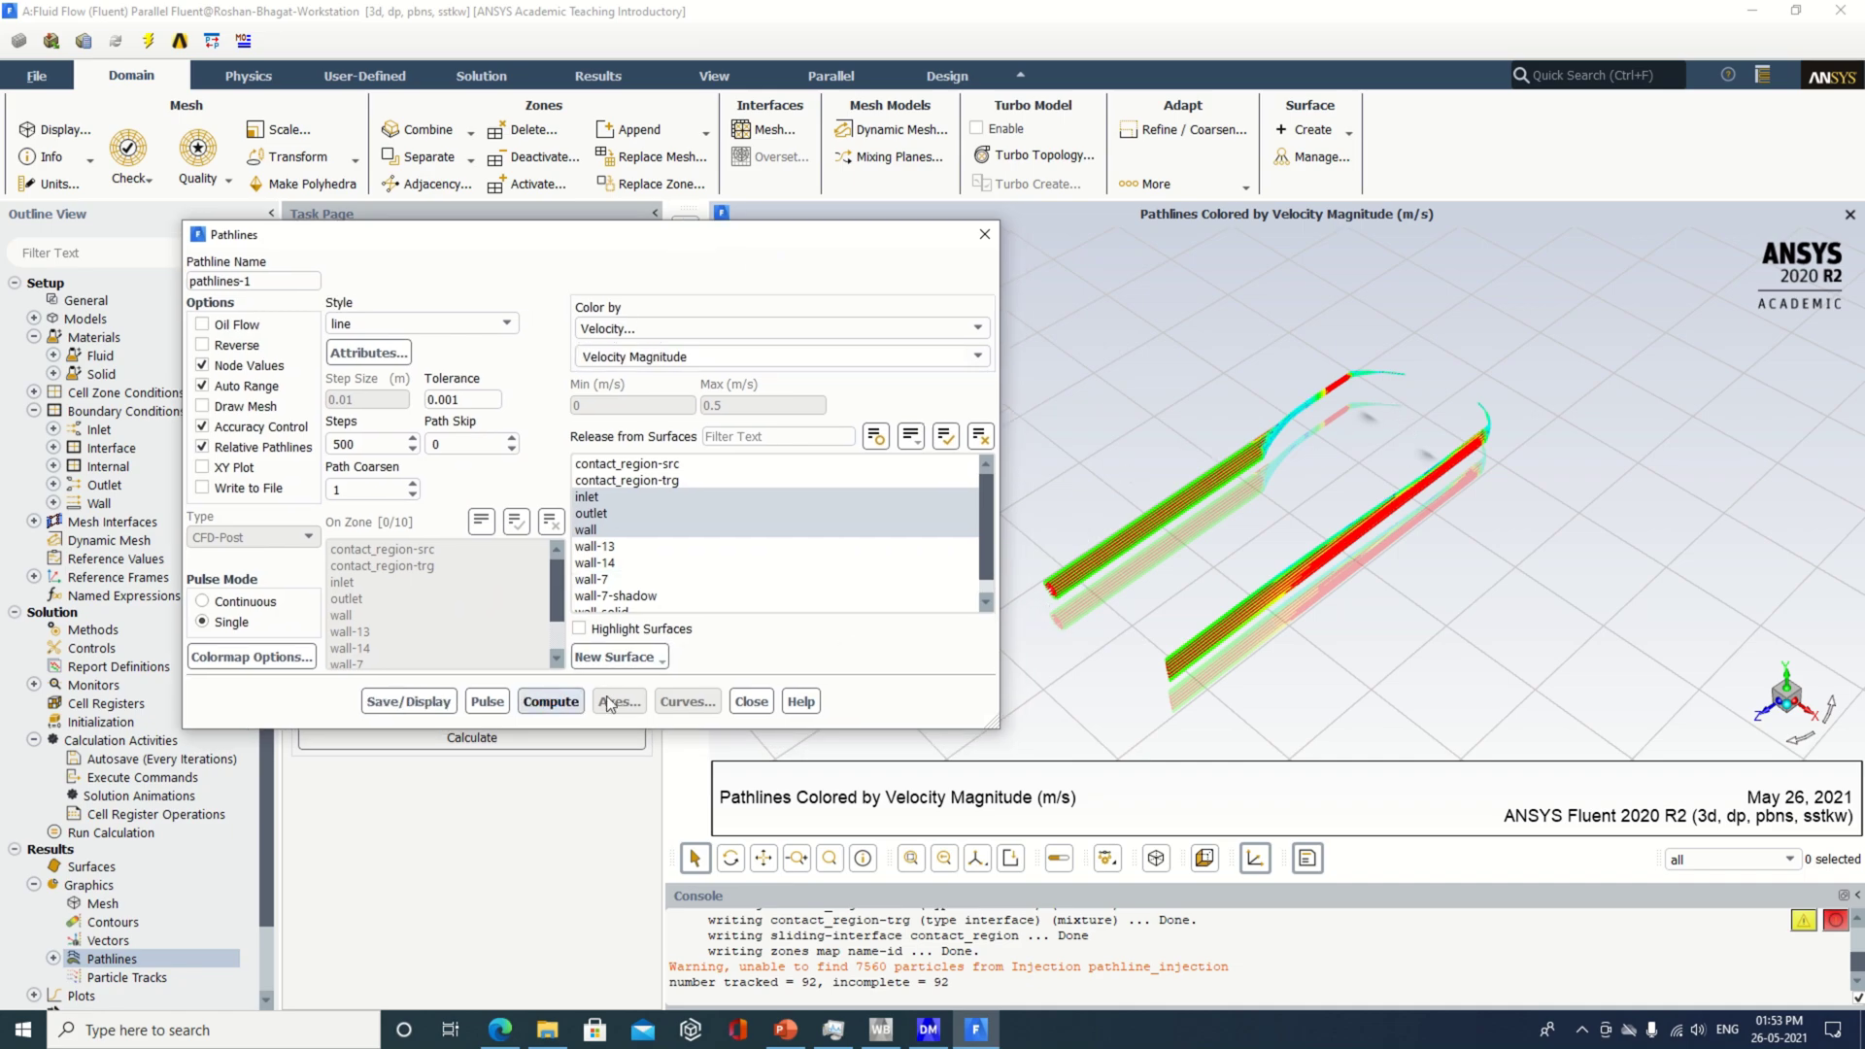
{"action": "left_click", "coordinate": [486, 701]}
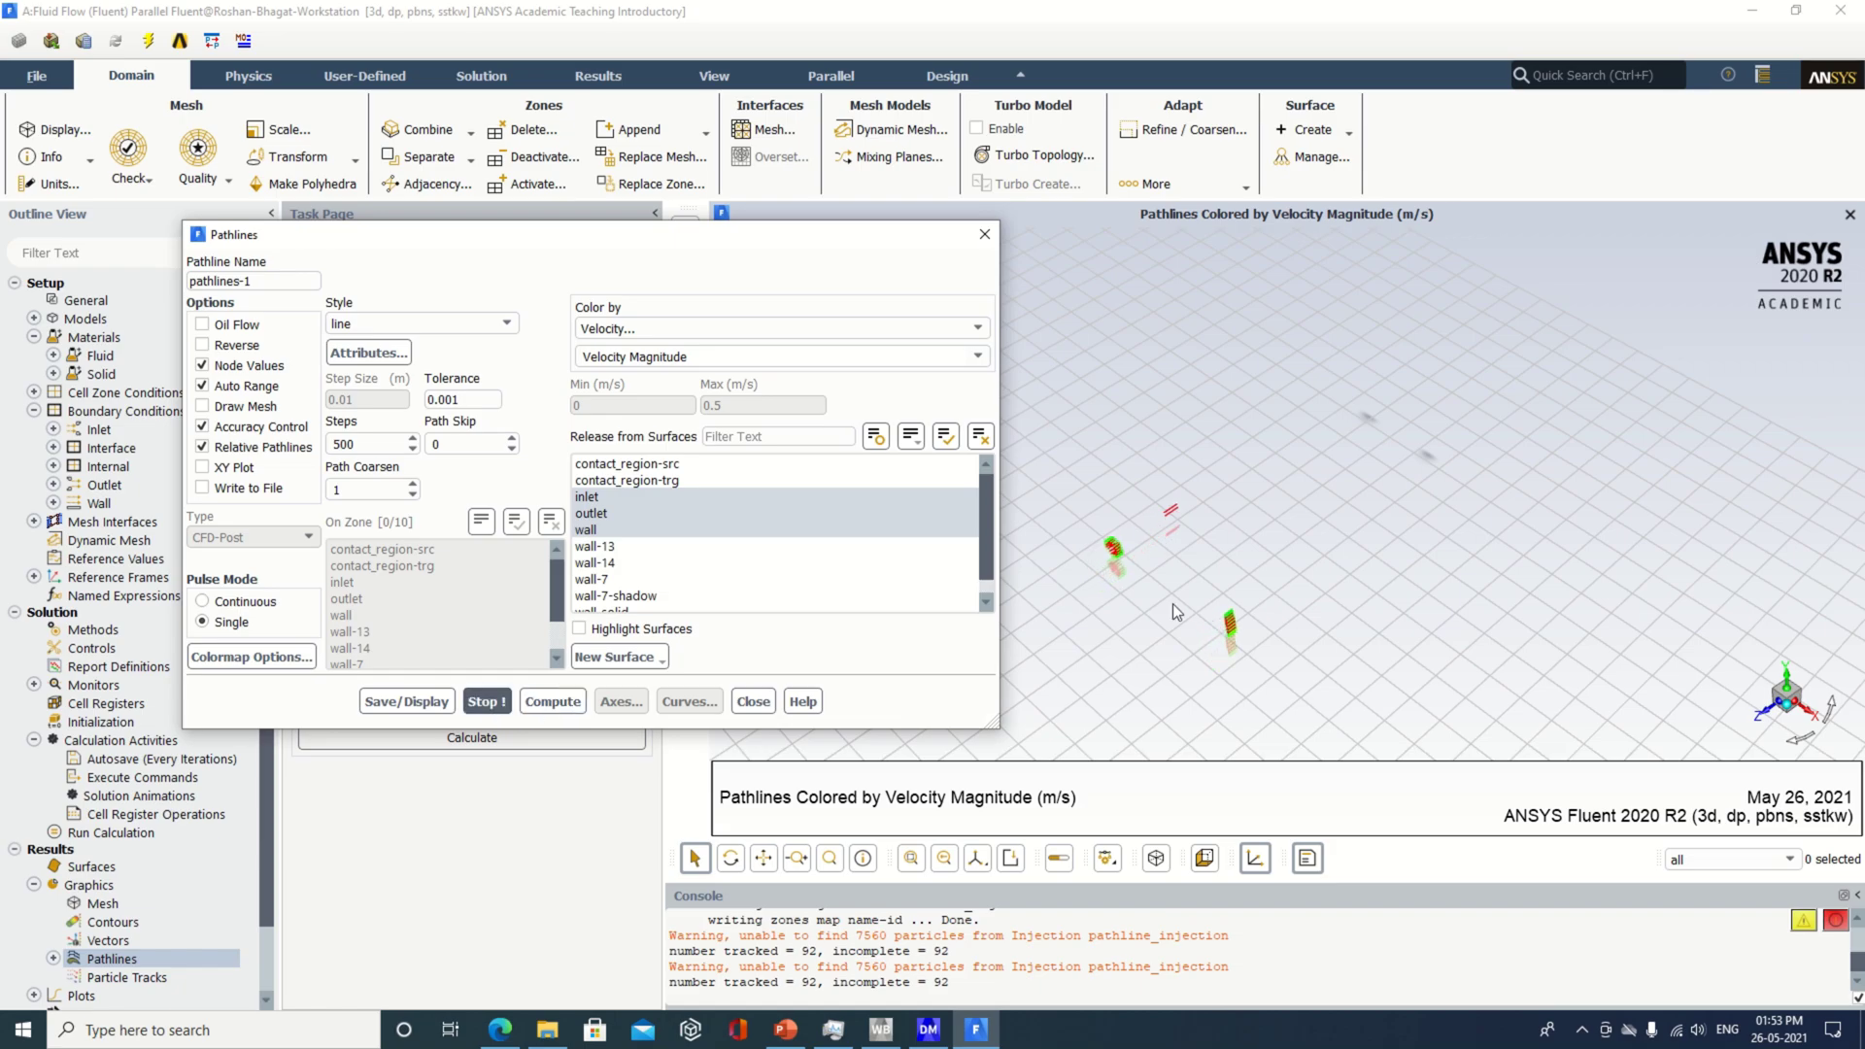
{"action": "left_click", "coordinate": [485, 702]}
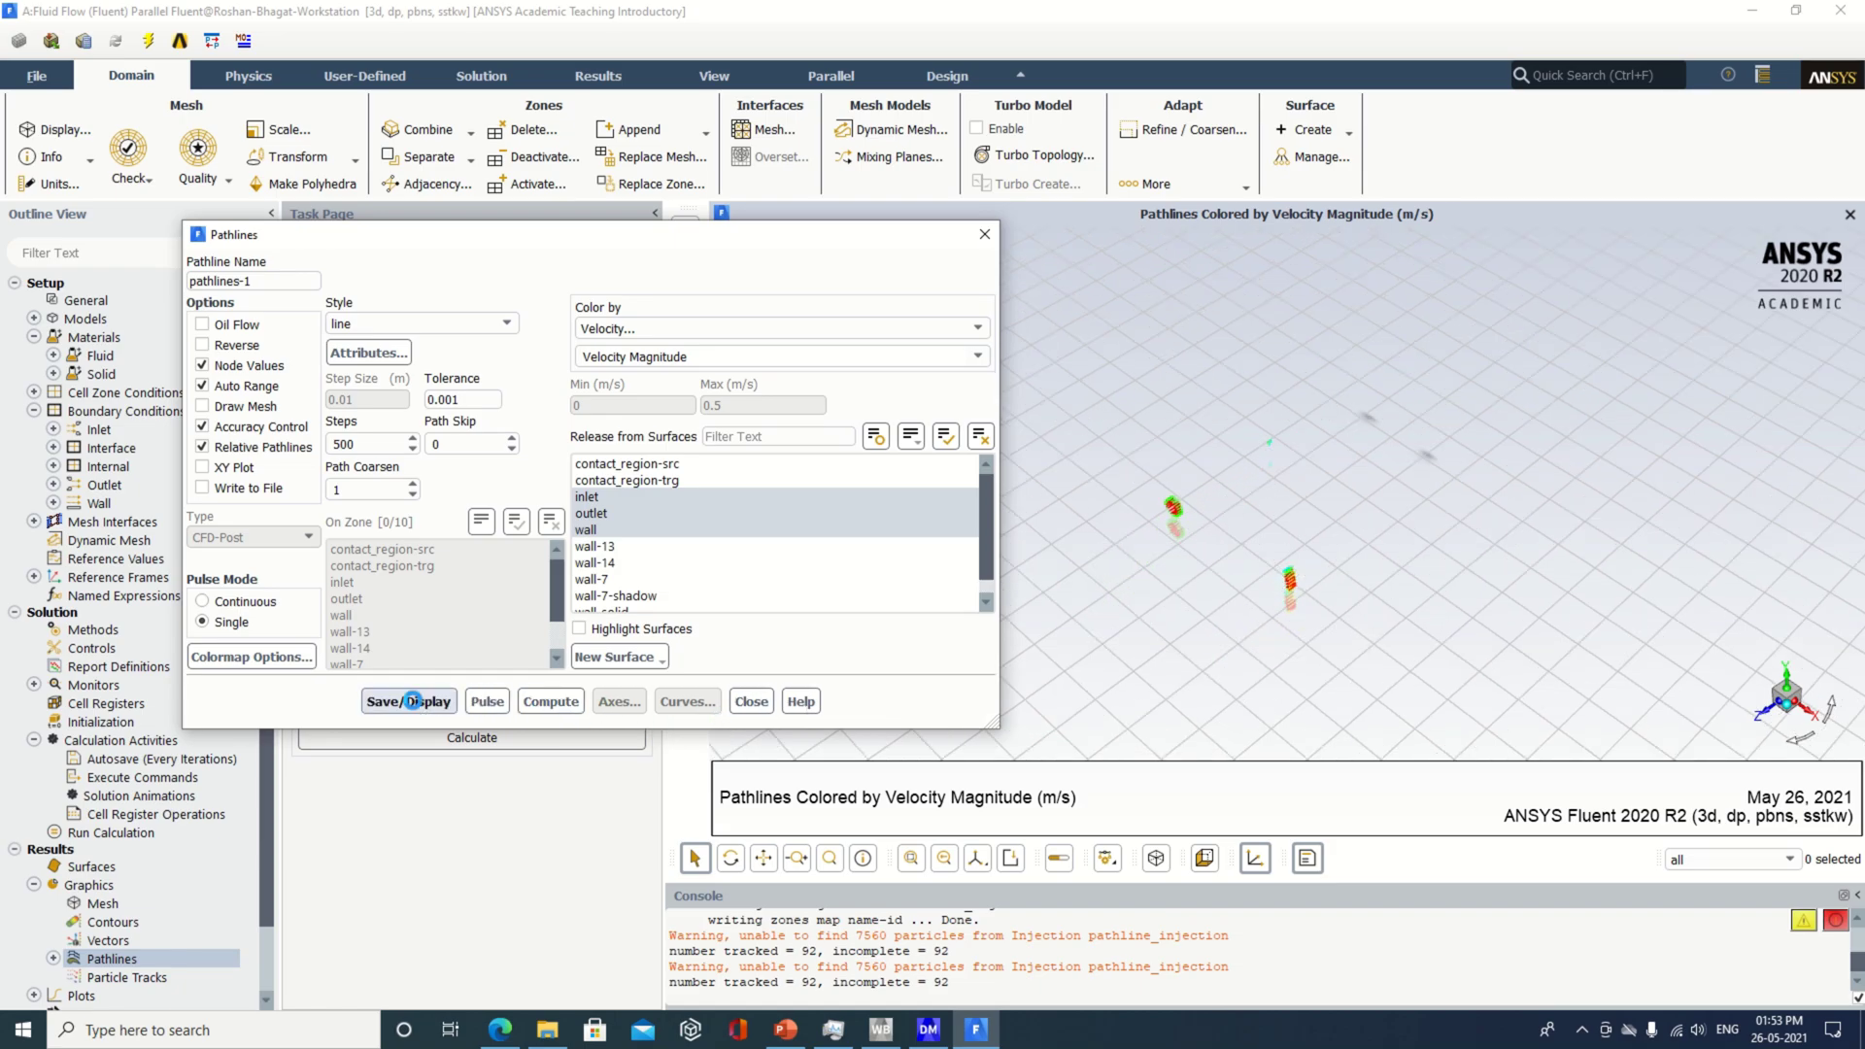
{"action": "left_click", "coordinate": [408, 702]}
{"action": "left_click", "coordinate": [985, 234]}
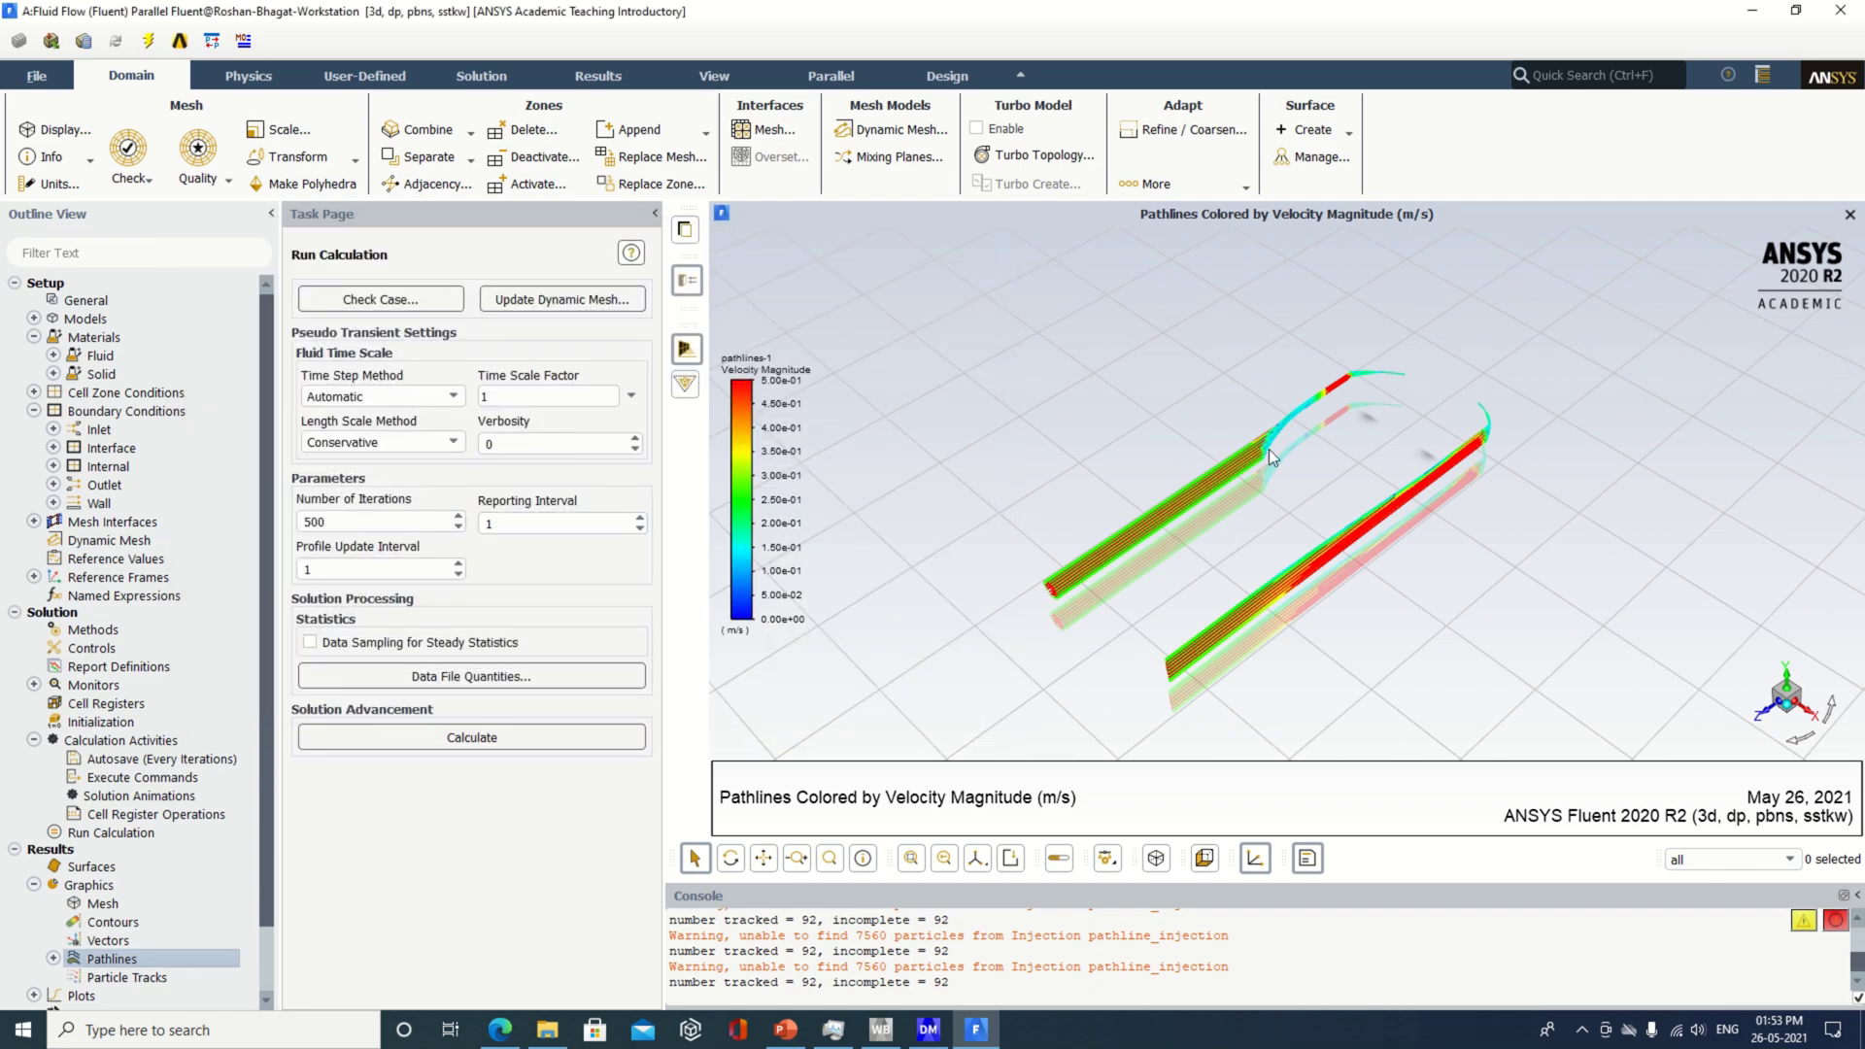
- Run the calculation and dismiss the completion notice
{"action": "left_click", "coordinate": [116, 831]}
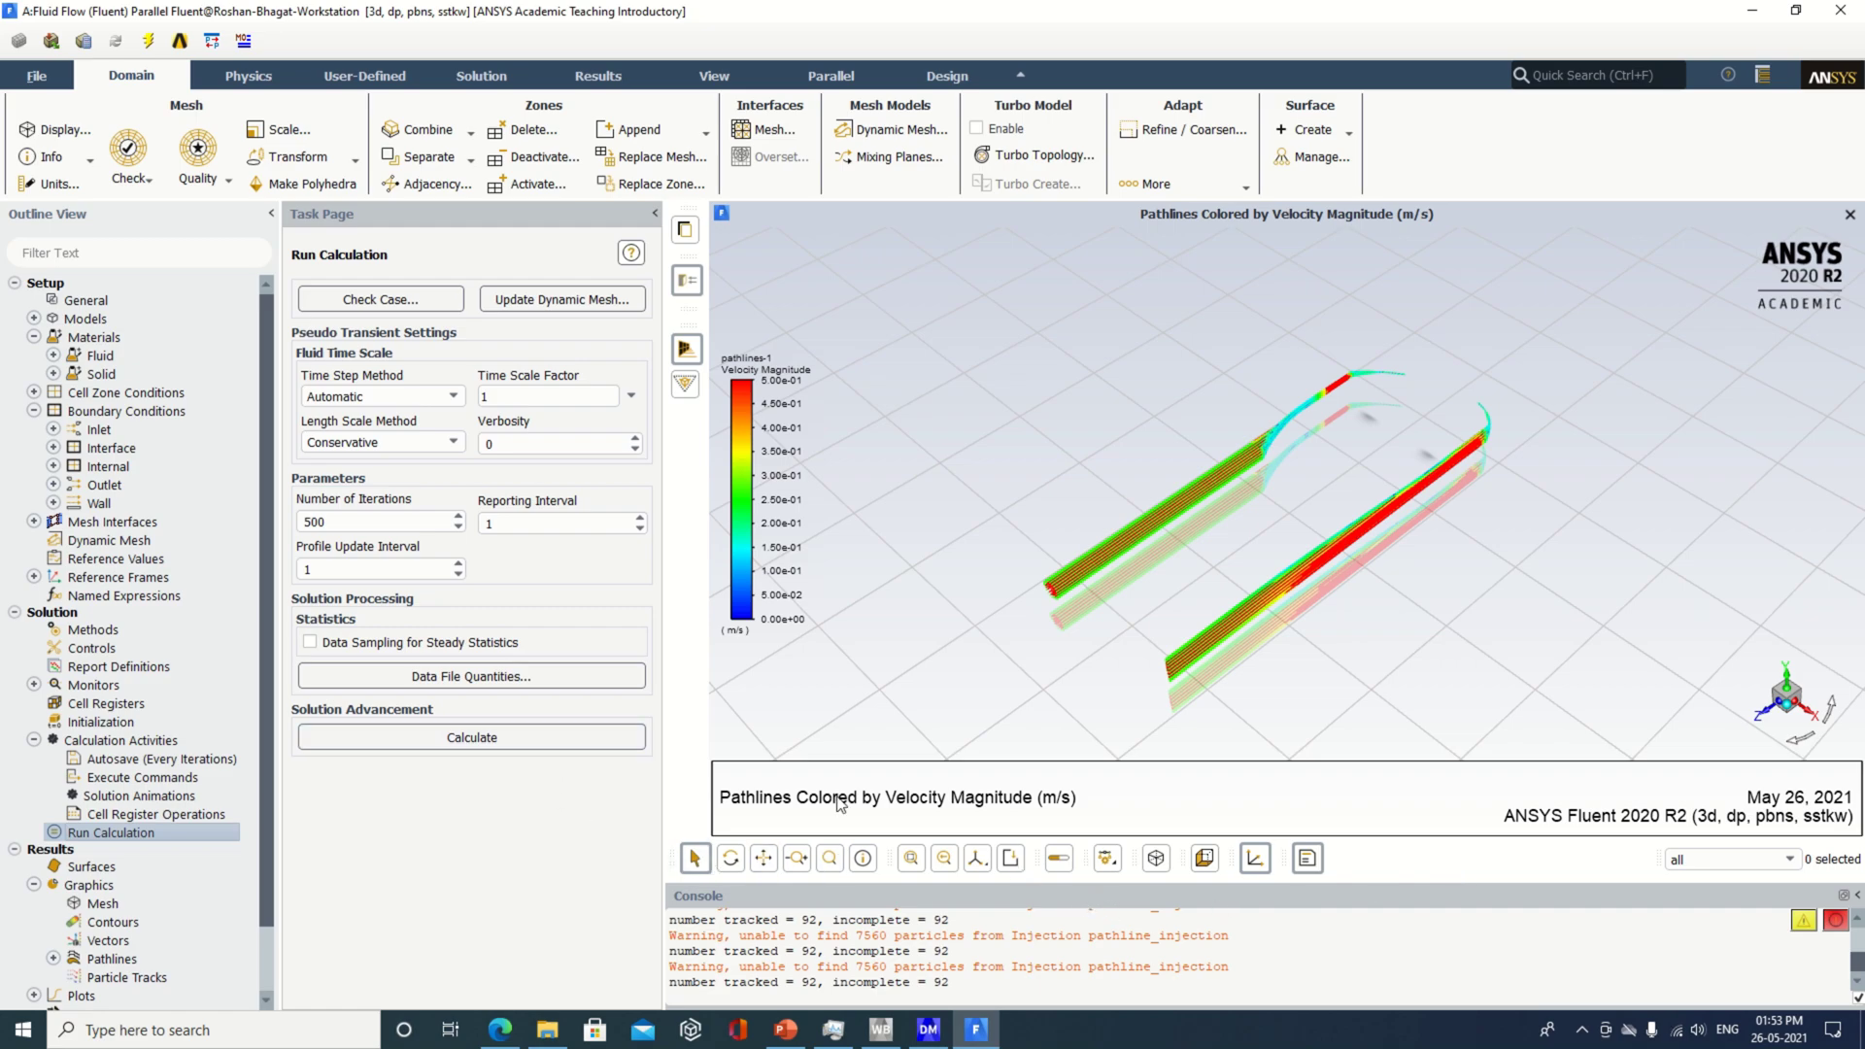
{"action": "left_click", "coordinate": [557, 740]}
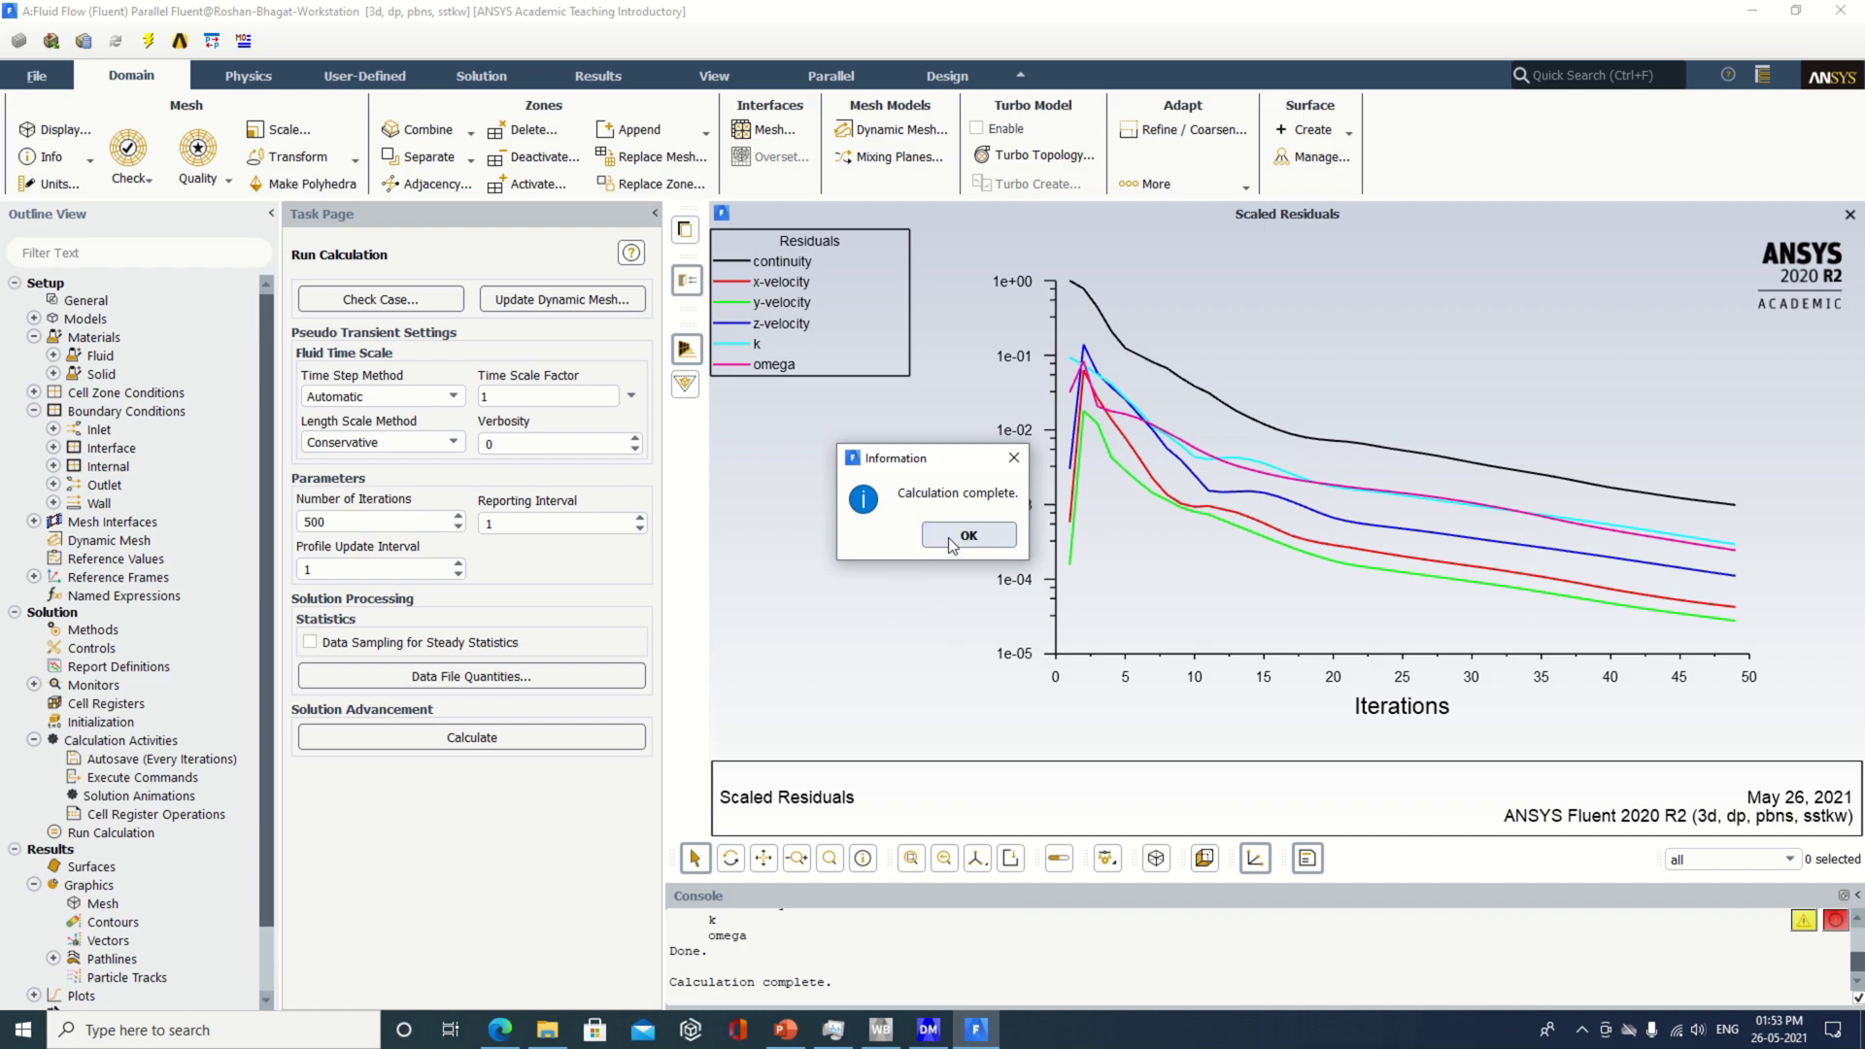
{"action": "left_click", "coordinate": [950, 536]}
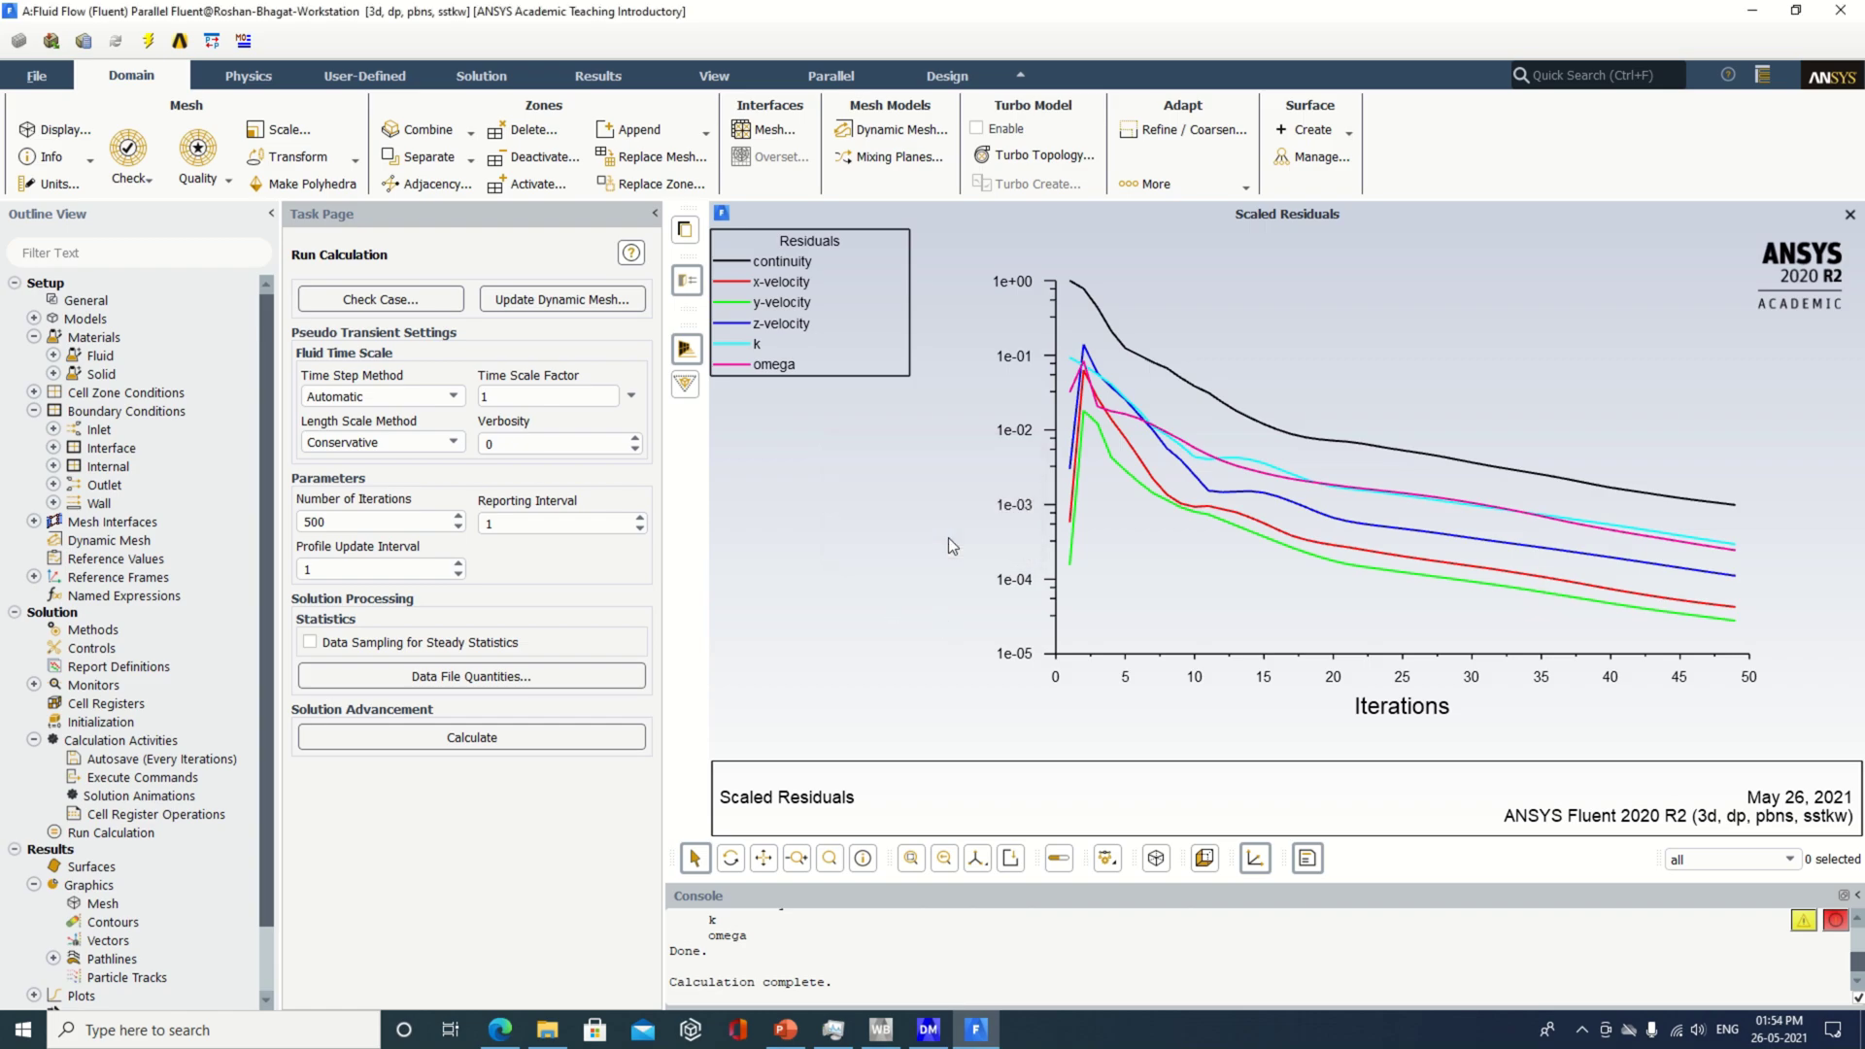
- Switch to Workbench to save the project, and close Fluent to return to the project schematic
{"action": "left_click", "coordinate": [884, 1033]}
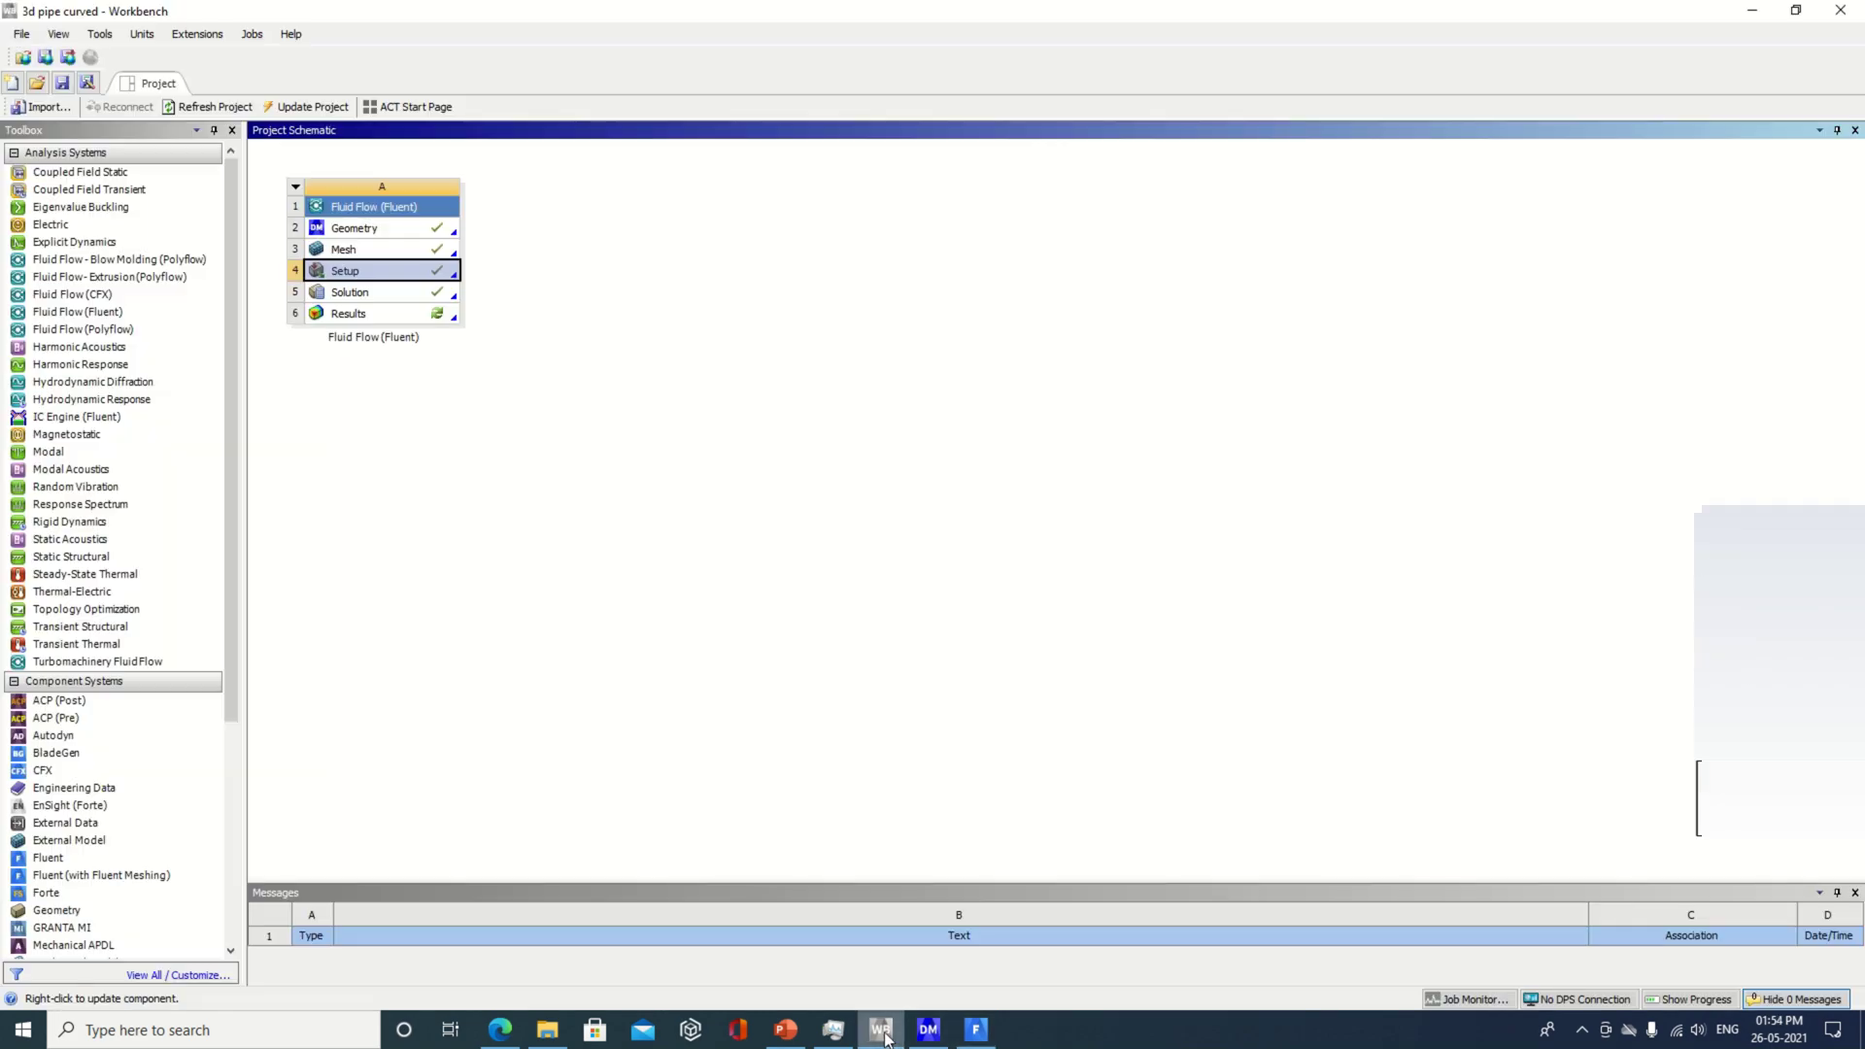
{"action": "left_click", "coordinate": [60, 82]}
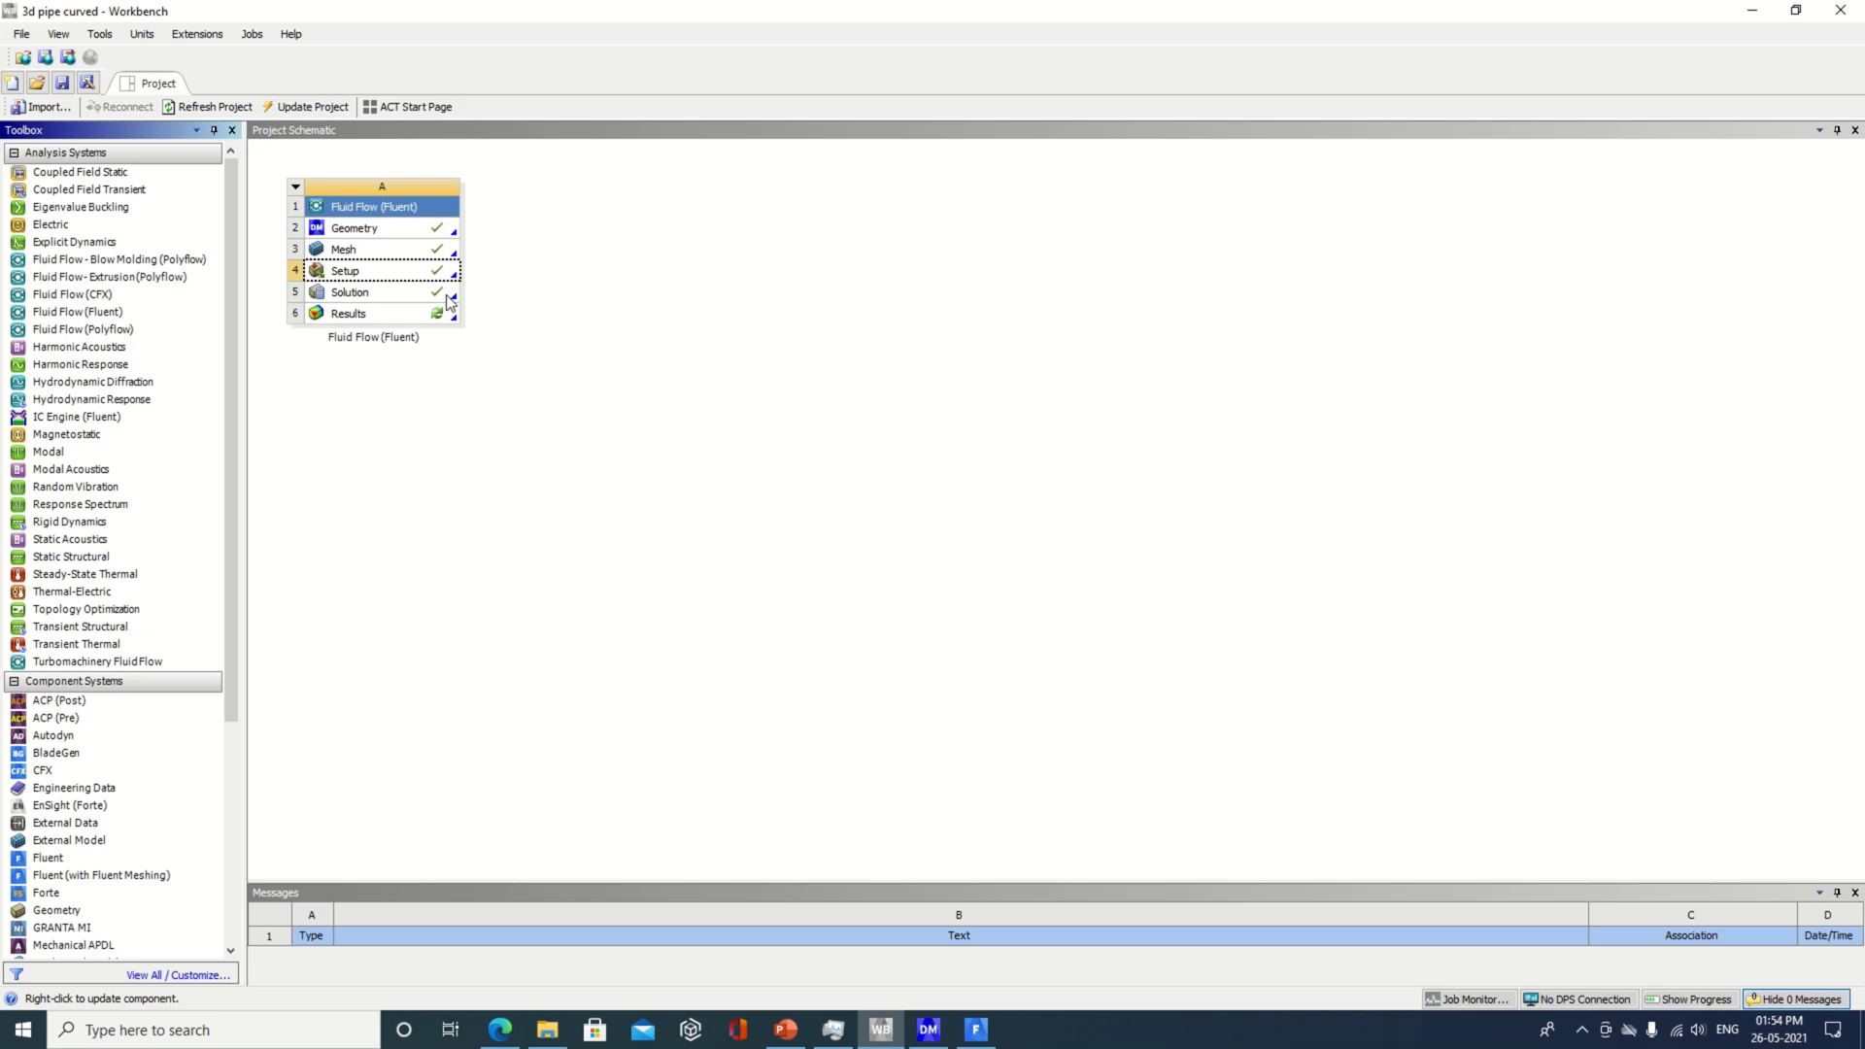
{"action": "left_click", "coordinate": [975, 1029]}
{"action": "left_click", "coordinate": [35, 78]}
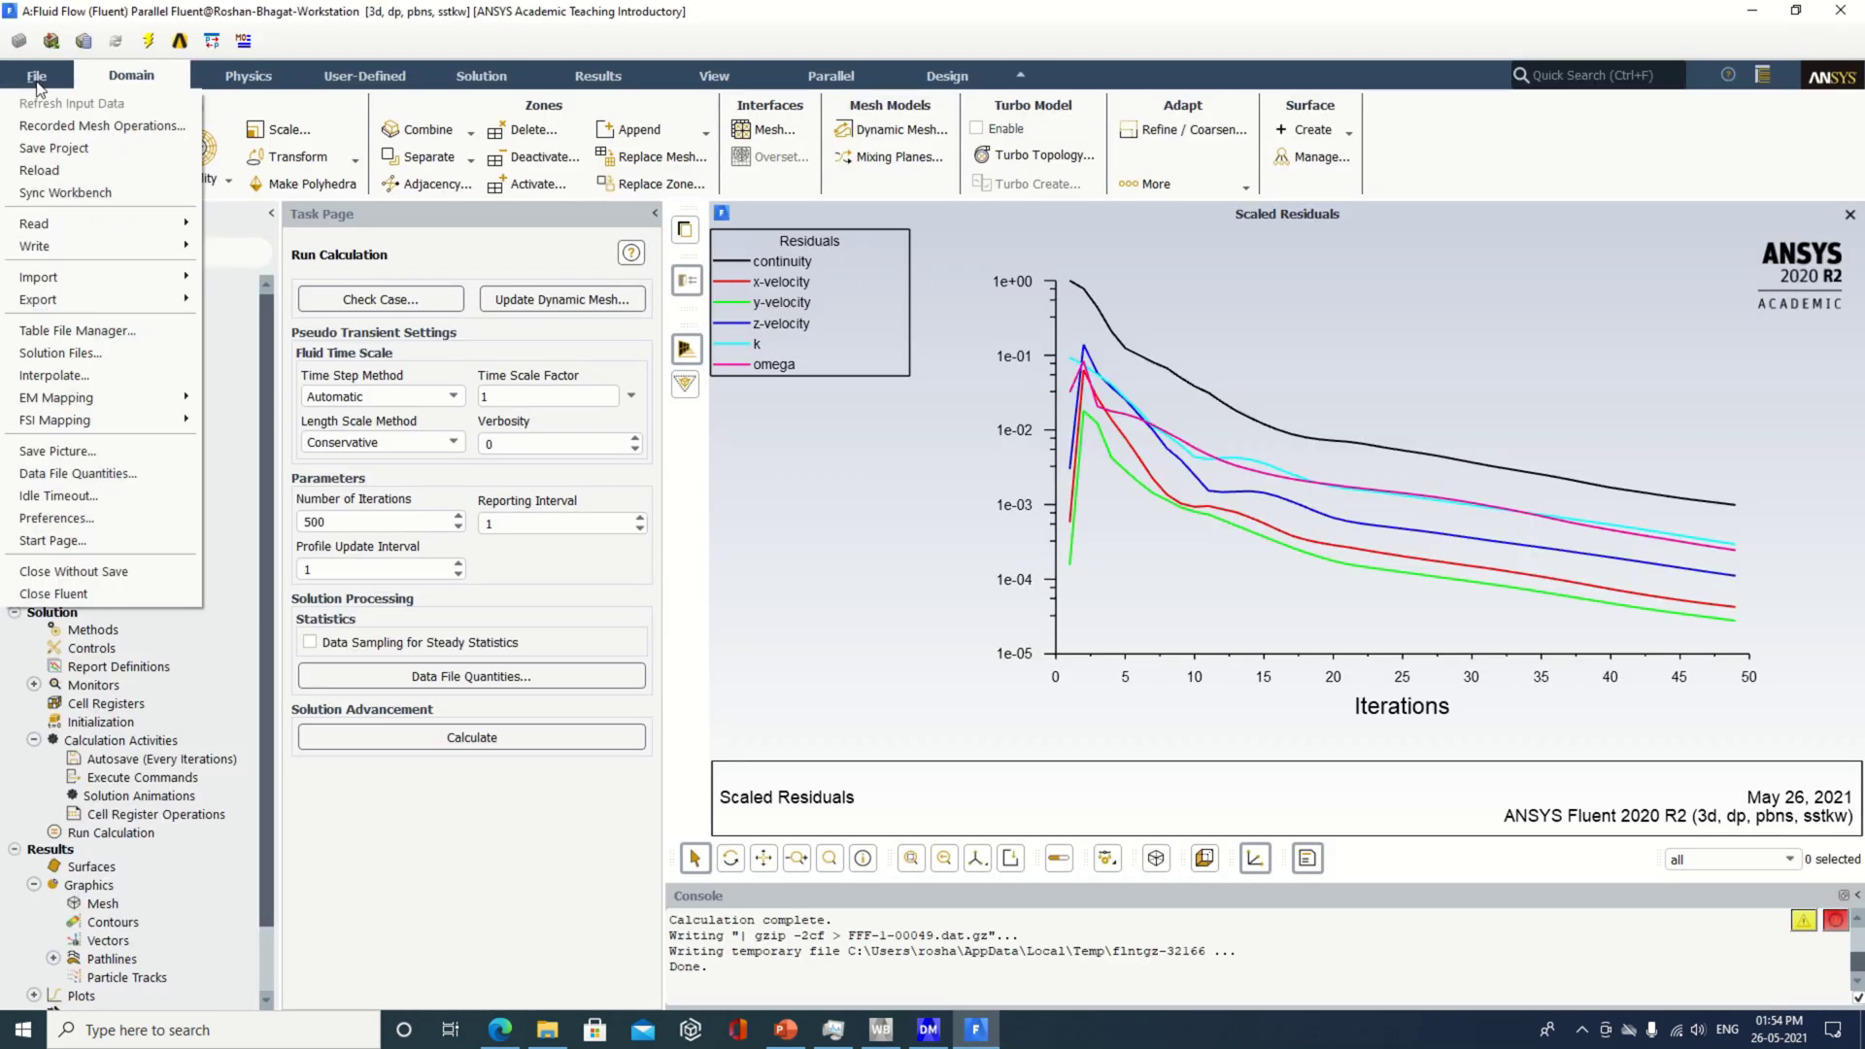
{"action": "left_click", "coordinate": [116, 596]}
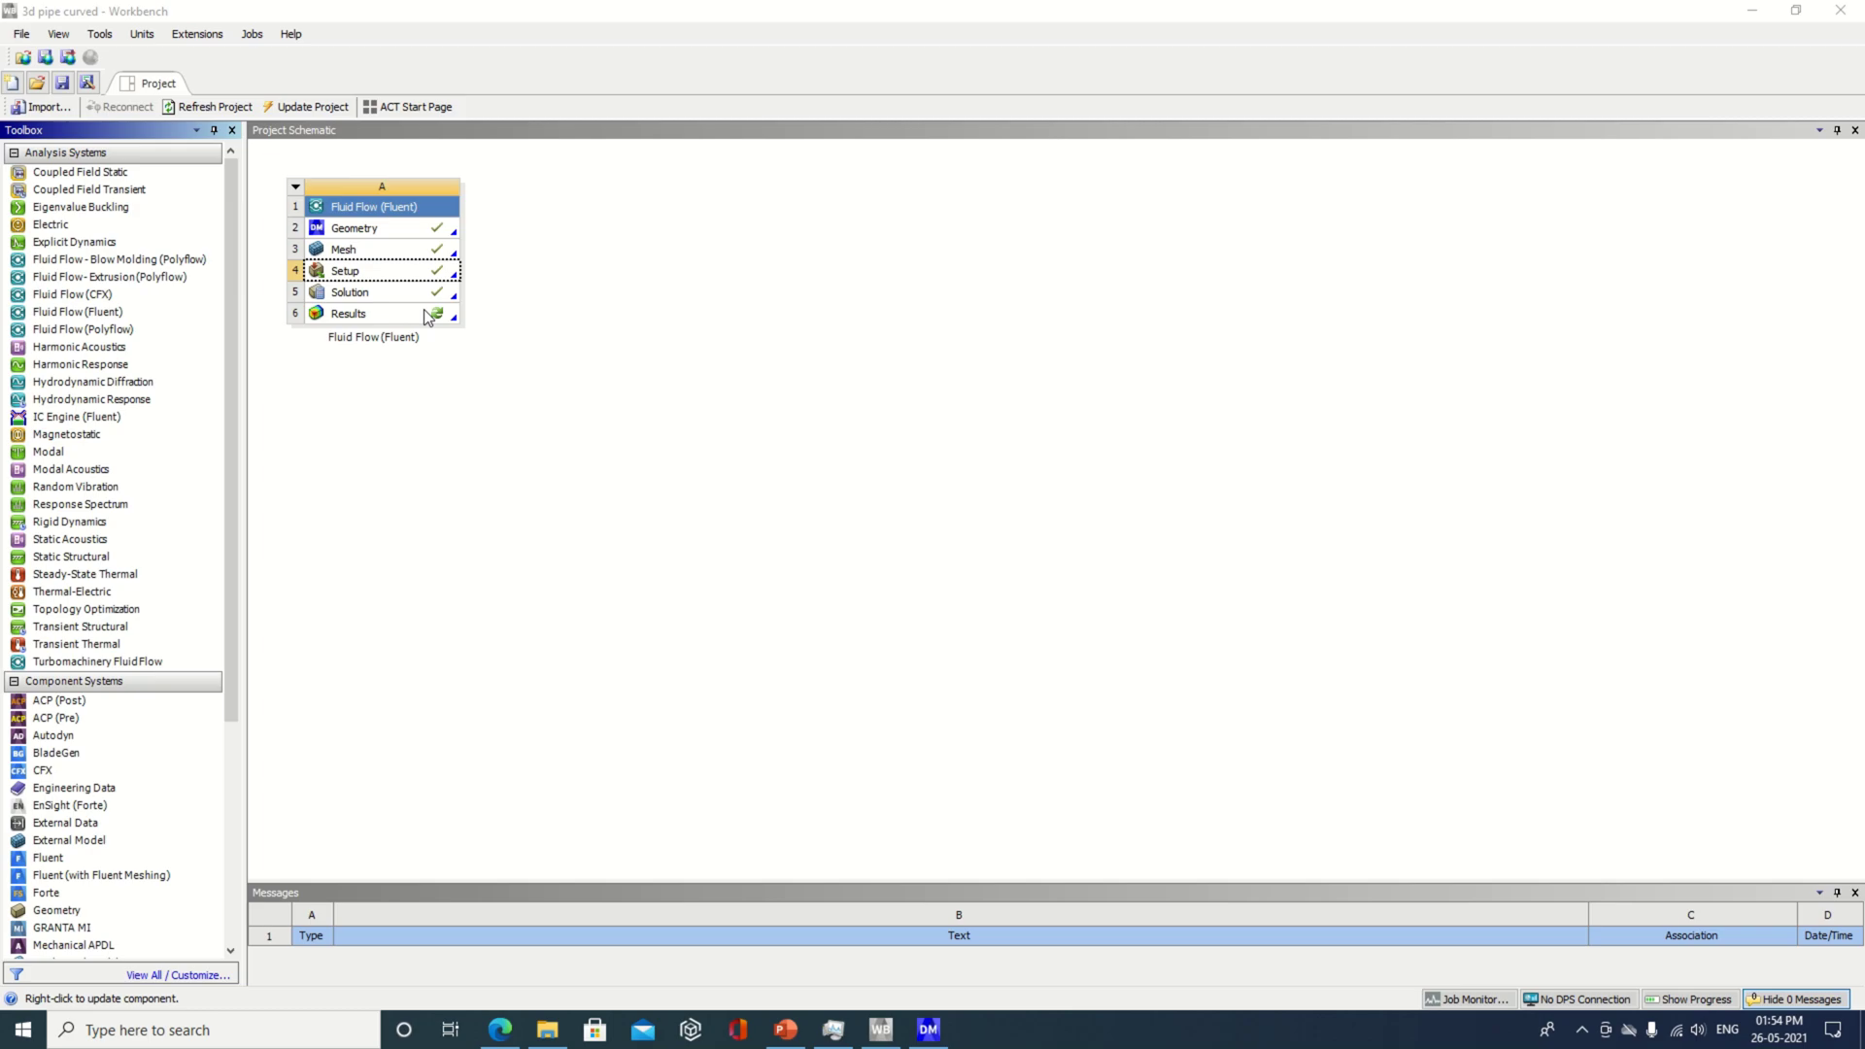
- Open the project's Results in CFD-Post and display the inlet, outlet, wall and wall solid surfaces
{"action": "right_click", "coordinate": [428, 316]}
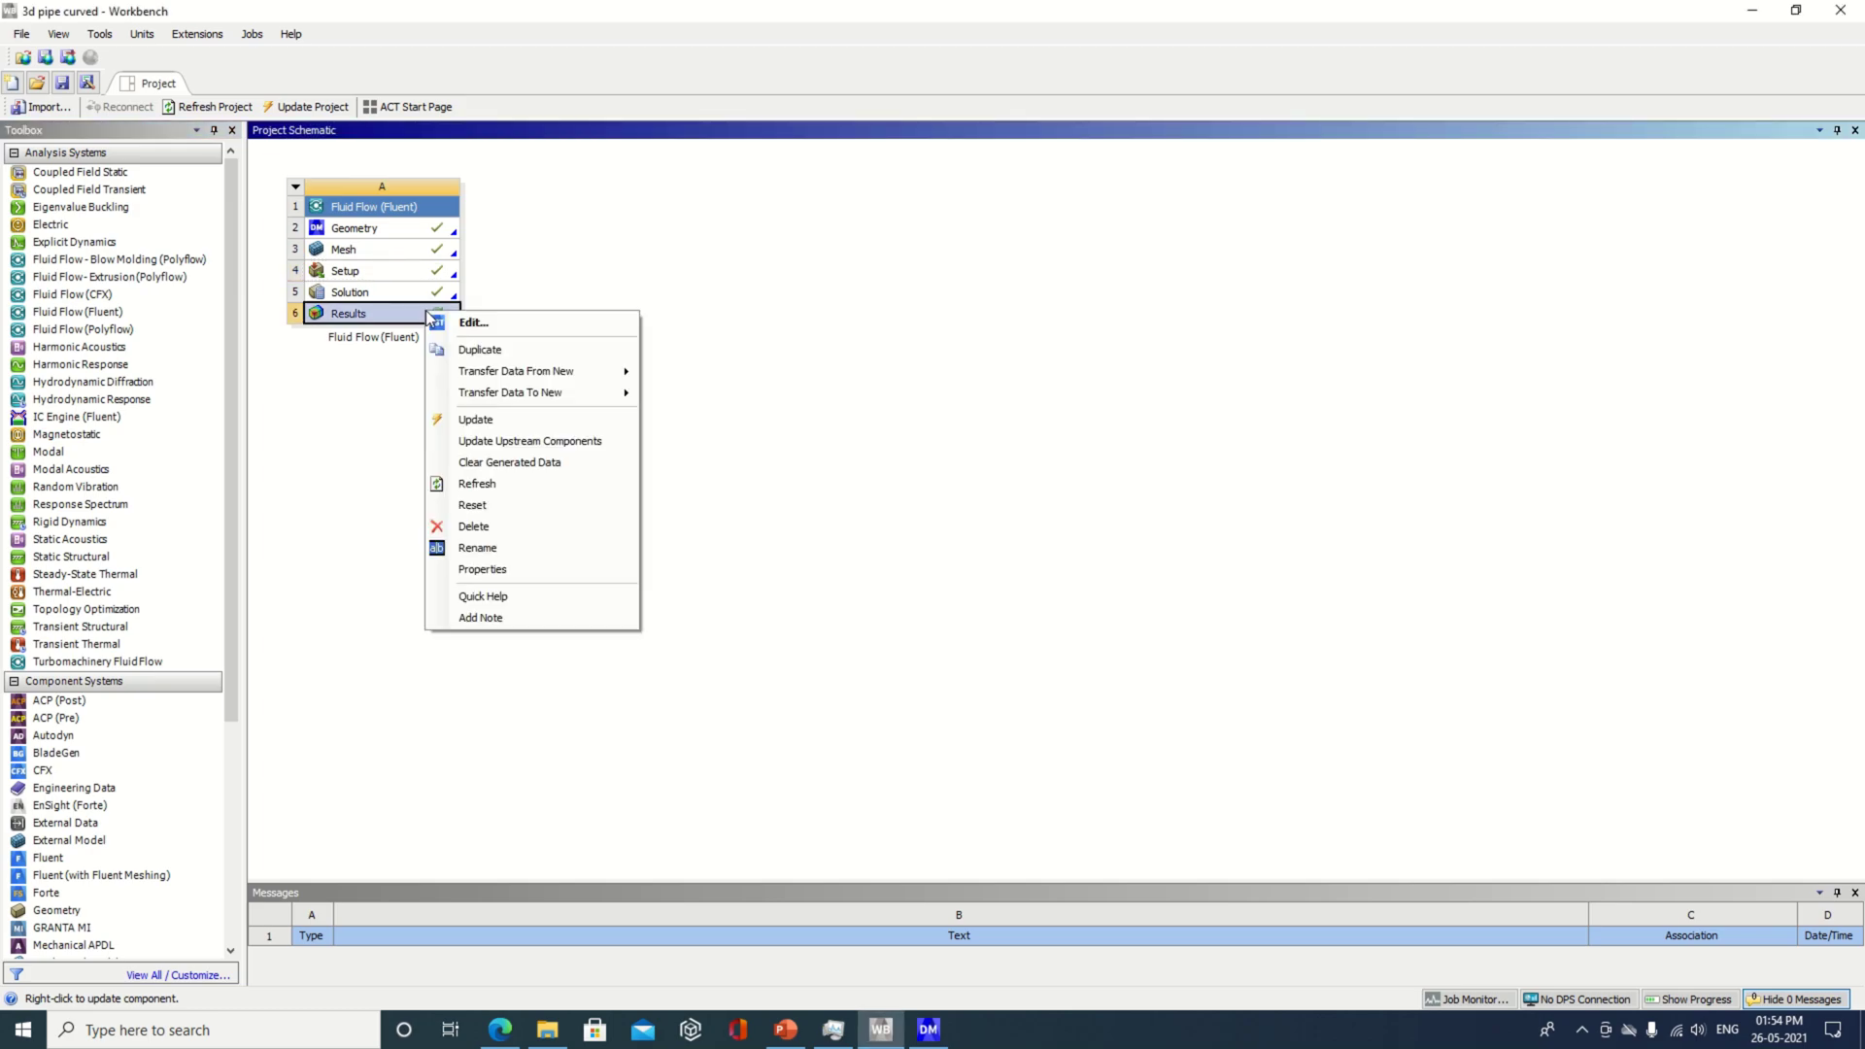
{"action": "left_click", "coordinate": [488, 326]}
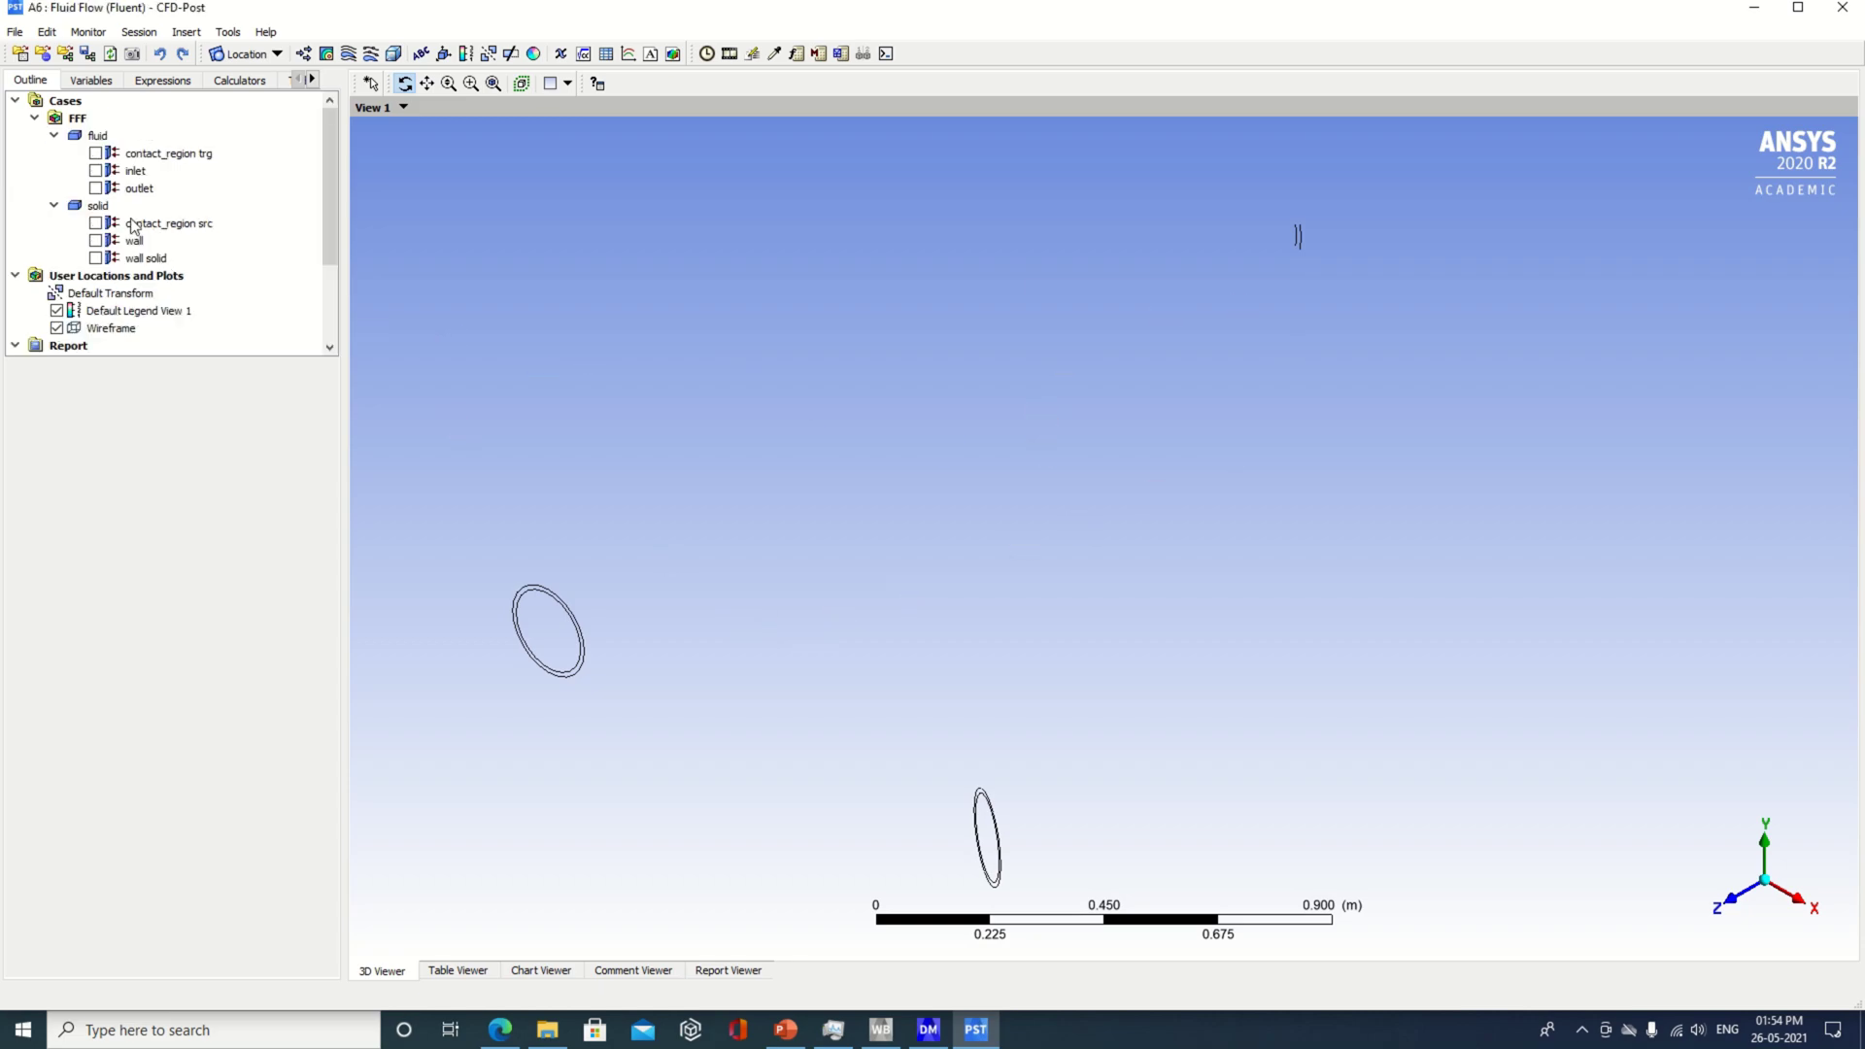
{"action": "left_click", "coordinate": [95, 171]}
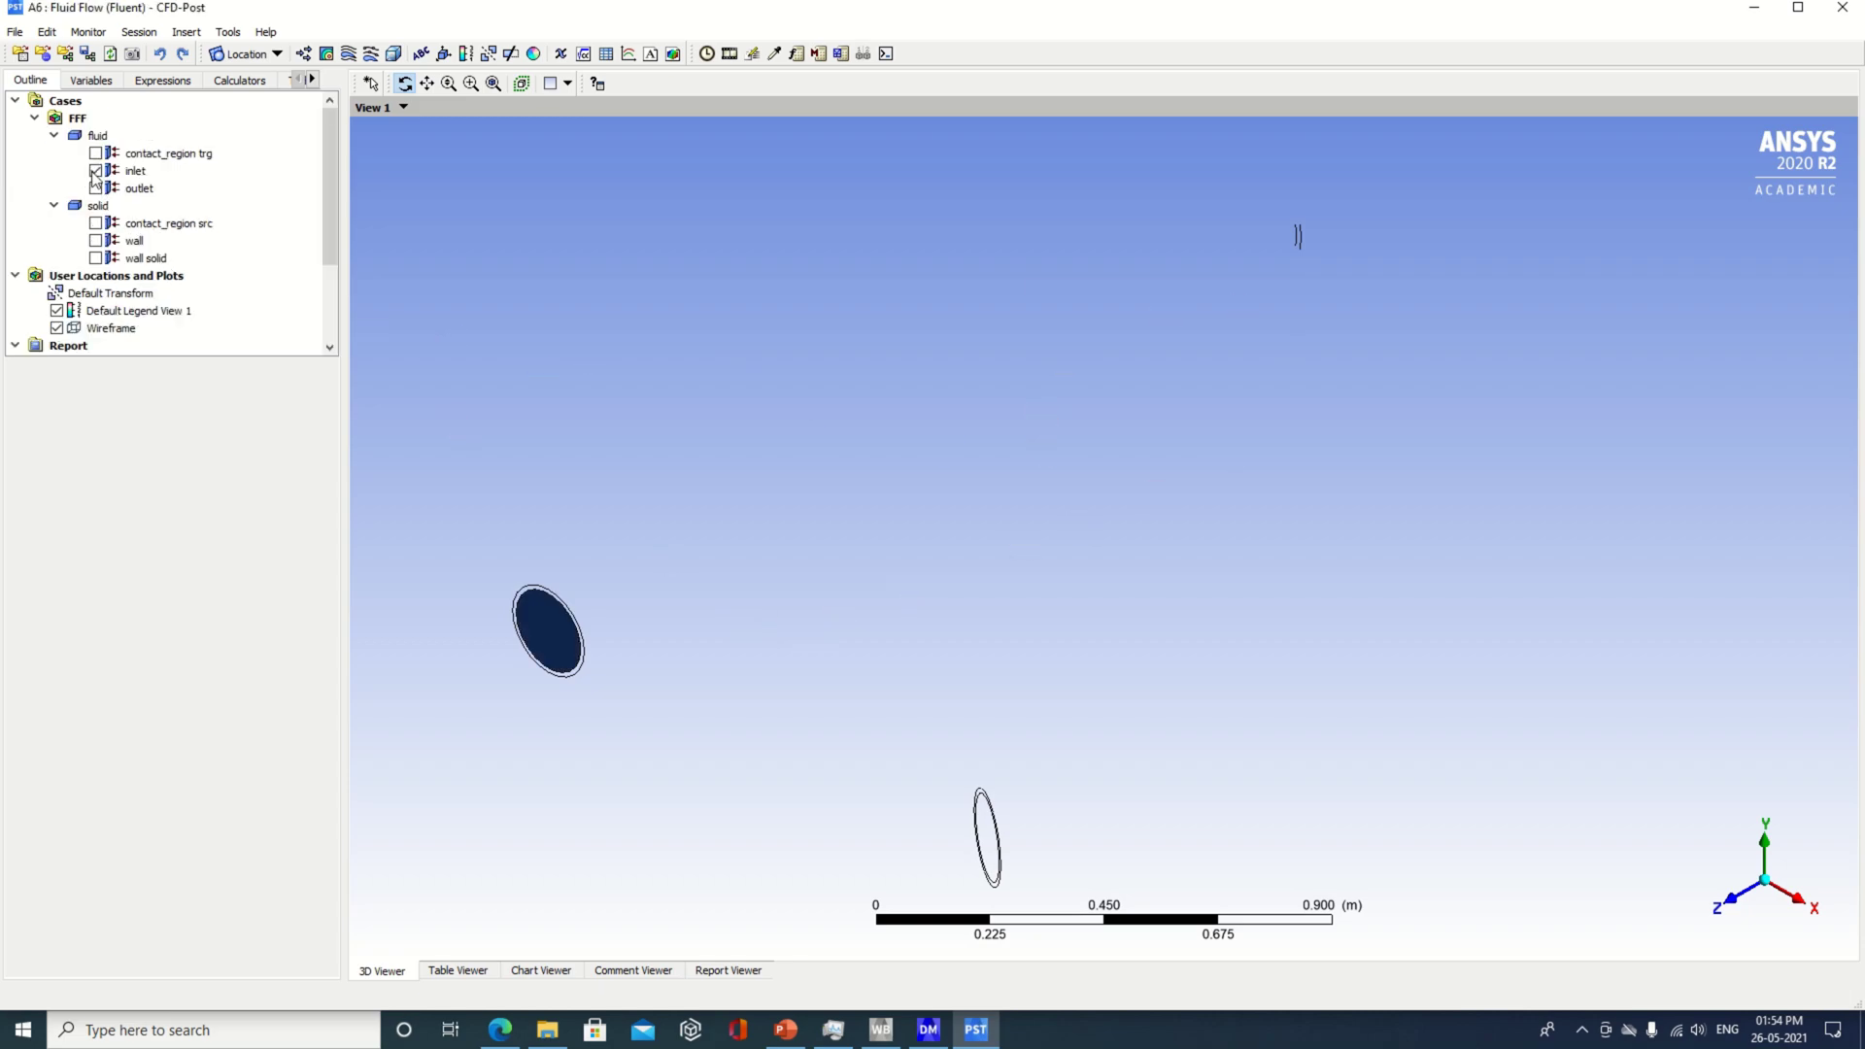
{"action": "left_click", "coordinate": [95, 188]}
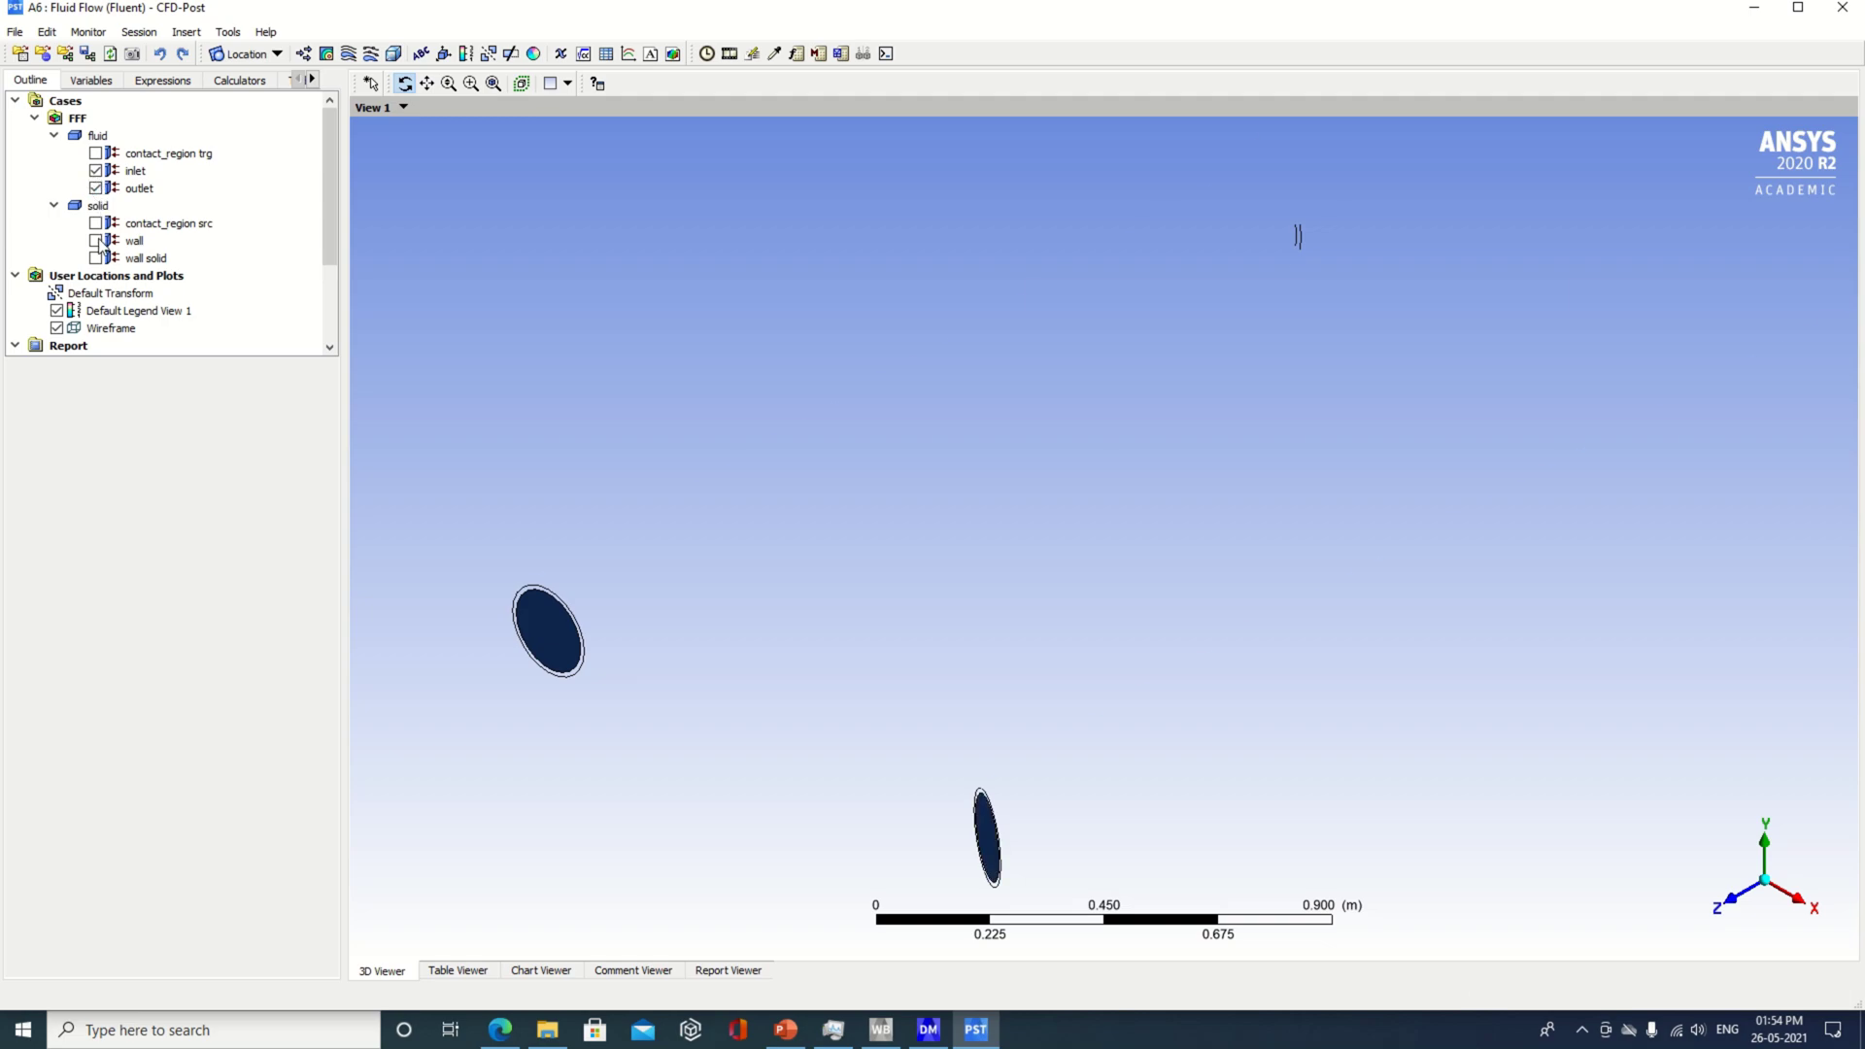
{"action": "left_click", "coordinate": [95, 240]}
{"action": "left_click", "coordinate": [96, 259]}
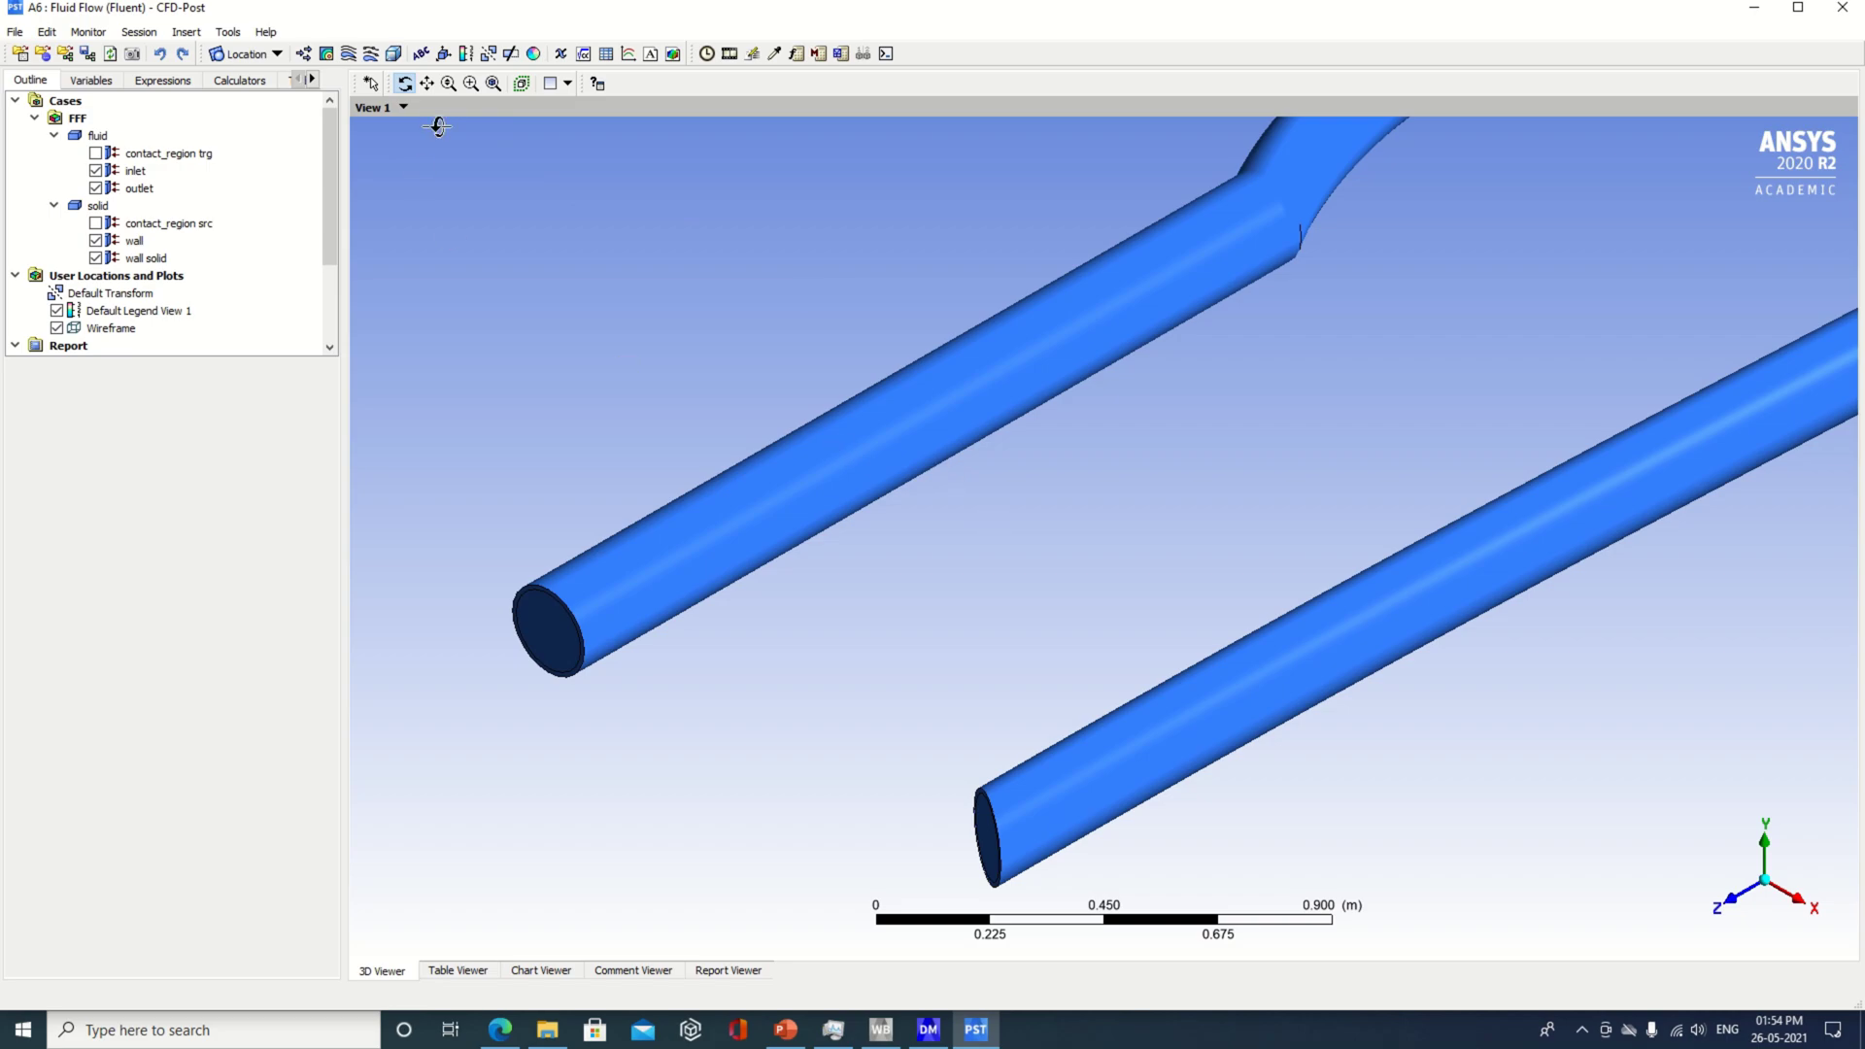
{"action": "left_click", "coordinate": [495, 84]}
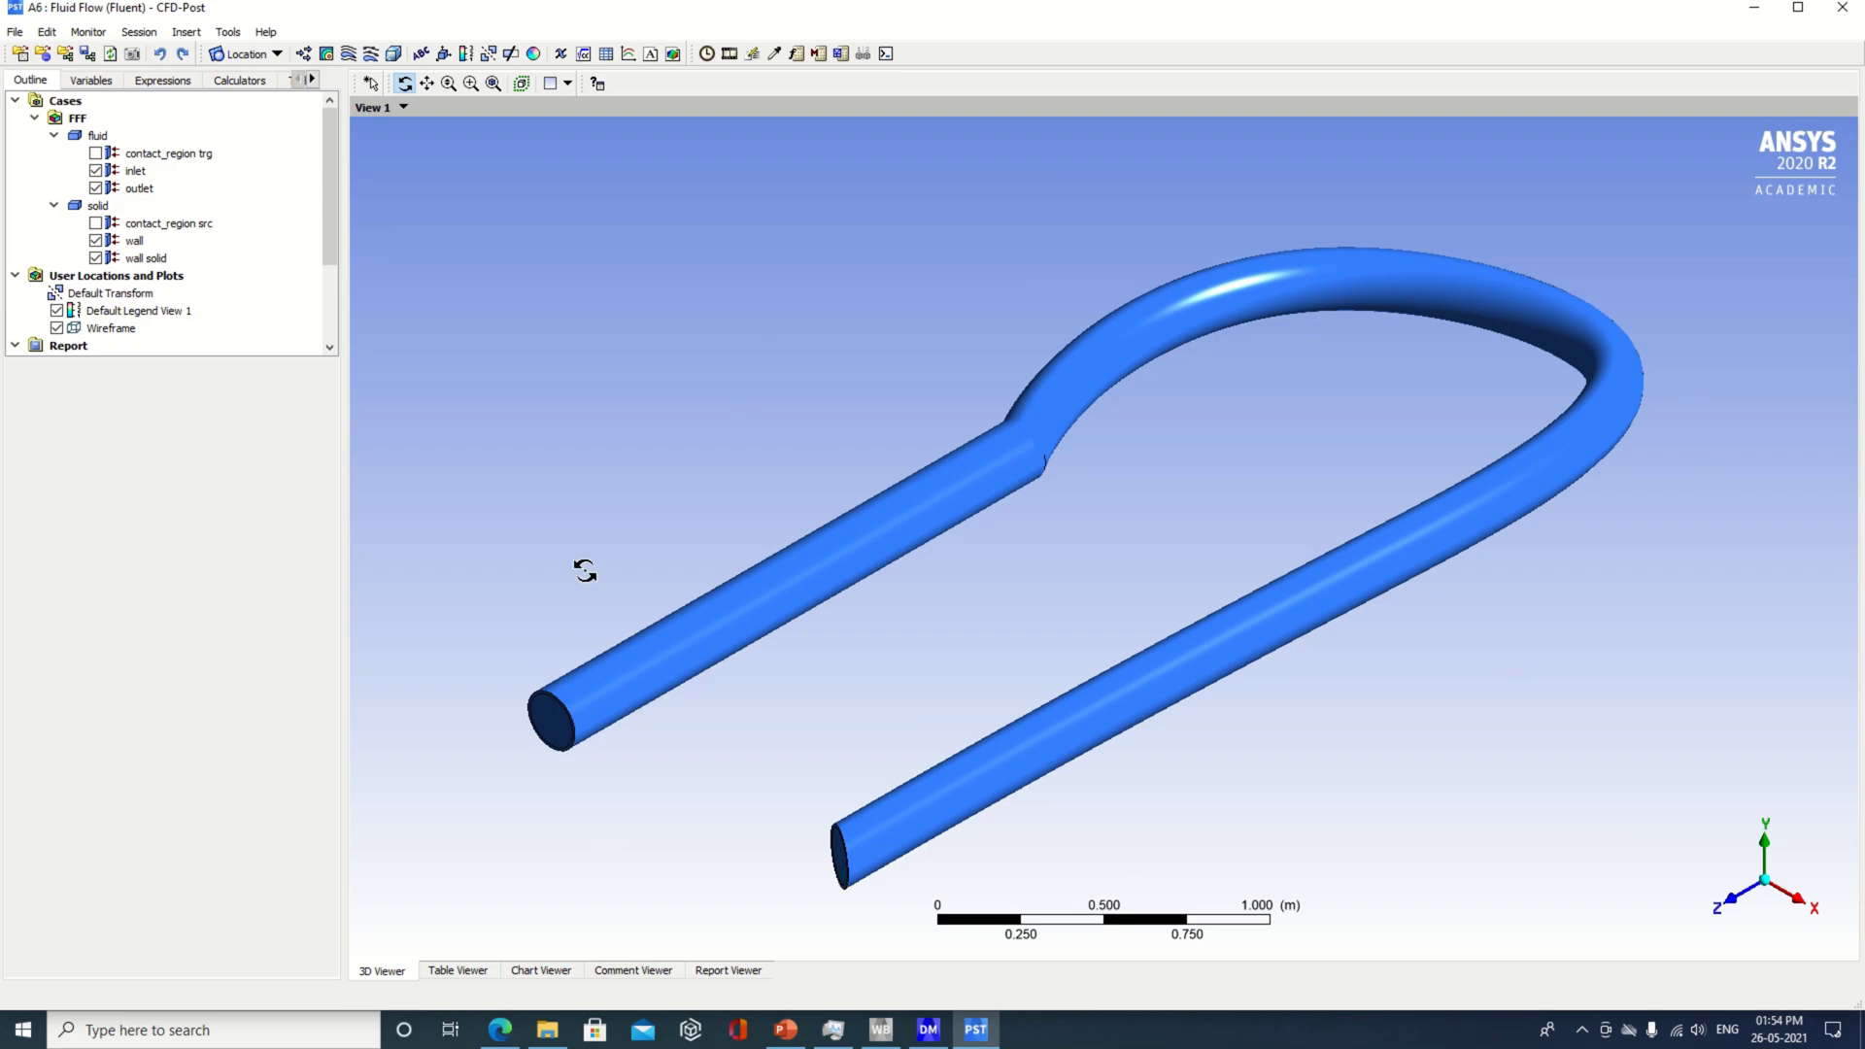
- Set the render transparency of the inlet and outlet surfaces to 0.90
{"action": "left_click", "coordinate": [137, 171]}
{"action": "left_click", "coordinate": [84, 394]}
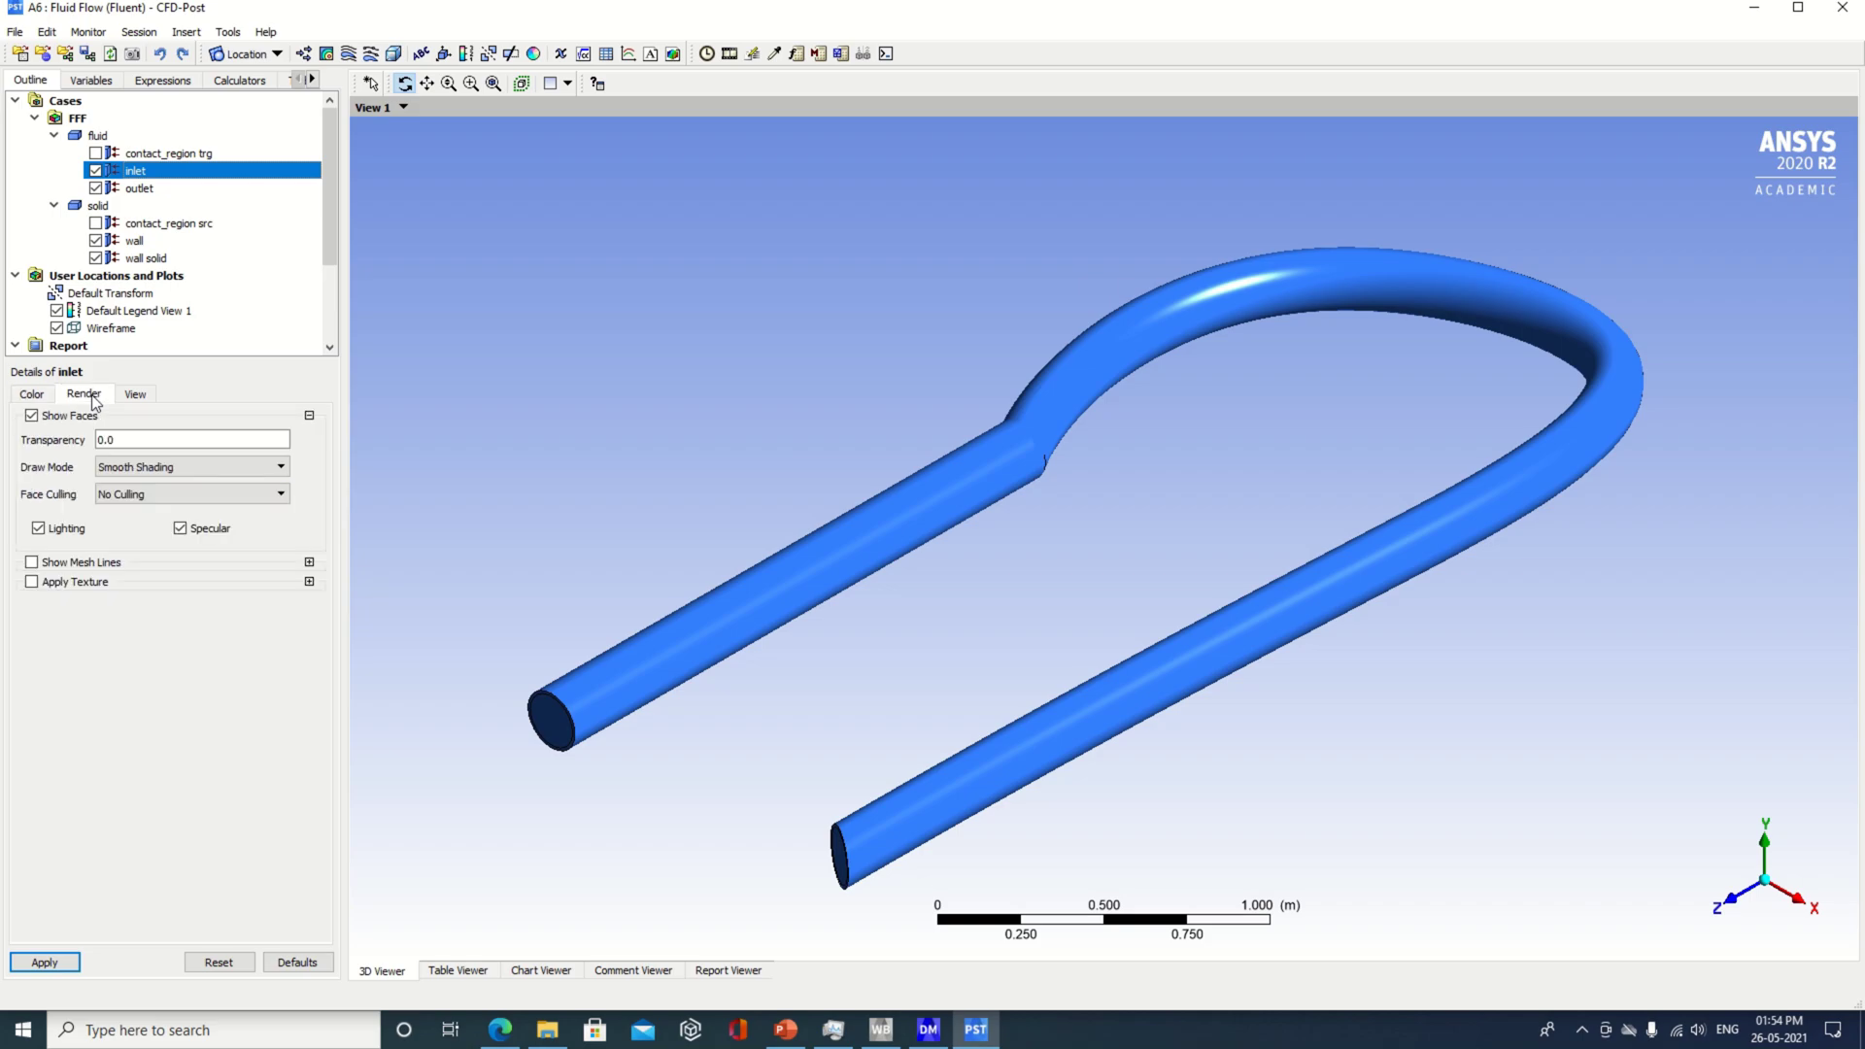
{"action": "double_click", "coordinate": [137, 440]}
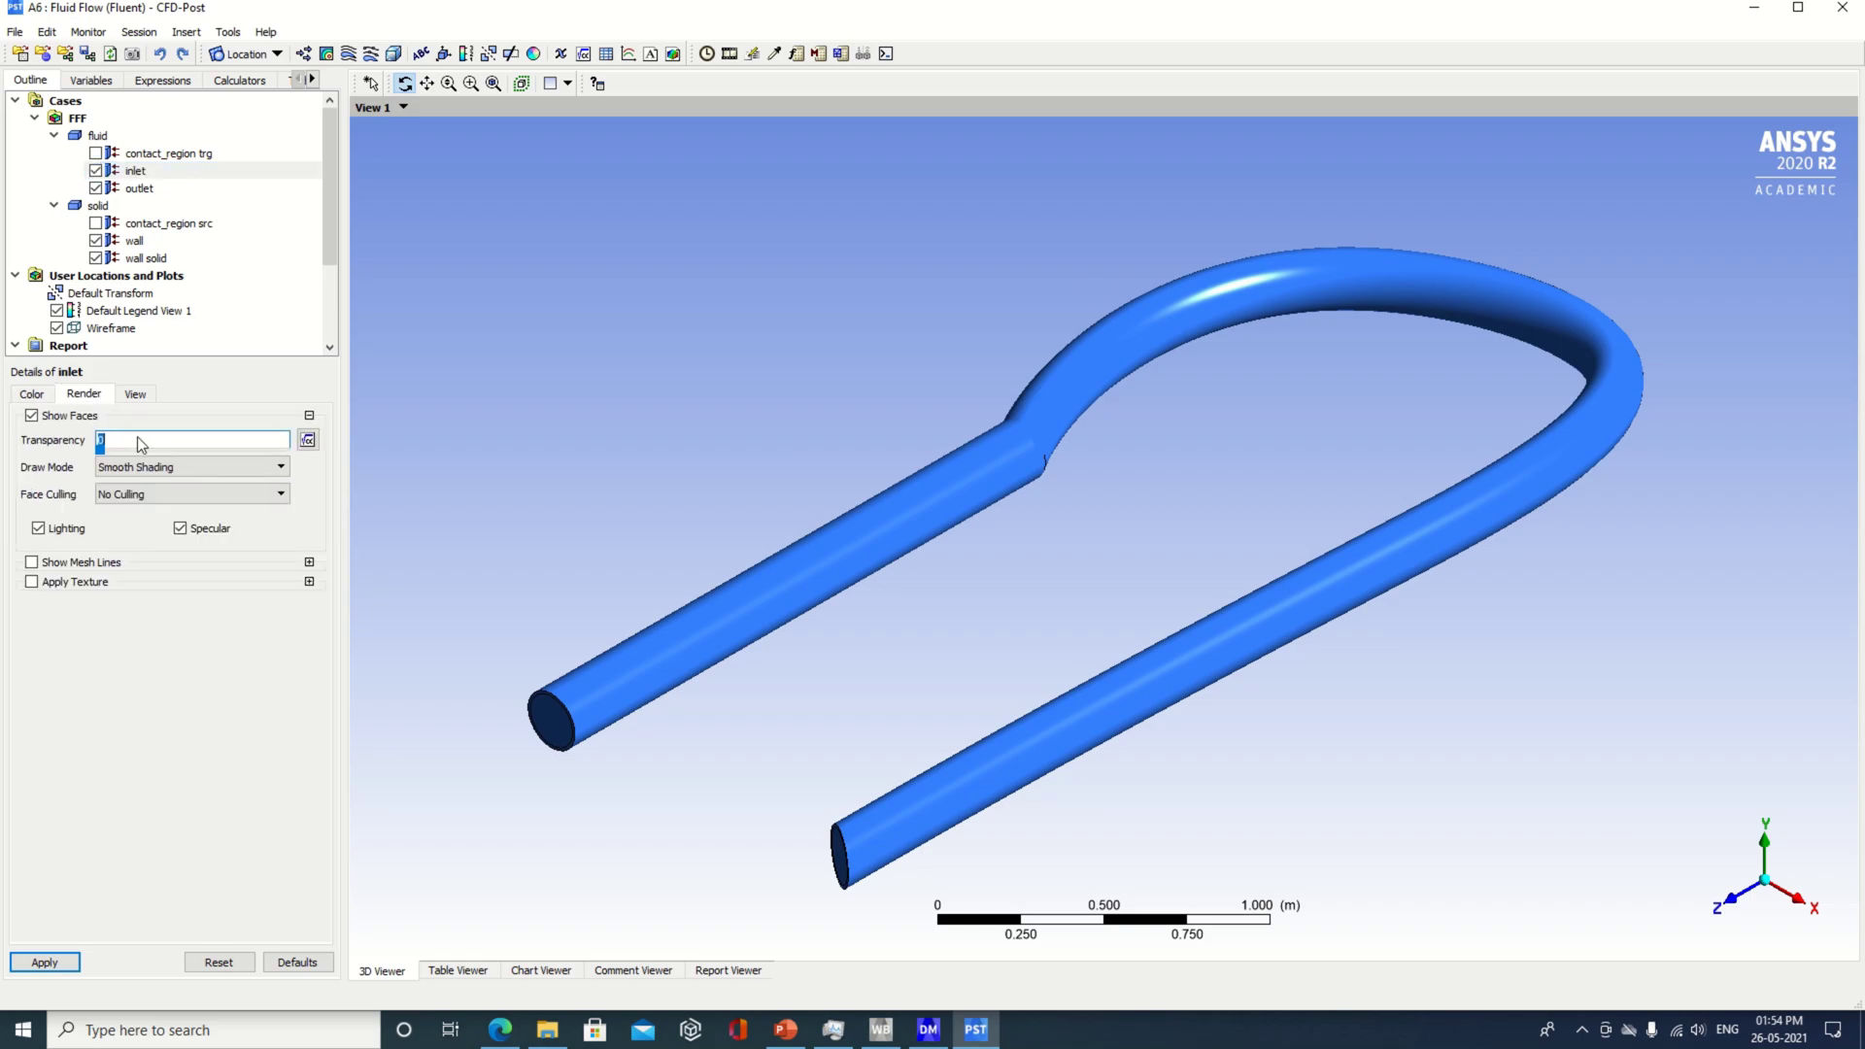
{"action": "type", "text": "0.90"}
{"action": "left_click", "coordinate": [45, 963]}
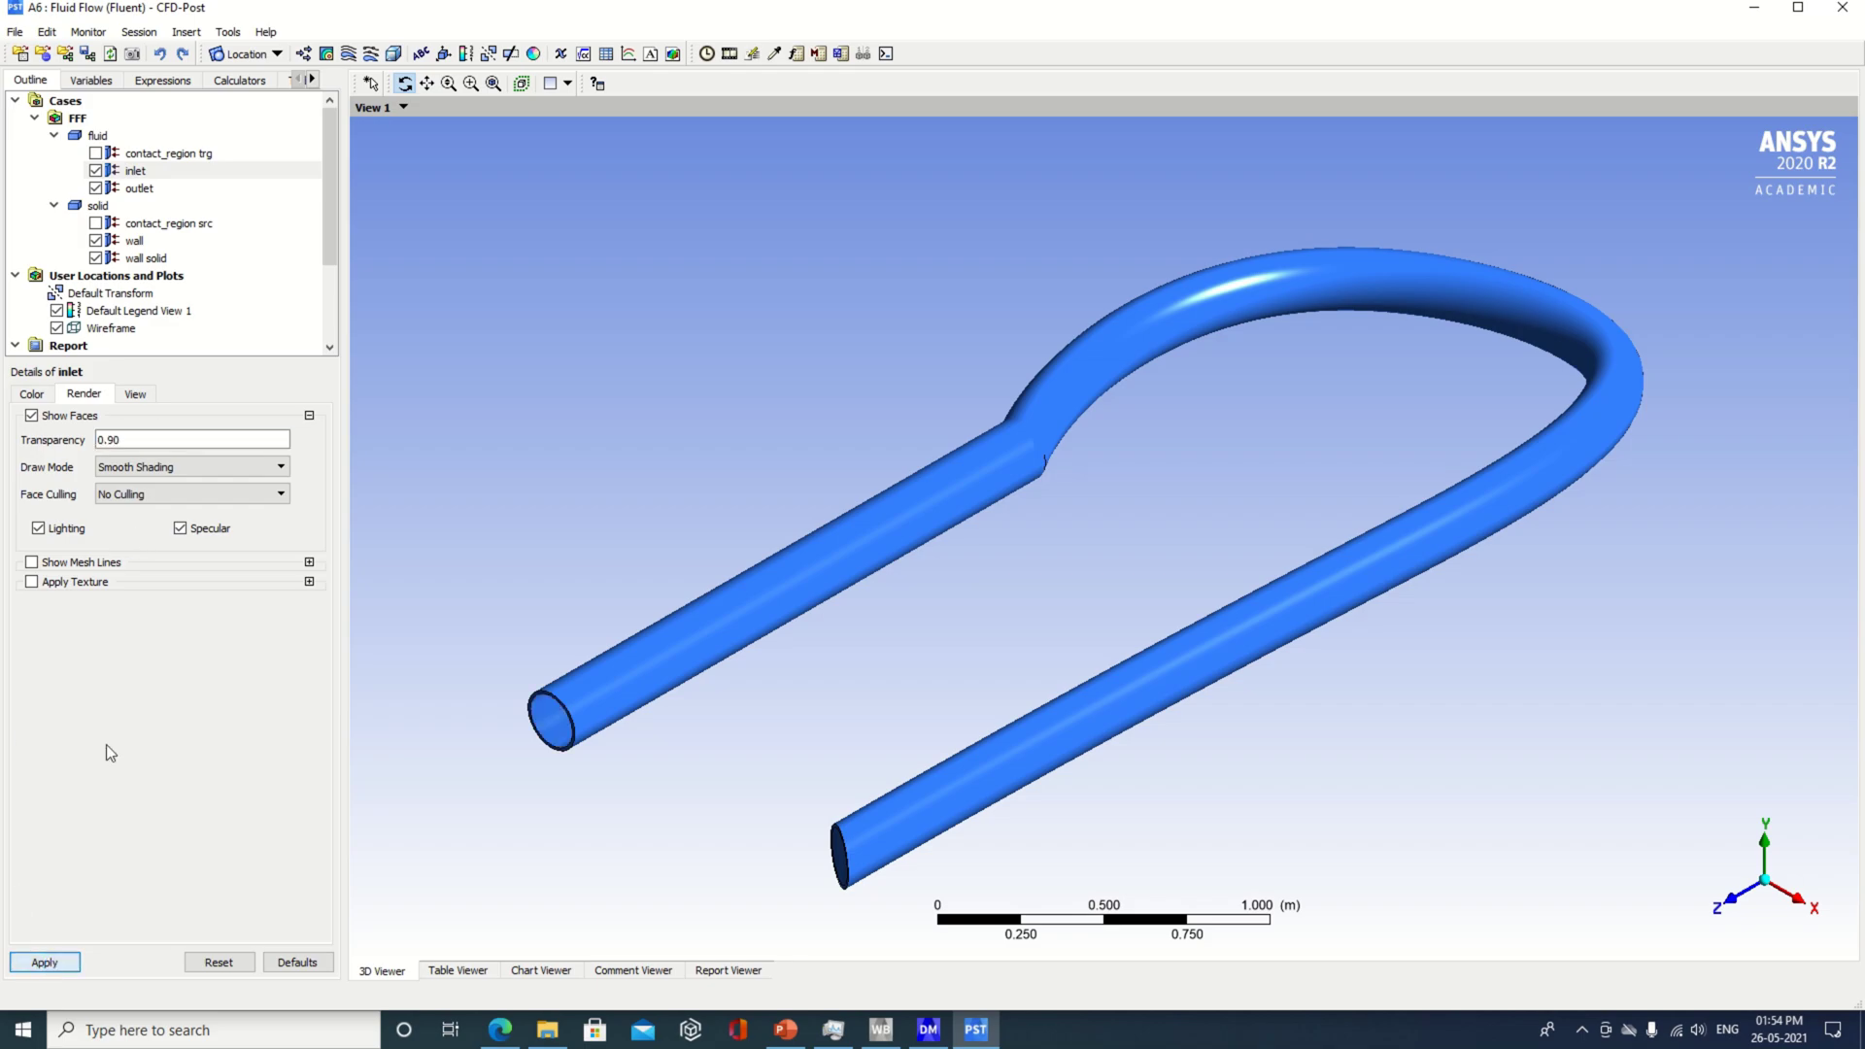
{"action": "left_click", "coordinate": [151, 191]}
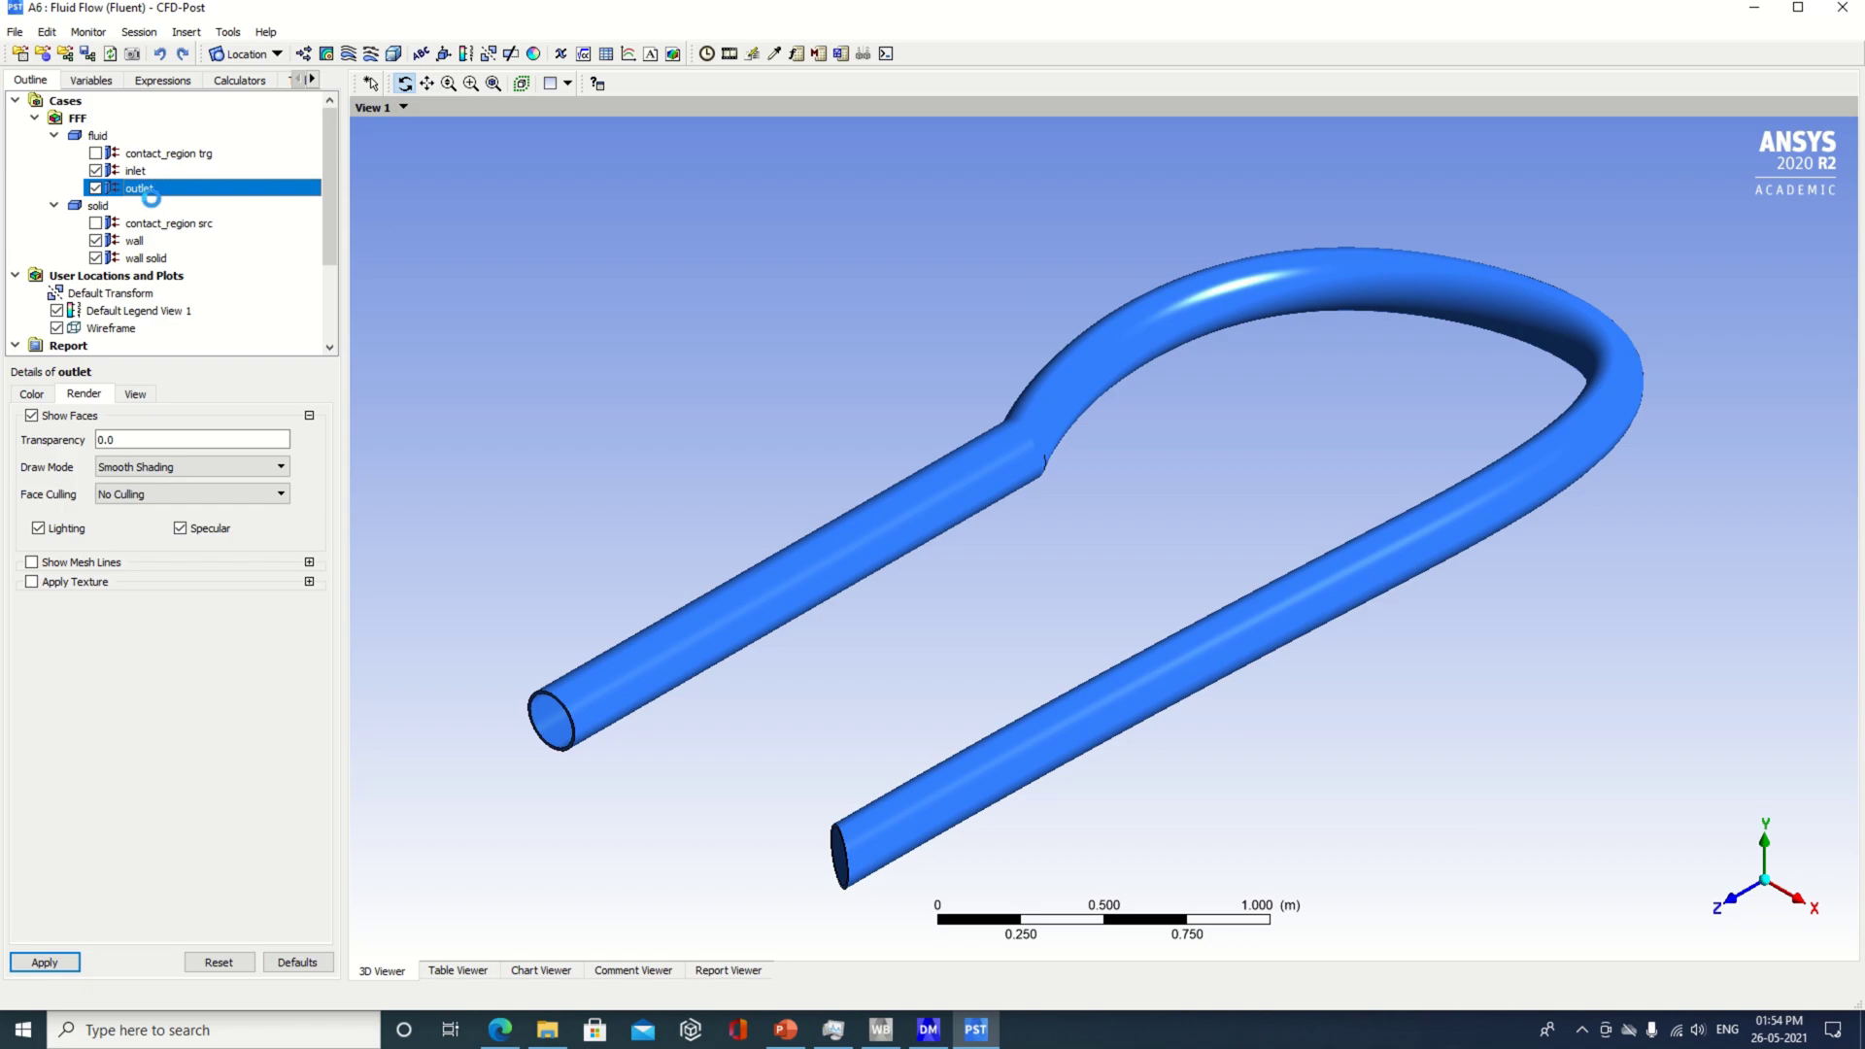
{"action": "left_click", "coordinate": [158, 442]}
{"action": "type", "text": "0.90"}
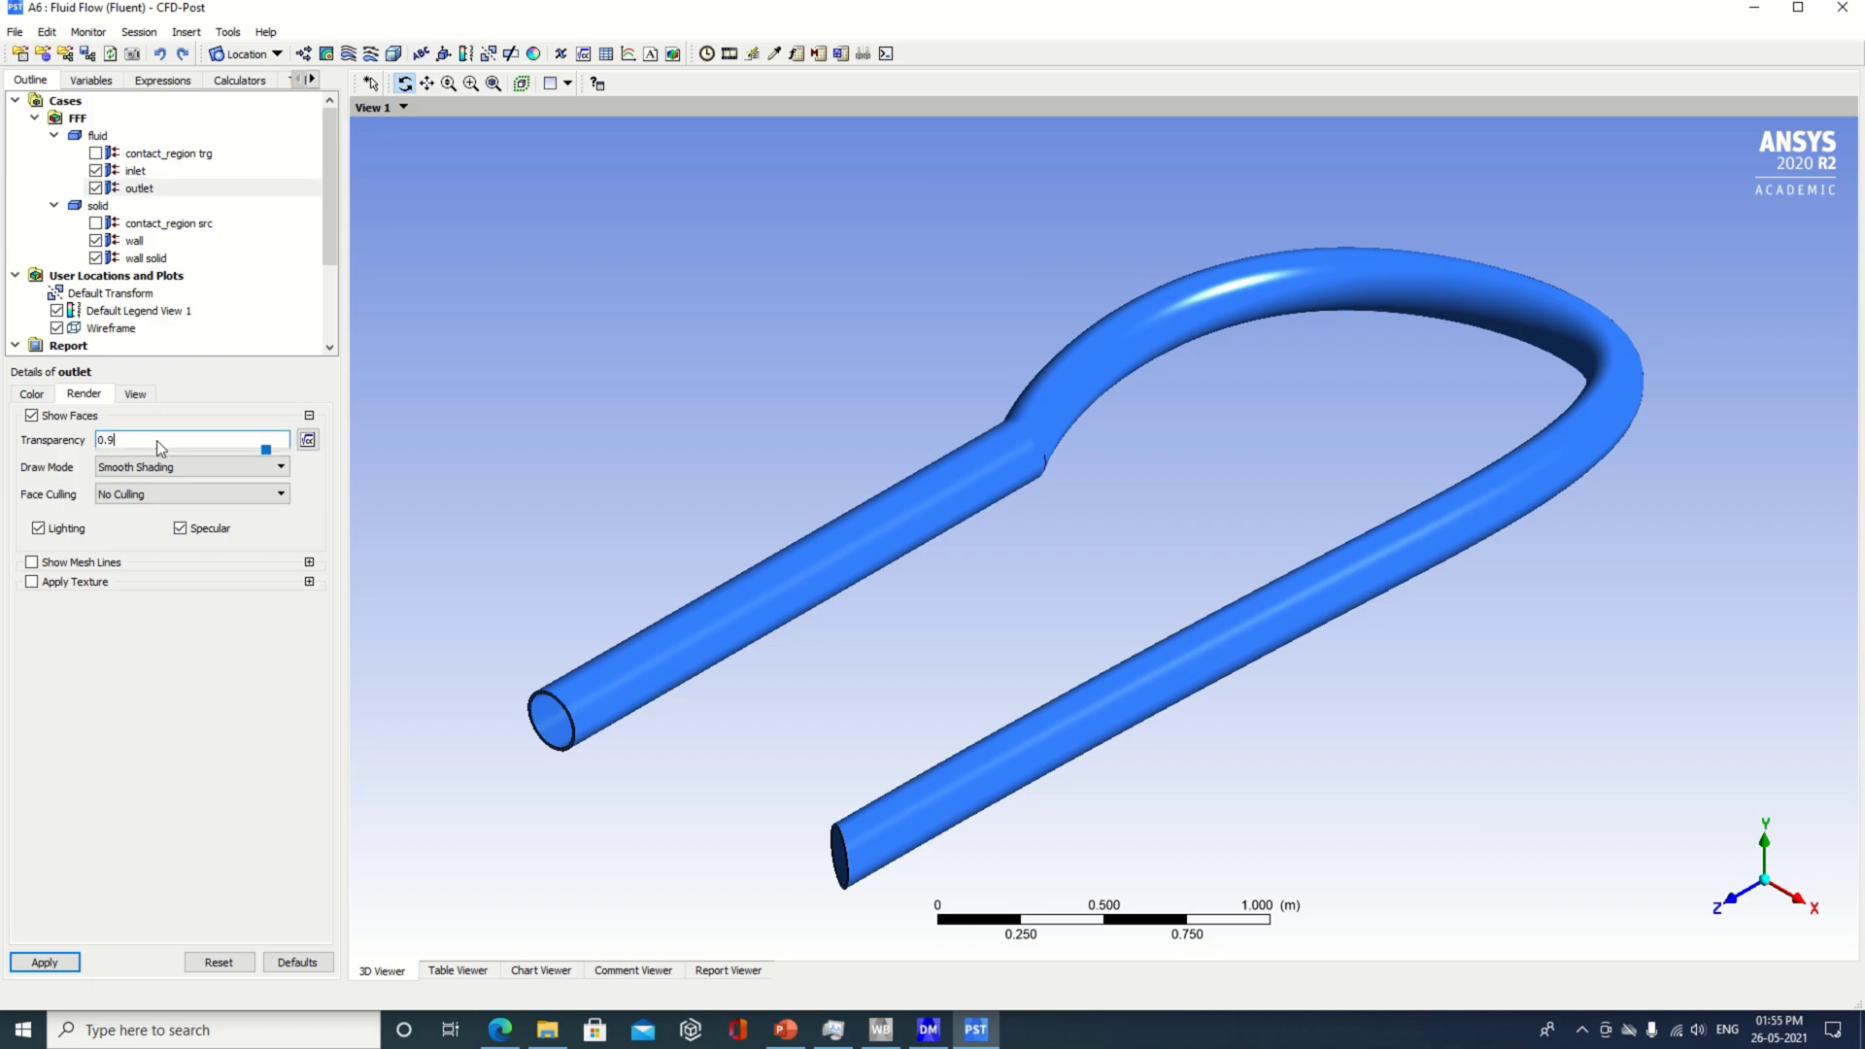
{"action": "left_click", "coordinate": [45, 960]}
- Set the render transparency of the wall and wall solid surfaces to 0.90
{"action": "left_click", "coordinate": [161, 242]}
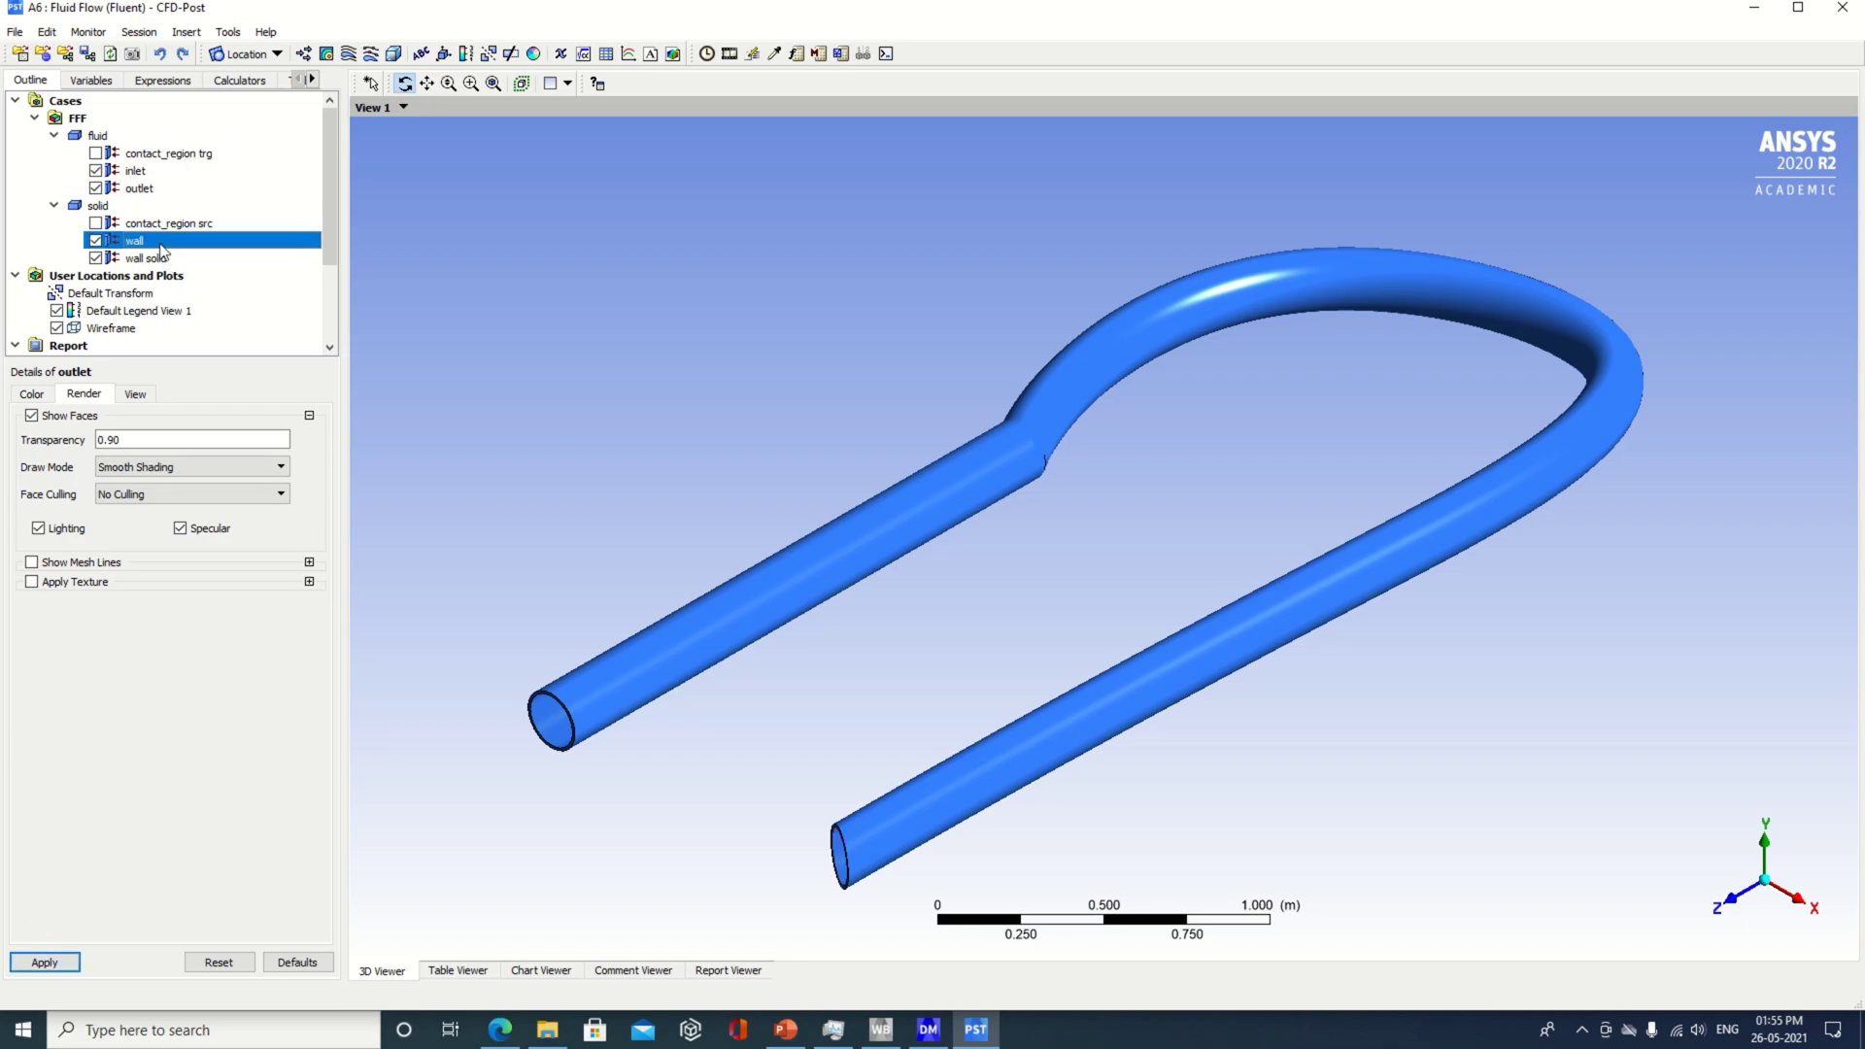
{"action": "left_click", "coordinate": [144, 441]}
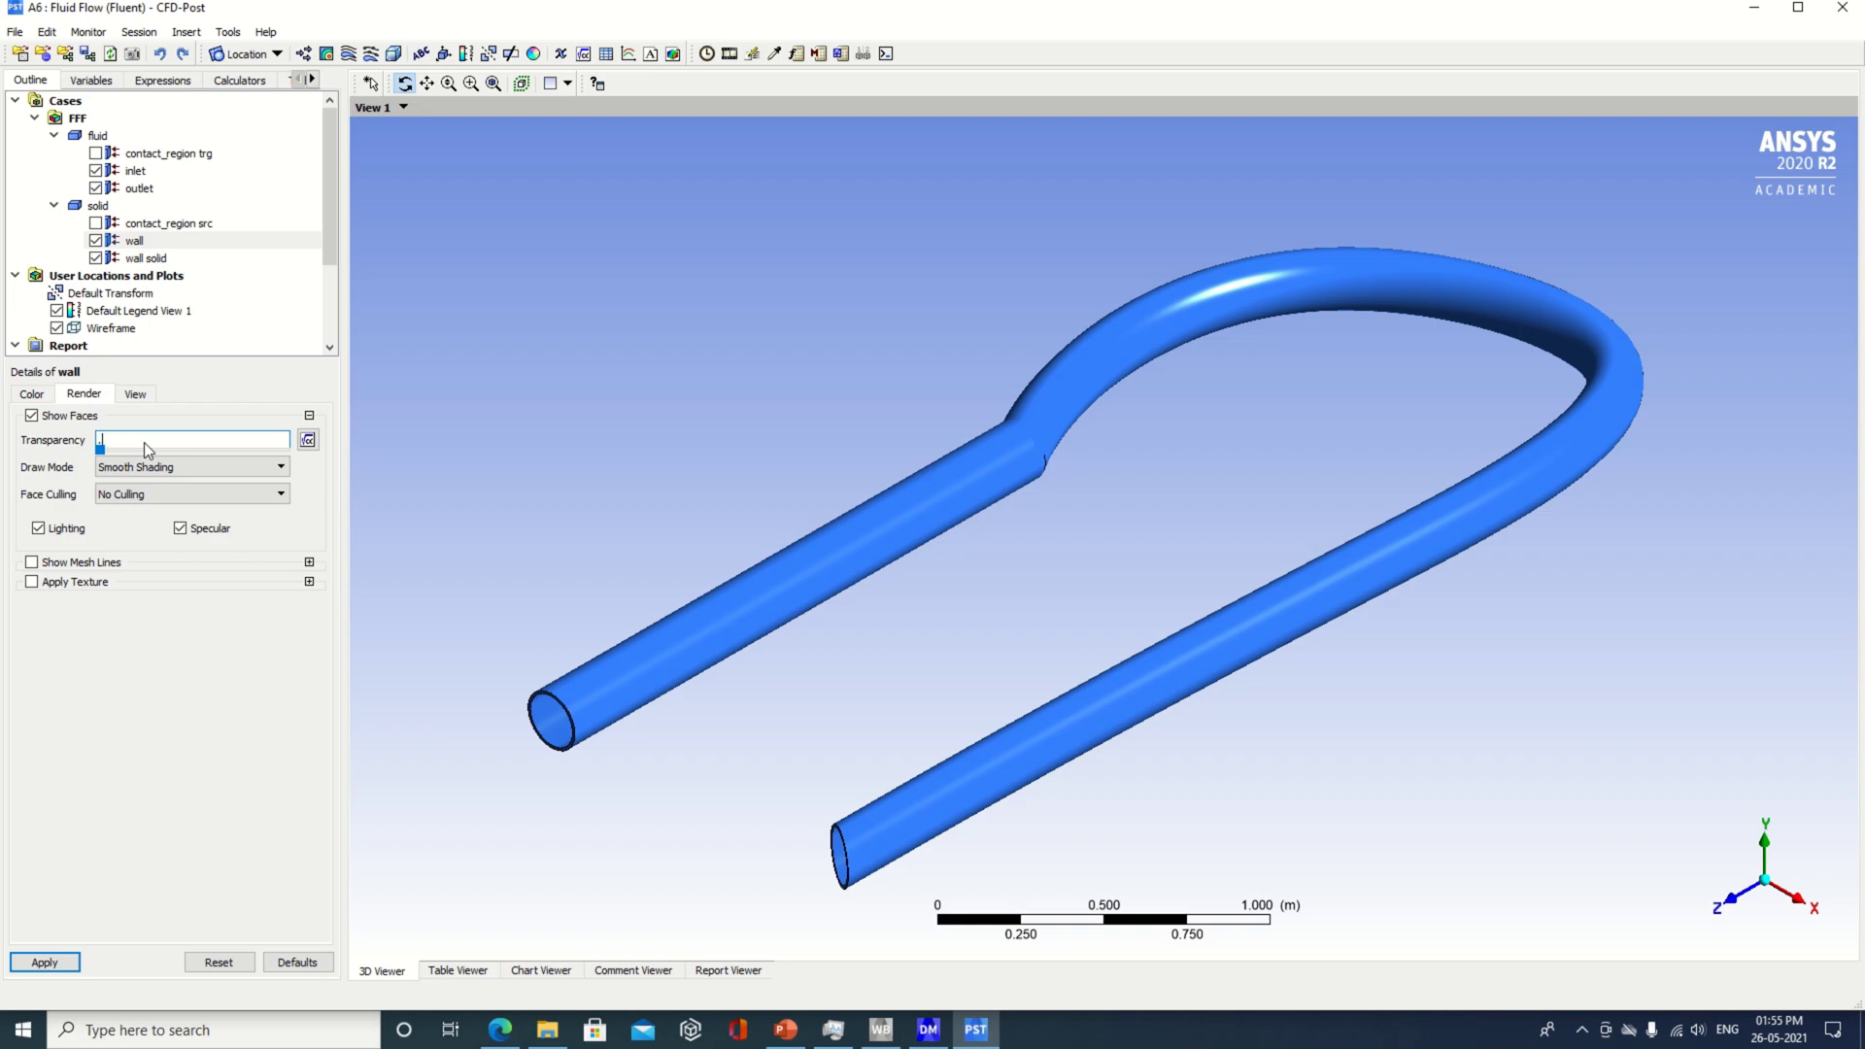
{"action": "type", "text": "0.9"}
{"action": "left_click", "coordinate": [44, 961]}
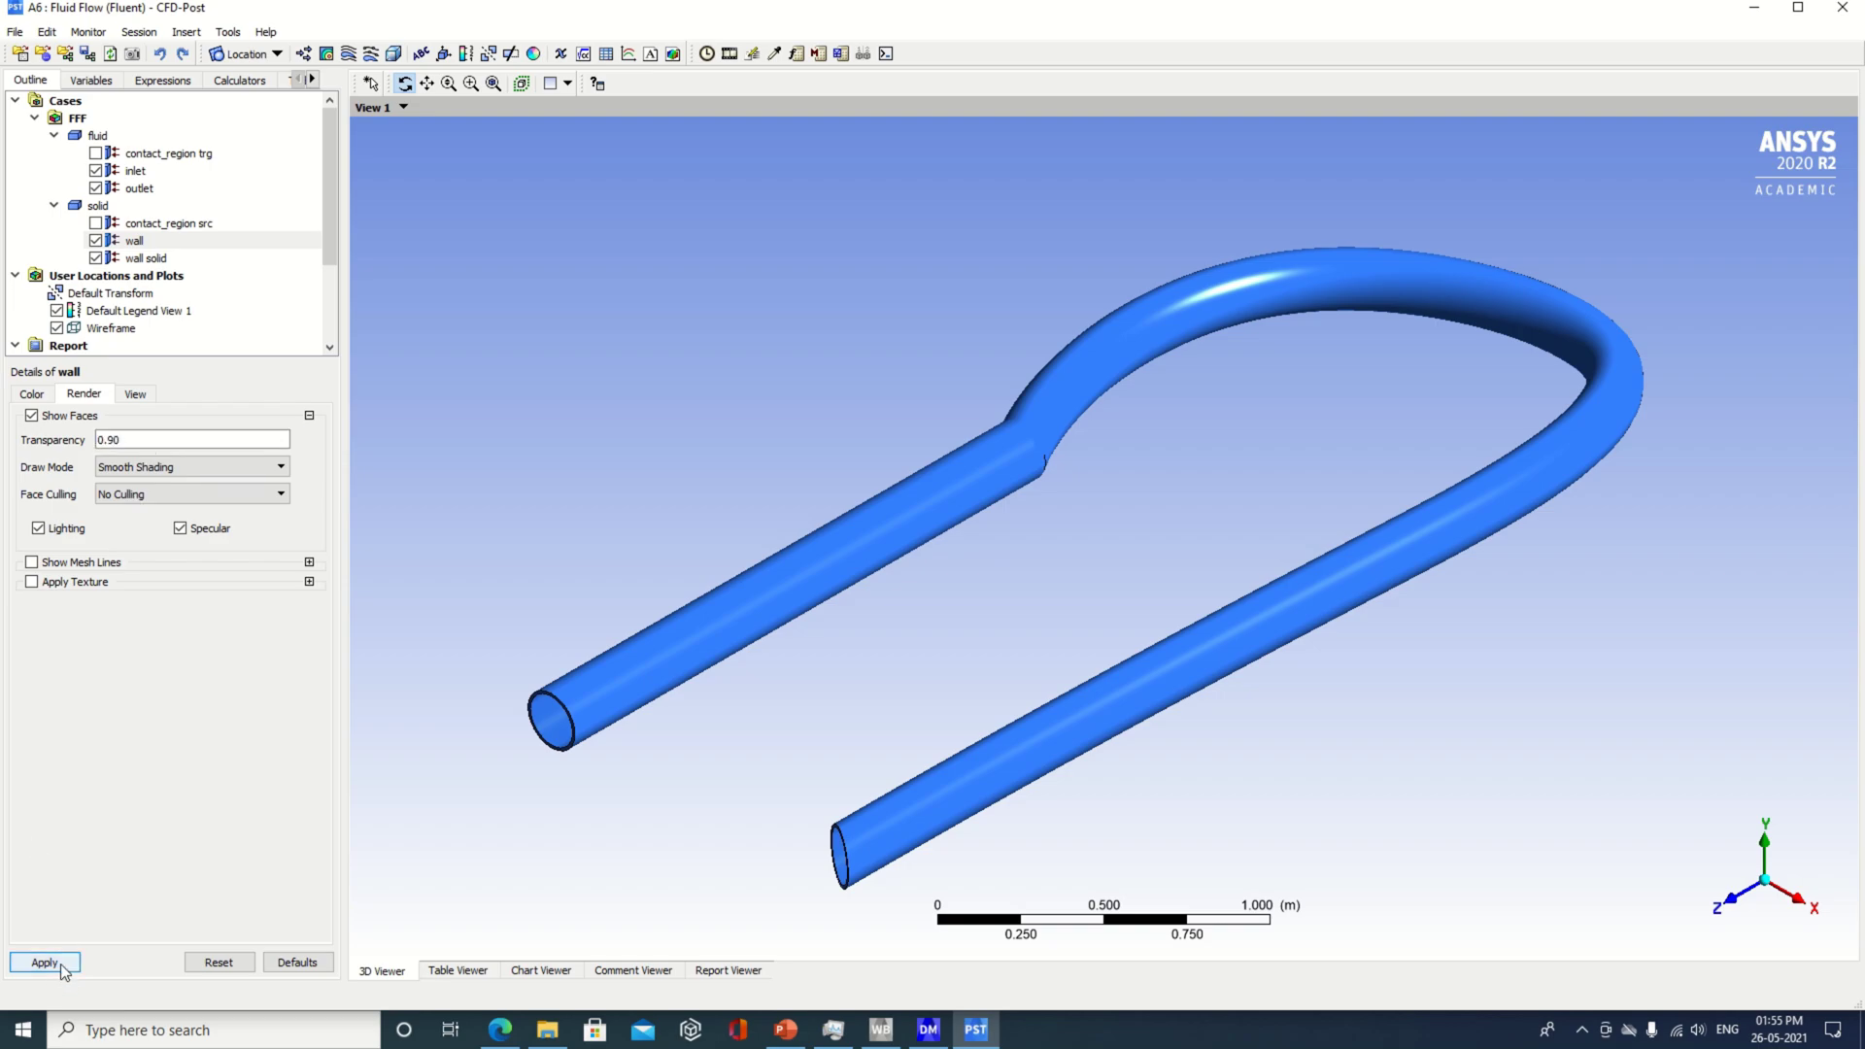
{"action": "left_click", "coordinate": [153, 258]}
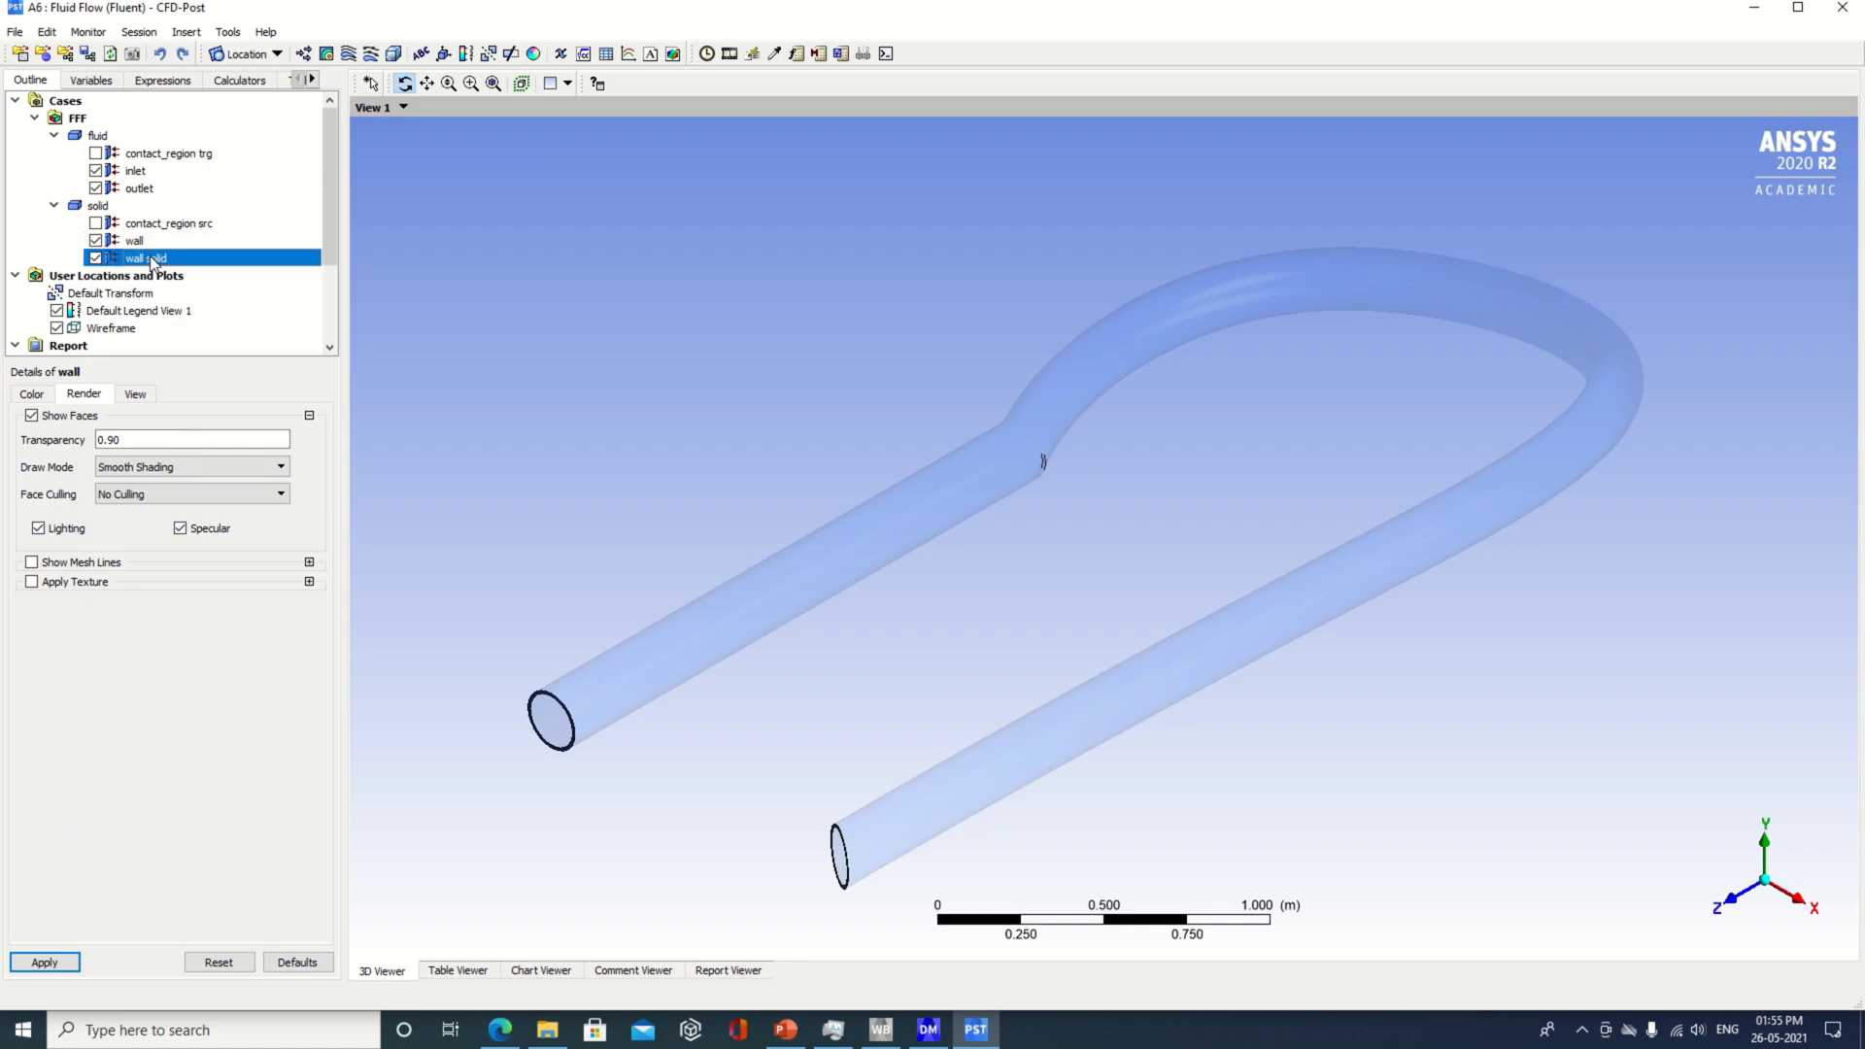
{"action": "left_click", "coordinate": [127, 440]}
{"action": "type", "text": "0.90"}
{"action": "left_click", "coordinate": [44, 961]}
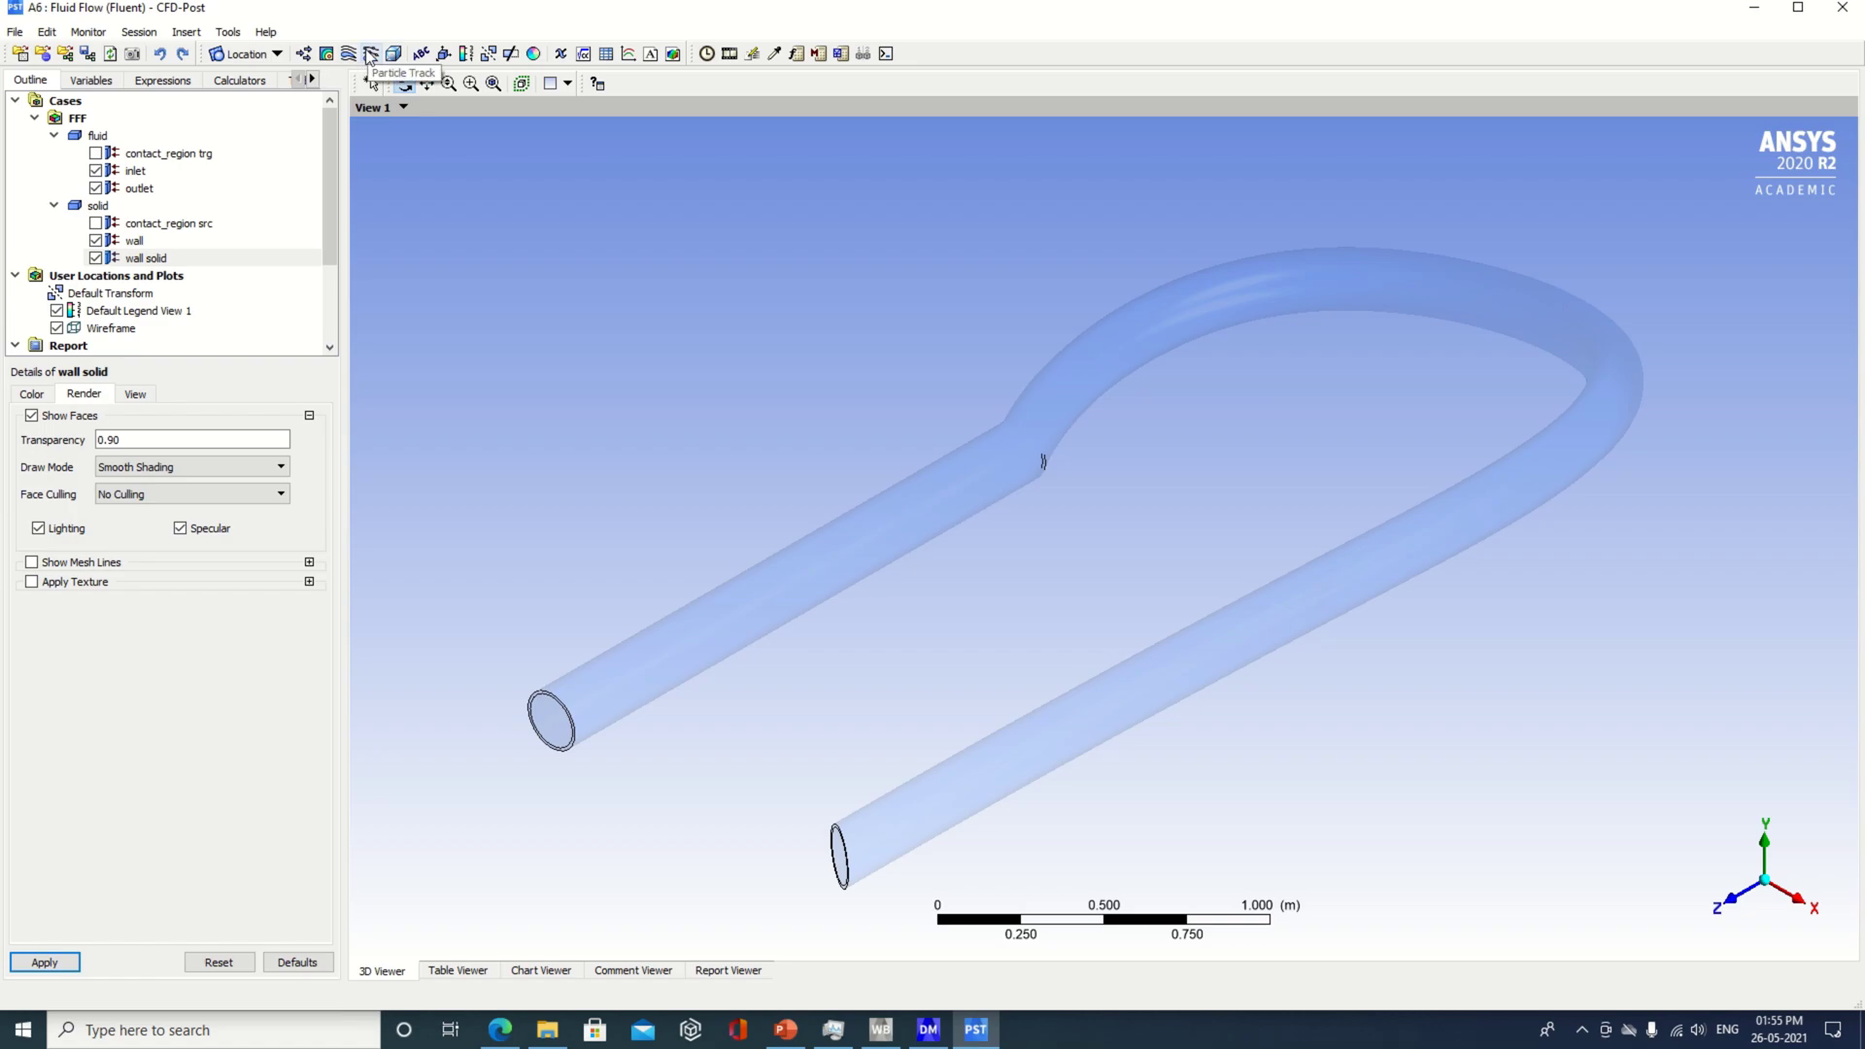
- Create the velocity streamline Streamline 1 starting from the inlet
{"action": "left_click", "coordinate": [367, 54]}
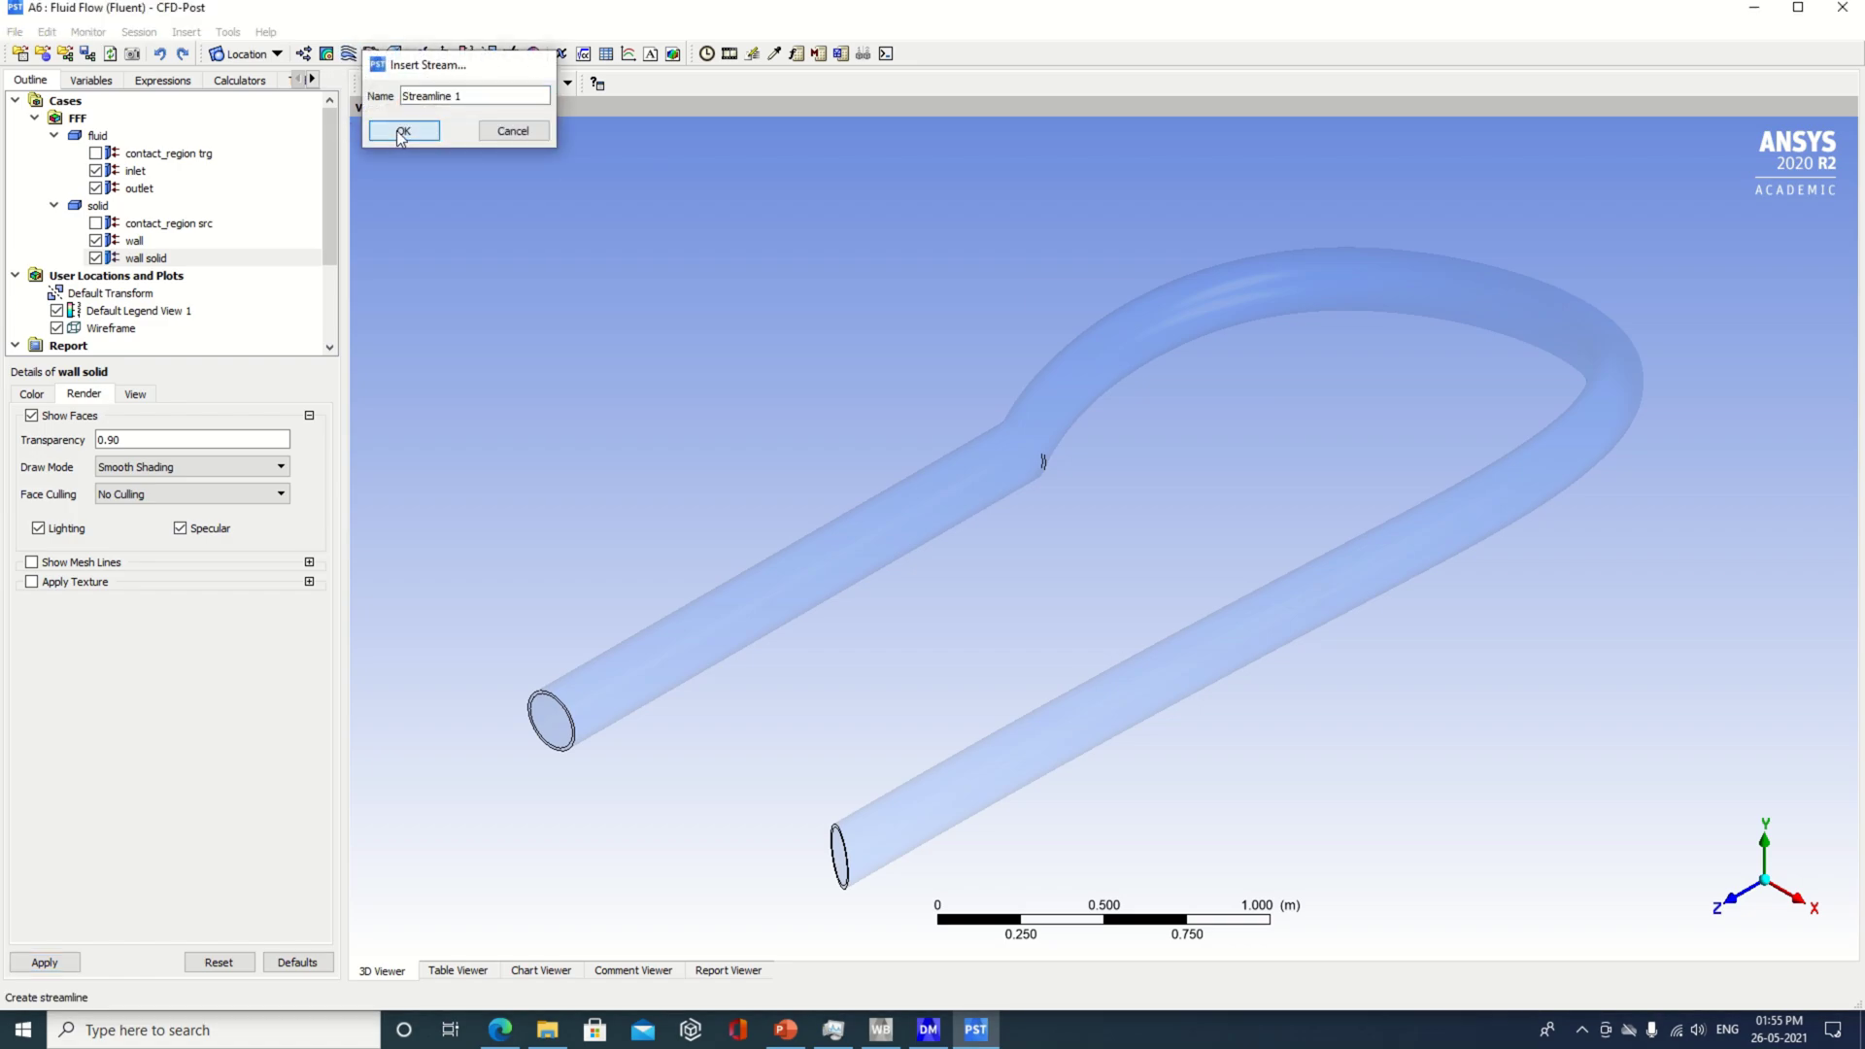
{"action": "left_click", "coordinate": [400, 130]}
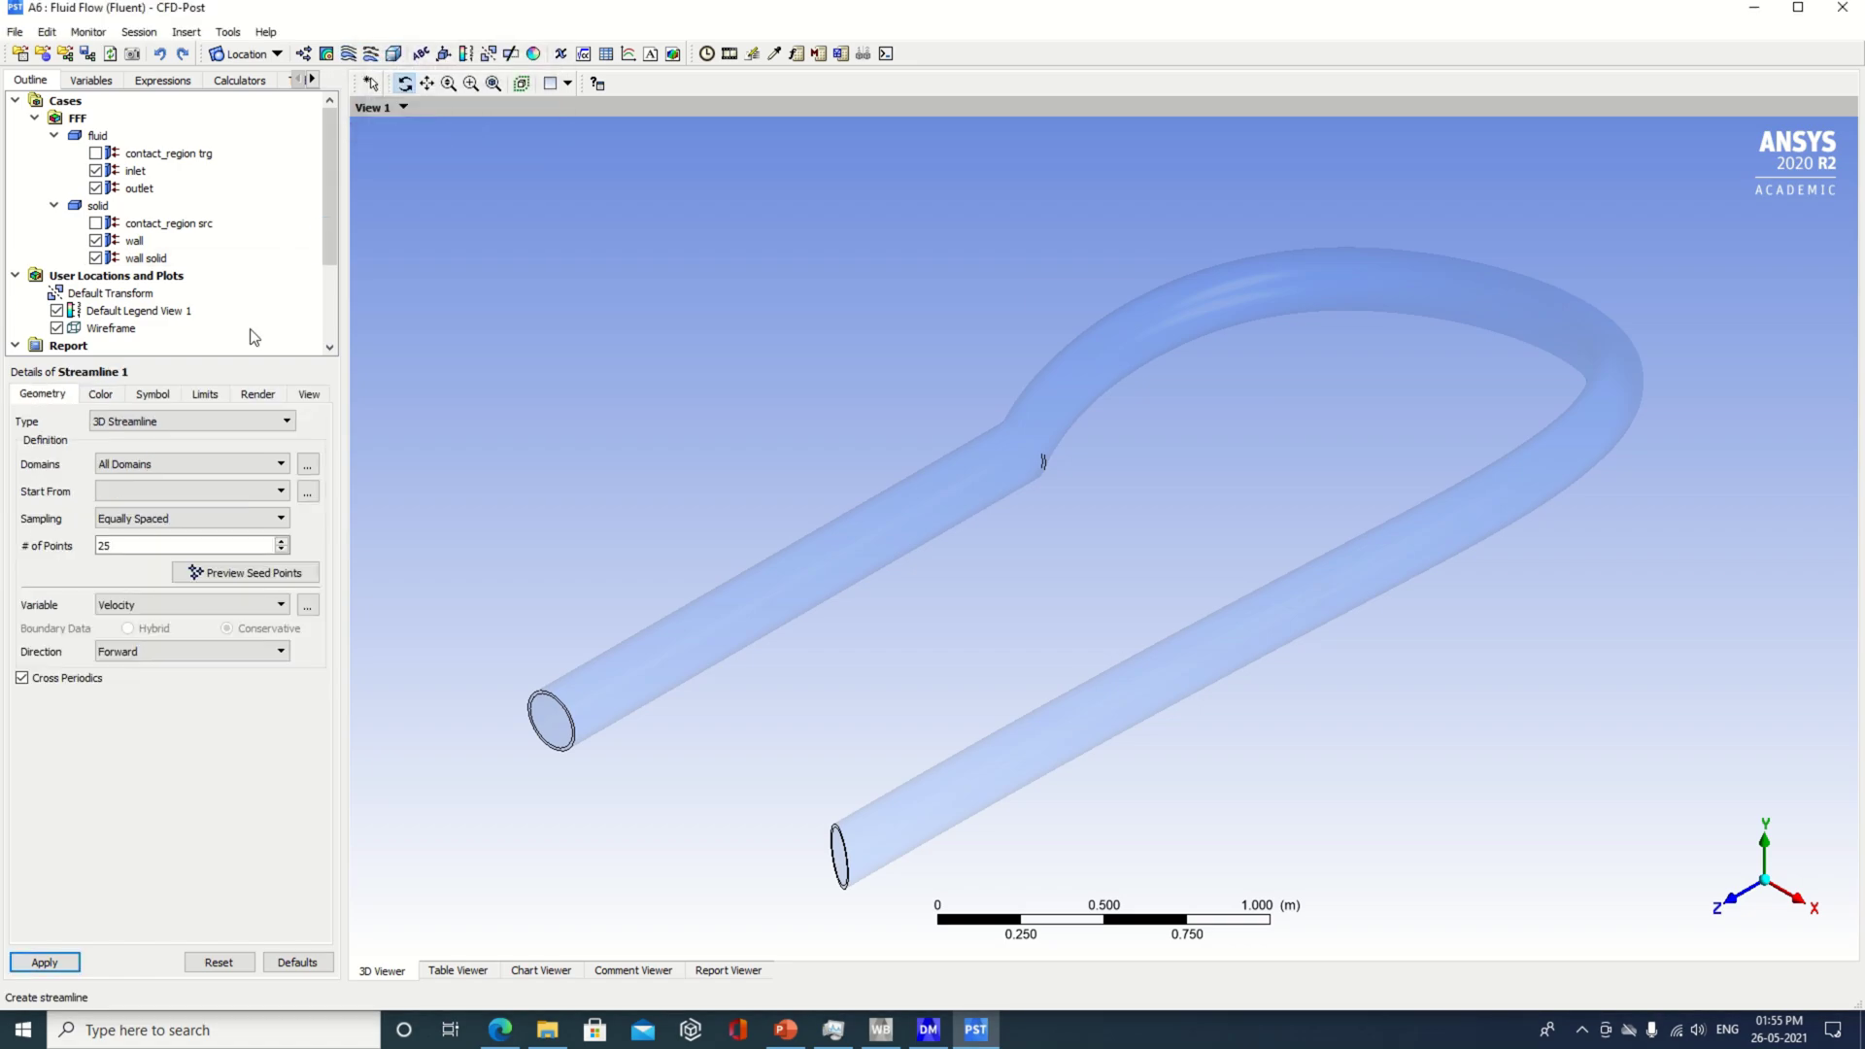
{"action": "left_click", "coordinate": [185, 491]}
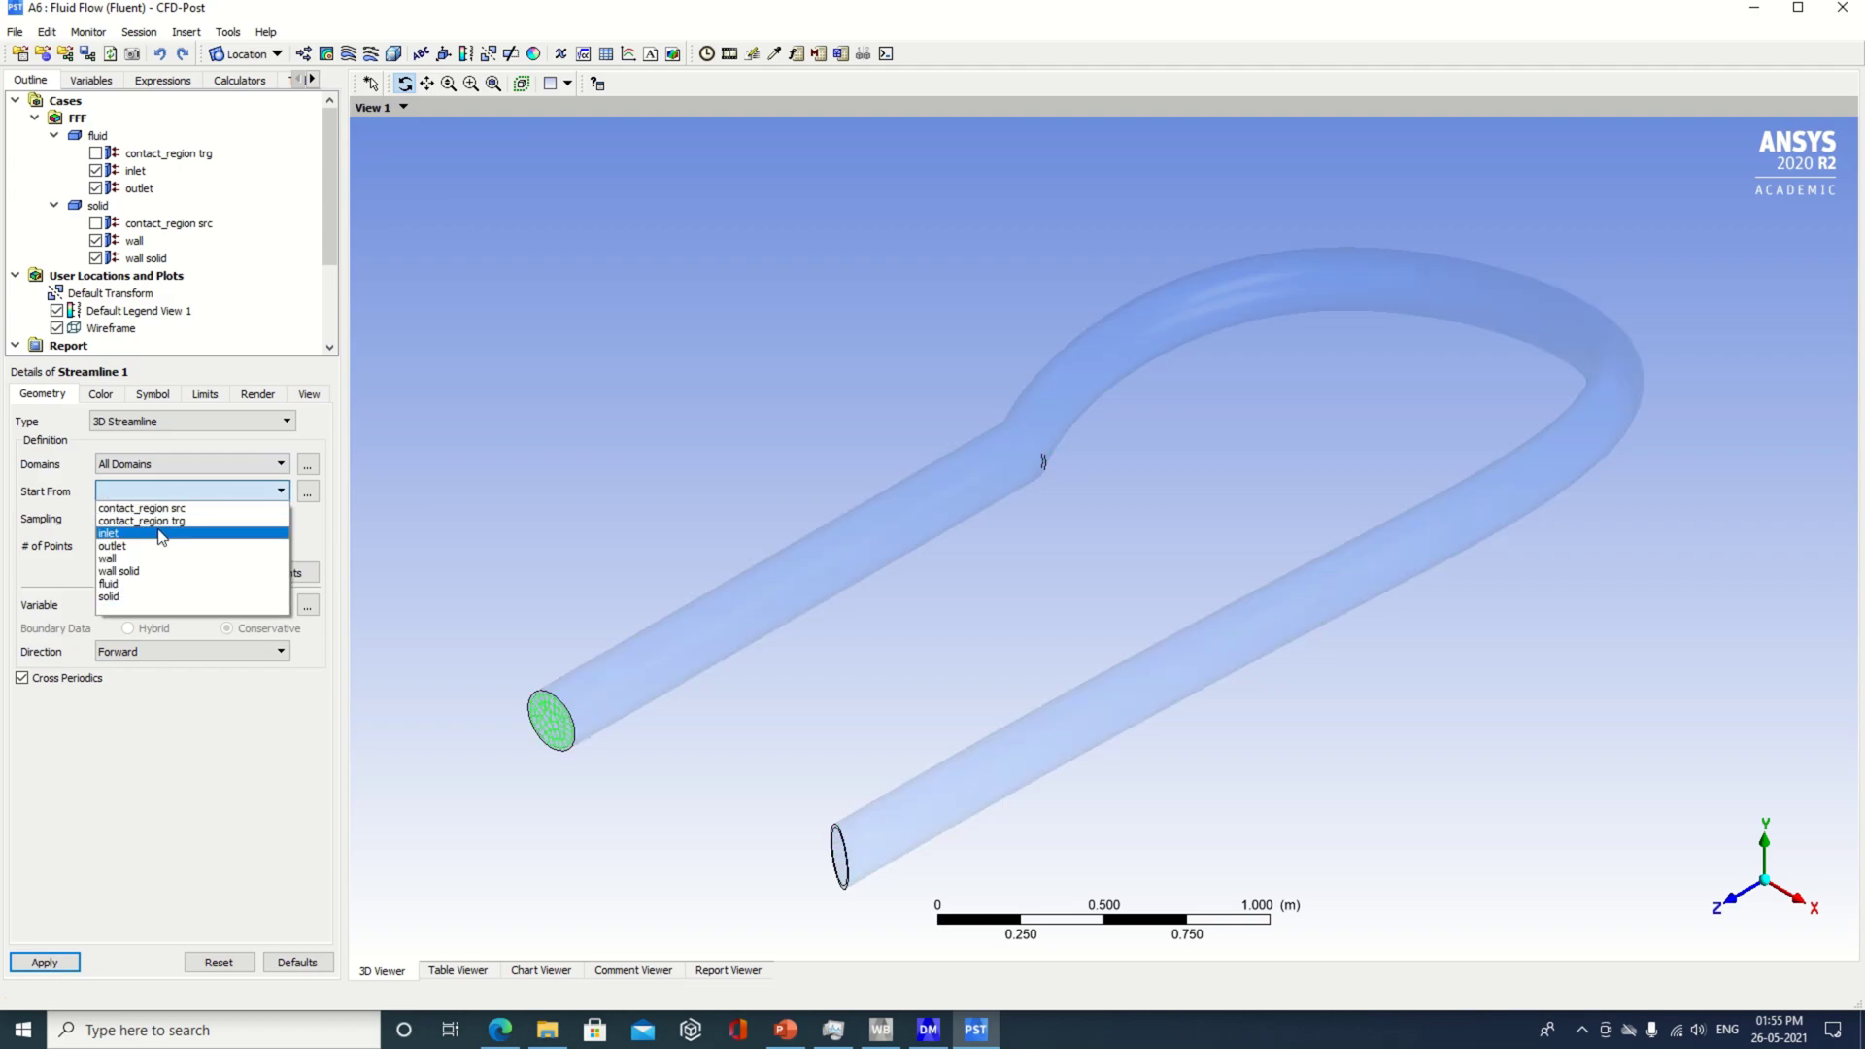
{"action": "left_click", "coordinate": [160, 534]}
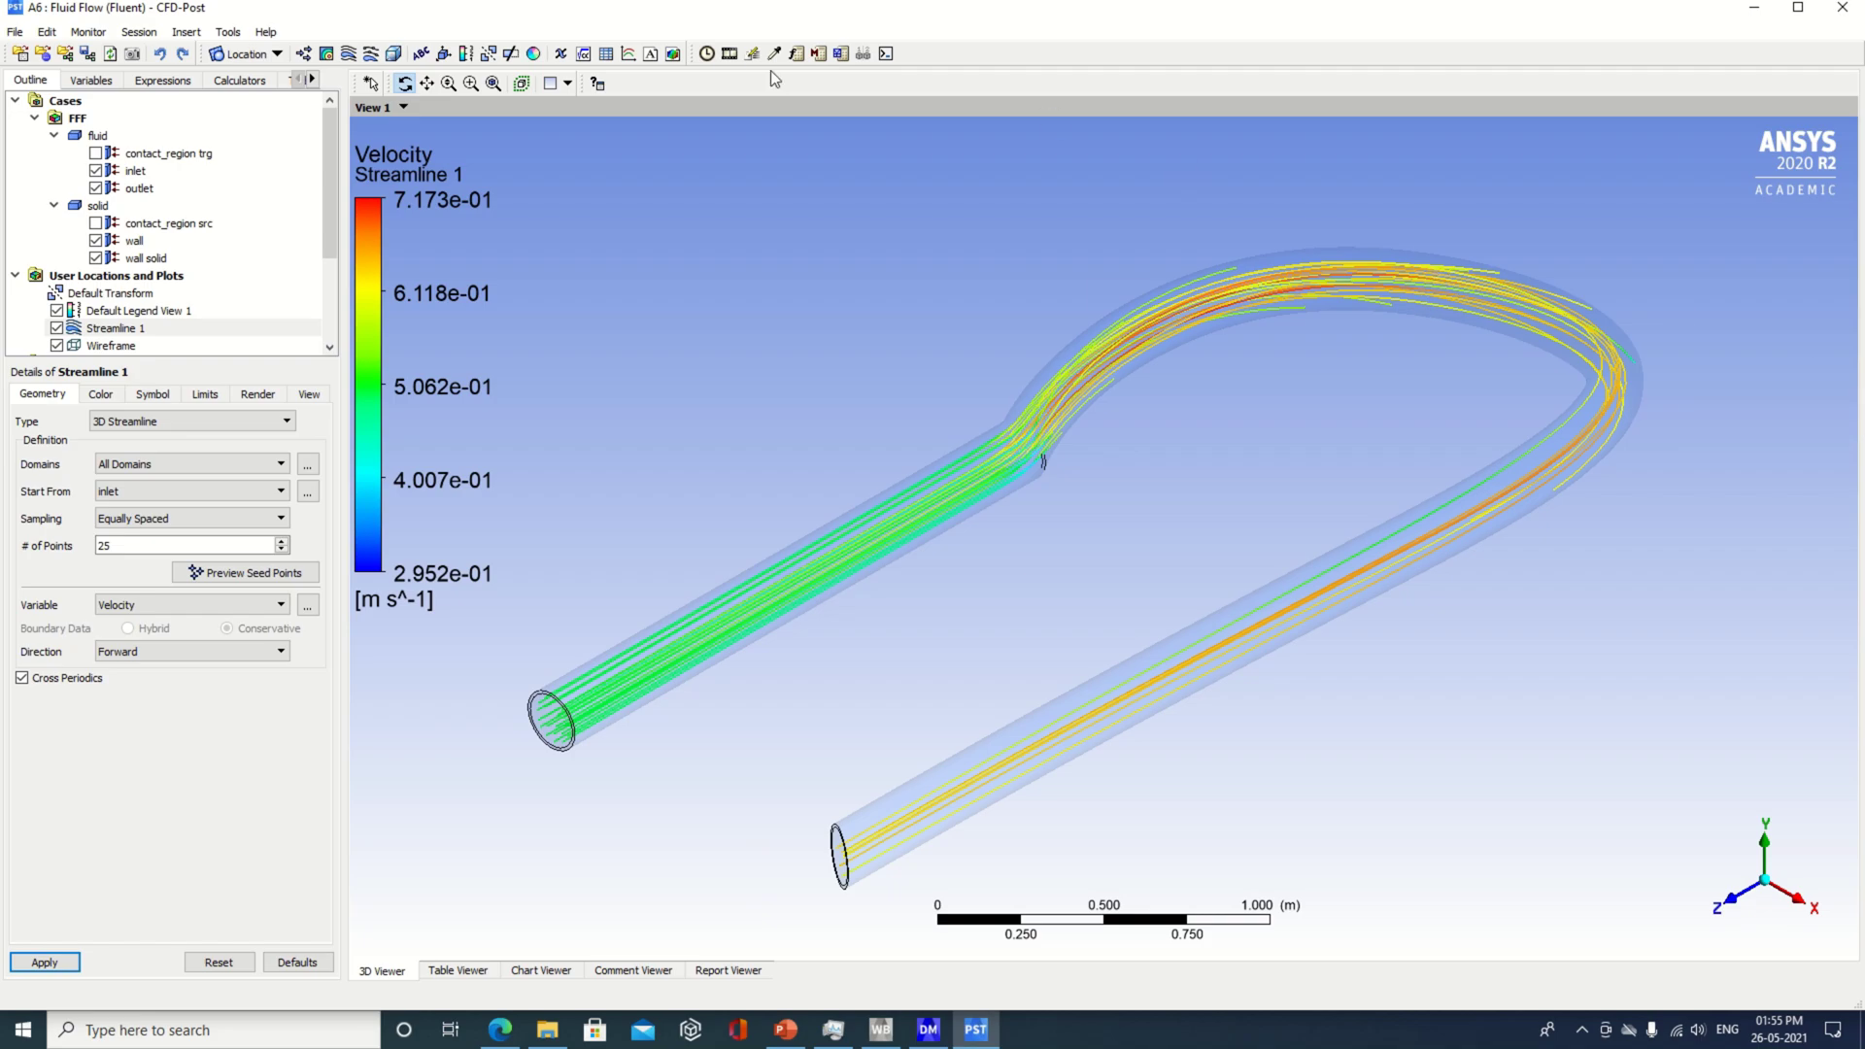
- Set up a sweep animation of Streamline 1 at the slowest speed and enable saving it as a movie
{"action": "left_click", "coordinate": [727, 55]}
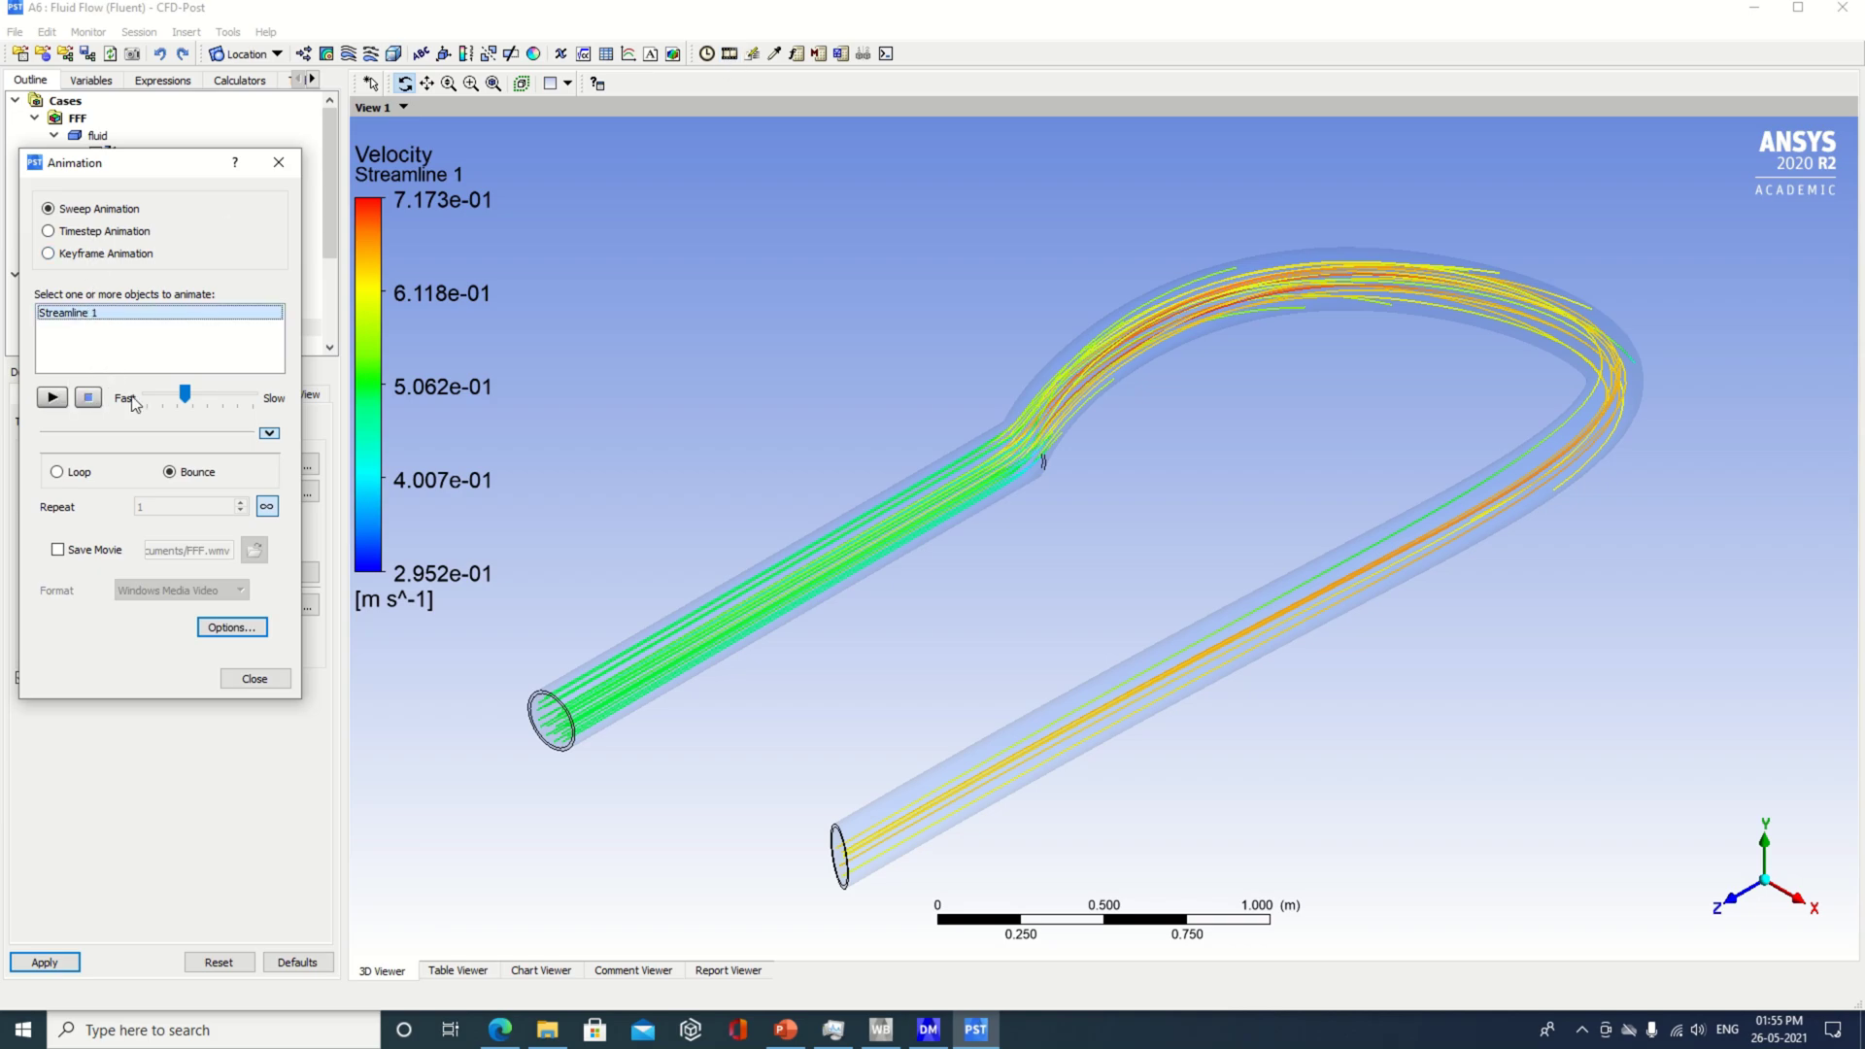
{"action": "left_click_drag", "start_coordinate": [188, 398], "coordinate": [258, 389]}
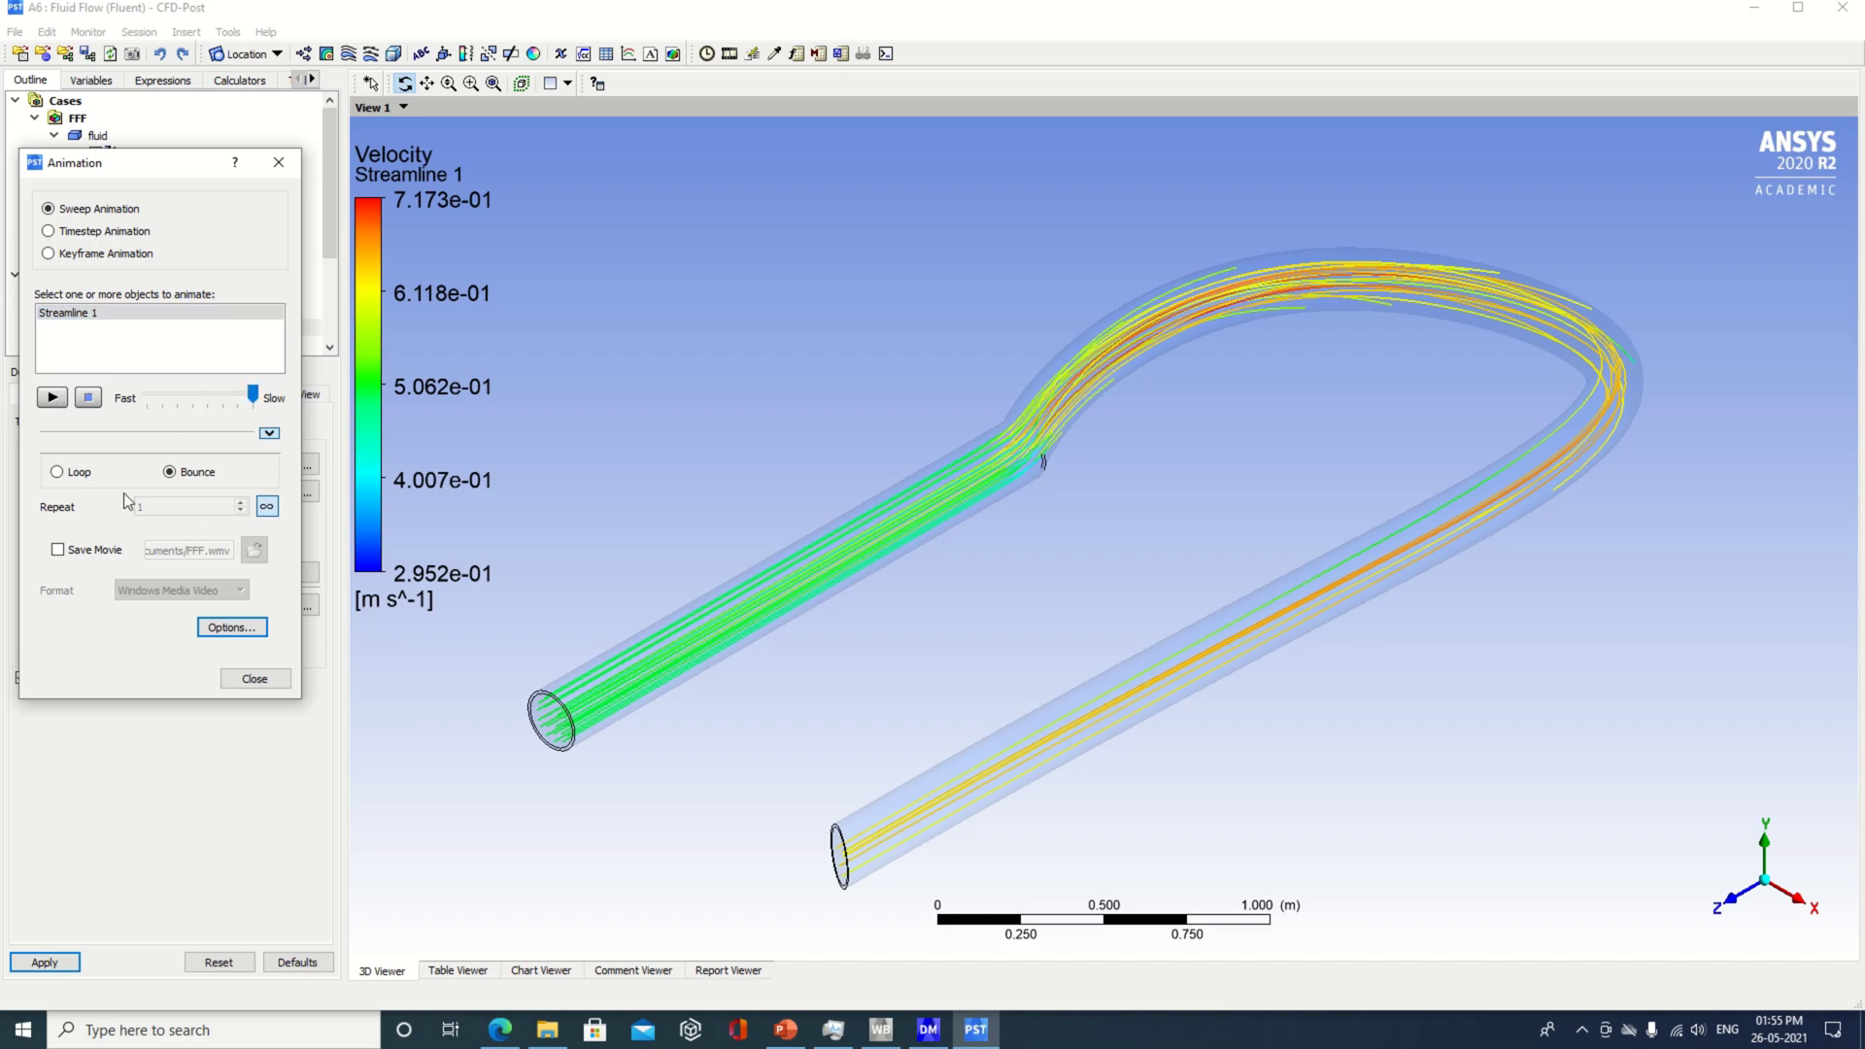
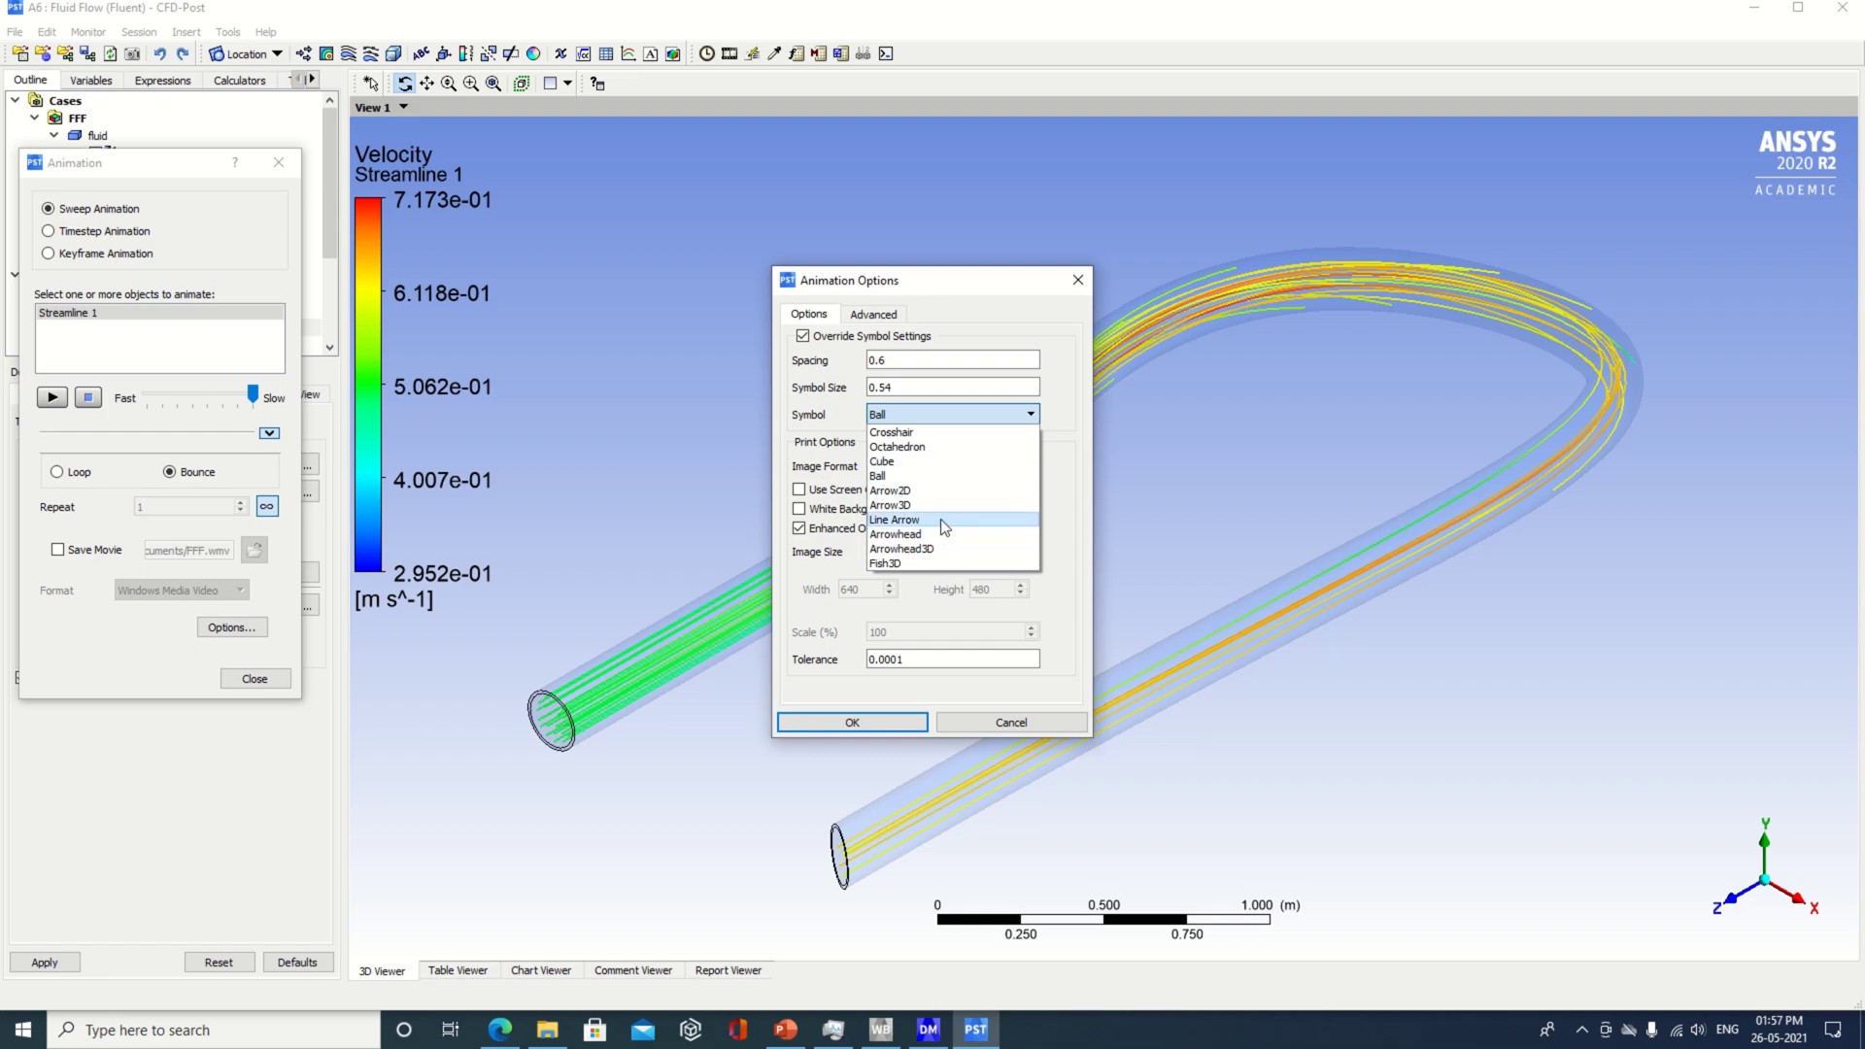
{"action": "left_click", "coordinate": [938, 431]}
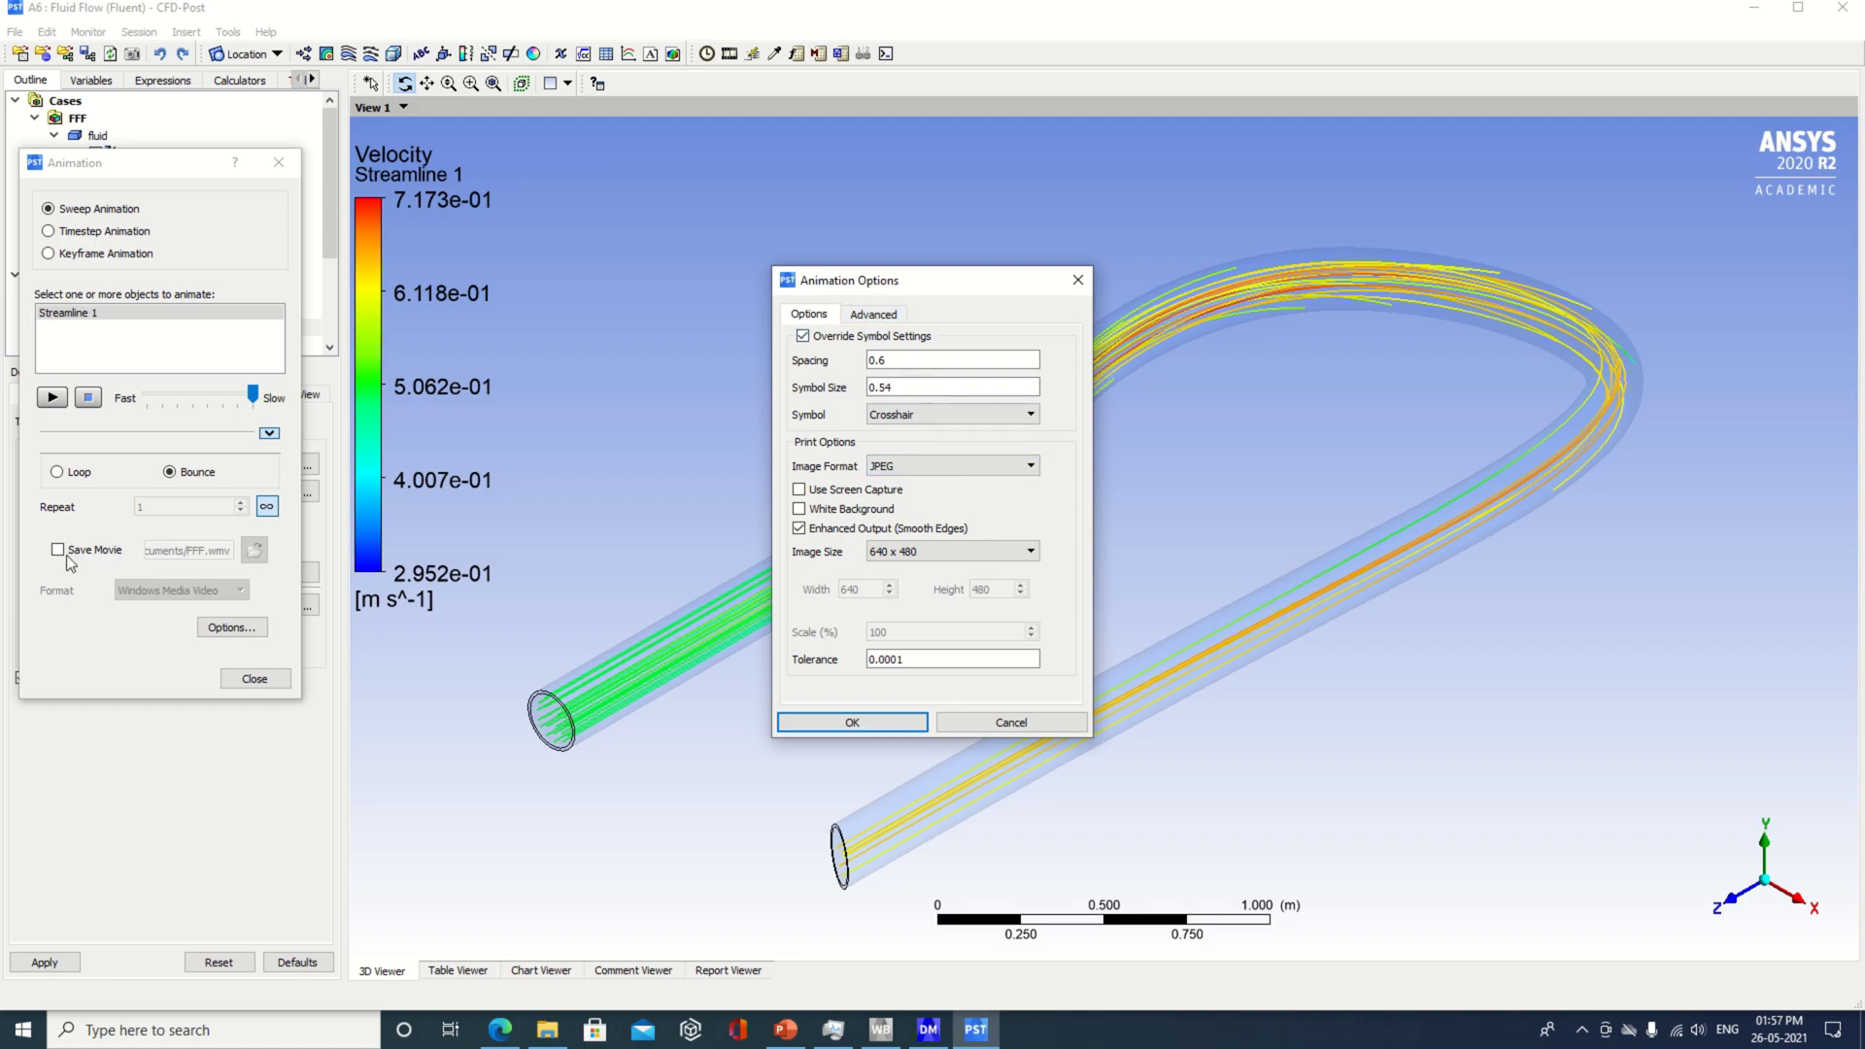
{"action": "left_click", "coordinate": [1078, 279]}
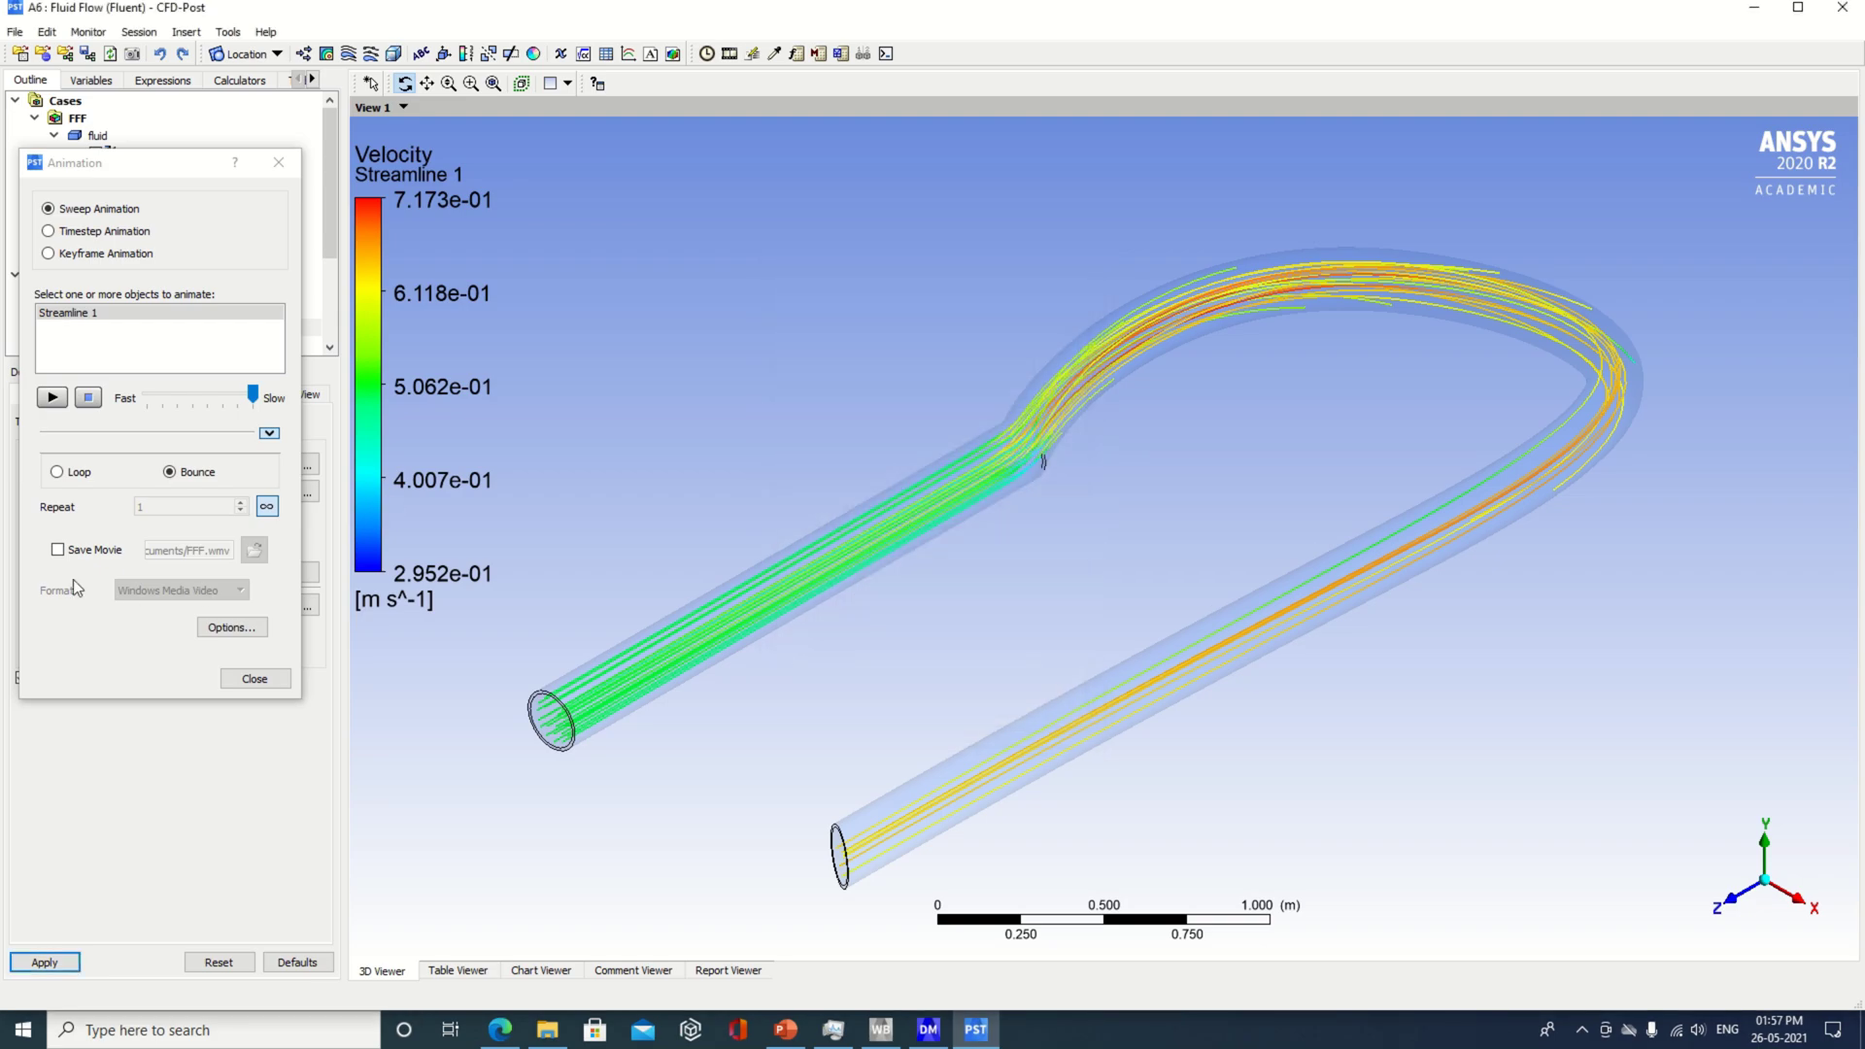
{"action": "left_click", "coordinate": [58, 551]}
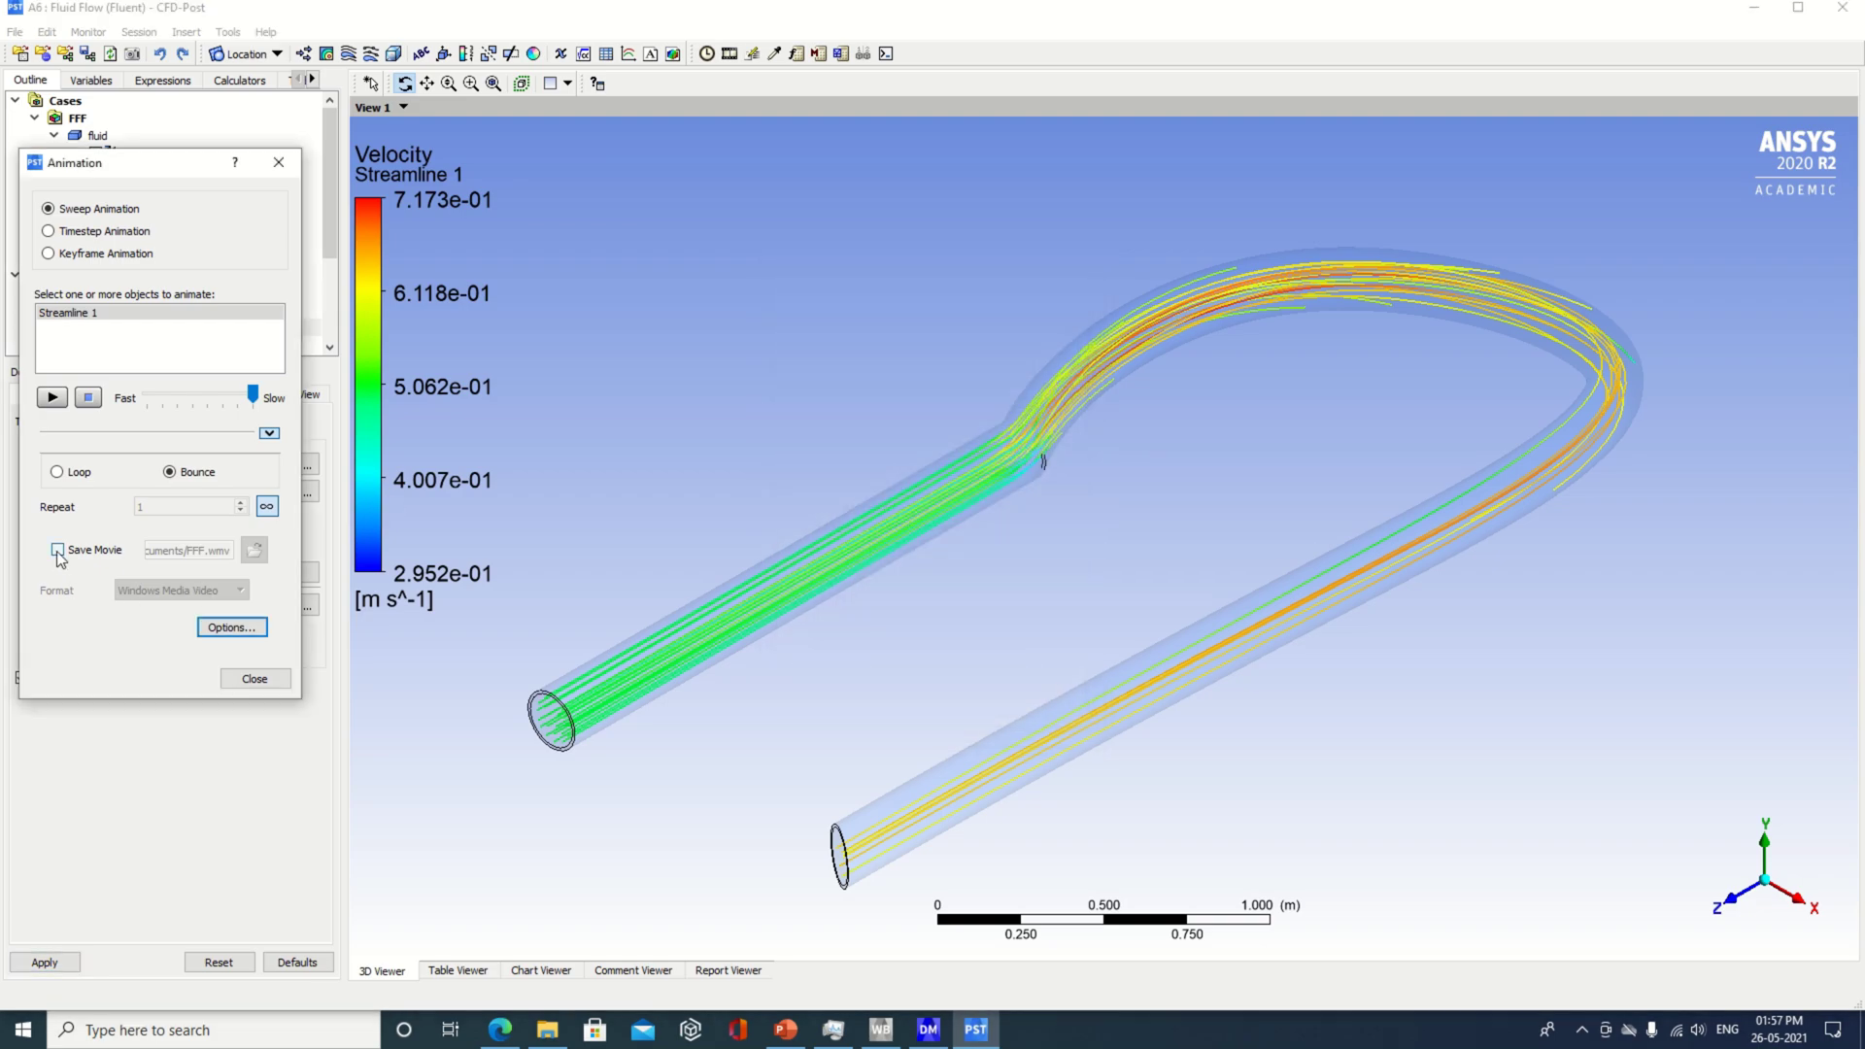
{"action": "left_click", "coordinate": [184, 552]}
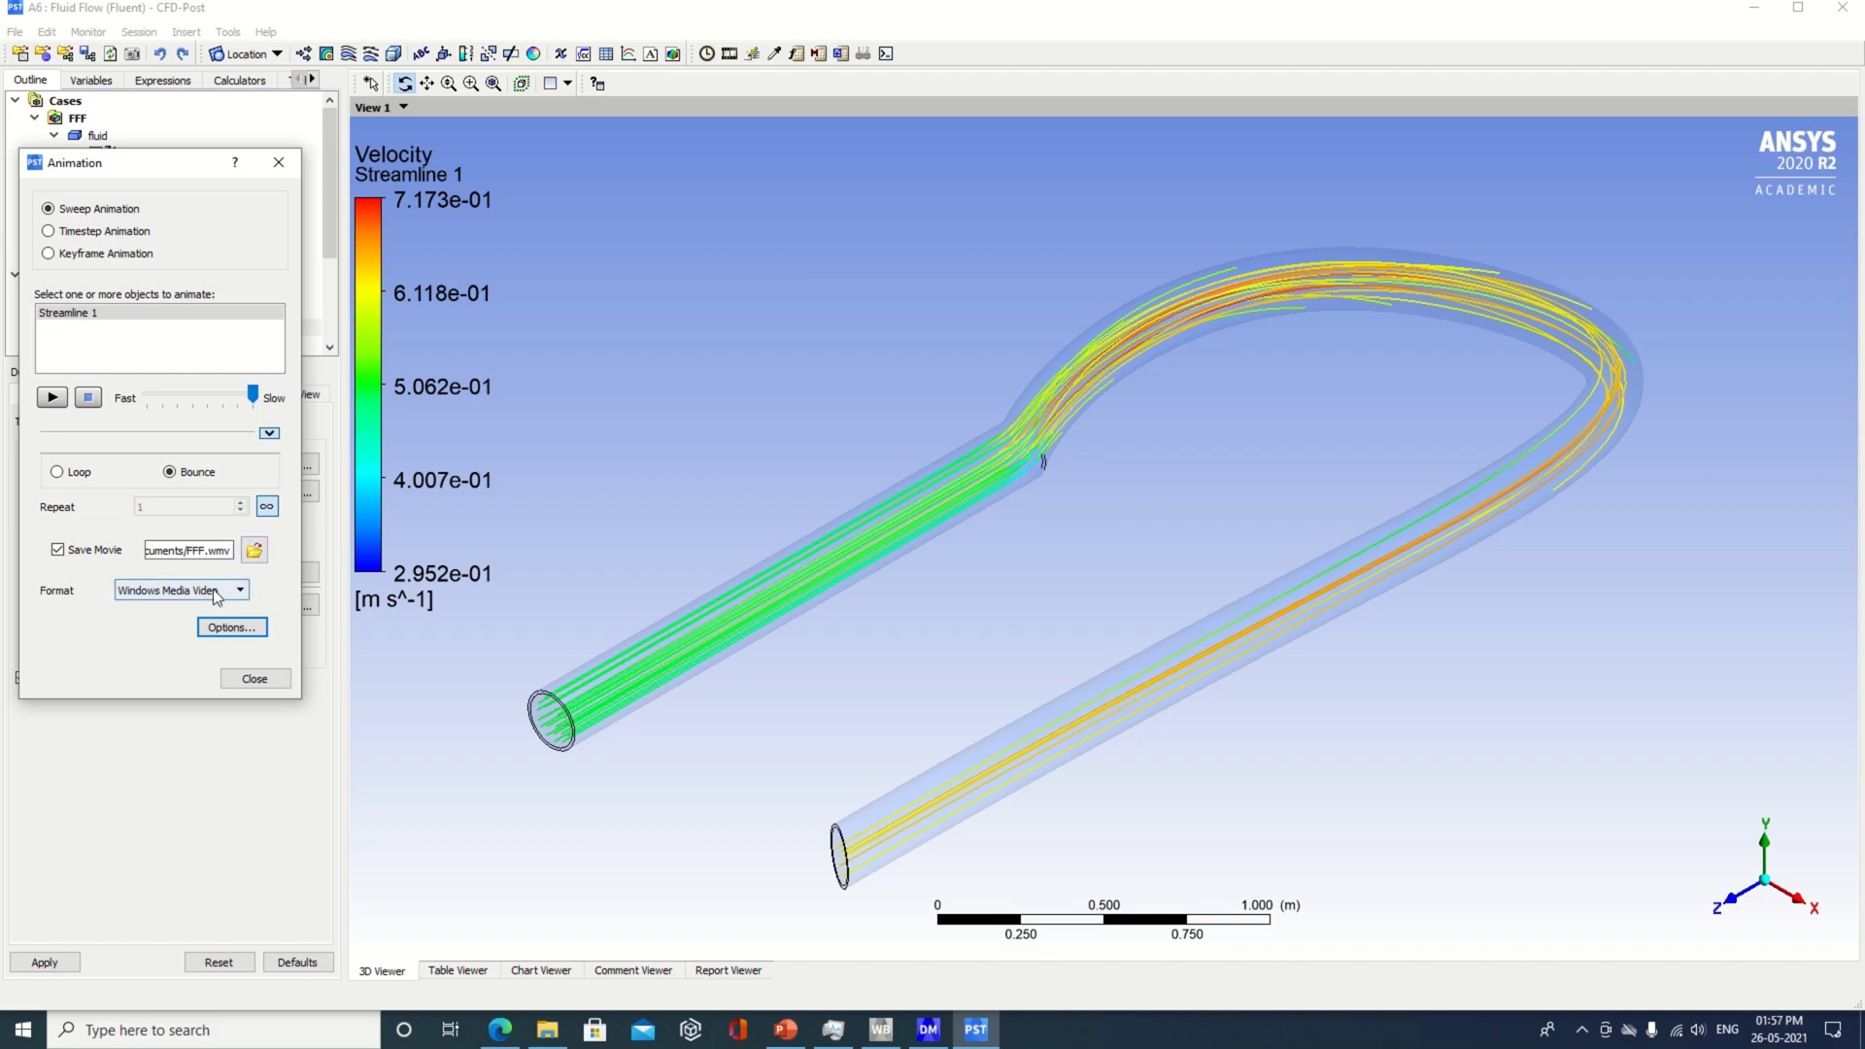
- Set the animation's image size to HD Video 1080p and its frame rate to 60, and choose the movie quality
{"action": "left_click", "coordinate": [233, 629]}
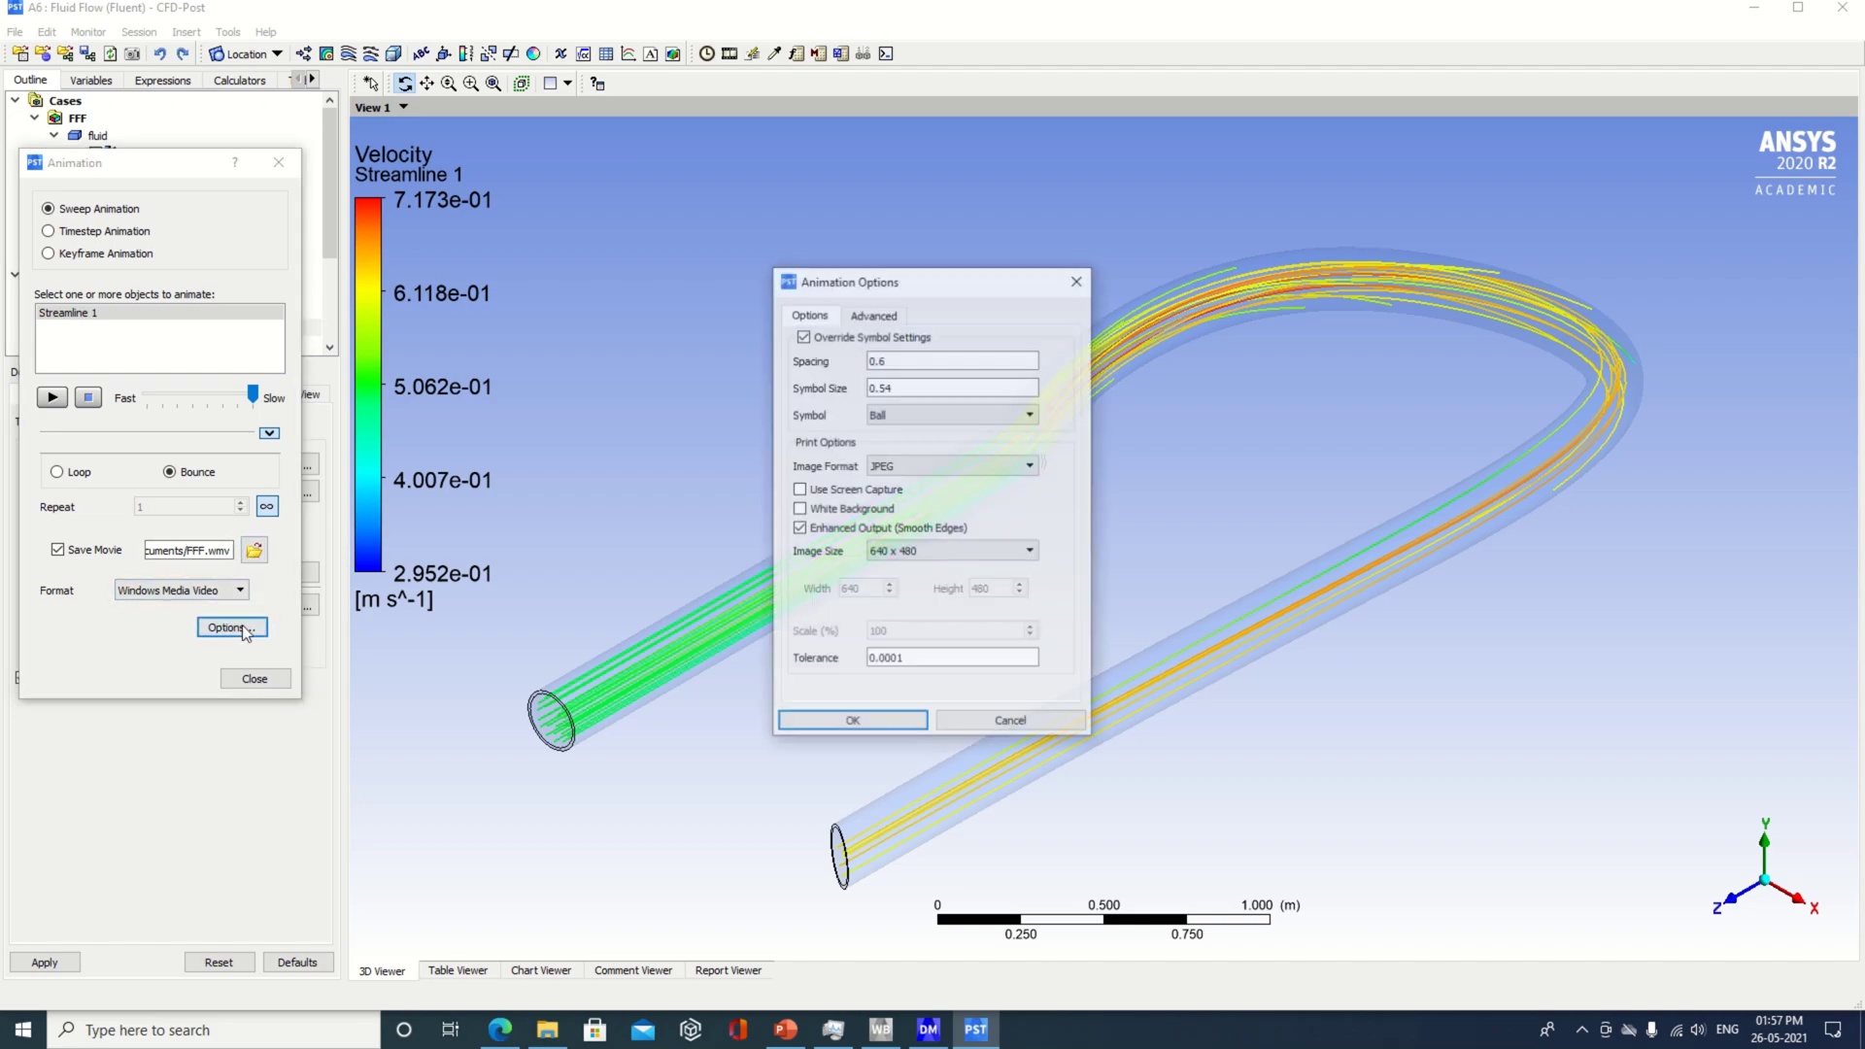
{"action": "left_click", "coordinate": [908, 553]}
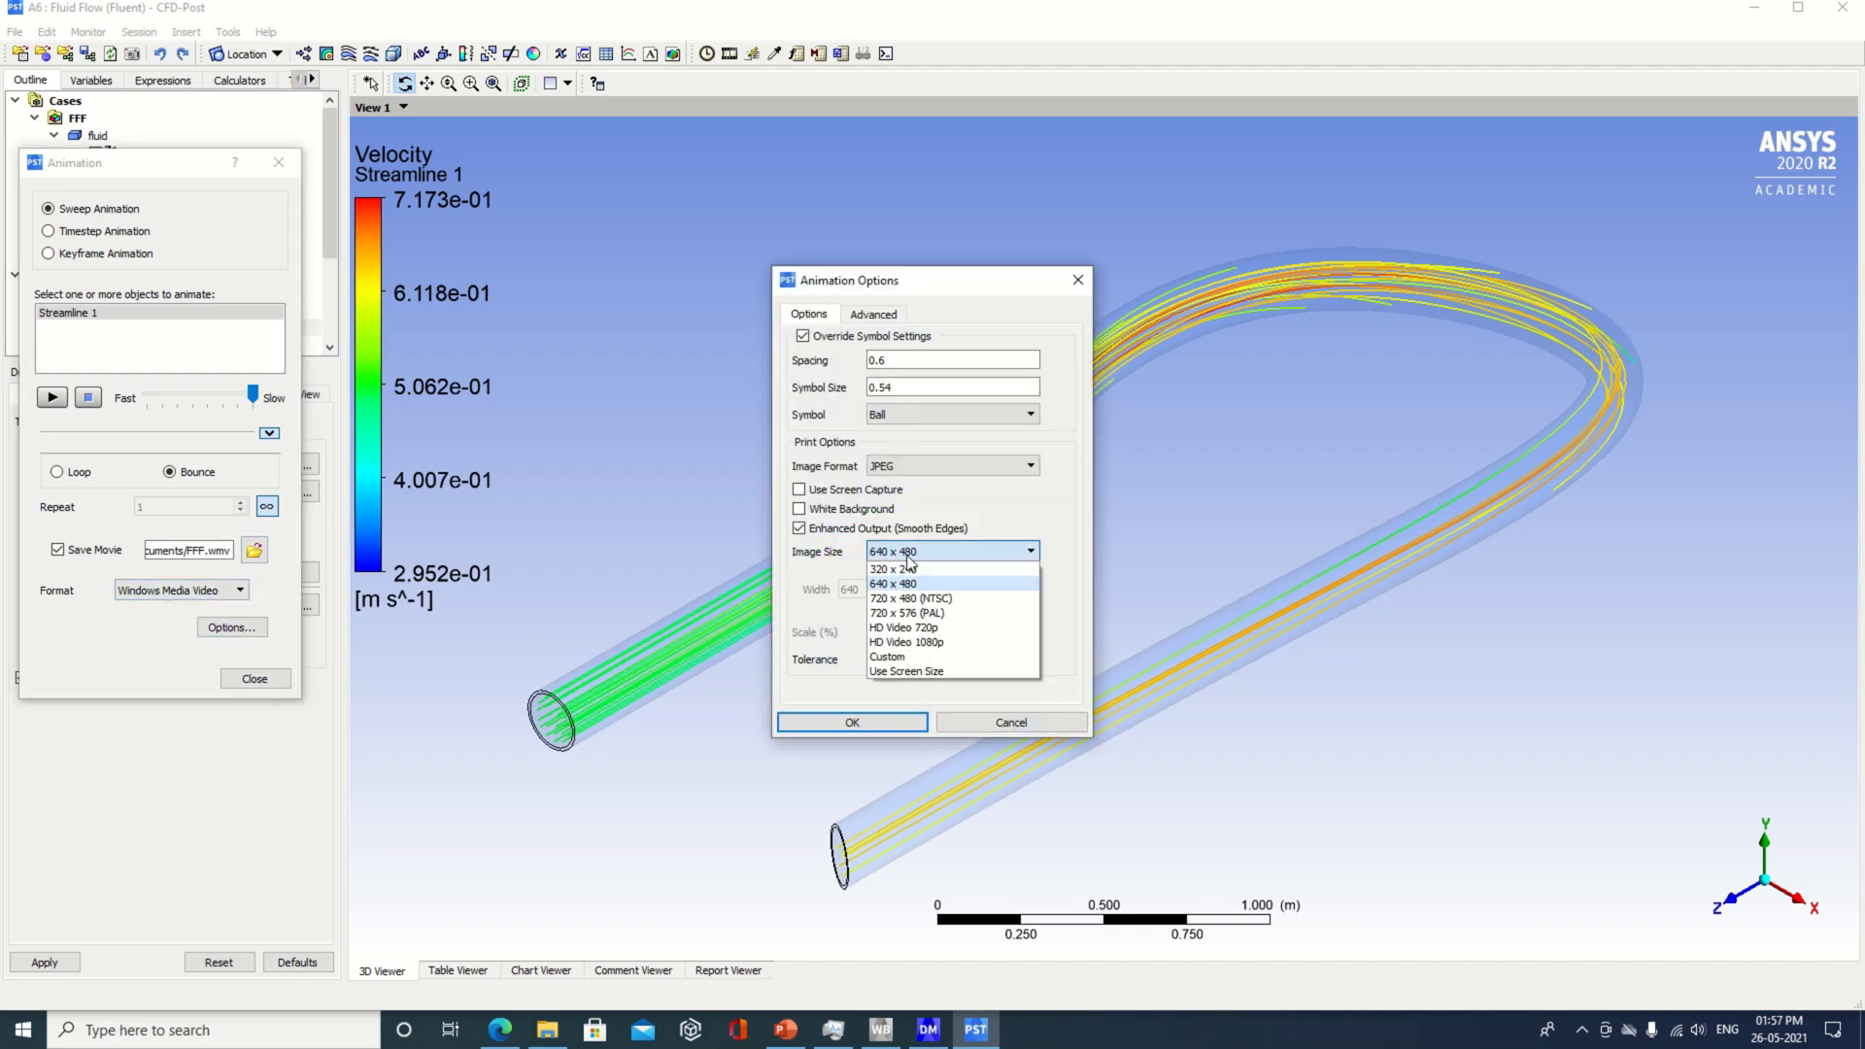
{"action": "left_click", "coordinate": [931, 642]}
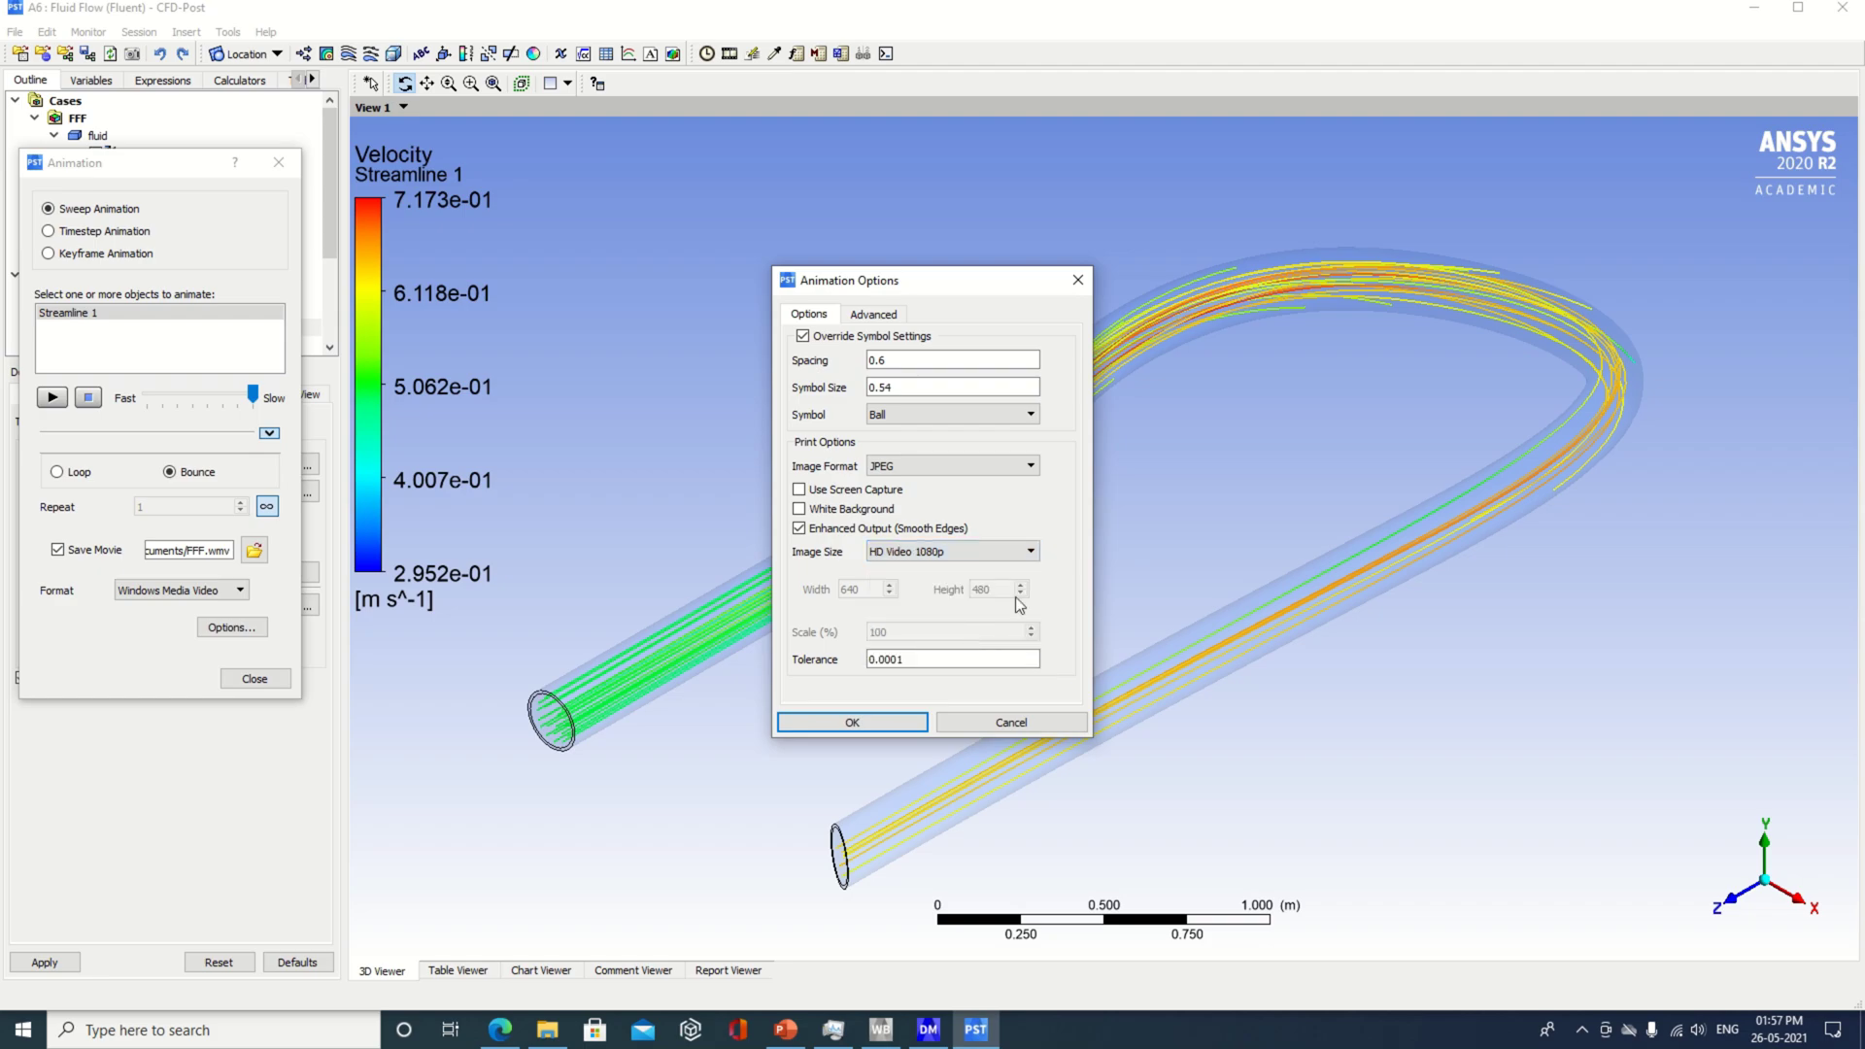
{"action": "left_click", "coordinate": [874, 317]}
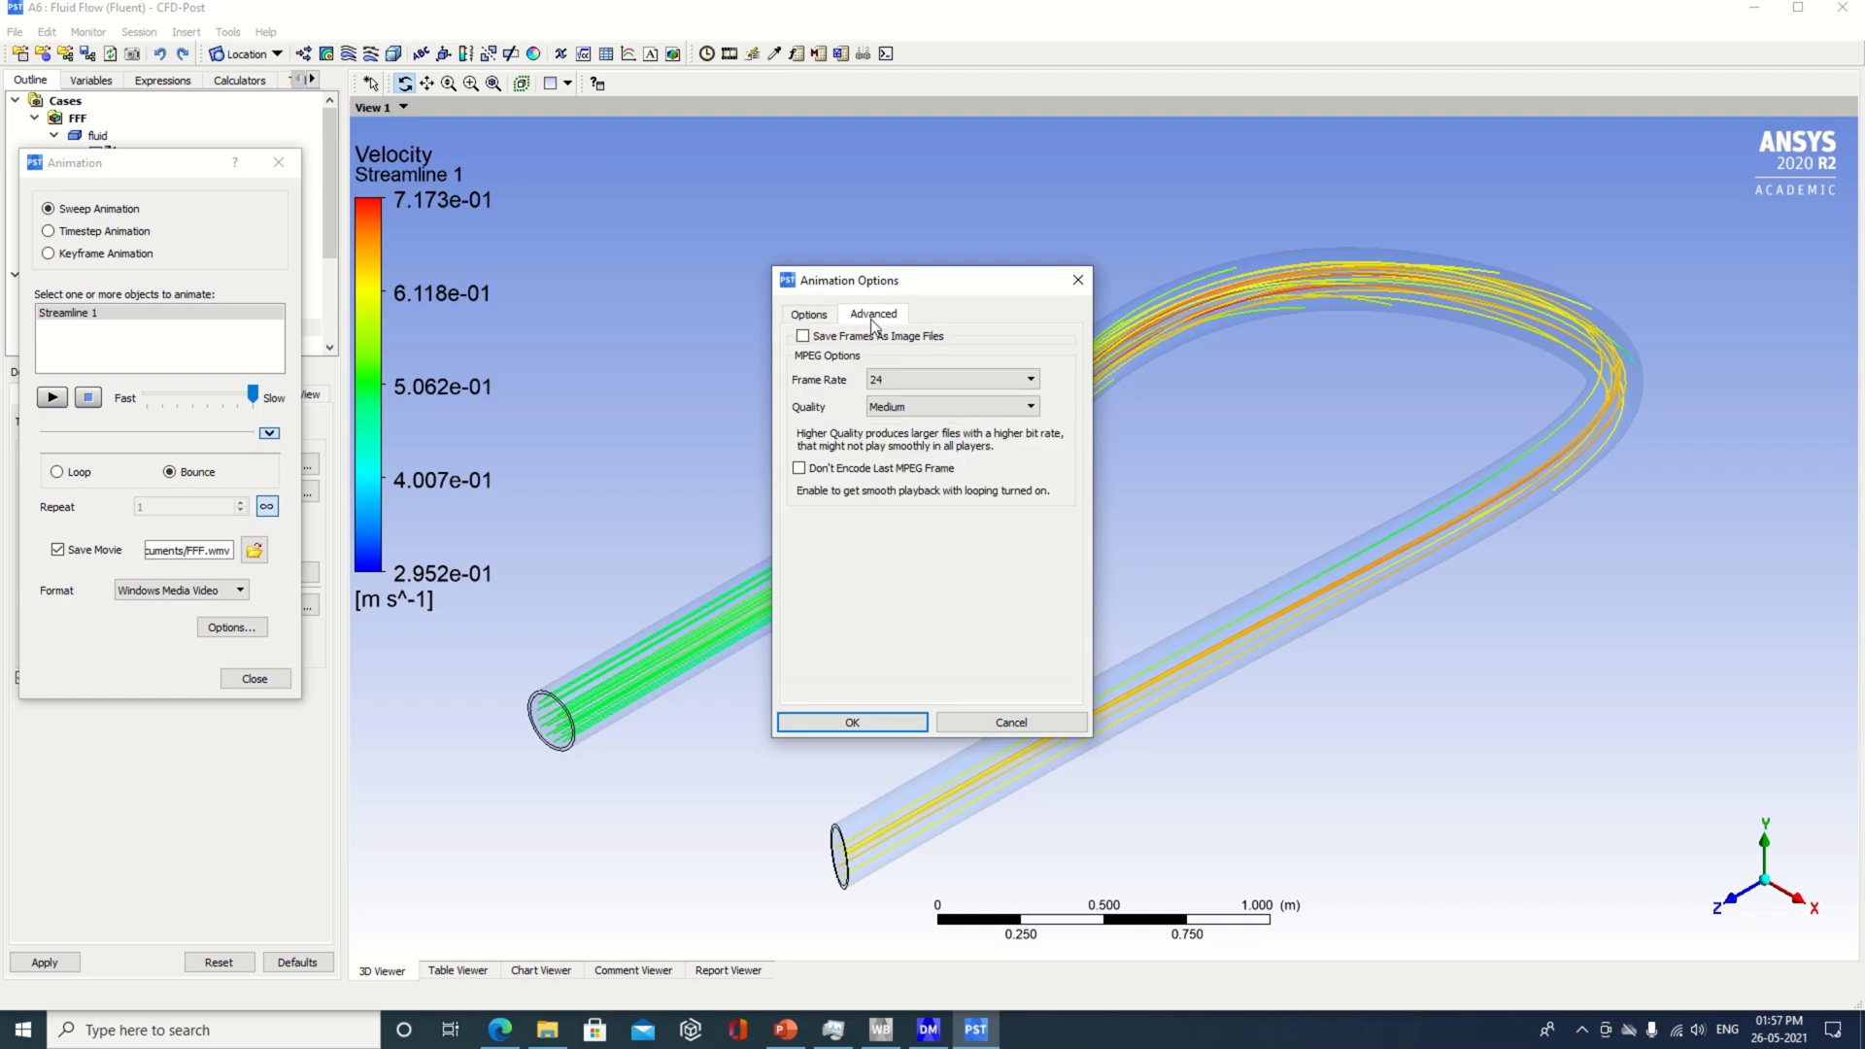
{"action": "left_click", "coordinate": [919, 380]}
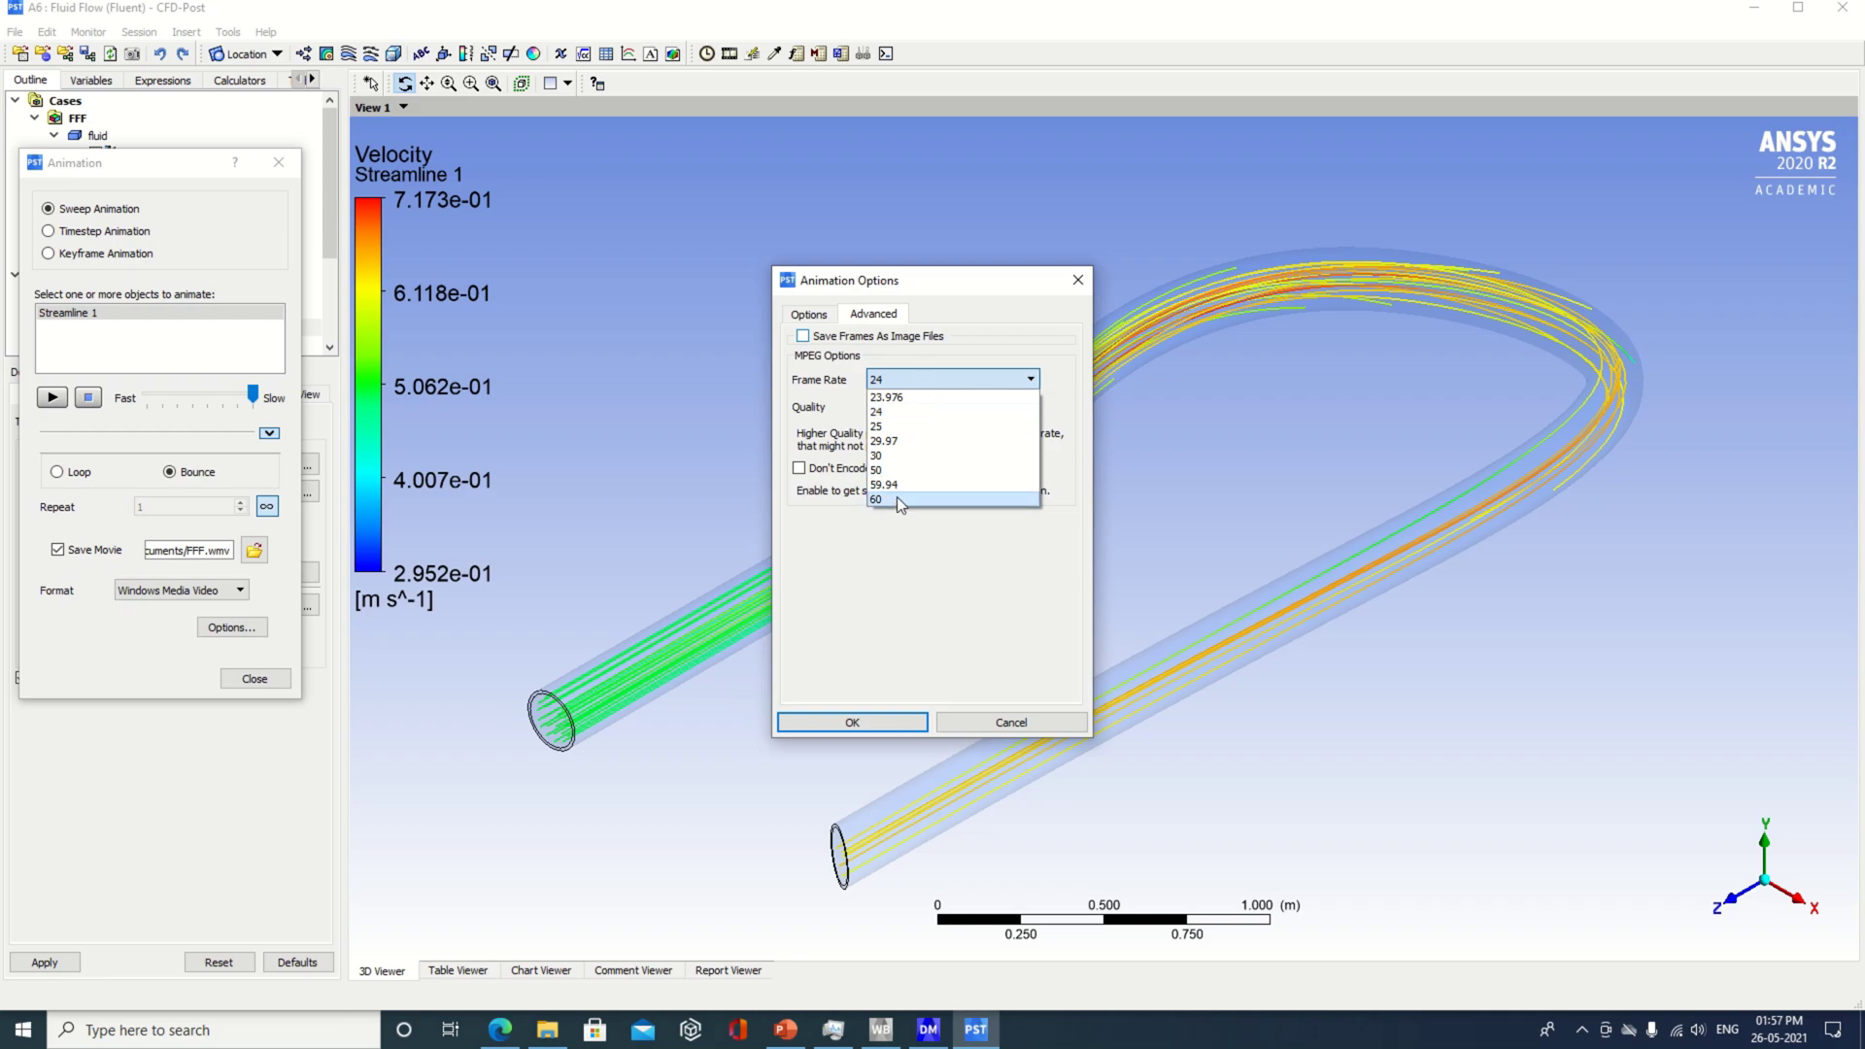
{"action": "left_click", "coordinate": [896, 498]}
{"action": "left_click", "coordinate": [919, 406]}
{"action": "left_click", "coordinate": [920, 424]}
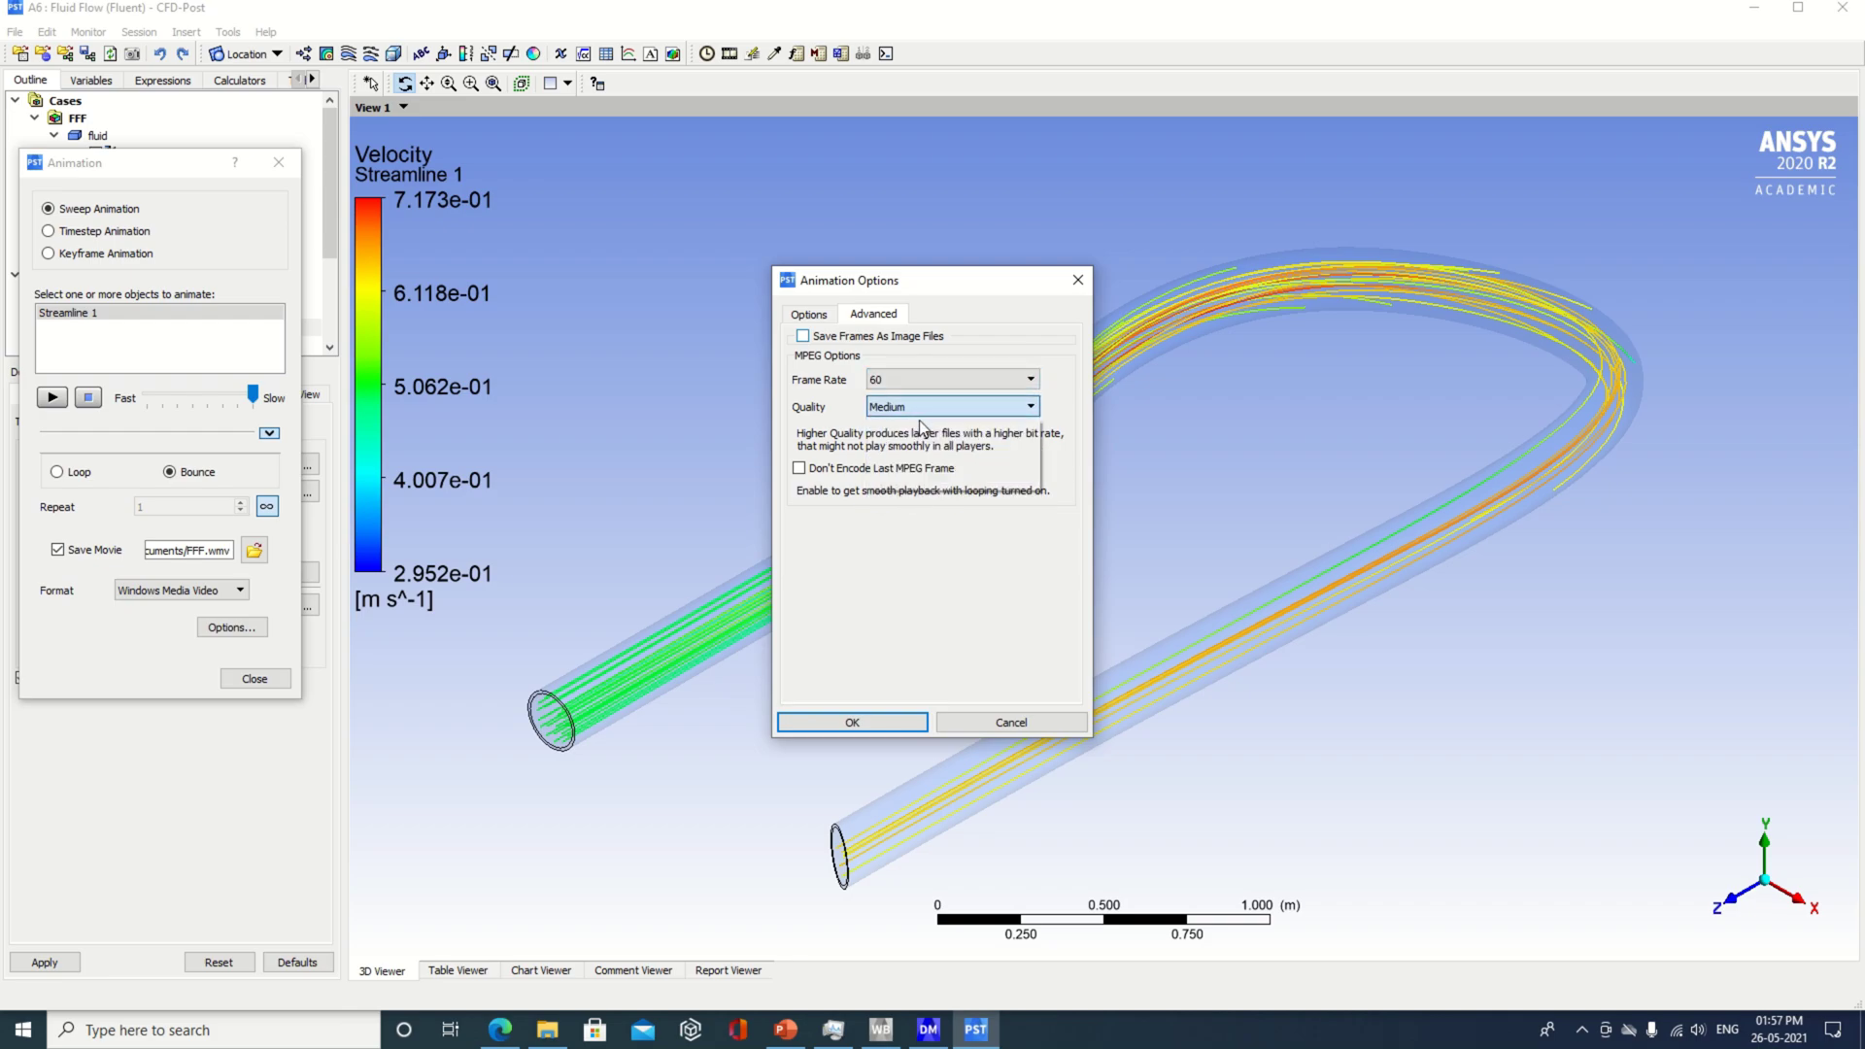
{"action": "left_click", "coordinate": [851, 724]}
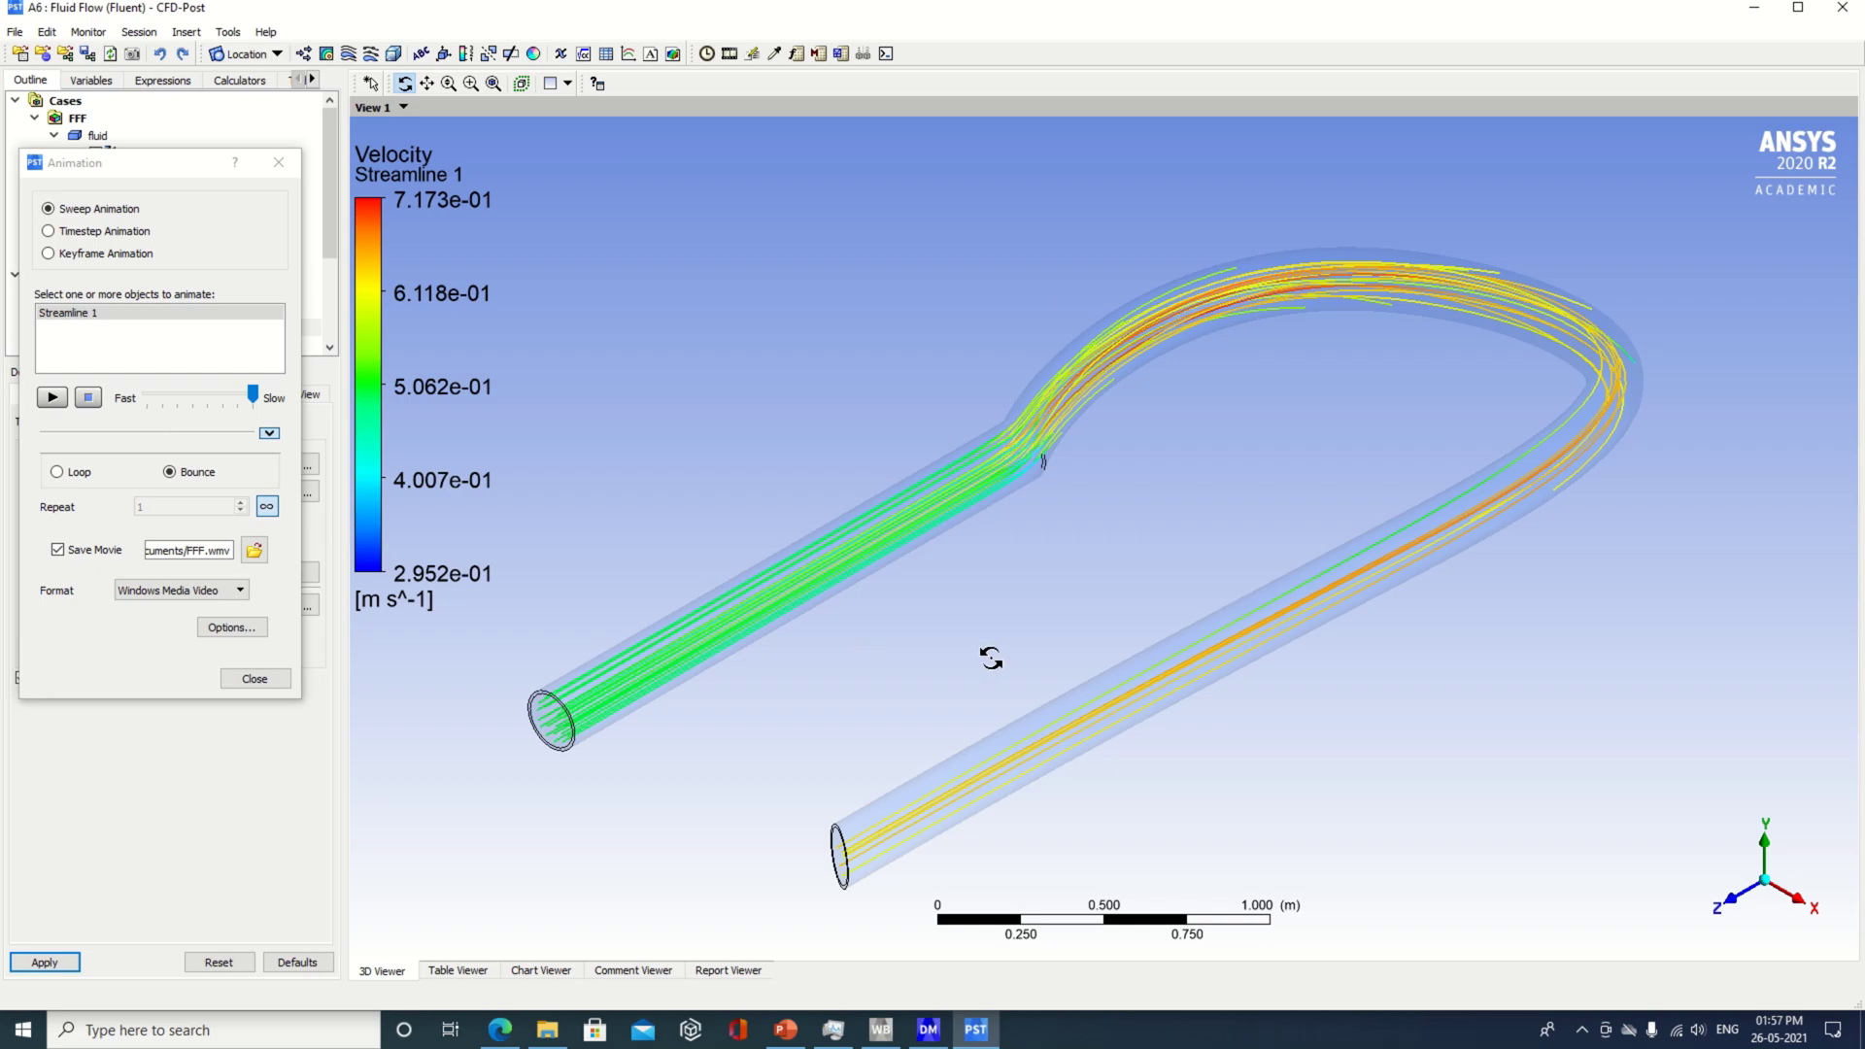
{"action": "left_click", "coordinate": [255, 551]}
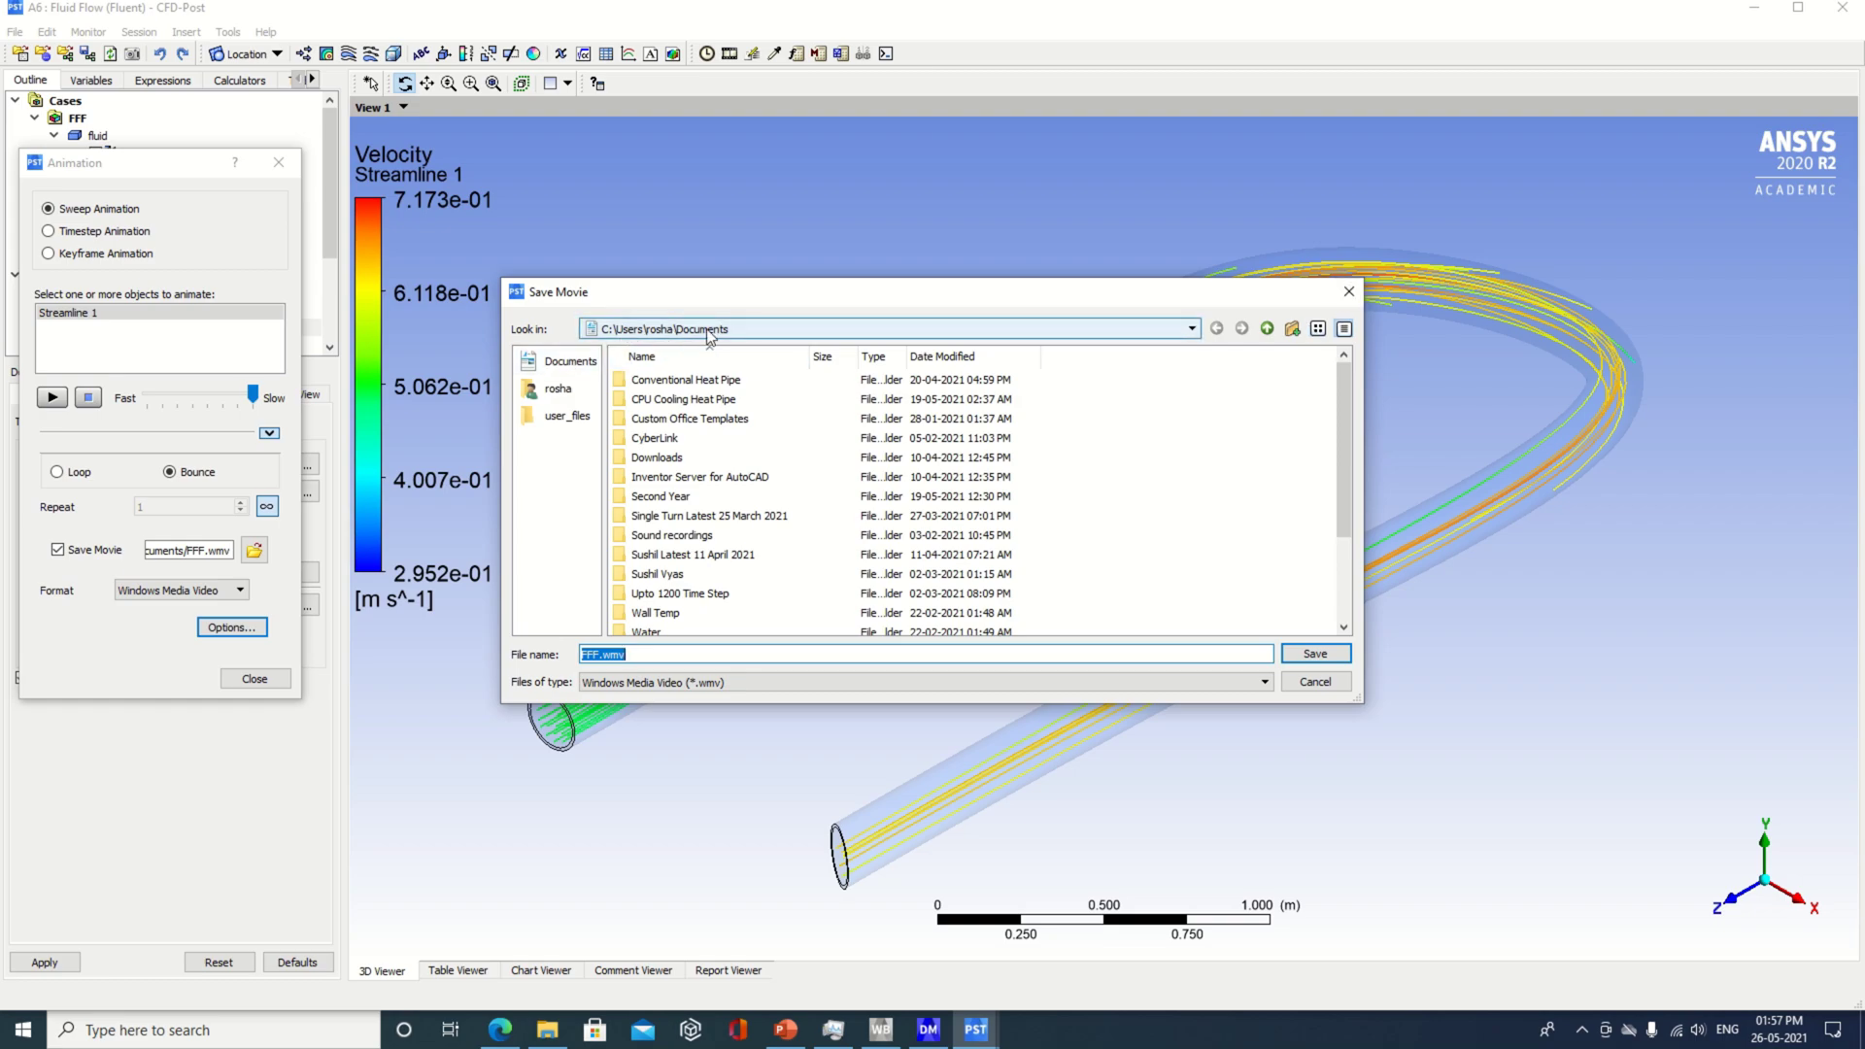
{"action": "left_click", "coordinate": [1341, 296]}
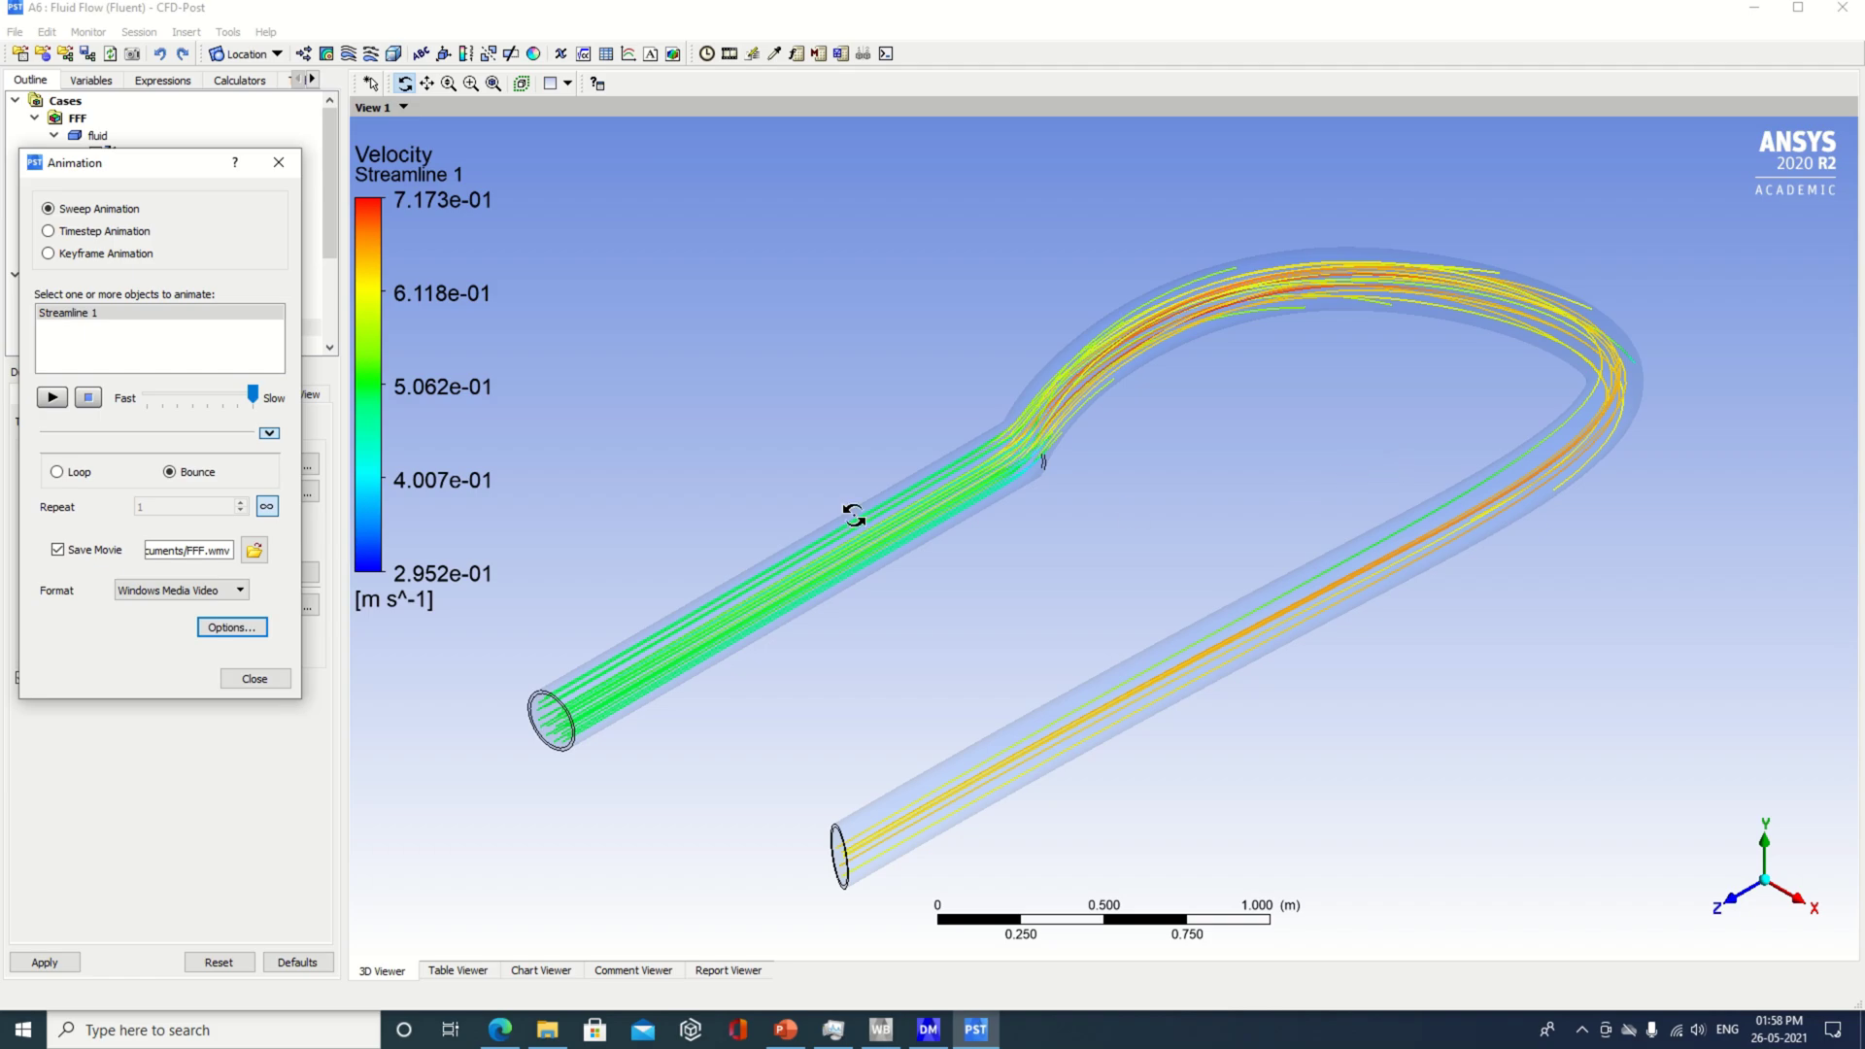
{"action": "left_click", "coordinate": [269, 435]}
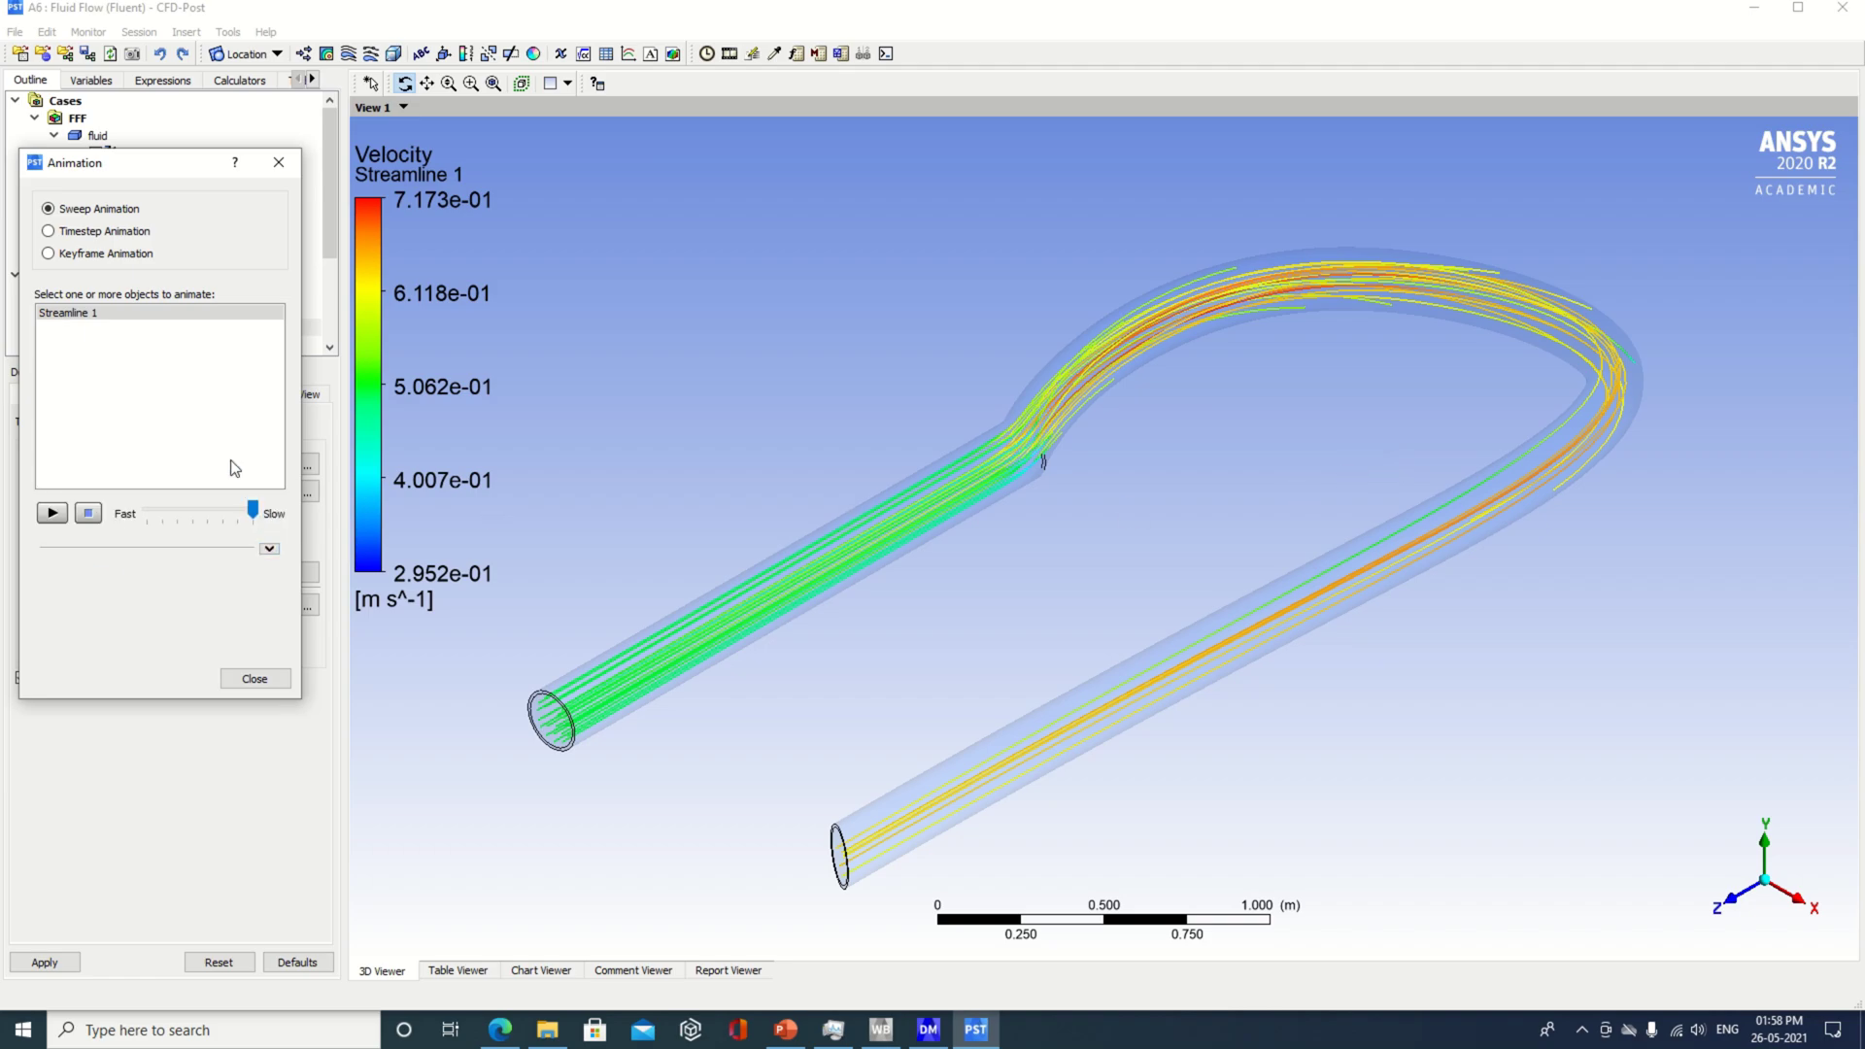
{"action": "left_click", "coordinate": [267, 550]}
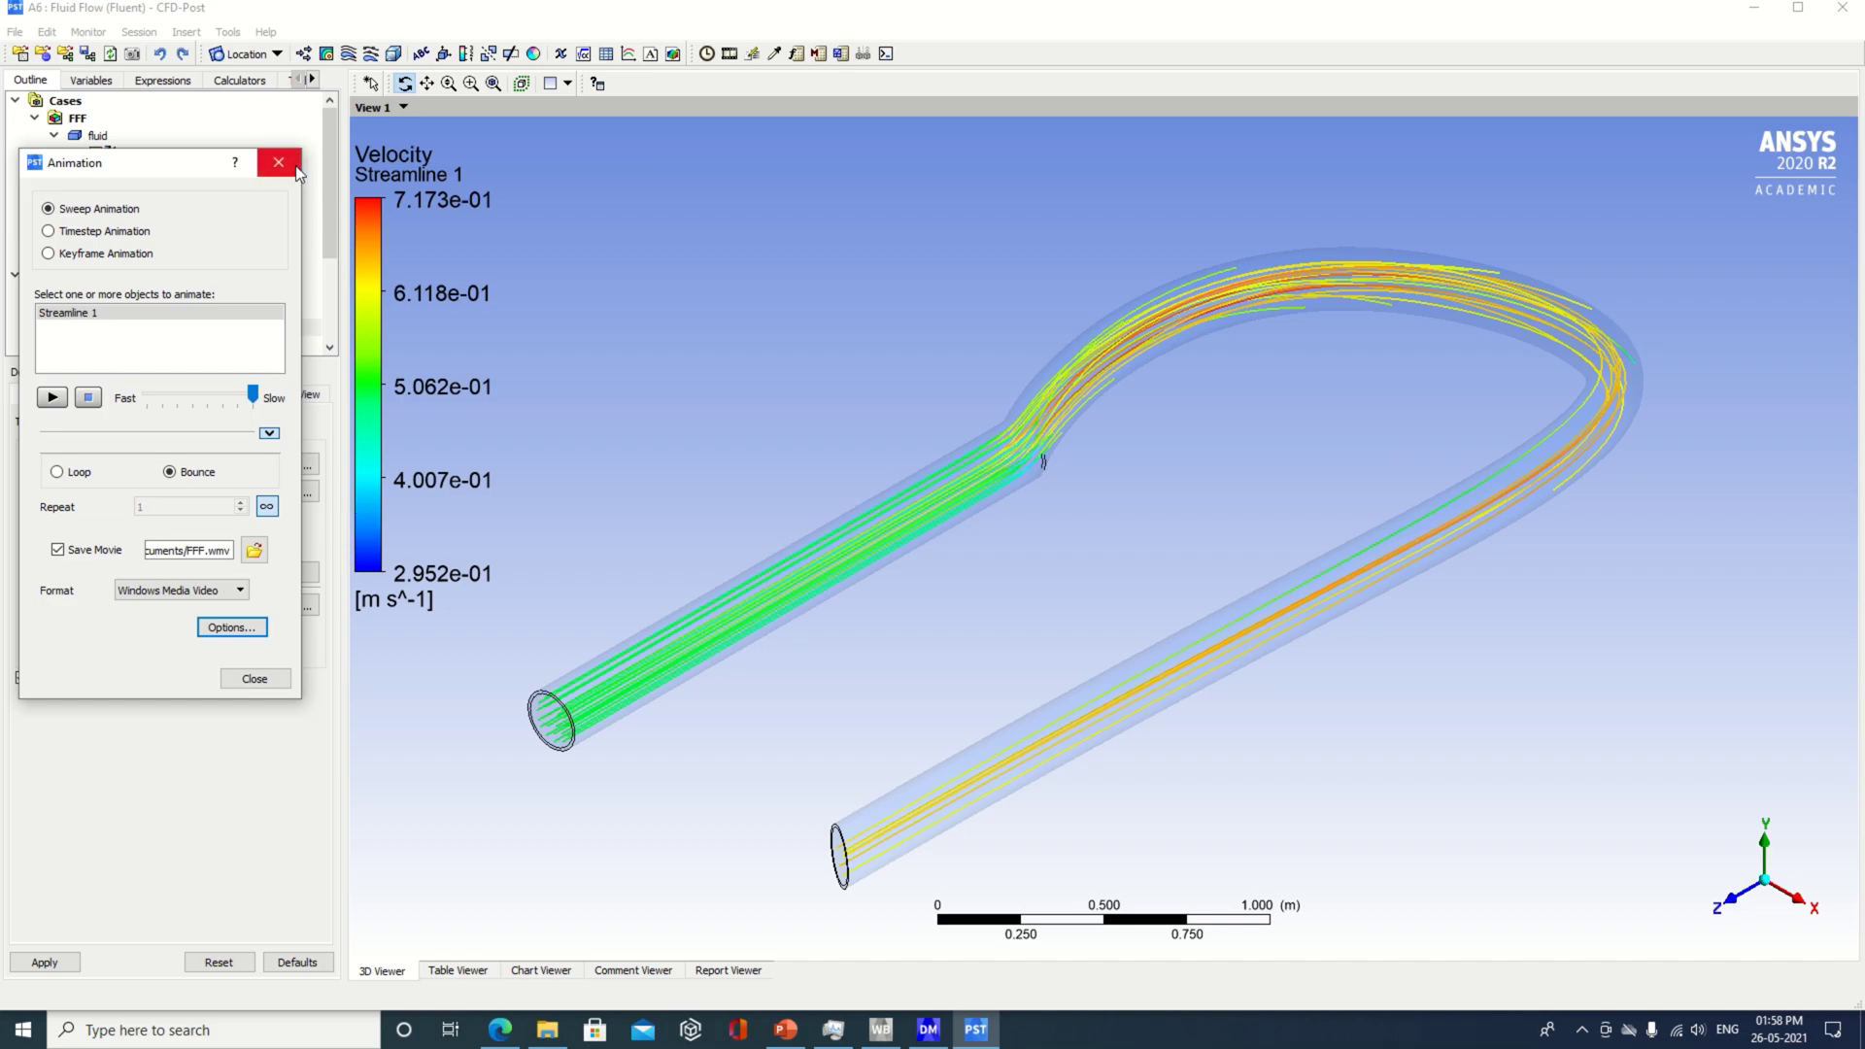
- Turn off movie saving, then play the sweep animation of Streamline 1 through the pipe and stop it
{"action": "left_click_drag", "start_coordinate": [966, 612], "coordinate": [1381, 287]}
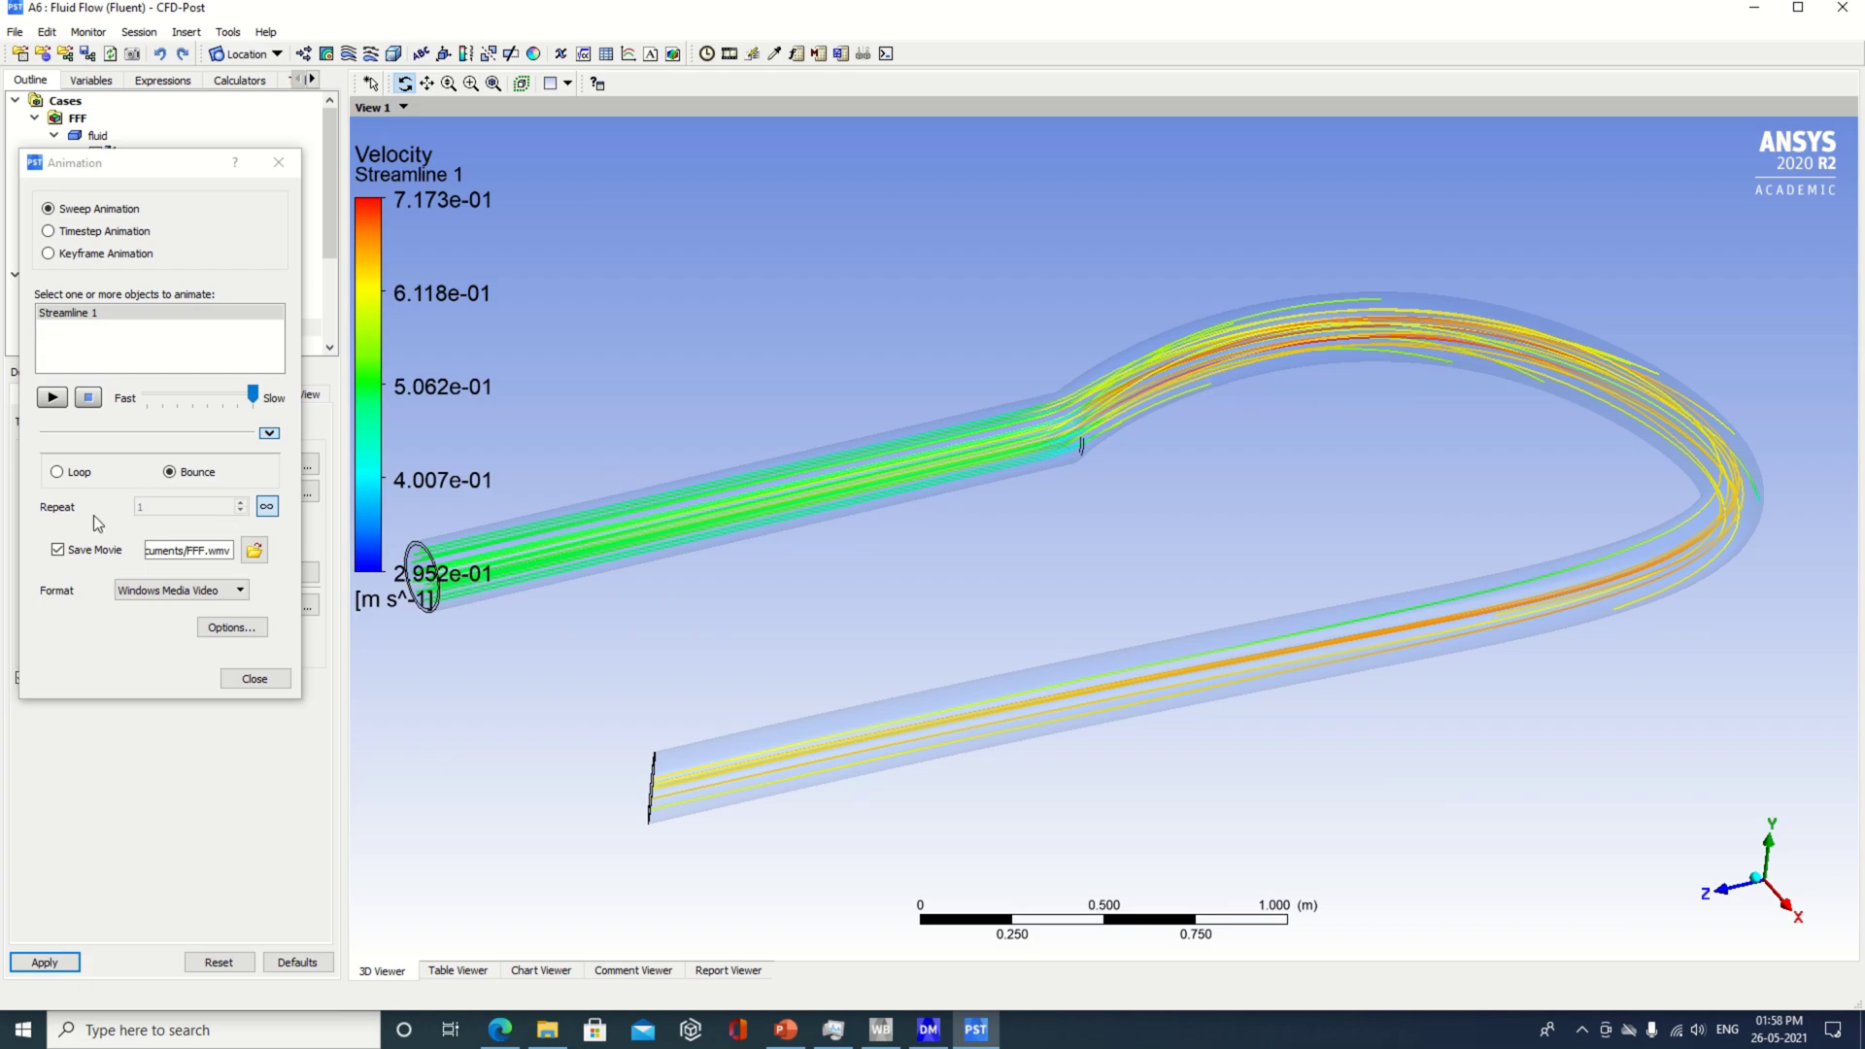
{"action": "left_click", "coordinate": [58, 550]}
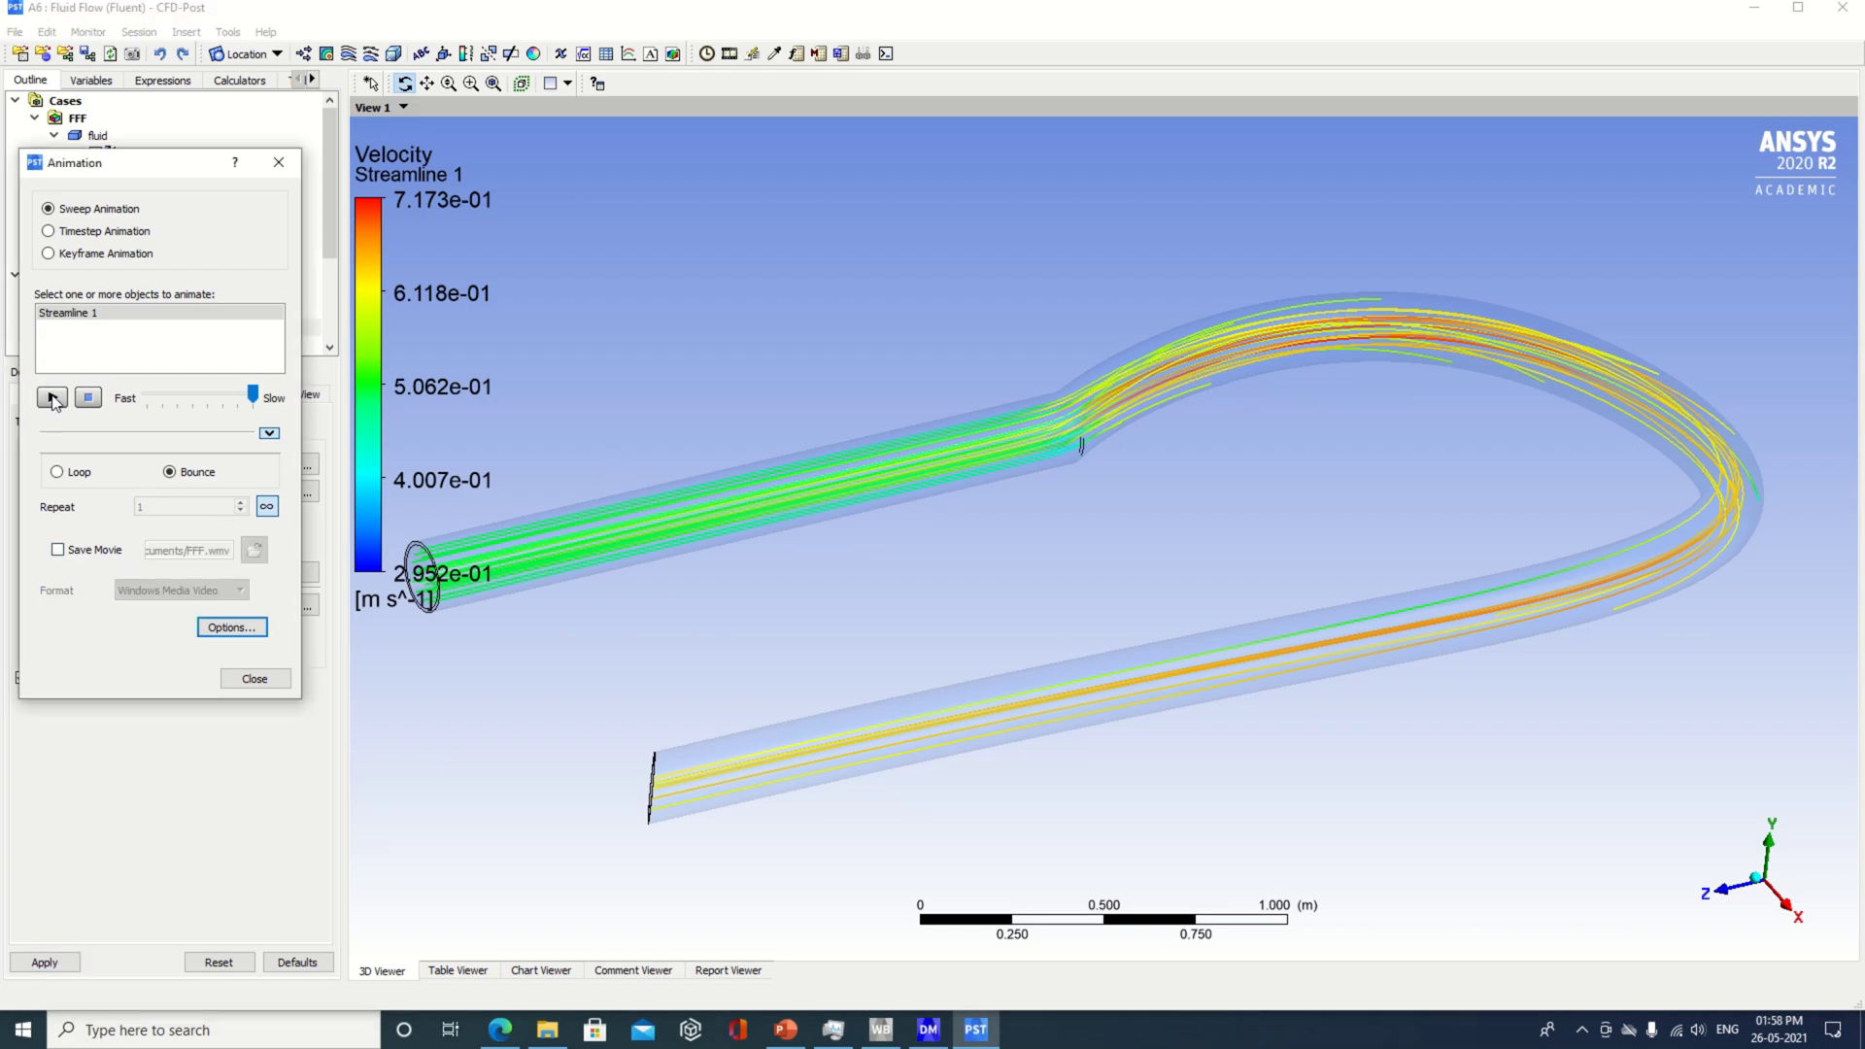
{"action": "left_click", "coordinate": [52, 398]}
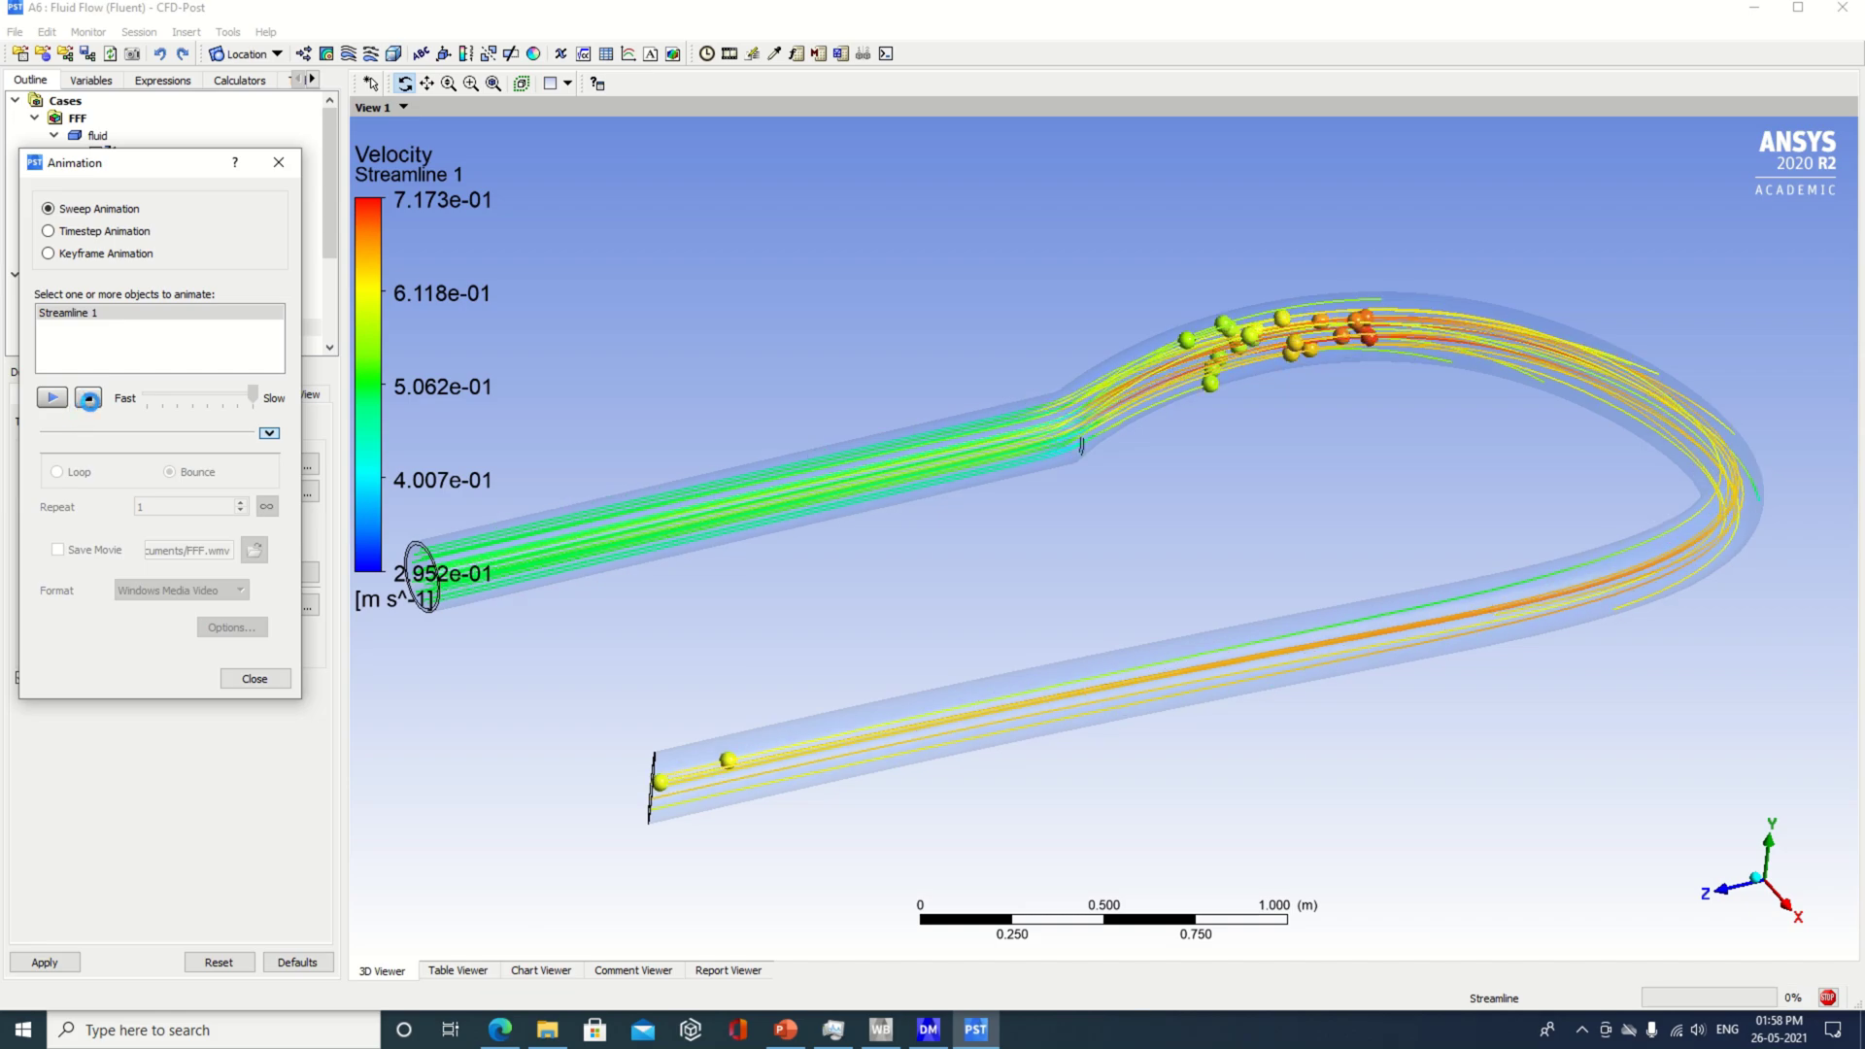
{"action": "left_click", "coordinate": [88, 399]}
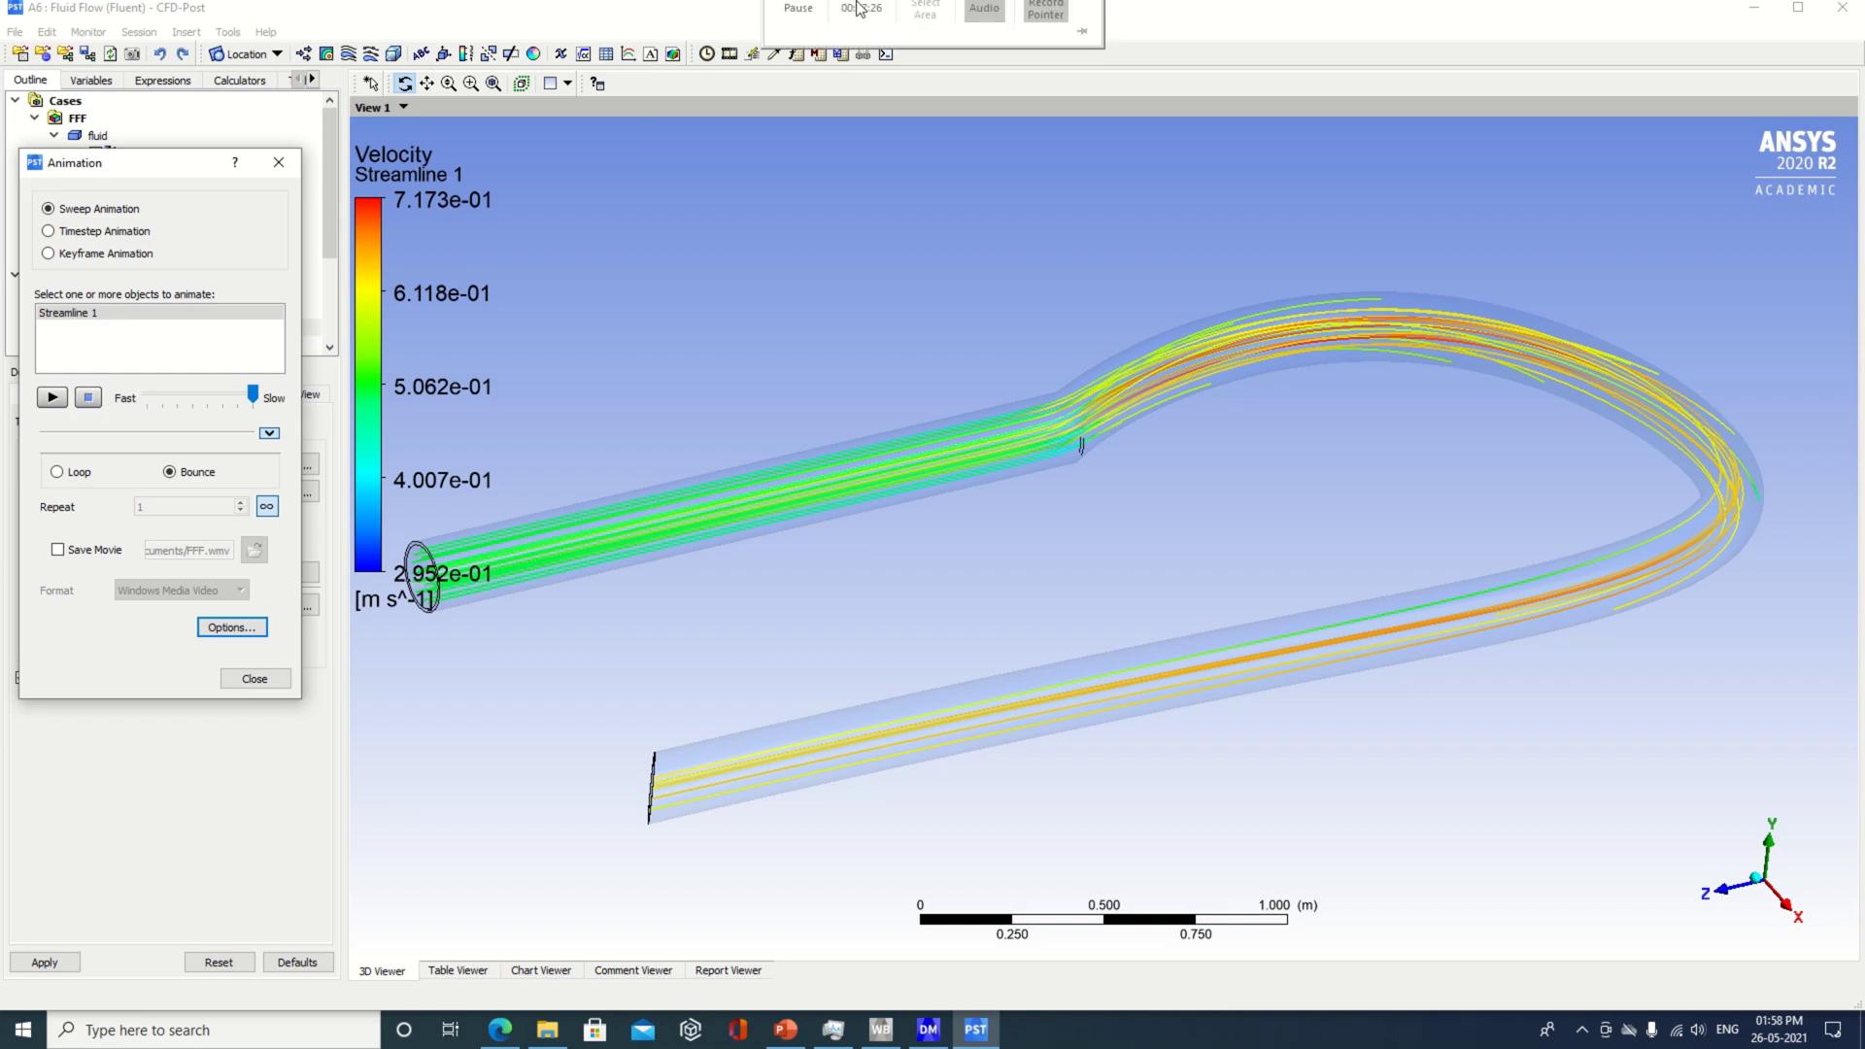